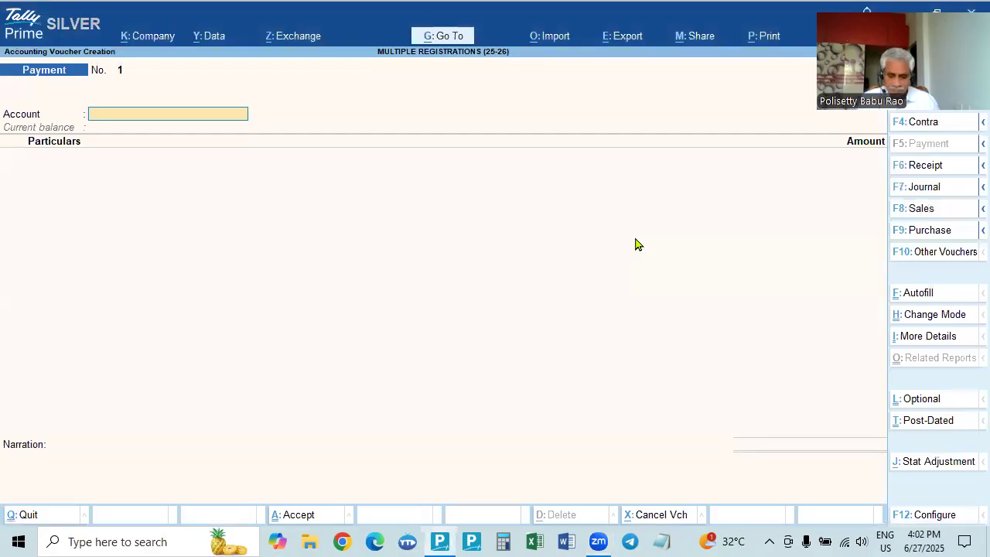
Examine the header fields of the blank purchase and sales vouchers and return to the Gateway of Tally
{"action": "key", "text": "F9"}
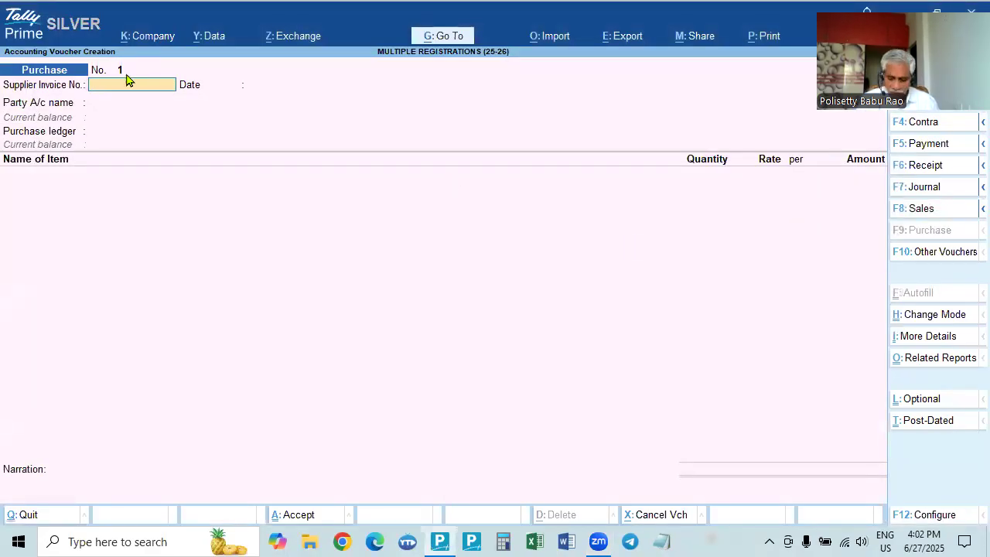
{"action": "key", "text": "F8"}
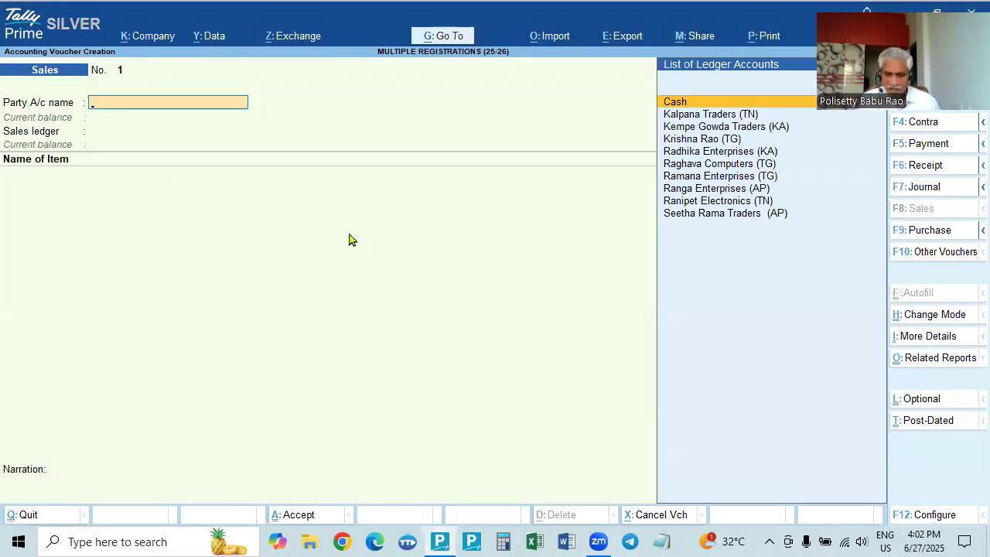
{"action": "key", "text": "Escape"}
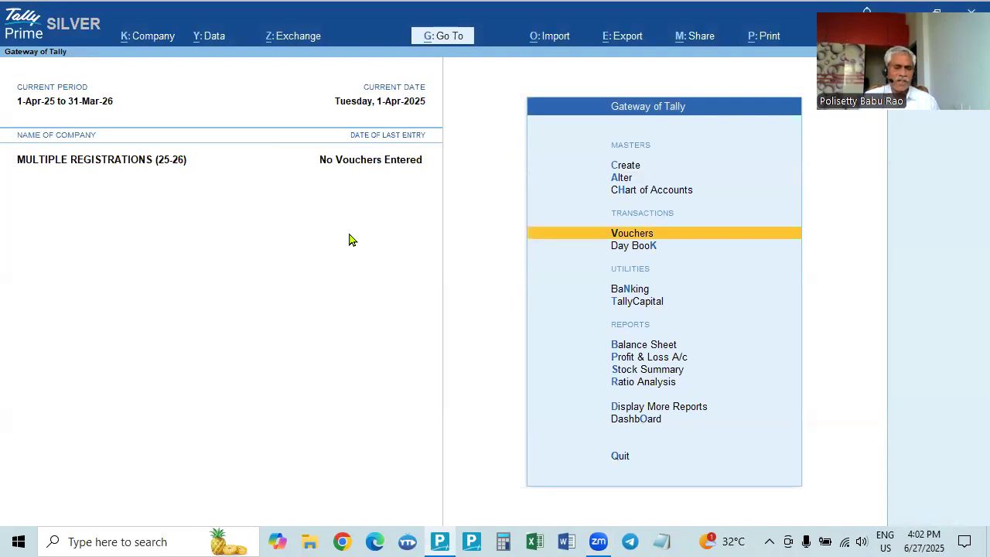
{"action": "key", "text": "Return"}
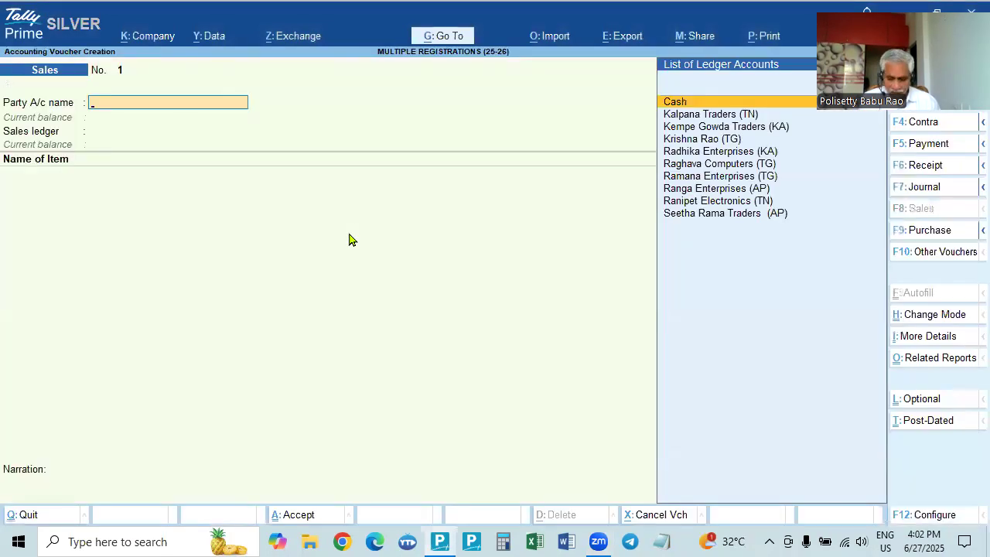
{"action": "key", "text": "F9"}
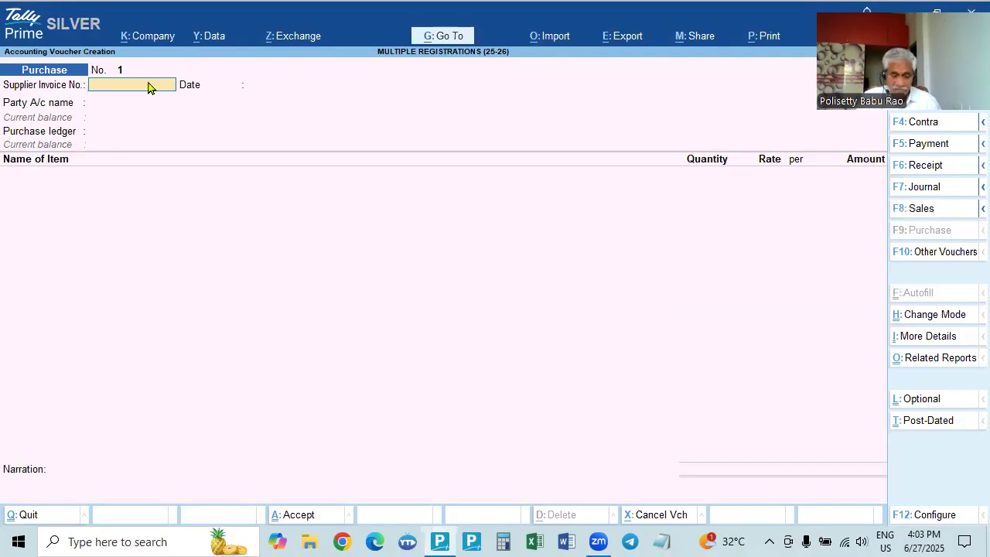
{"action": "key", "text": "F8"}
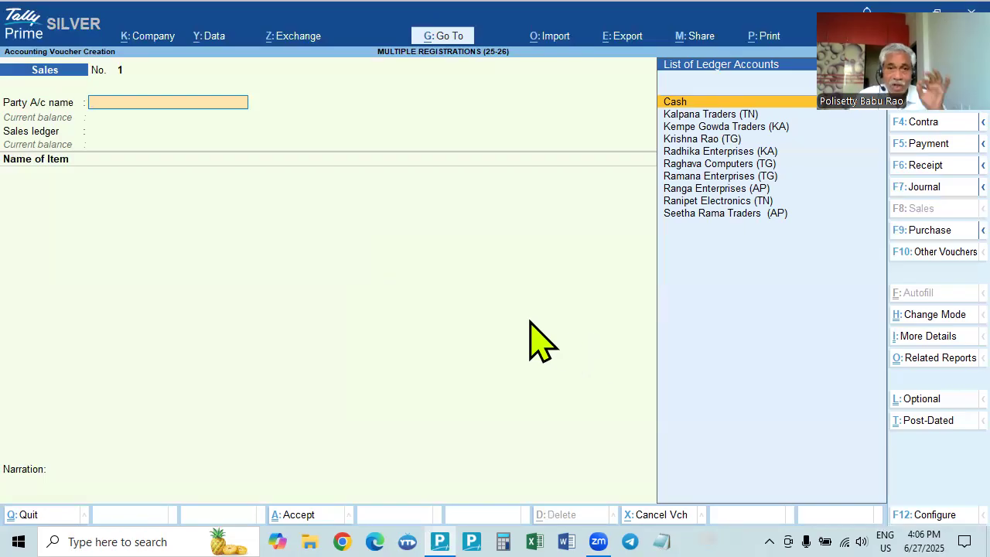
{"action": "key", "text": "Escape"}
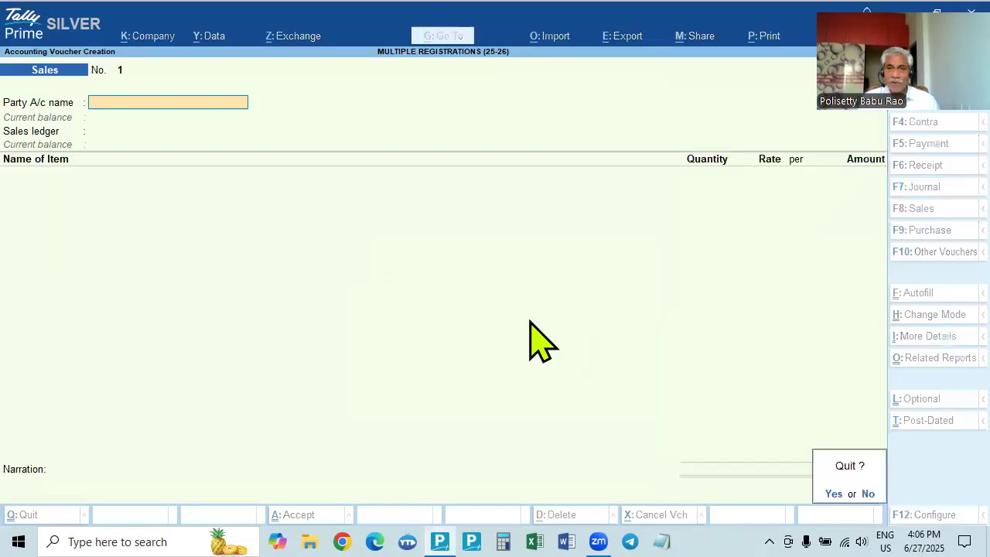
{"action": "key", "text": "y"}
Open the company's alteration form to review its mailing address and state, and leave it without saving
{"action": "key", "text": "Up"}
{"action": "key", "text": "Up"}
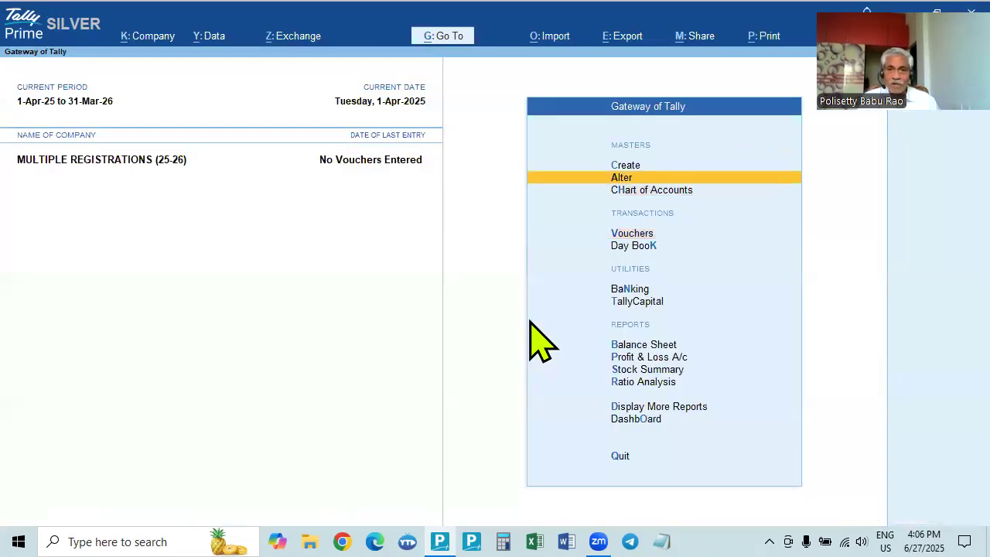
{"action": "left_click", "coordinate": [145, 36]}
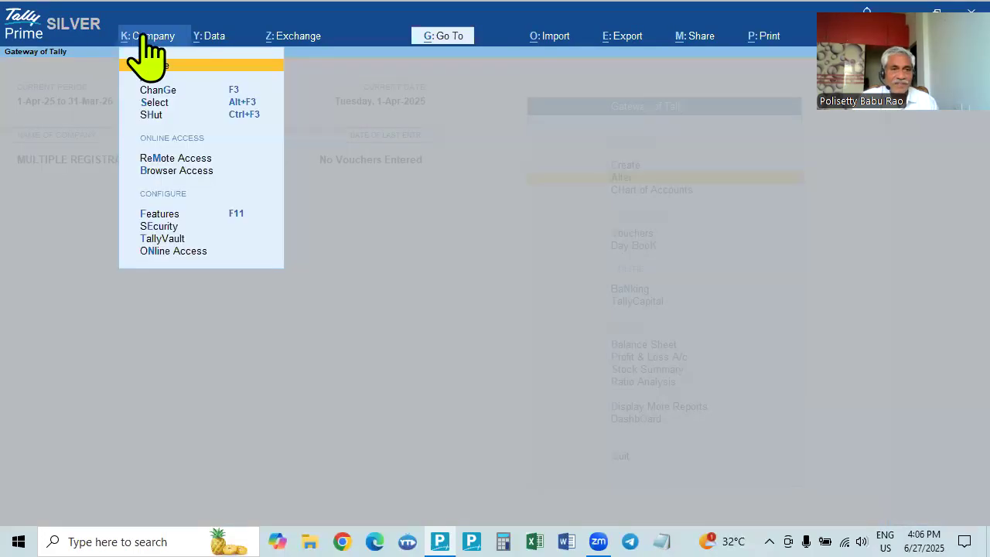
{"action": "left_click", "coordinate": [152, 78]}
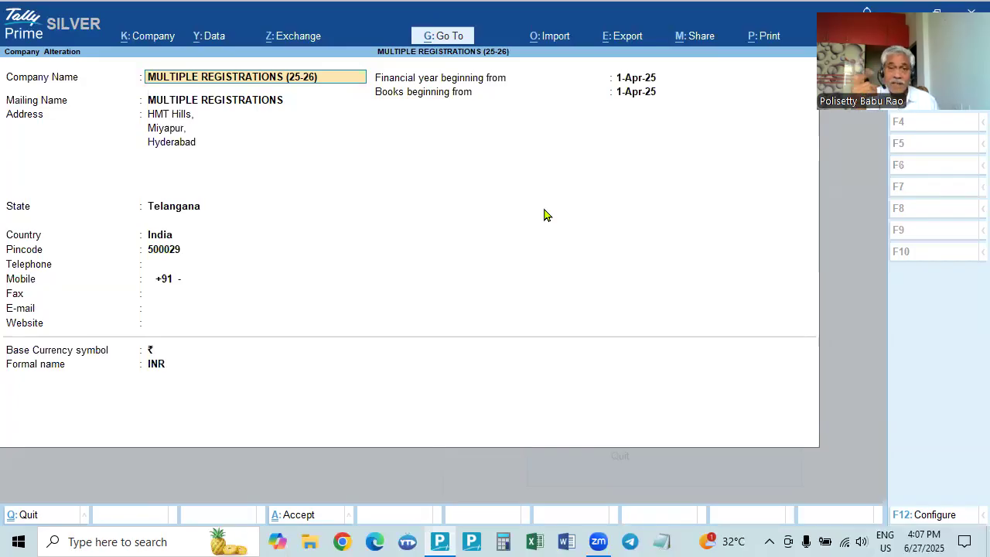
{"action": "key", "text": "BackSpace"}
{"action": "key", "text": "Escape"}
{"action": "key", "text": "y"}
Set Enable multiple addresses to Yes in the company features
{"action": "key", "text": "F11"}
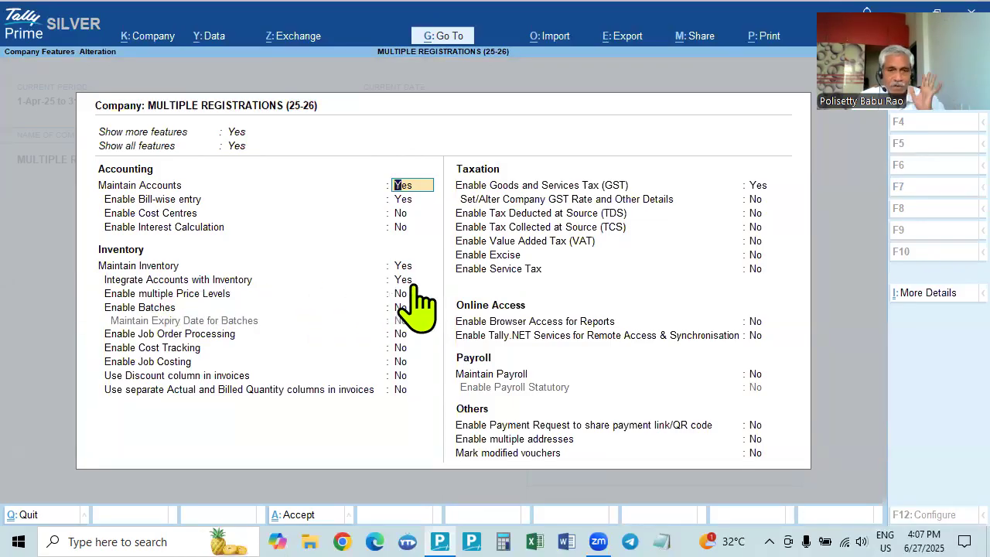
{"action": "left_click", "coordinate": [760, 188]}
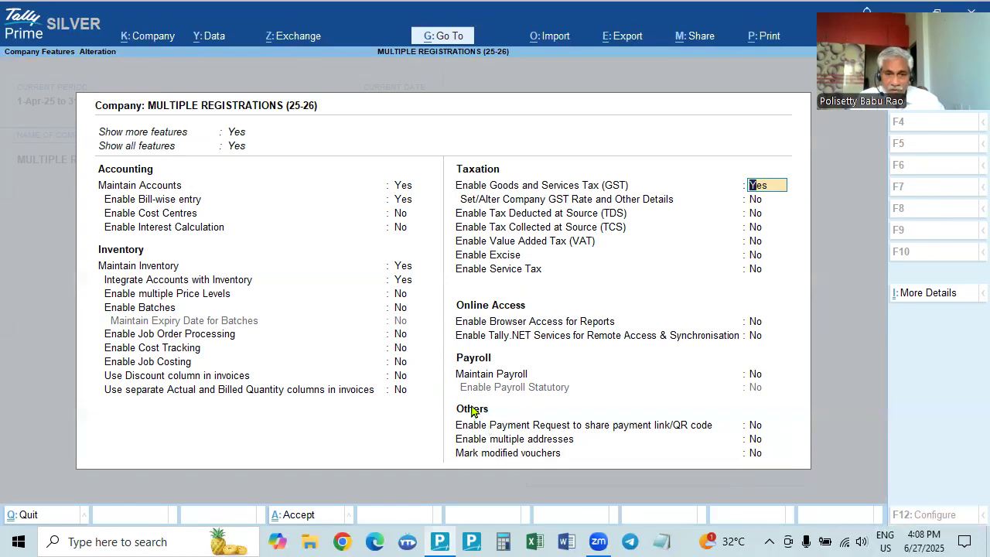
{"action": "left_click", "coordinate": [470, 439]}
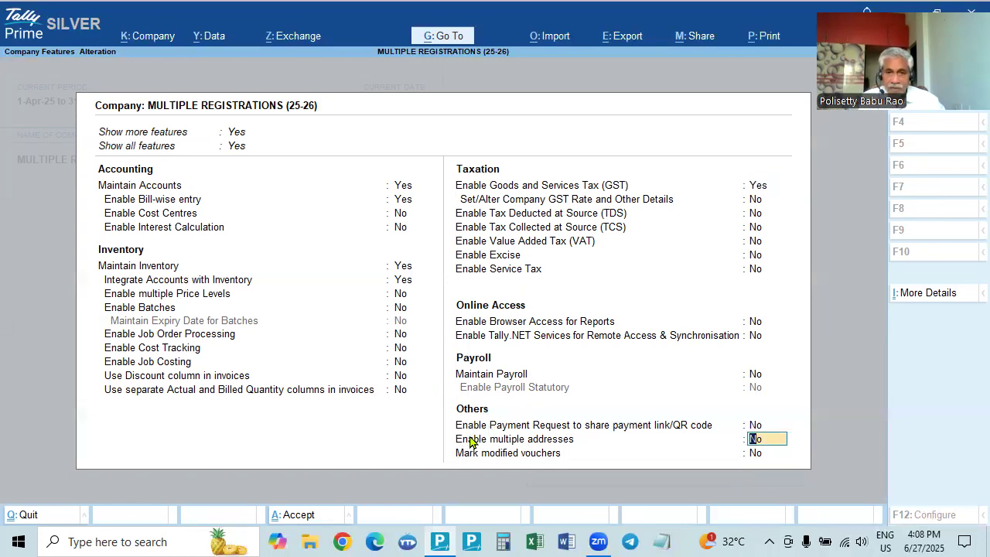
{"action": "type", "text": "y"}
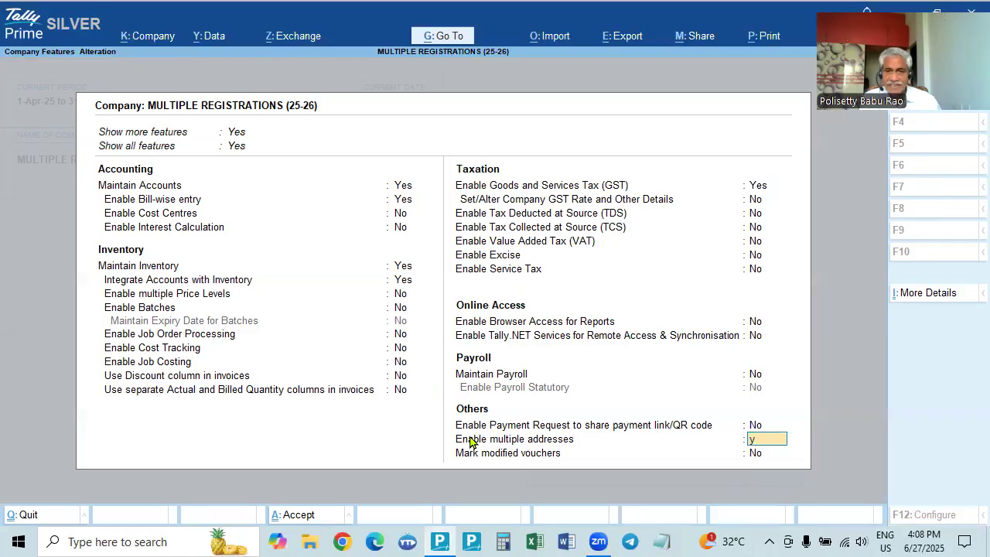
{"action": "key", "text": "Return"}
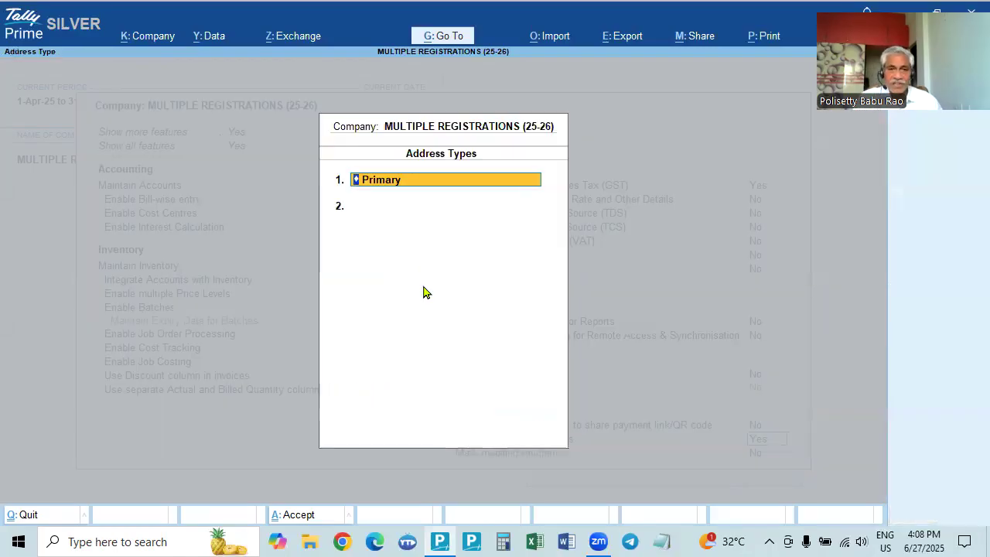
Review the mailing details stored for the Primary address type
{"action": "left_click", "coordinate": [408, 188]}
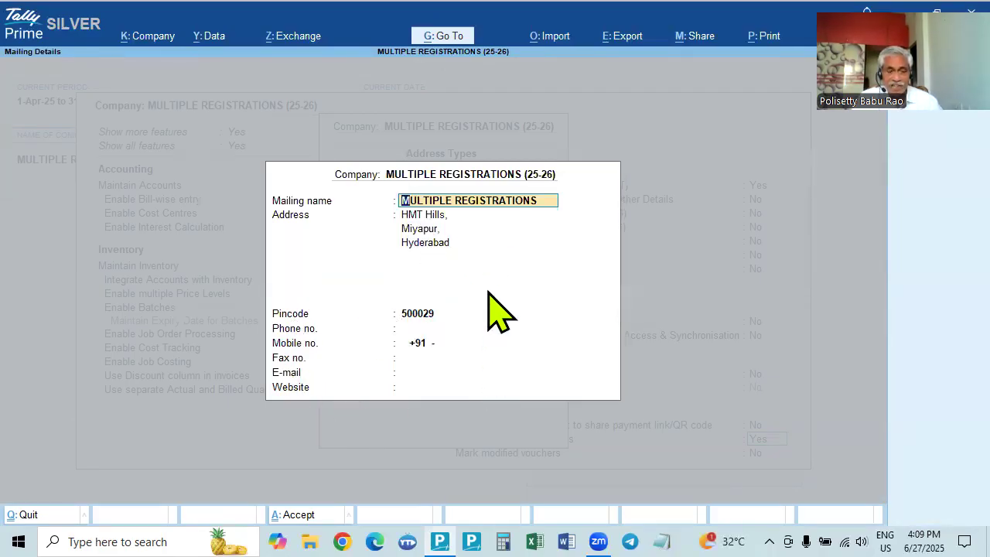
{"action": "key", "text": "ctrl+a"}
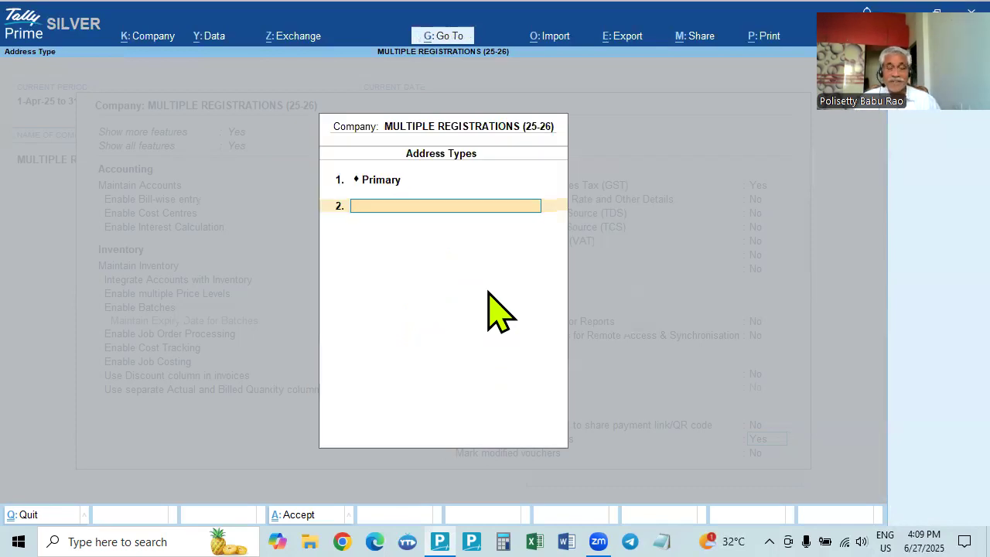
{"action": "left_click", "coordinate": [377, 183]}
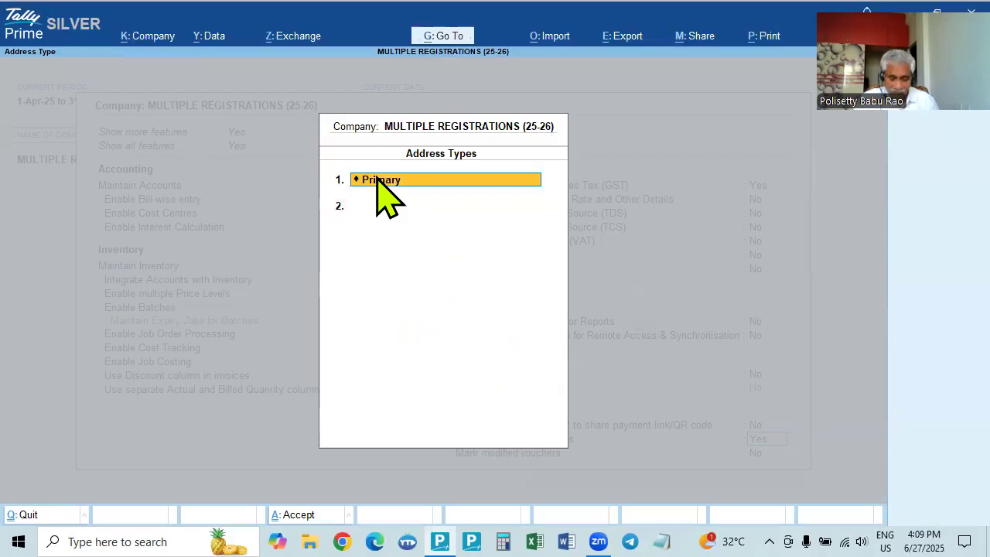
{"action": "left_click", "coordinate": [377, 183]}
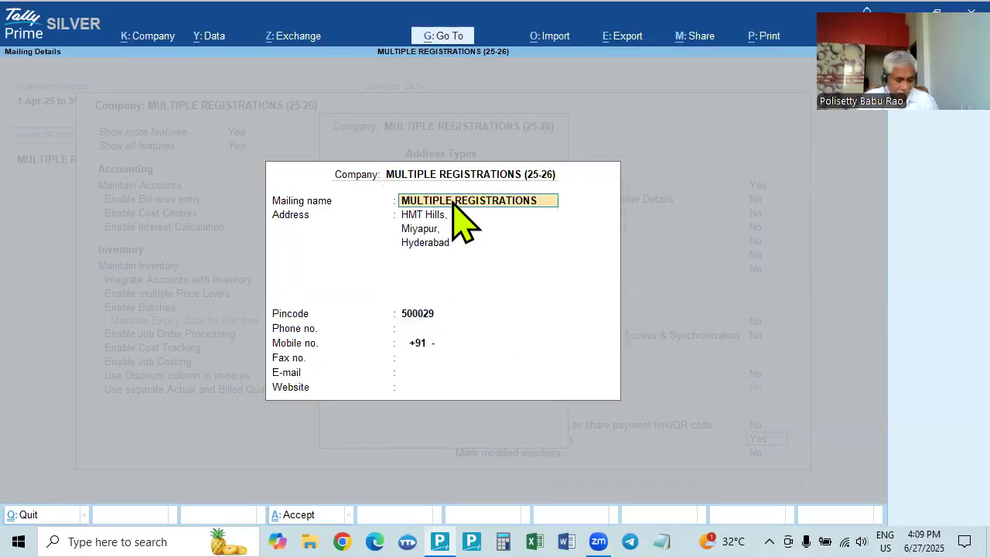
{"action": "key", "text": "BackSpace"}
{"action": "key", "text": "Escape"}
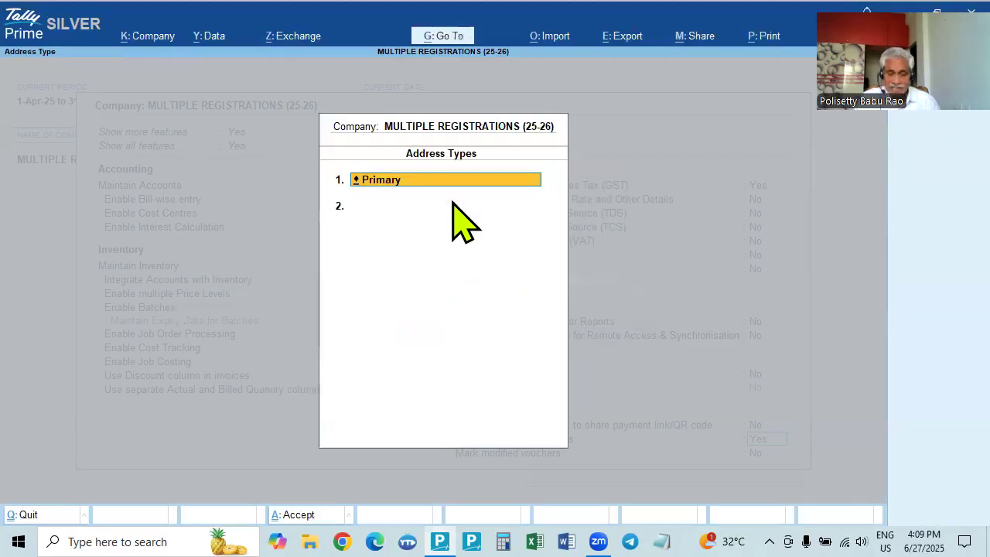
Keep the Primary mailing details and add a second address type named AP Address with the mailing name MULTIPLE REGISTRATIONS
{"action": "key", "text": "Return"}
{"action": "key", "text": "ctrl+a"}
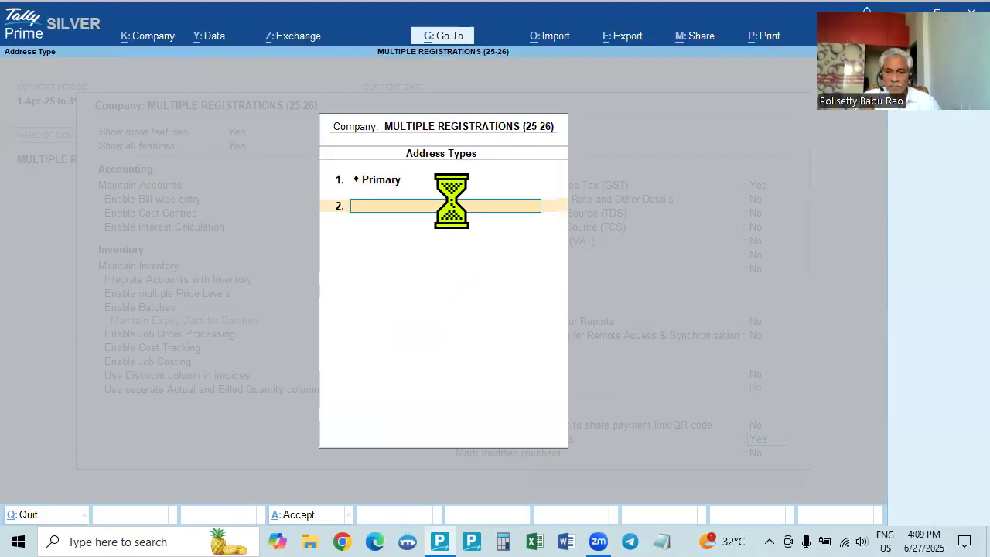
{"action": "type", "text": "AP"}
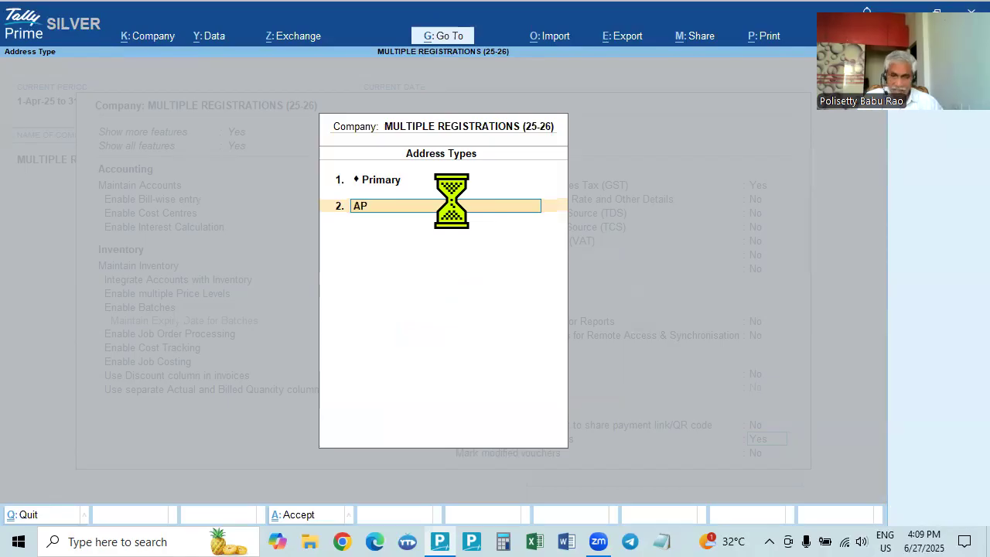
{"action": "type", "text": " Address"}
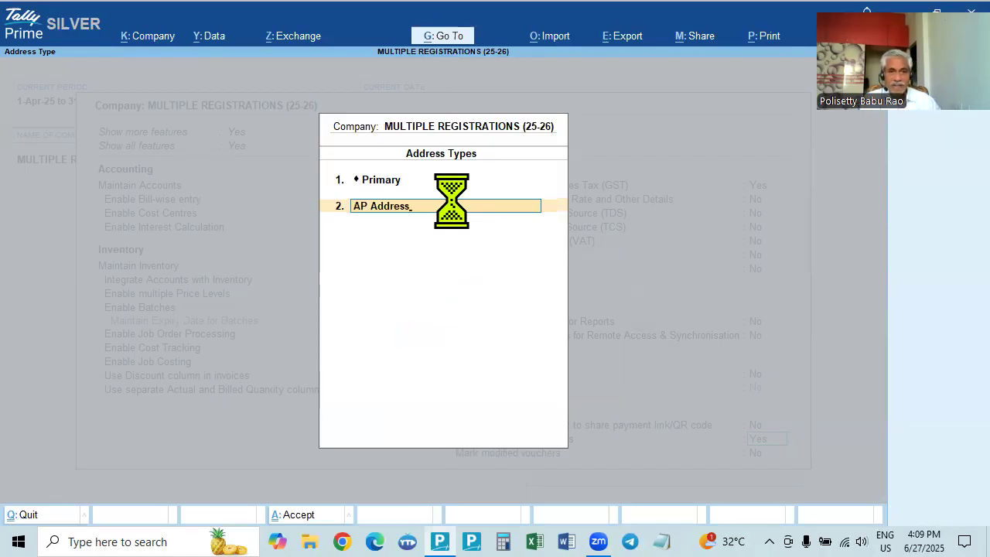
{"action": "key", "text": "Return"}
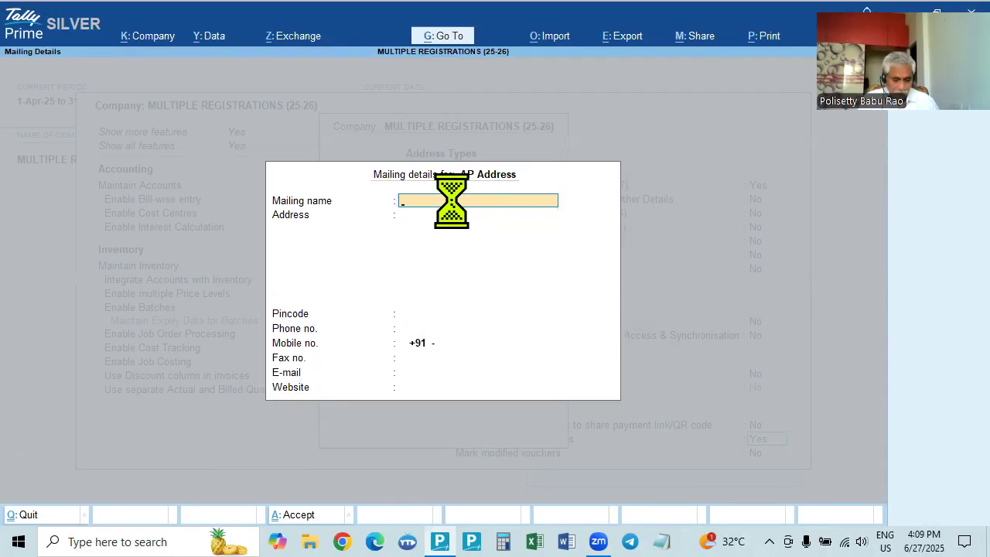
{"action": "key", "text": "Return"}
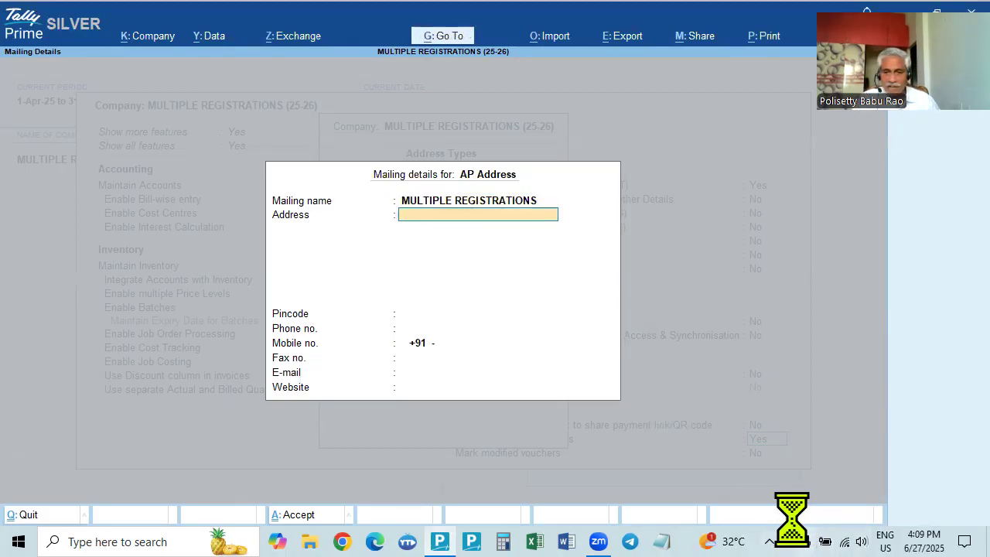
Switch to Notepad, open the addresses text file from the Desktop, and place its window beside the mailing details form
{"action": "left_click", "coordinate": [661, 541]}
{"action": "left_click", "coordinate": [582, 244]}
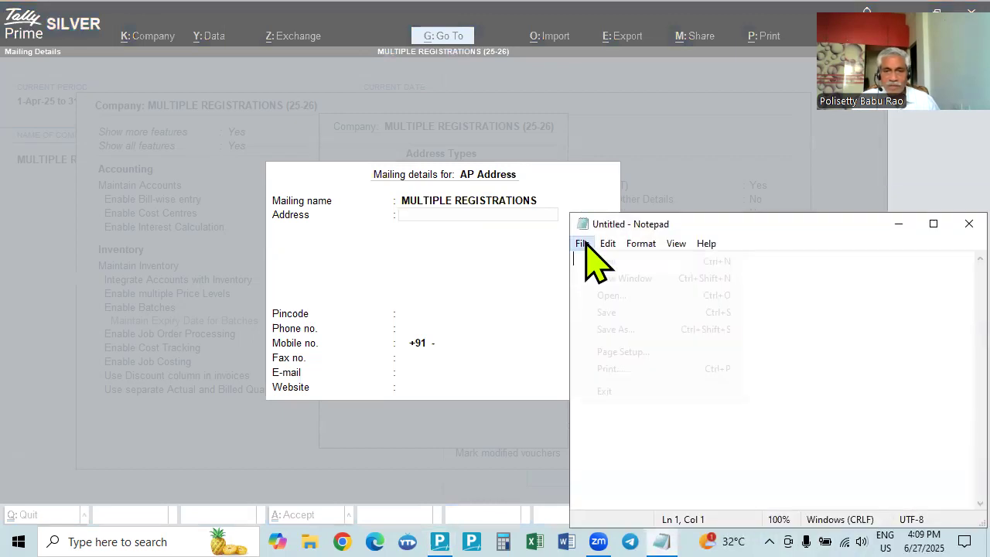
{"action": "left_click", "coordinate": [607, 298]}
{"action": "left_click", "coordinate": [189, 173]}
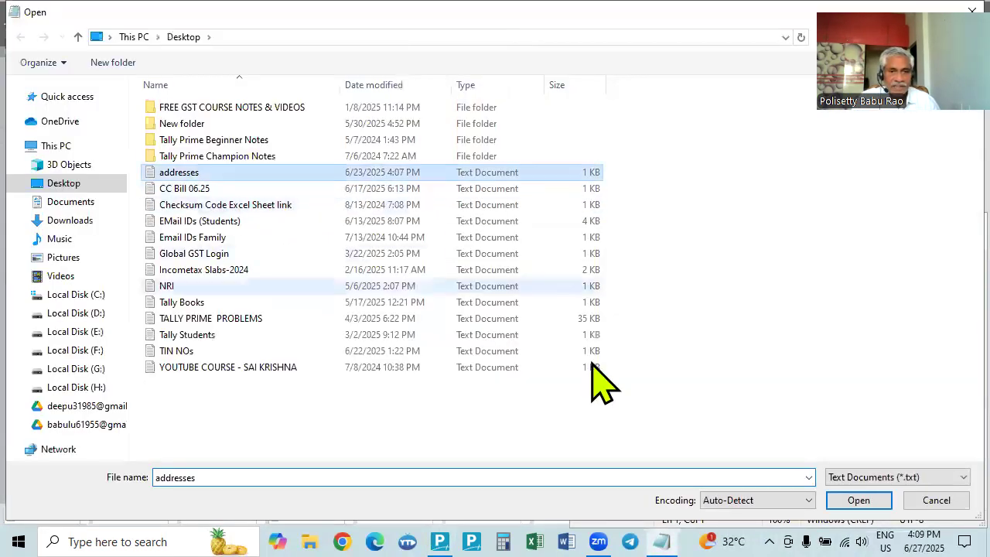
{"action": "left_click", "coordinate": [858, 500]}
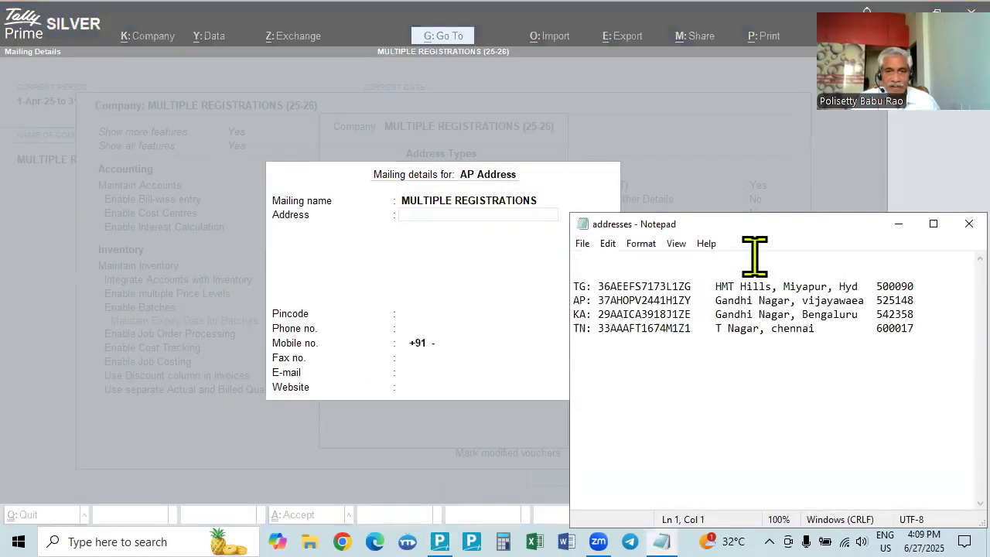
{"action": "left_click_drag", "start_coordinate": [759, 232], "coordinate": [783, 230]}
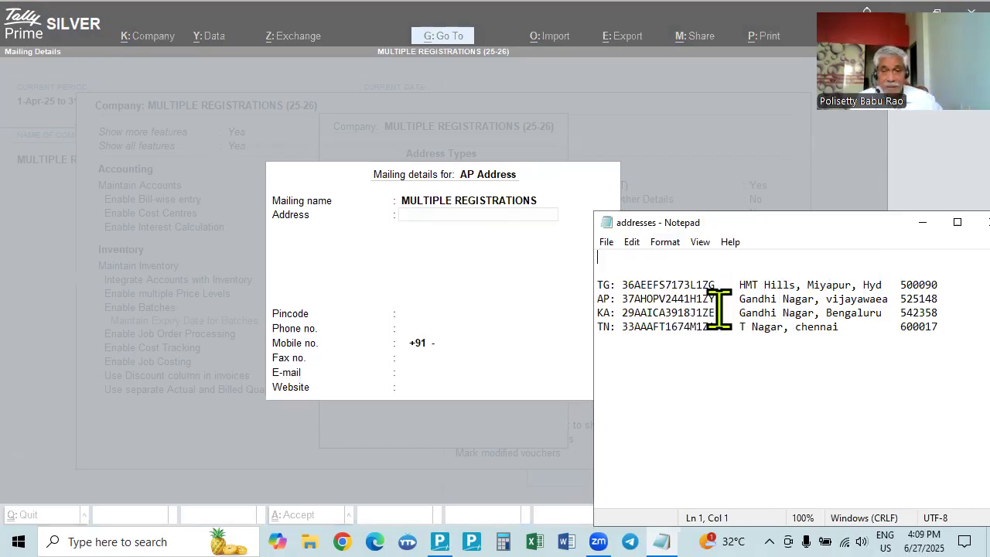
Switch back to TallyPrime and enter the AP Address locality and city on two lines, as listed in the addresses file
{"action": "left_click", "coordinate": [468, 221]}
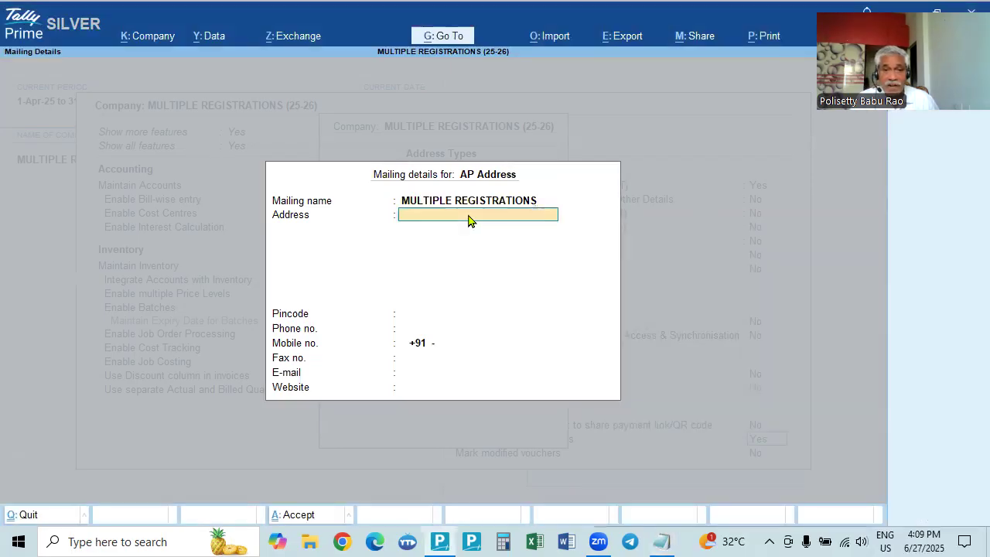
{"action": "type", "text": "Gand"}
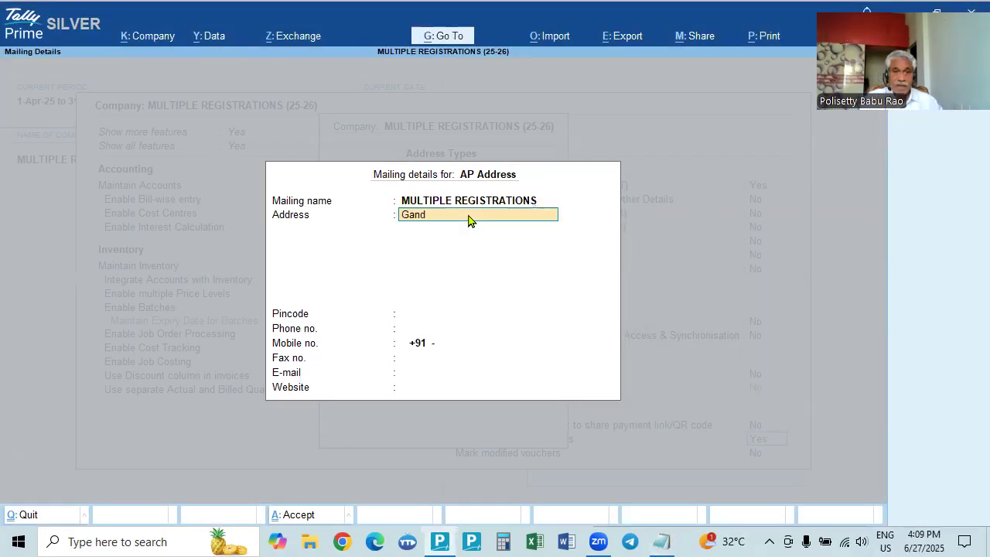
{"action": "type", "text": "hi Nagar,"}
{"action": "key", "text": "Return"}
{"action": "type", "text": "Vijayaw"}
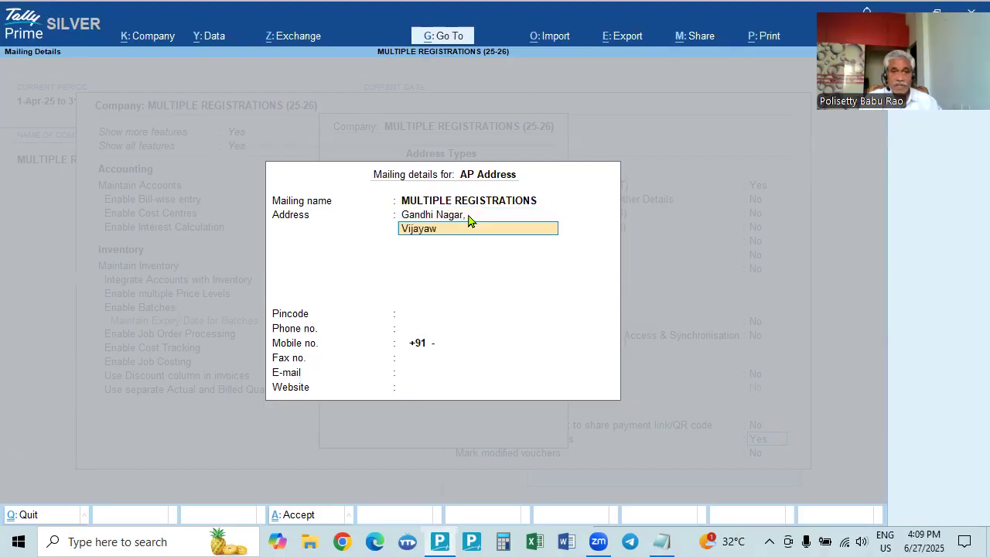
{"action": "type", "text": "ada"}
{"action": "key", "text": "Return"}
{"action": "key", "text": "Return"}
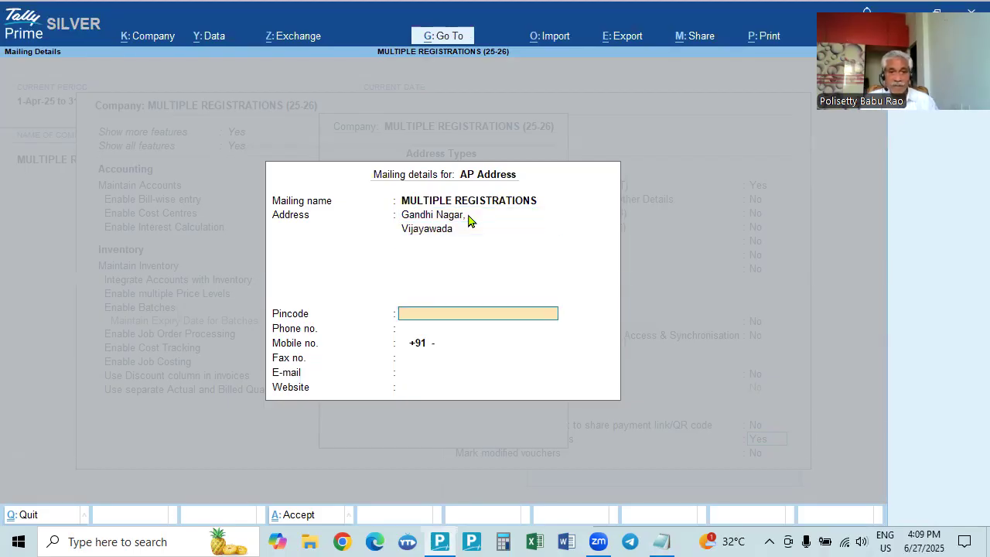
Look up the AP pincode in the addresses file, enter it for AP Address, and save its mailing details with the contact fields blank
{"action": "key", "text": "alt+Tab"}
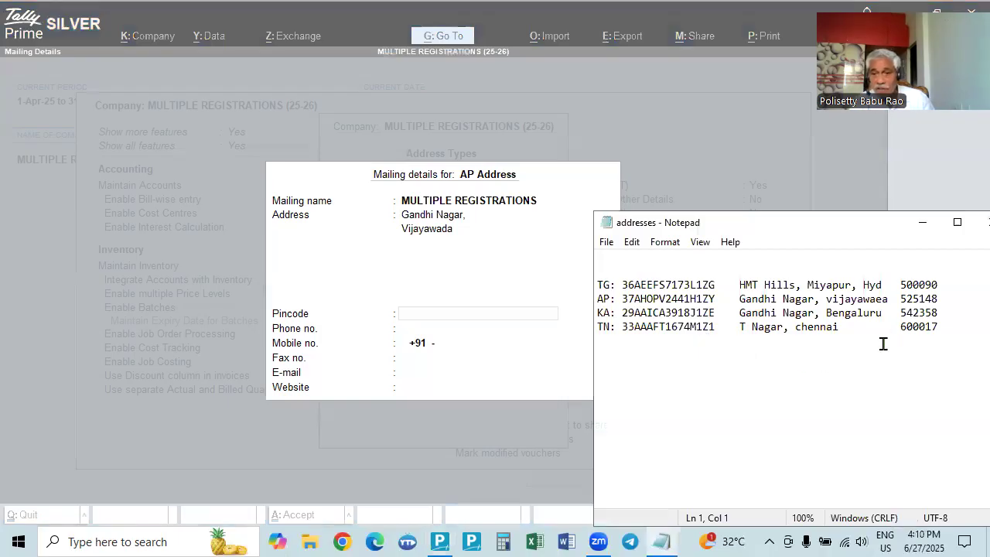
{"action": "key", "text": "alt+Tab"}
{"action": "type", "text": "525148"}
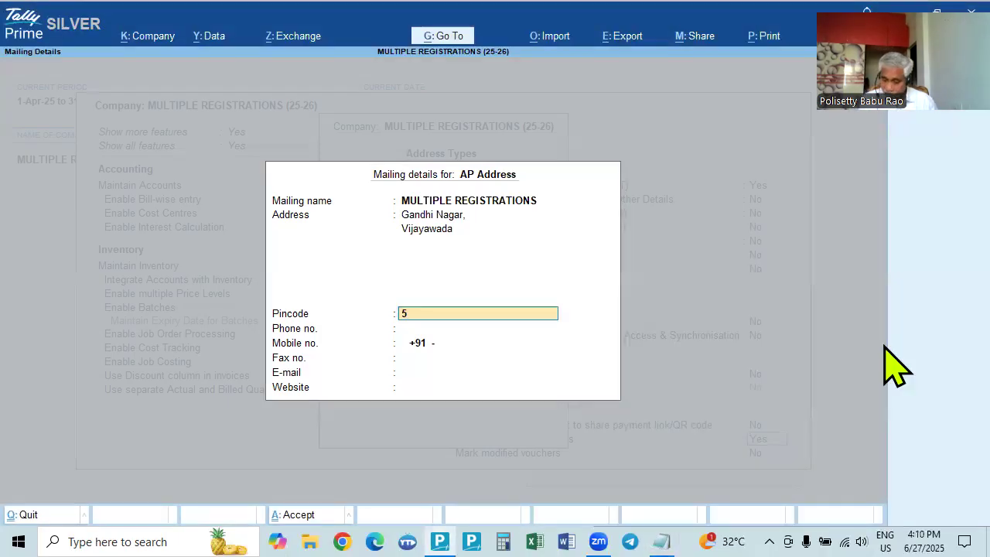
{"action": "key", "text": "Return"}
{"action": "key", "text": "Return"}
{"action": "key", "text": "Return"}
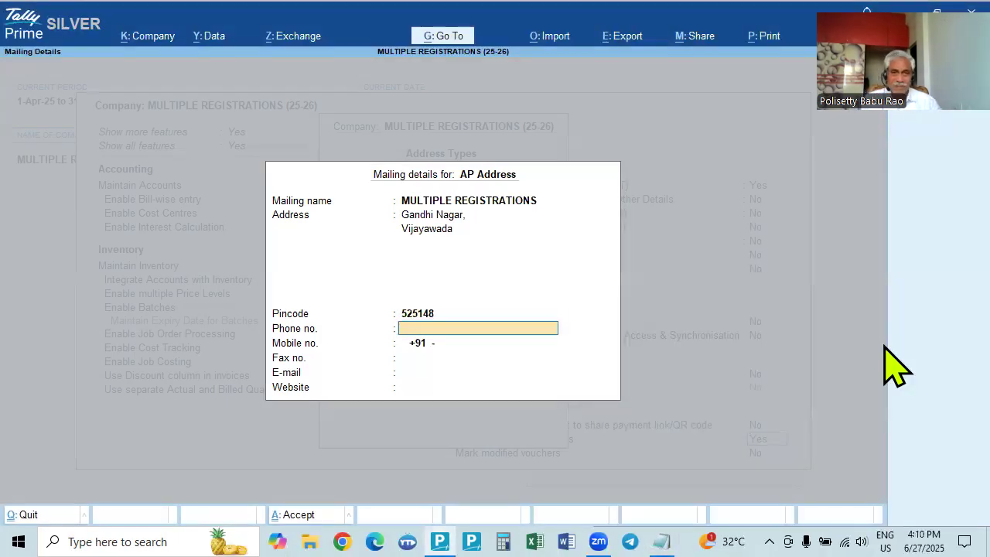
{"action": "key", "text": "ctrl+a"}
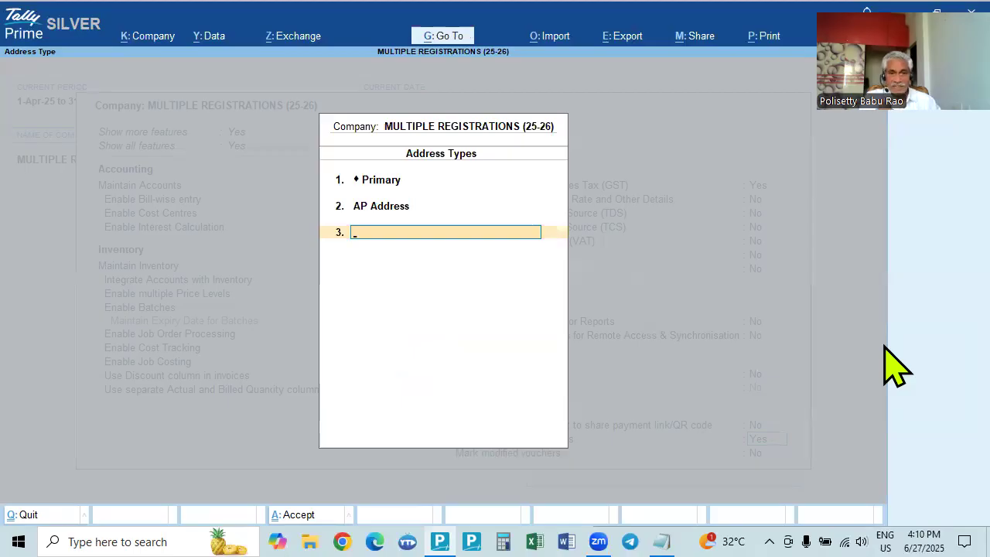
Add a third address type named TN Address and keep MULTIPLE REGISTRATIONS as its mailing name
{"action": "type", "text": "TNa"}
{"action": "key", "text": "BackSpace"}
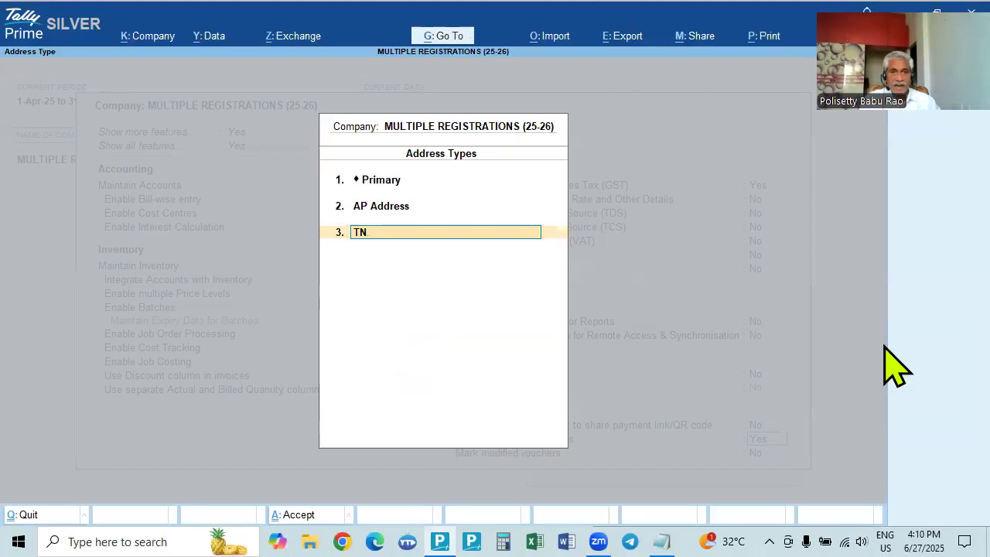
{"action": "type", "text": "a"}
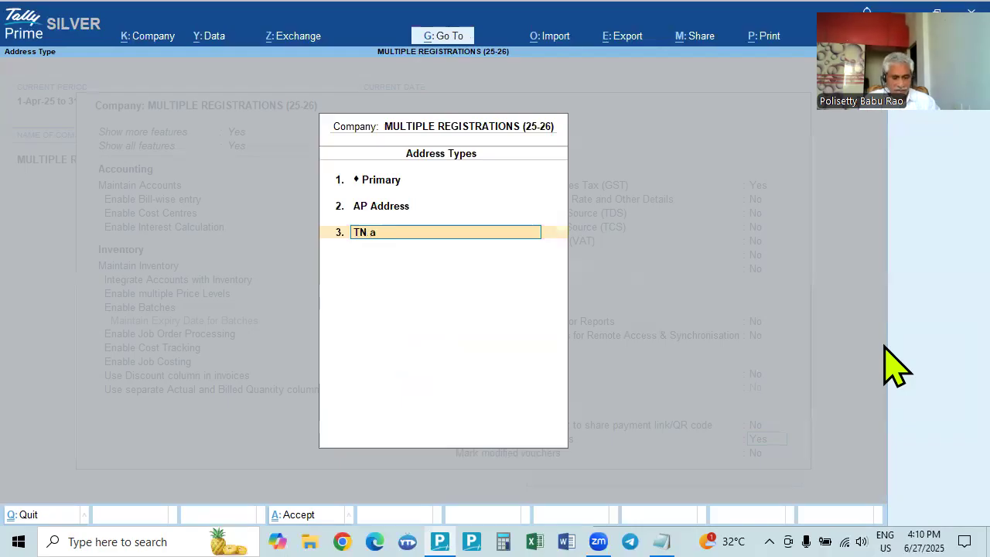
{"action": "type", "text": "ddress"}
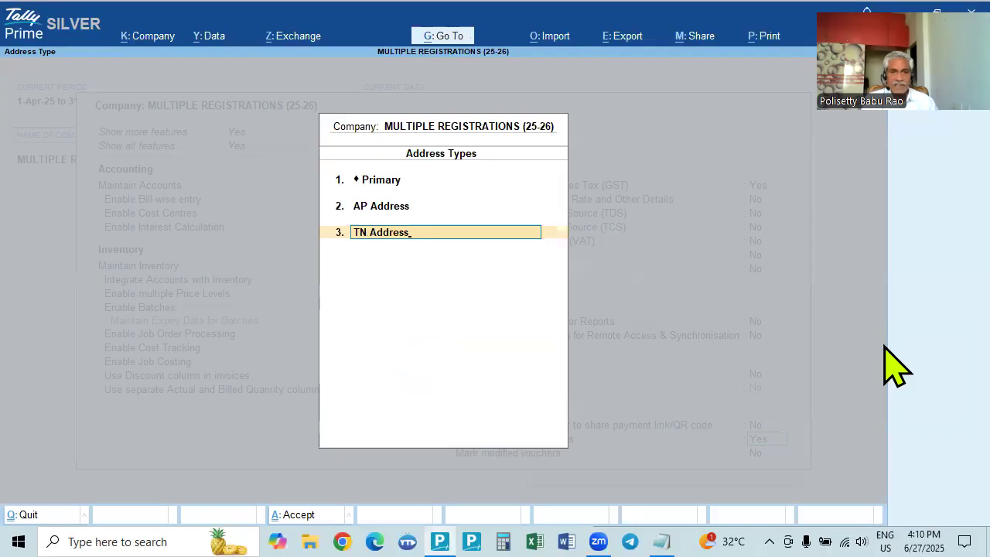
{"action": "key", "text": "Return"}
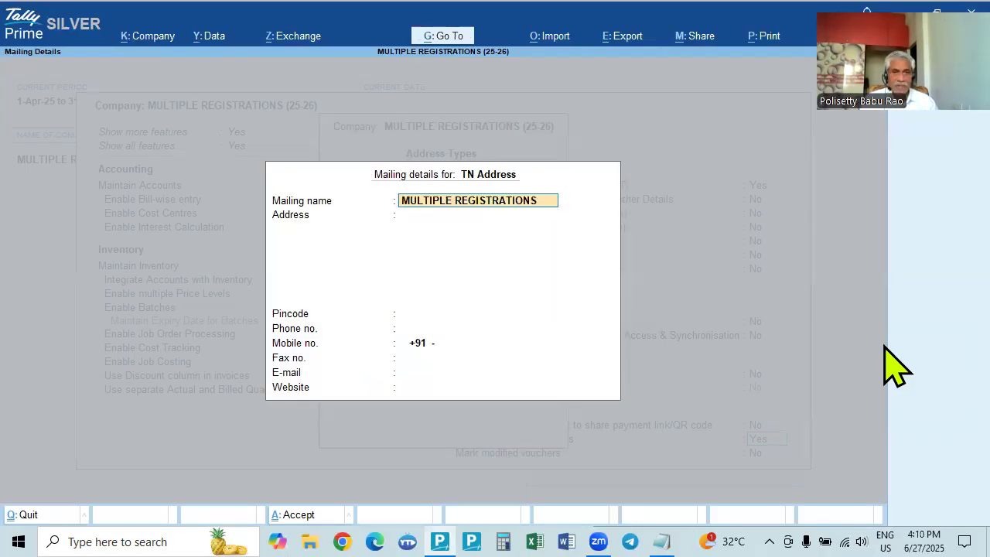
{"action": "key", "text": "Return"}
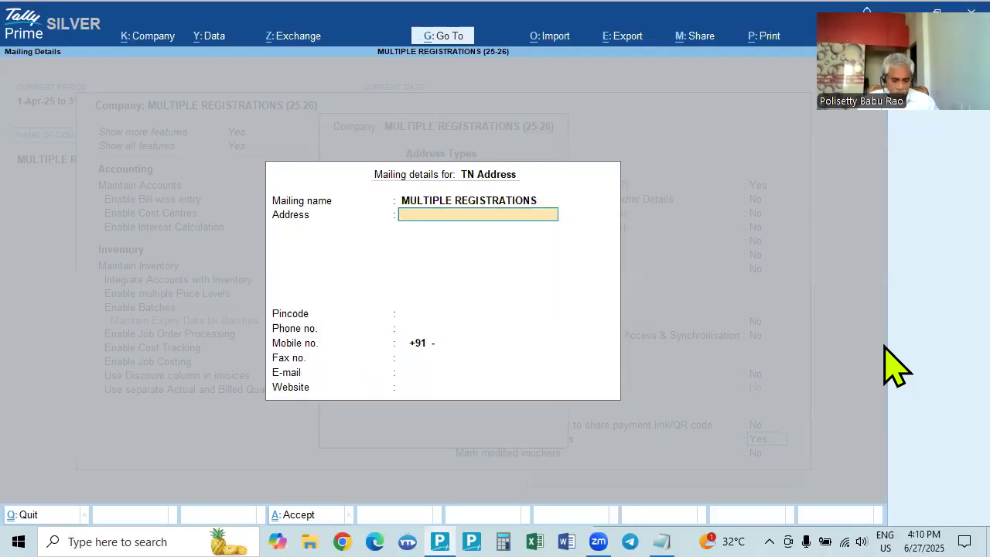
Look up the TN entry in the addresses file and enter its locality and city as the TN Address lines
{"action": "key", "text": "alt+Tab"}
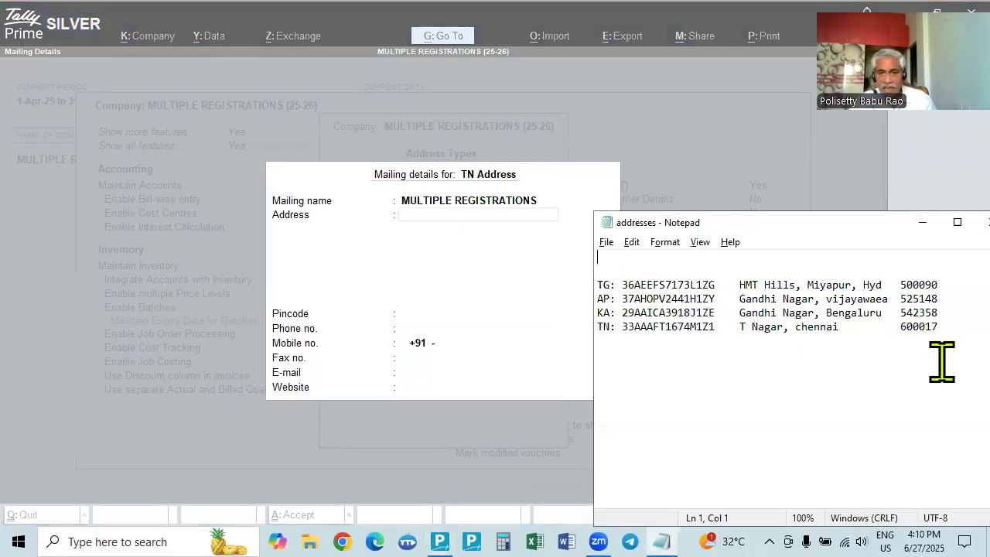
{"action": "key", "text": "alt+Tab"}
{"action": "type", "text": "T Nga"}
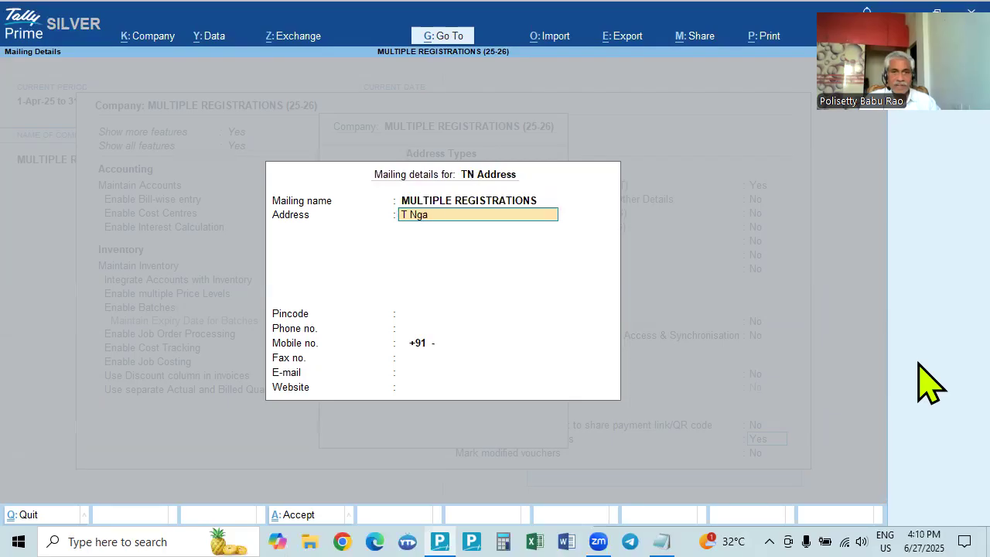
{"action": "type", "text": "rr,"}
{"action": "key", "text": "Return"}
{"action": "type", "text": "Chennai"}
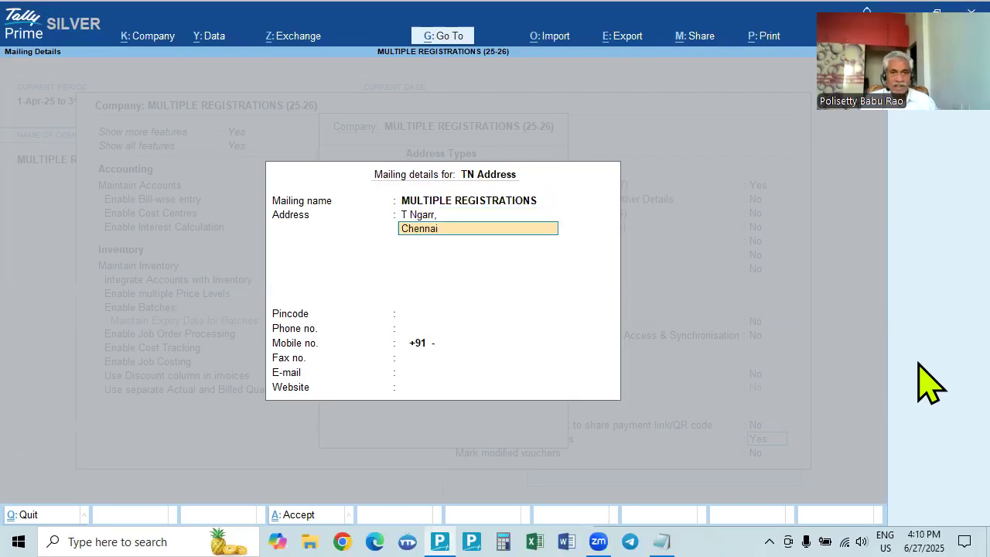
{"action": "key", "text": "Return"}
{"action": "key", "text": "Return"}
Enter the TN pincode from the addresses file and save the TN Address mailing details with the contact fields blank
{"action": "type", "text": "5"}
{"action": "type", "text": "6000"}
{"action": "type", "text": "17"}
{"action": "key", "text": "Return"}
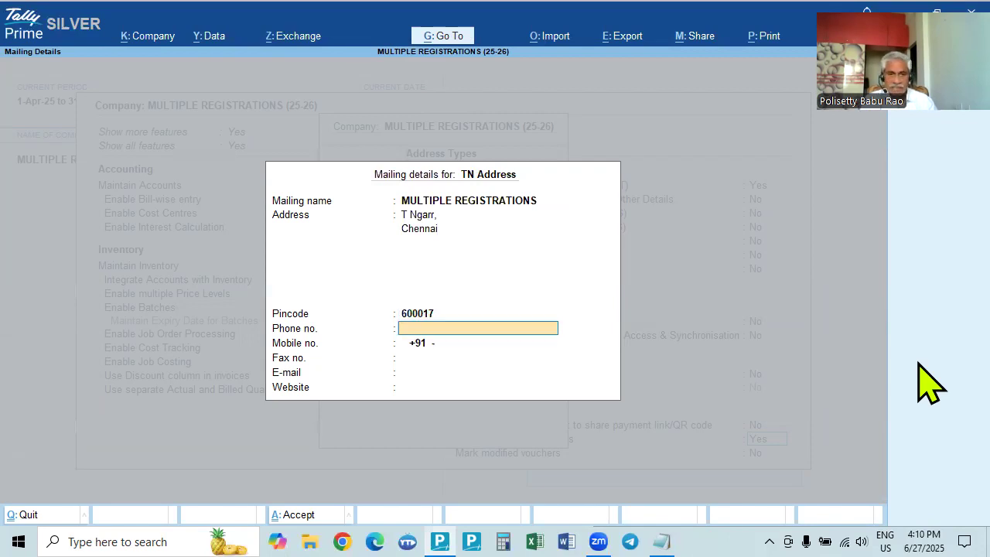
{"action": "key", "text": "Return"}
{"action": "key", "text": "ctrl+a"}
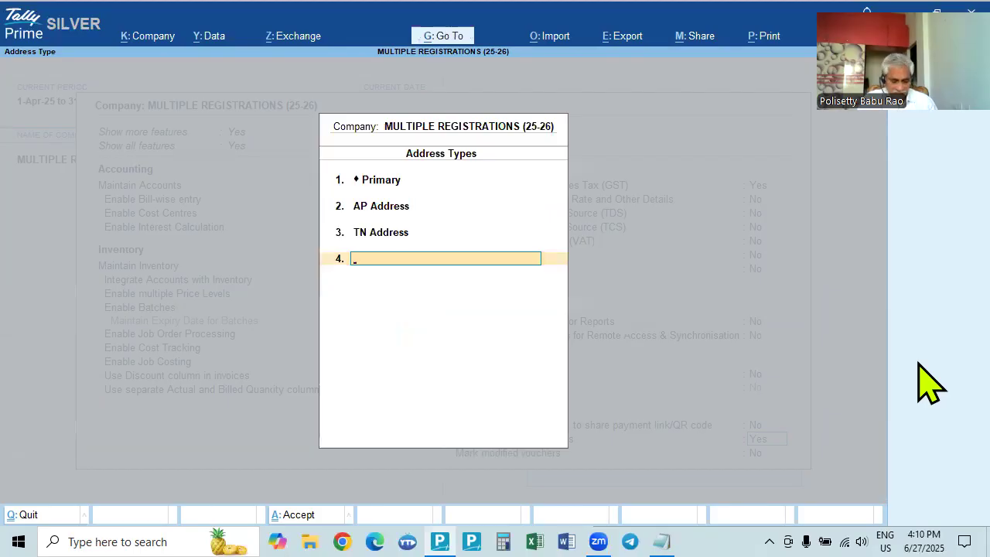
Add a fourth address type named KA Address with the mailing name MULTIPLE REGISTRATIONS
{"action": "type", "text": "KA Address"}
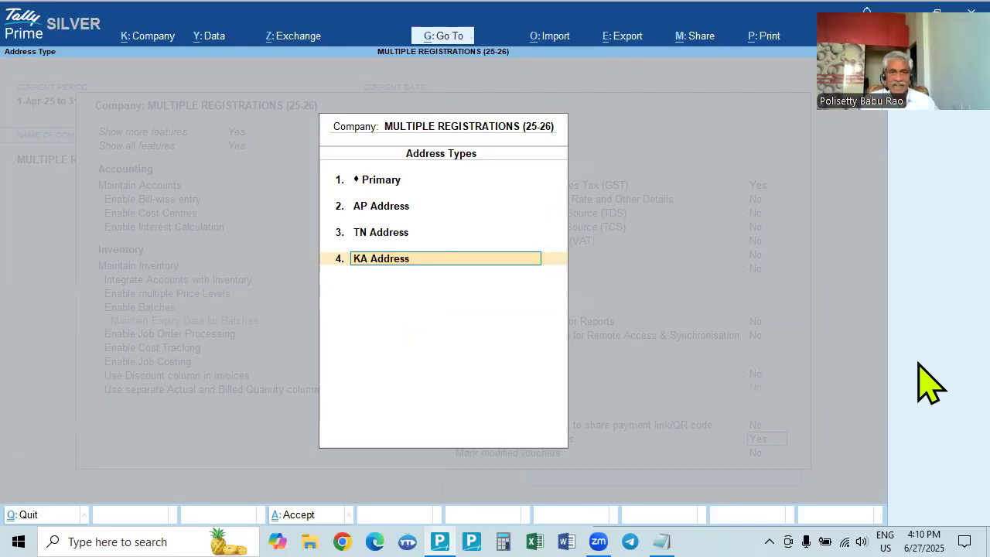
{"action": "key", "text": "Return"}
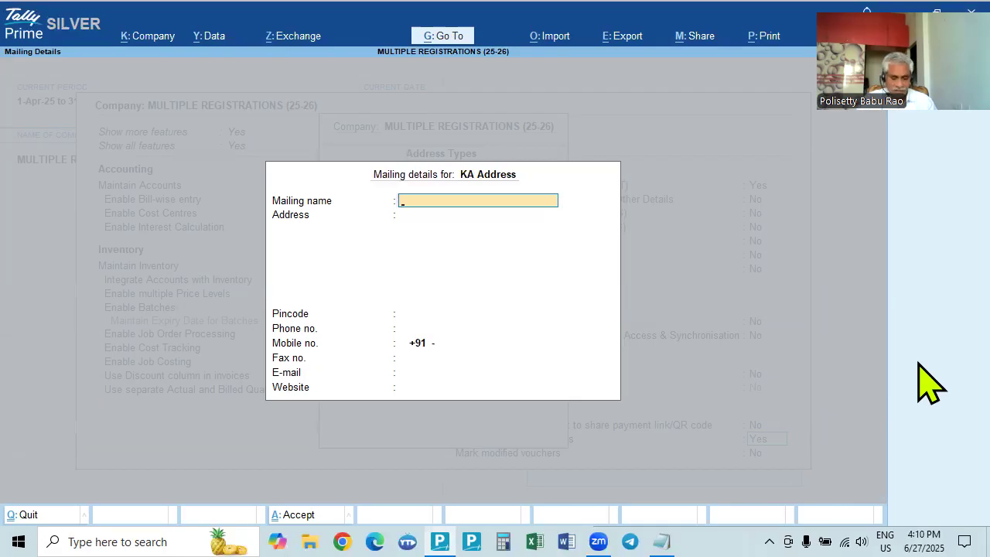
{"action": "key", "text": "ctrl+alt+v"}
{"action": "key", "text": "Return"}
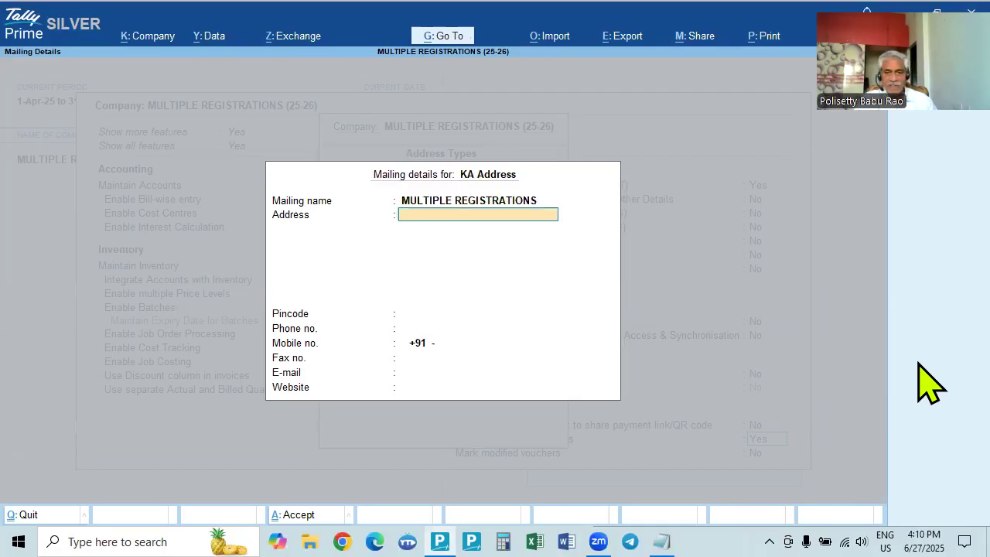
Check the KA entry in the addresses file and enter its locality and city as the KA Address lines
{"action": "left_click", "coordinate": [657, 535]}
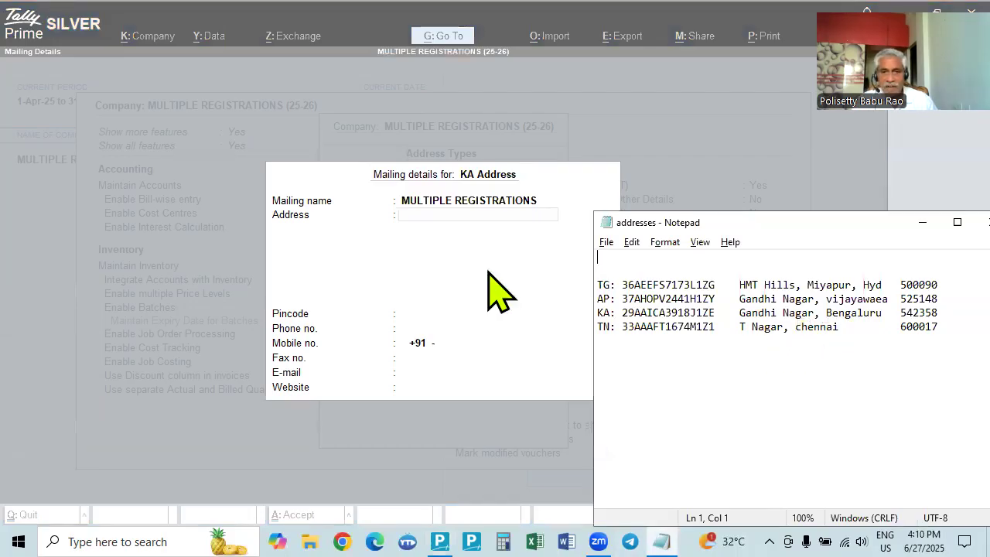
{"action": "left_click", "coordinate": [468, 213]}
{"action": "left_click", "coordinate": [468, 213]}
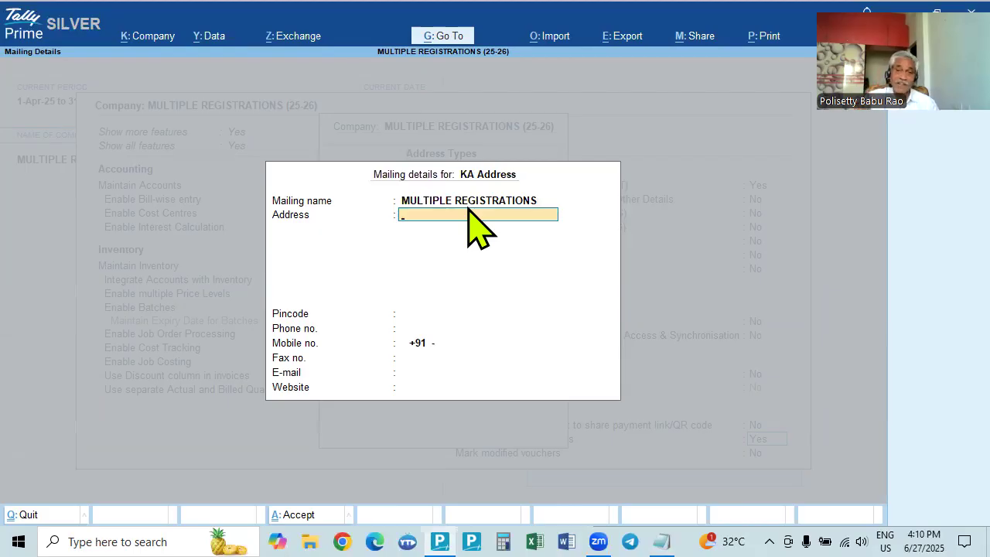
{"action": "type", "text": "Gandhi Nagar"}
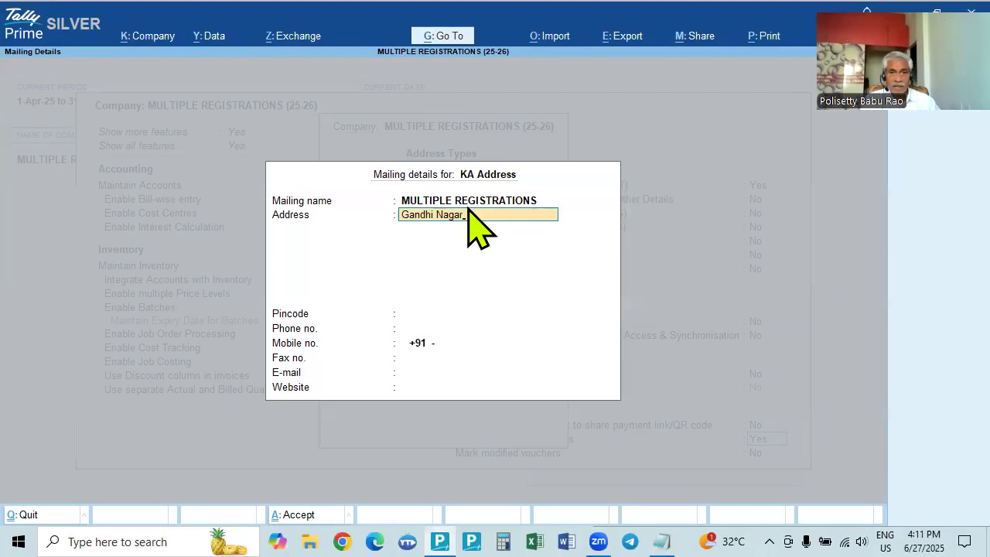
{"action": "key", "text": "Return"}
{"action": "type", "text": "Bengaluru"}
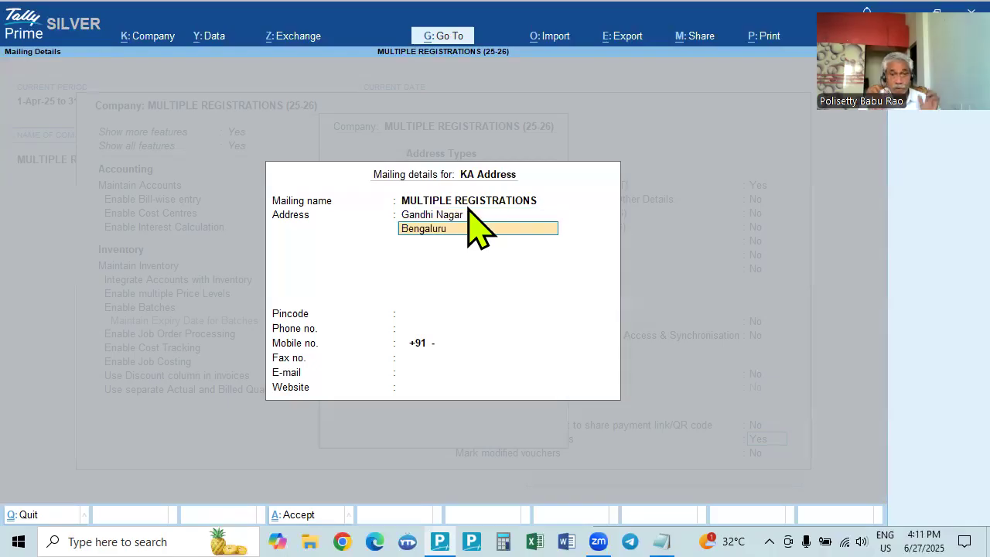
{"action": "key", "text": "Return"}
{"action": "key", "text": "Return"}
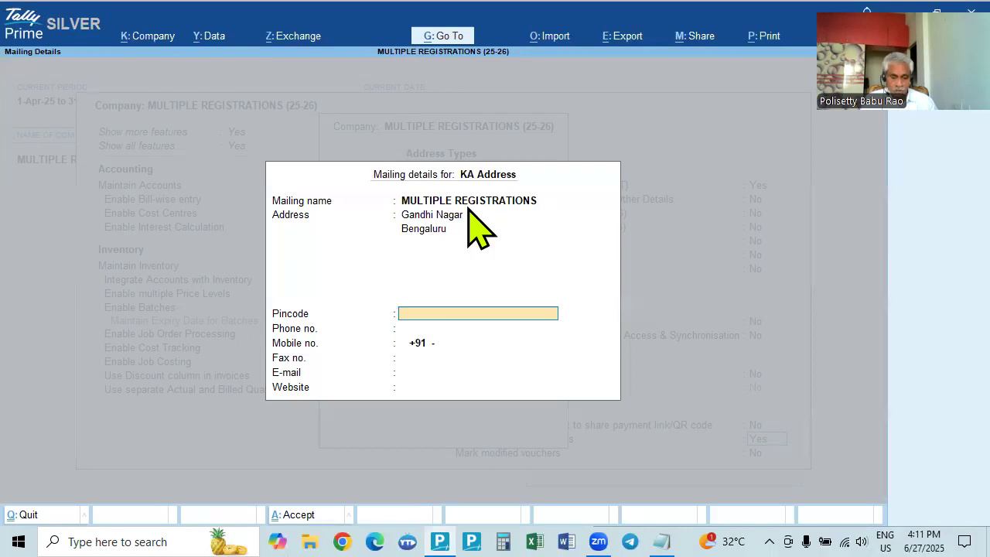
Look up the KA pincode in the addresses file, enter it for KA Address, and save its mailing details with the contact fields blank
{"action": "key", "text": "alt+Tab"}
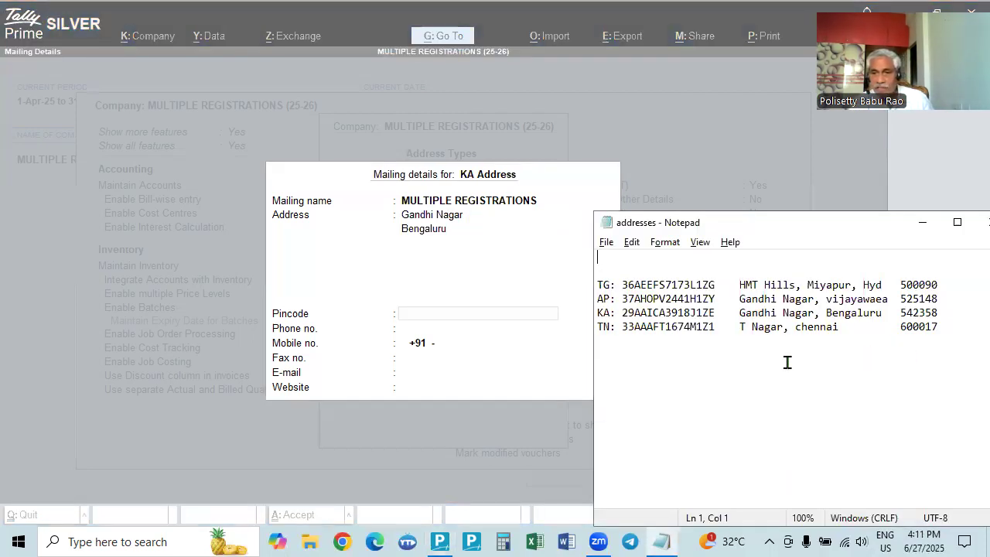
{"action": "key", "text": "alt+Tab"}
{"action": "type", "text": "542"}
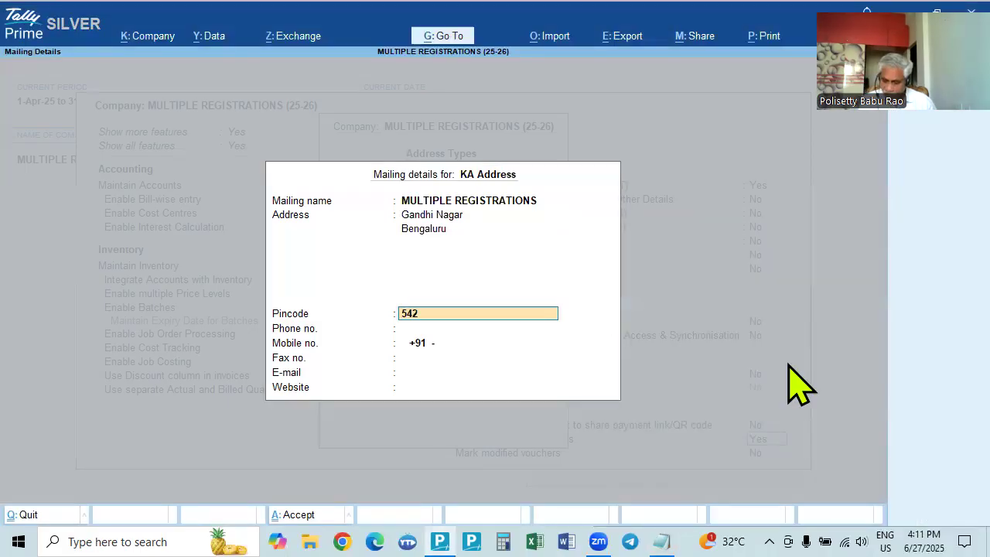
{"action": "type", "text": "358"}
{"action": "key", "text": "Return"}
{"action": "key", "text": "Return"}
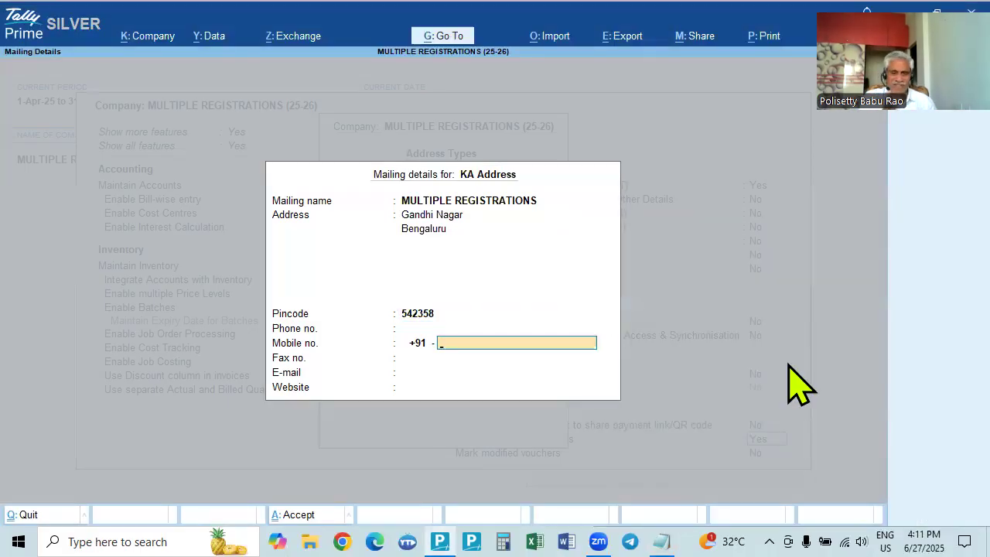
{"action": "key", "text": "ctrl+a"}
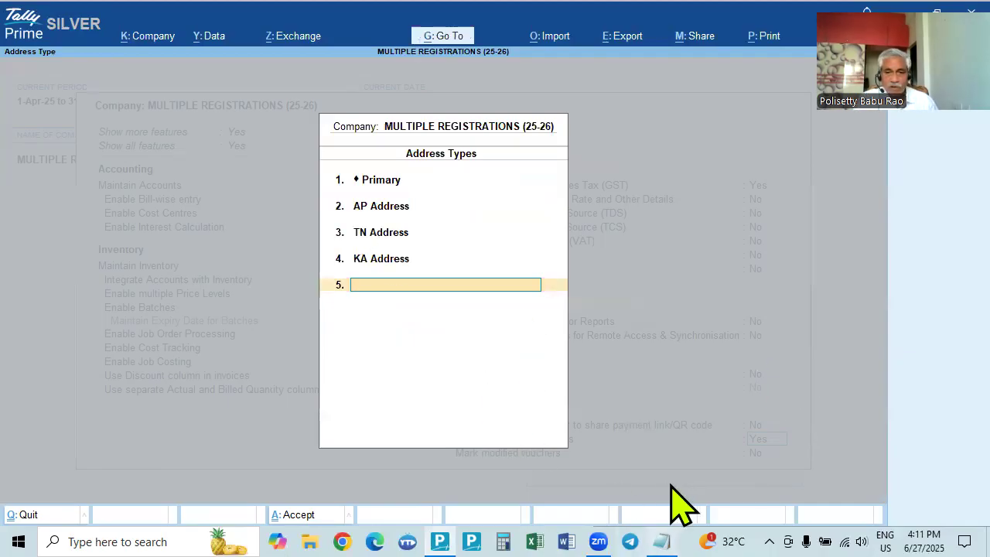
Recheck the KA Address mailing details after consulting the addresses file, and finish the address types list to return to the company features
{"action": "left_click", "coordinate": [661, 541]}
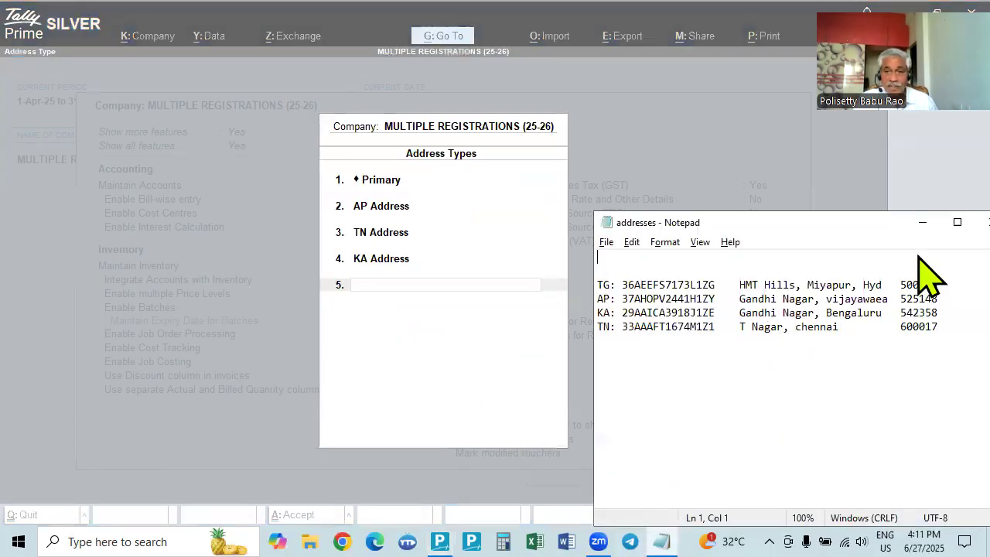
{"action": "left_click", "coordinate": [378, 280]}
{"action": "key", "text": "Up"}
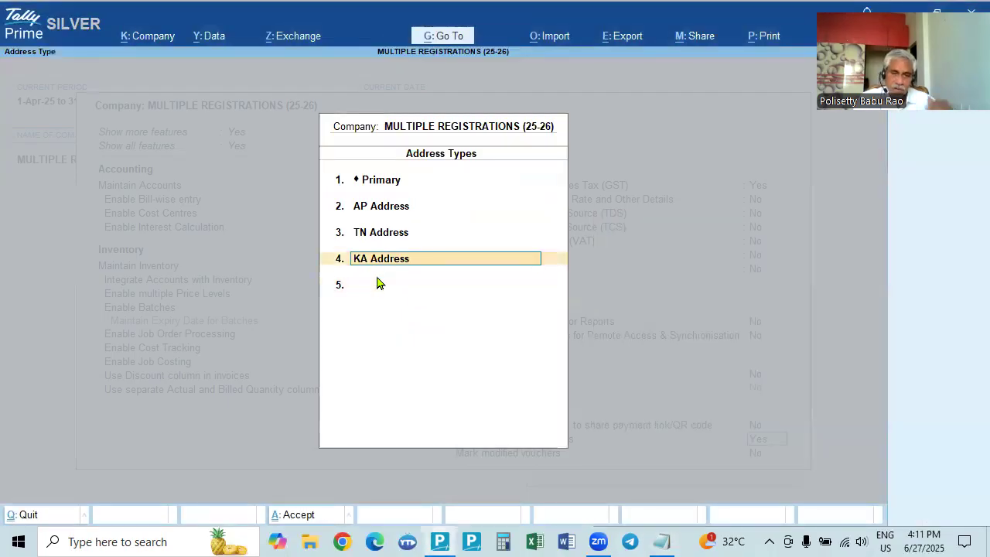
{"action": "key", "text": "Return"}
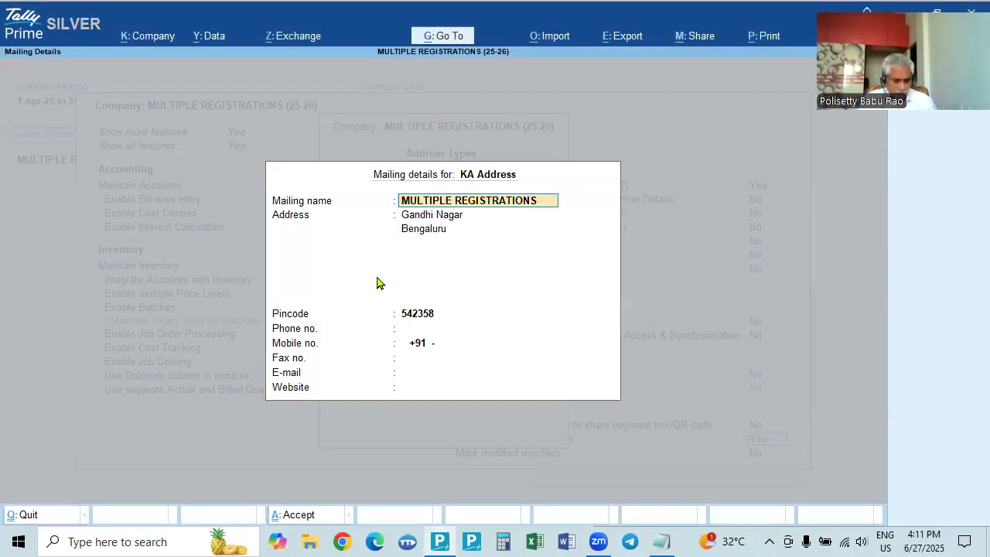
{"action": "key", "text": "ctrl+a"}
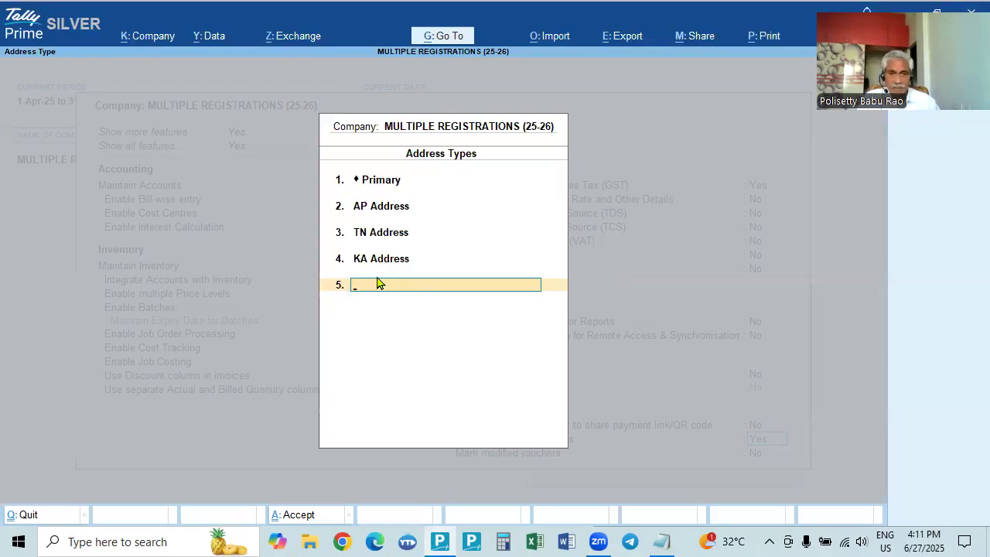
{"action": "key", "text": "Return"}
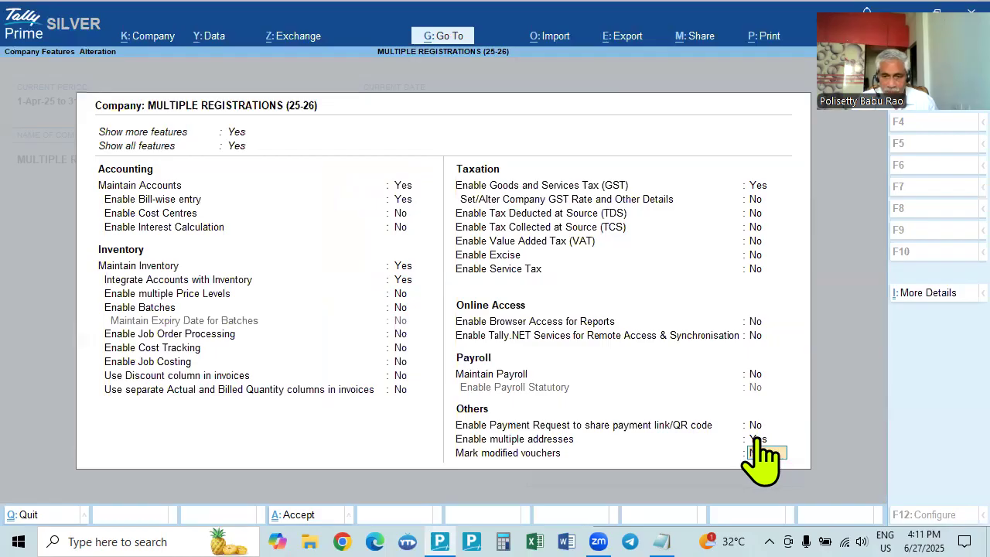
Check the company's Telangana GST registration details and return to the company features
{"action": "left_click", "coordinate": [759, 186]}
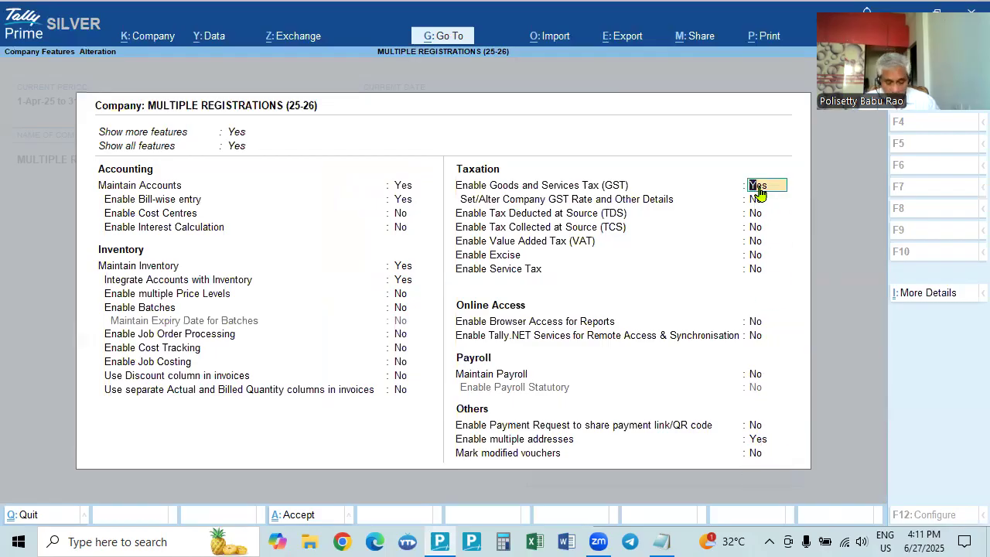
{"action": "left_click", "coordinate": [760, 193]}
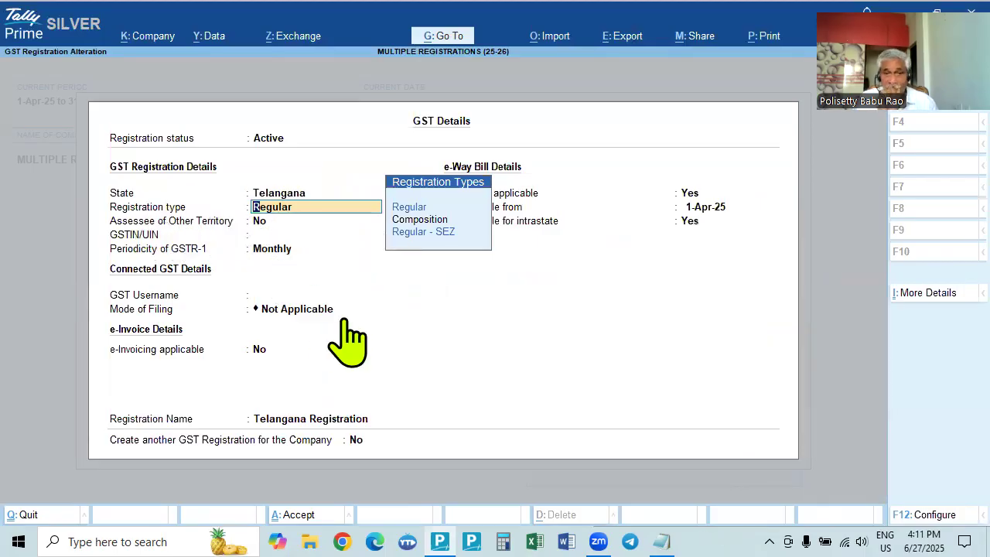
{"action": "key", "text": "Escape"}
{"action": "key", "text": "Escape"}
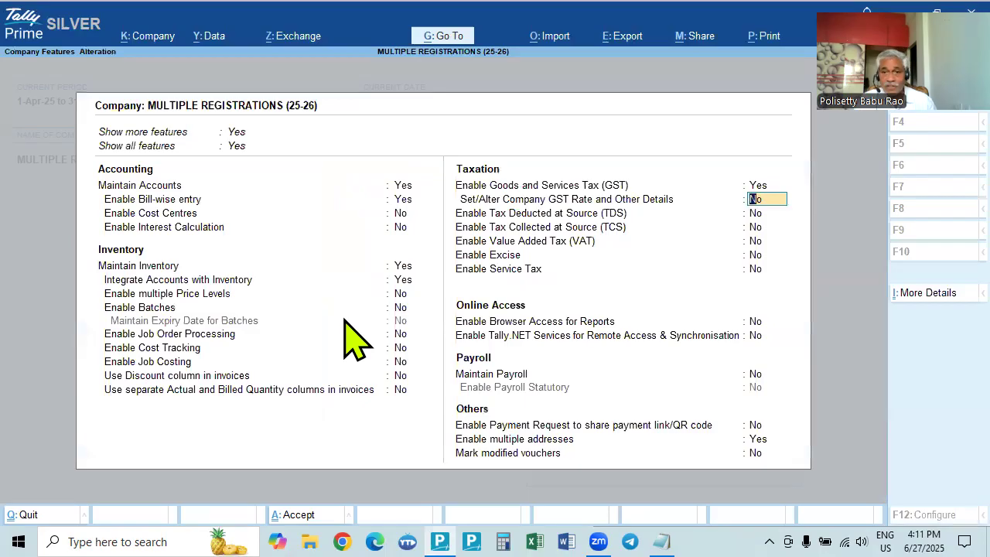
Review the Primary address in the address types list and save the company features
{"action": "double_click", "coordinate": [761, 441]}
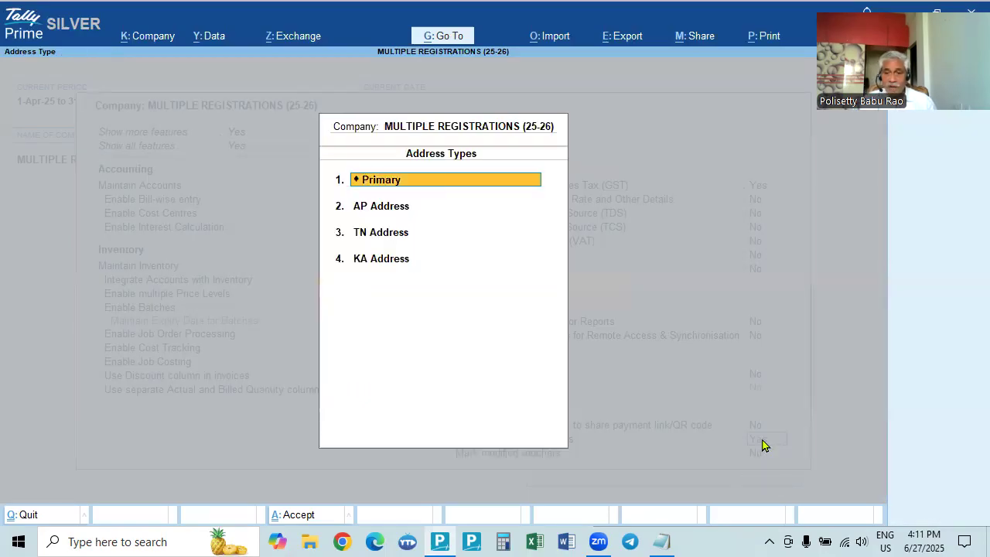
{"action": "key", "text": "Return"}
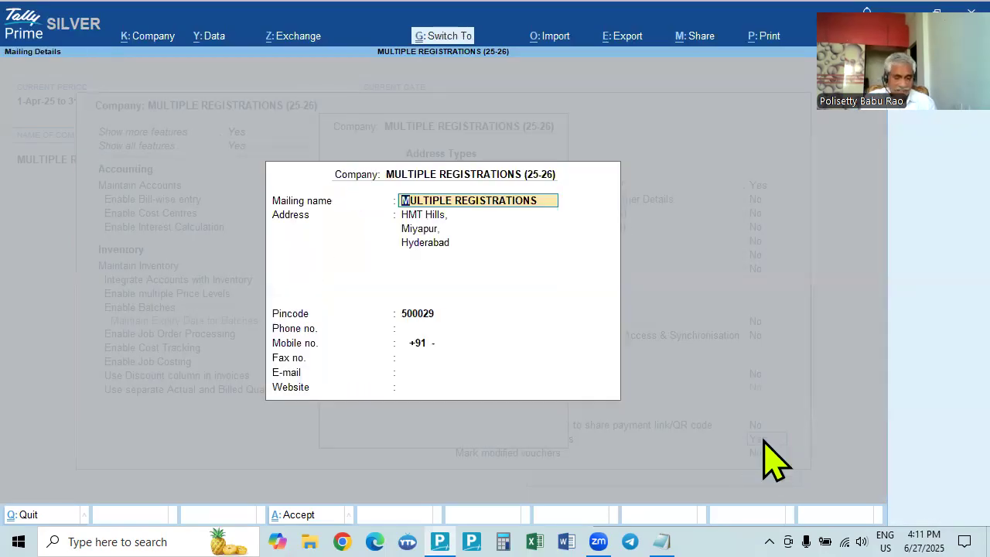
{"action": "key", "text": "ctrl+a"}
{"action": "key", "text": "Escape"}
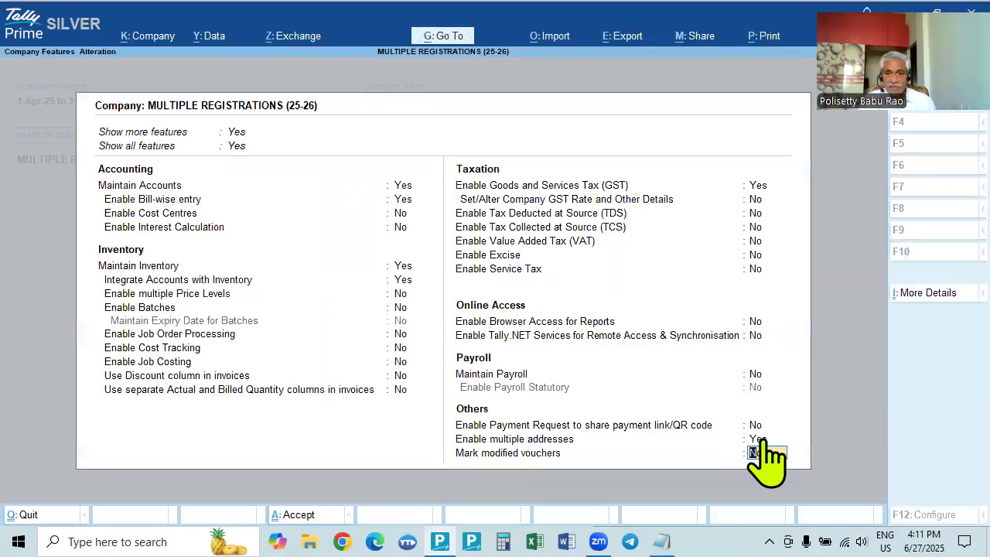
{"action": "key", "text": "Return"}
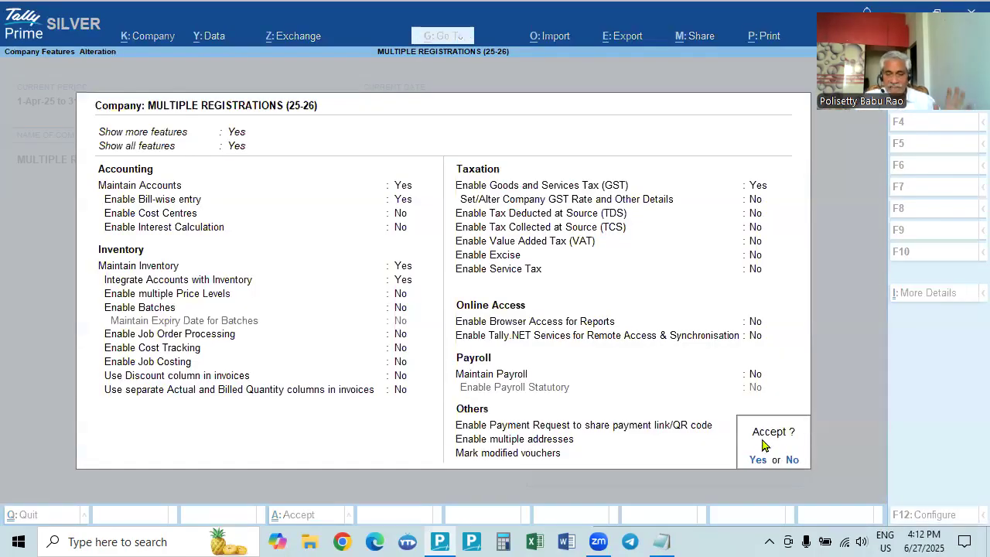
{"action": "key", "text": "Return"}
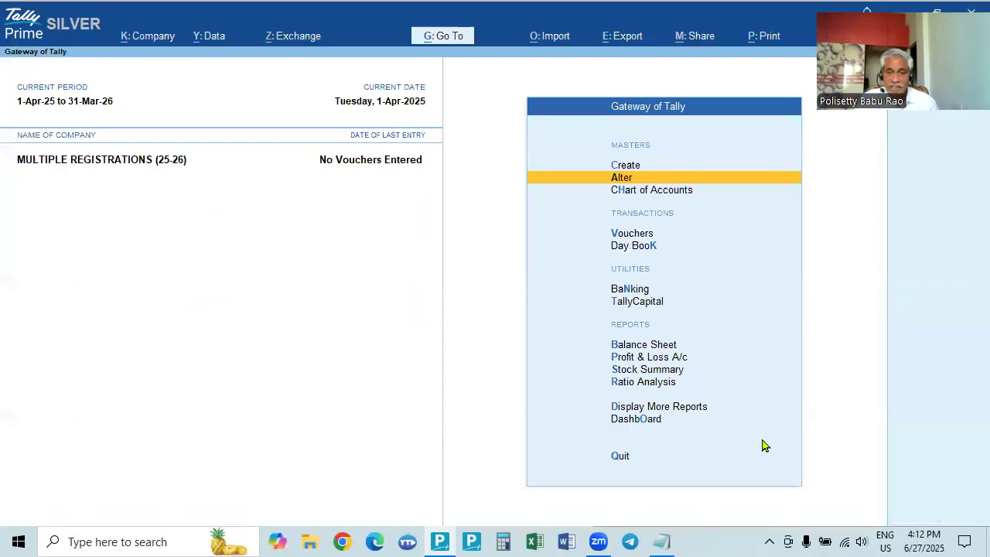
Reopen the company's GST details and keep state Telangana, address type Primary, registration type Regular and Assessee of Other Territory No
{"action": "key", "text": "F11"}
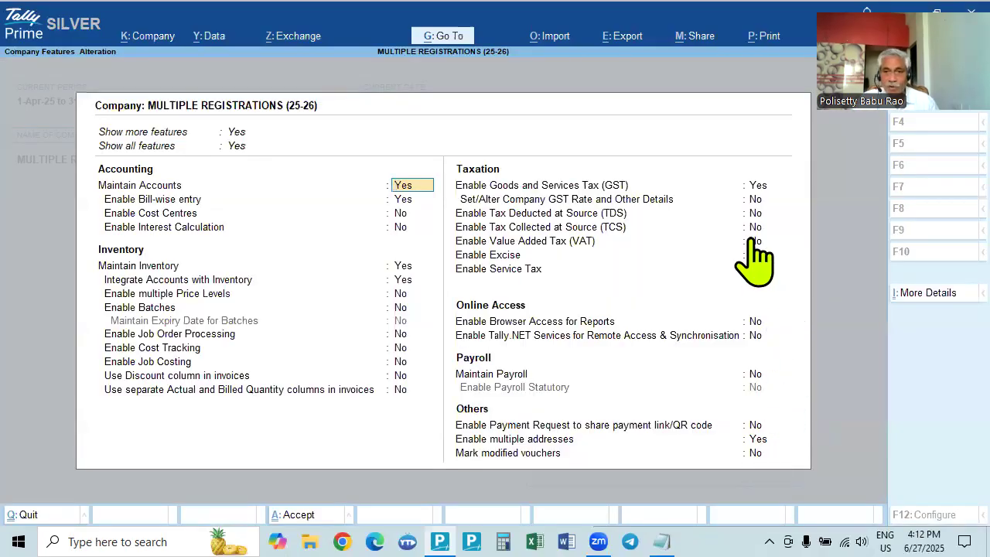
{"action": "left_click", "coordinate": [755, 186]}
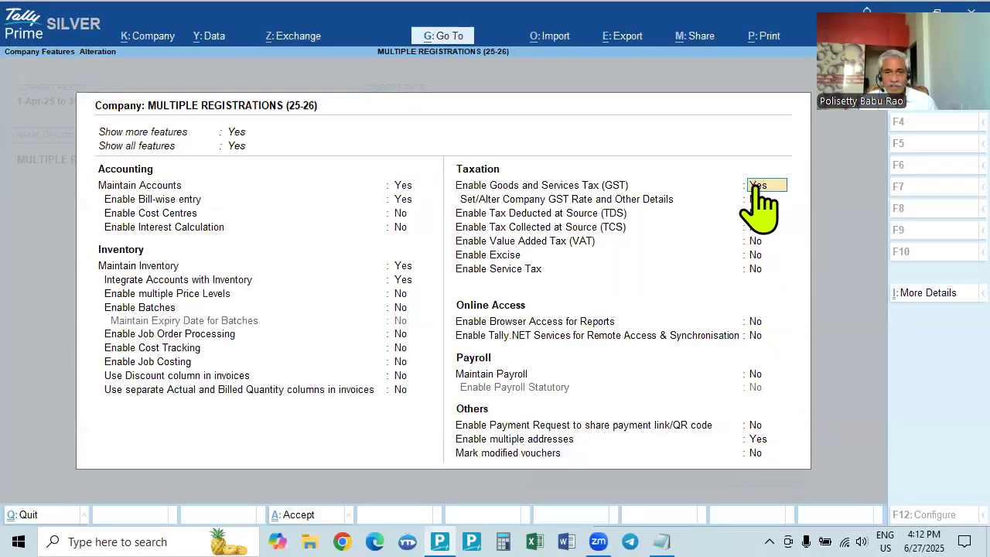
{"action": "key", "text": "Return"}
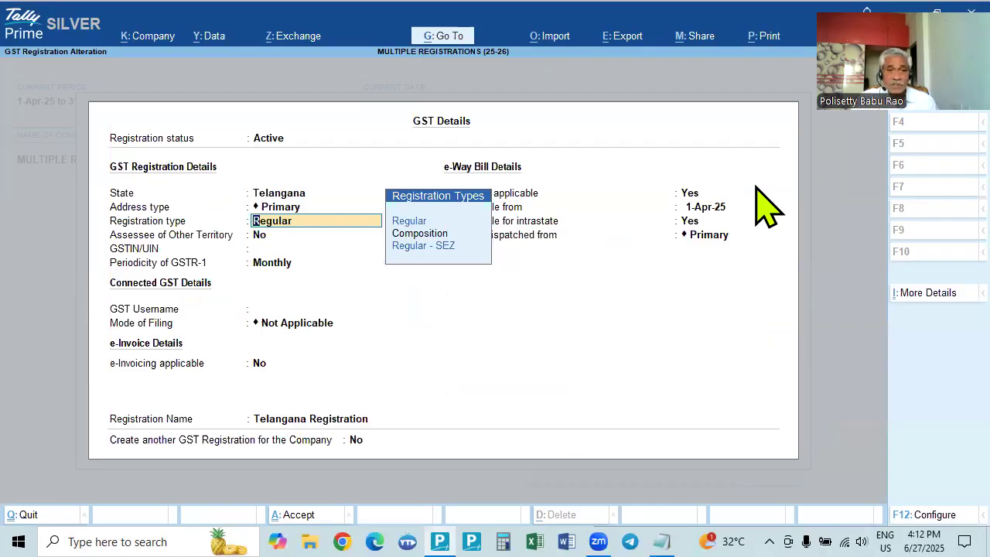
{"action": "left_click", "coordinate": [287, 198]}
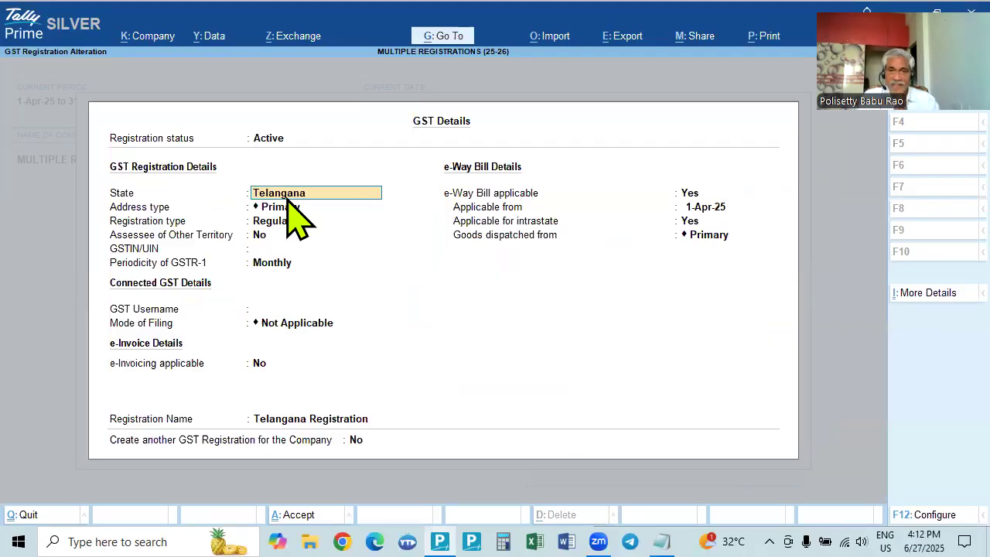
{"action": "key", "text": "Return"}
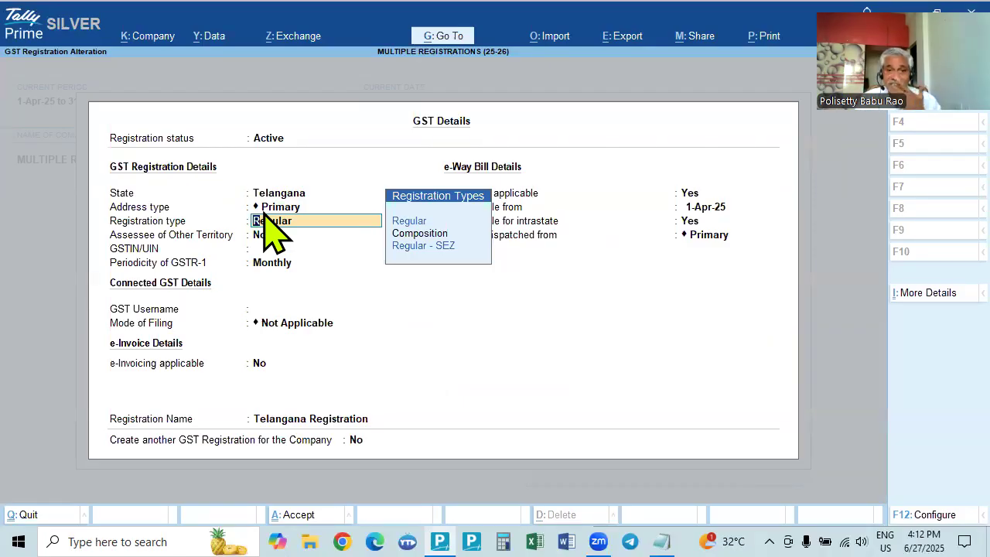
{"action": "left_click", "coordinate": [278, 197]}
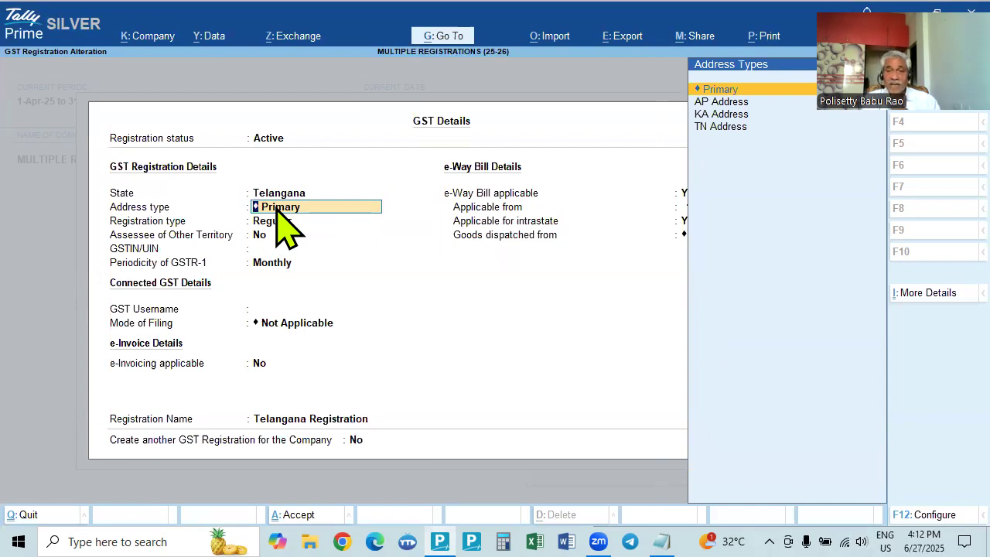
{"action": "key", "text": "Return"}
{"action": "key", "text": "Return"}
{"action": "key", "text": "Return"}
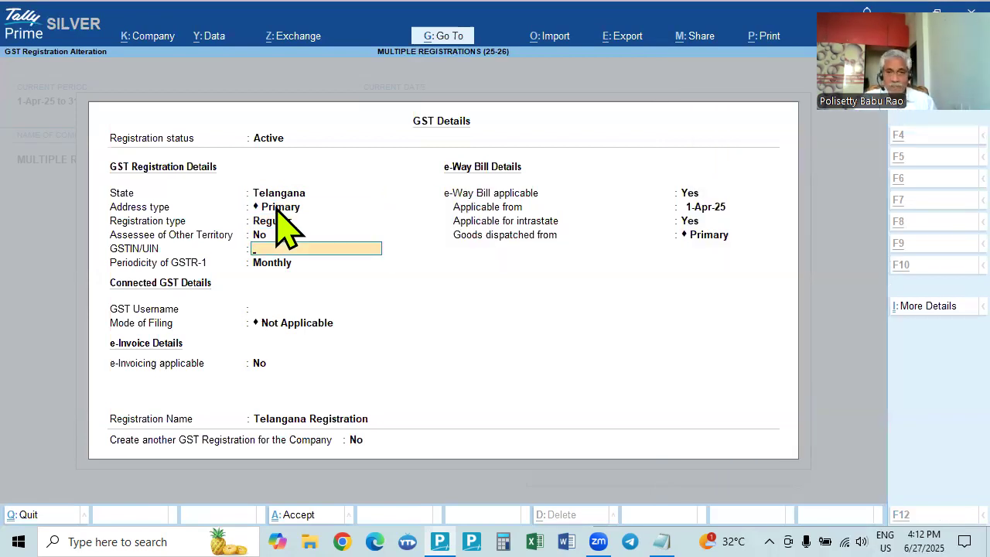
Enter the TG GSTIN from the addresses file as the registration's GSTIN/UIN, leaving the number in place in the file
{"action": "key", "text": "alt+Tab"}
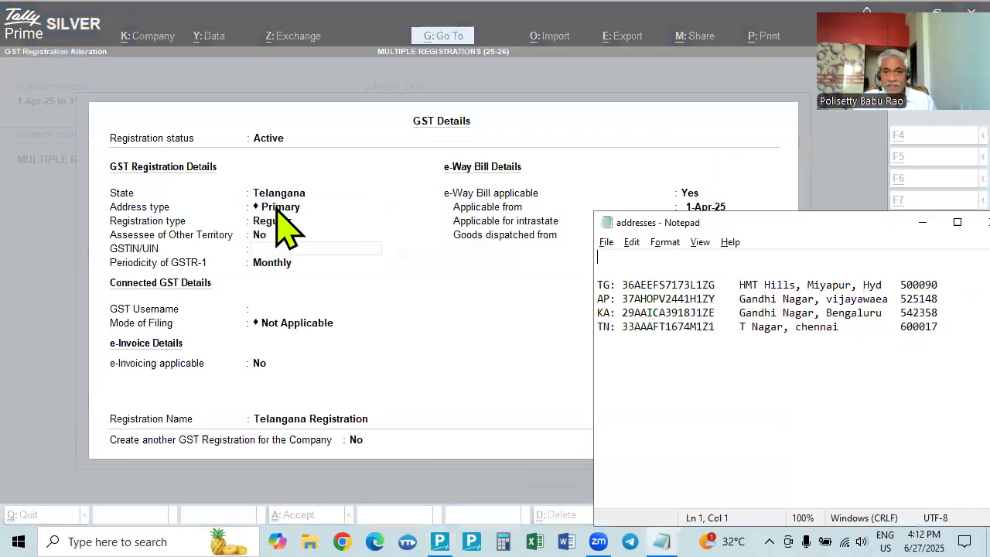
{"action": "double_click", "coordinate": [658, 283]}
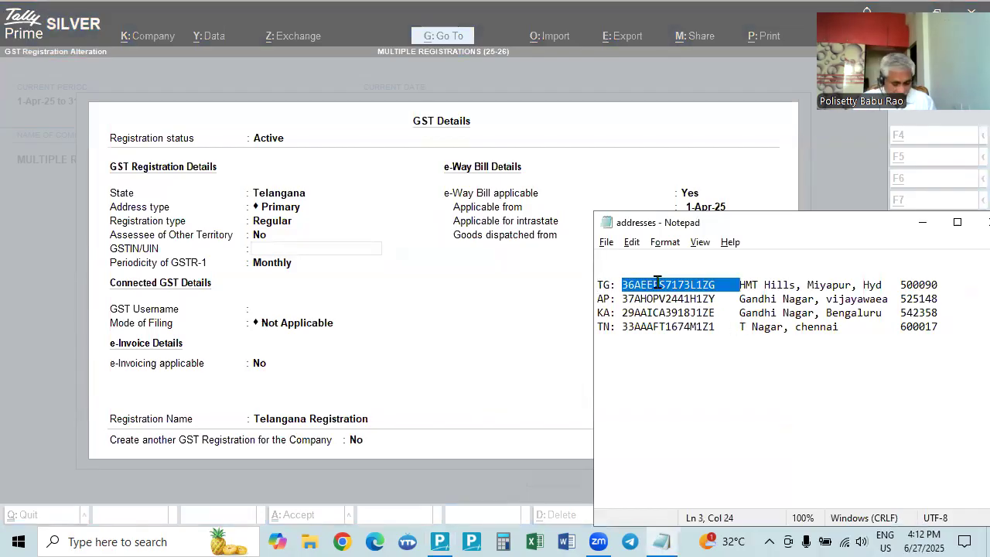
{"action": "key", "text": "ctrl+x"}
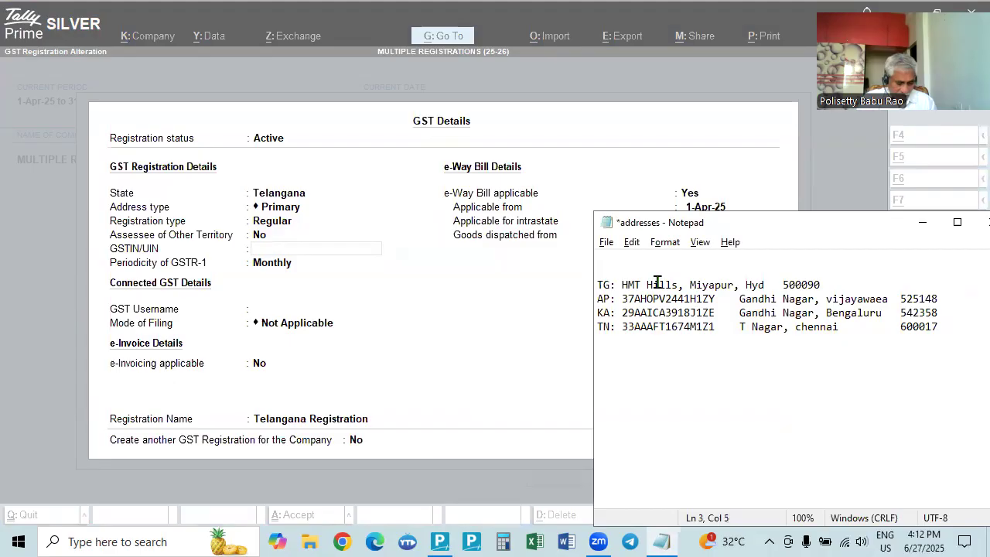
{"action": "key", "text": "alt+Tab"}
{"action": "key", "text": "ctrl+alt+v"}
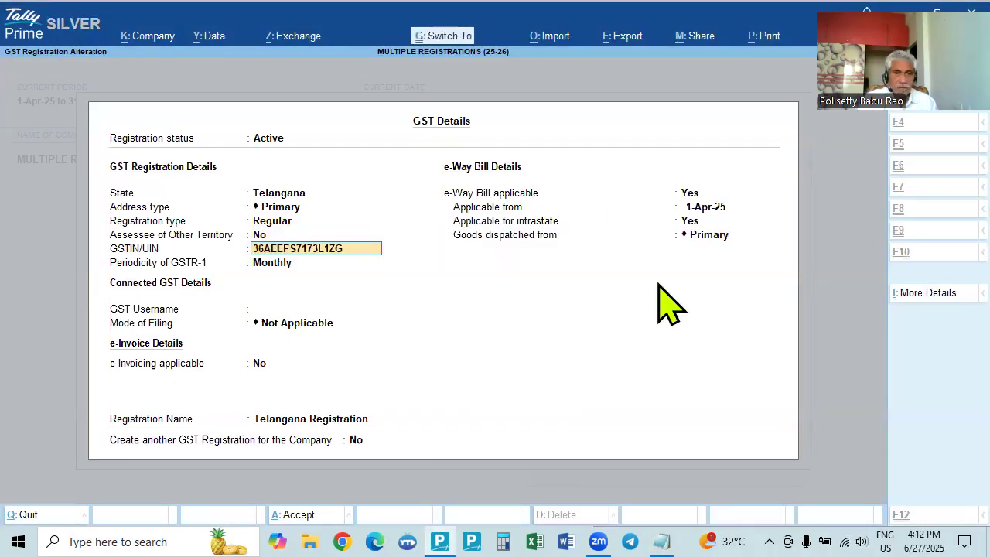
{"action": "key", "text": "Return"}
{"action": "key", "text": "alt+Tab"}
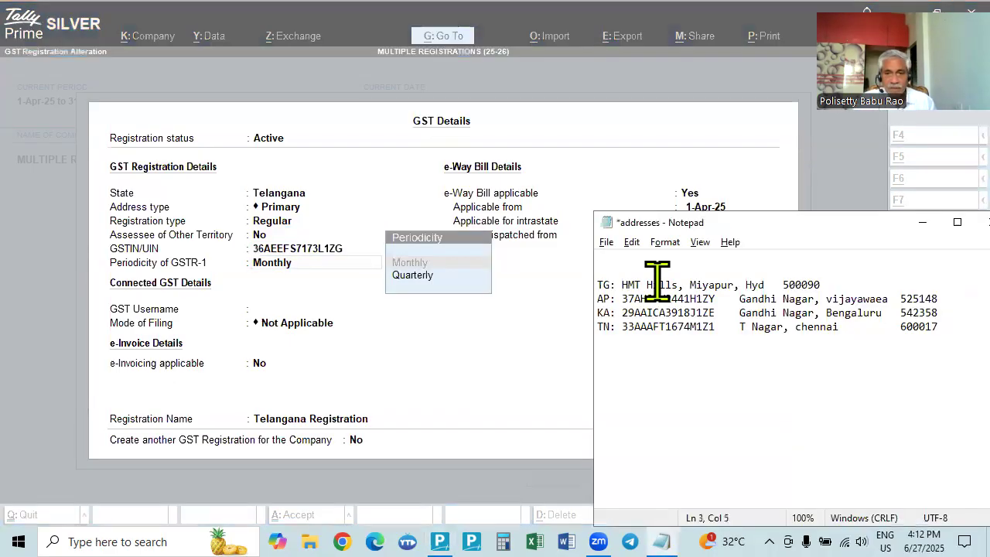
{"action": "key", "text": "ctrl+v"}
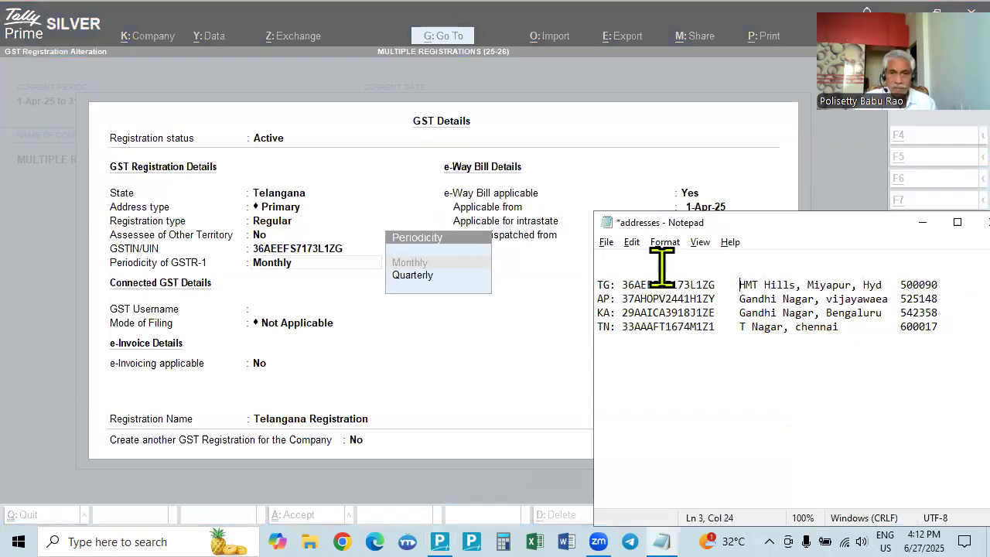
{"action": "left_click", "coordinate": [272, 272]}
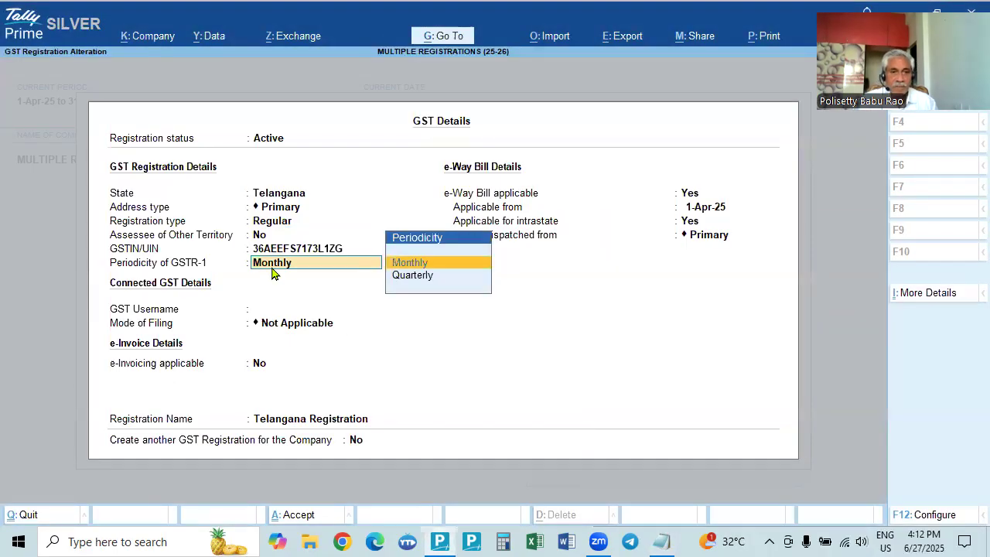
Keep GSTR-1 periodicity Monthly and e-invoicing No, set the mode of filing to EVC, and set e-Way Bill applicable to No
{"action": "key", "text": "Return"}
{"action": "key", "text": "Down"}
{"action": "key", "text": "Down"}
{"action": "key", "text": "Return"}
{"action": "key", "text": "Return"}
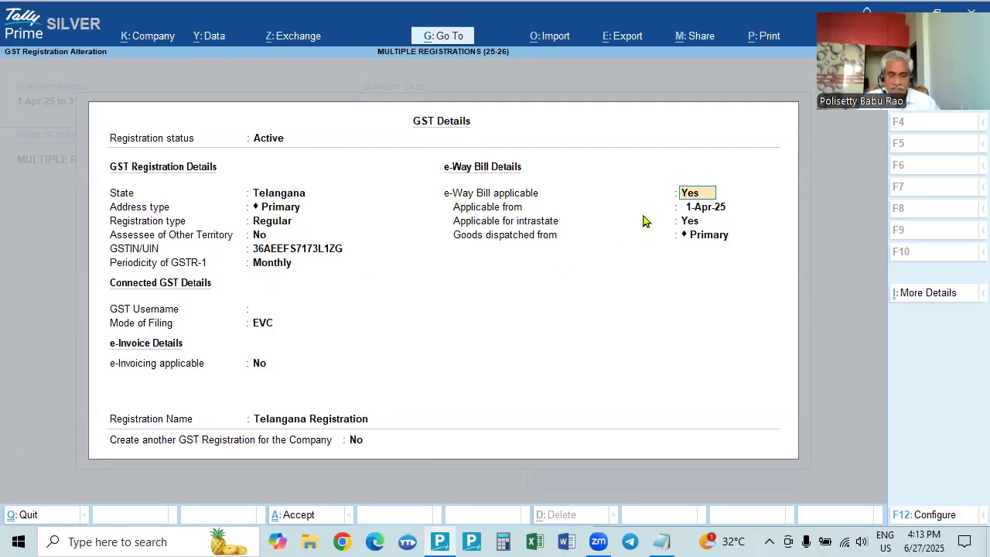
{"action": "type", "text": "n"}
{"action": "key", "text": "Return"}
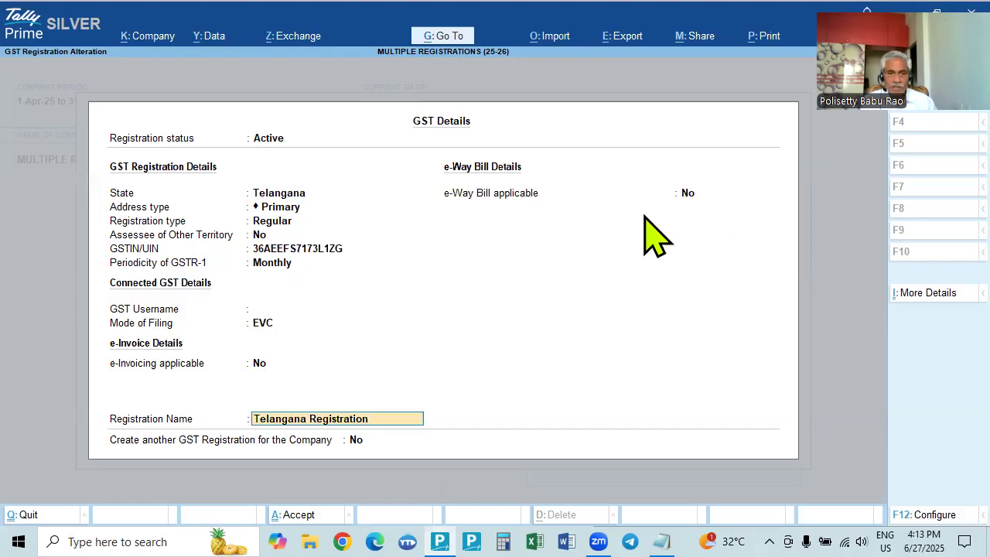
Turn off Show Registration Name in the GST configuration and go through to the end of the GST details form
{"action": "key", "text": "F12"}
{"action": "type", "text": "n"}
{"action": "key", "text": "ctrl+a"}
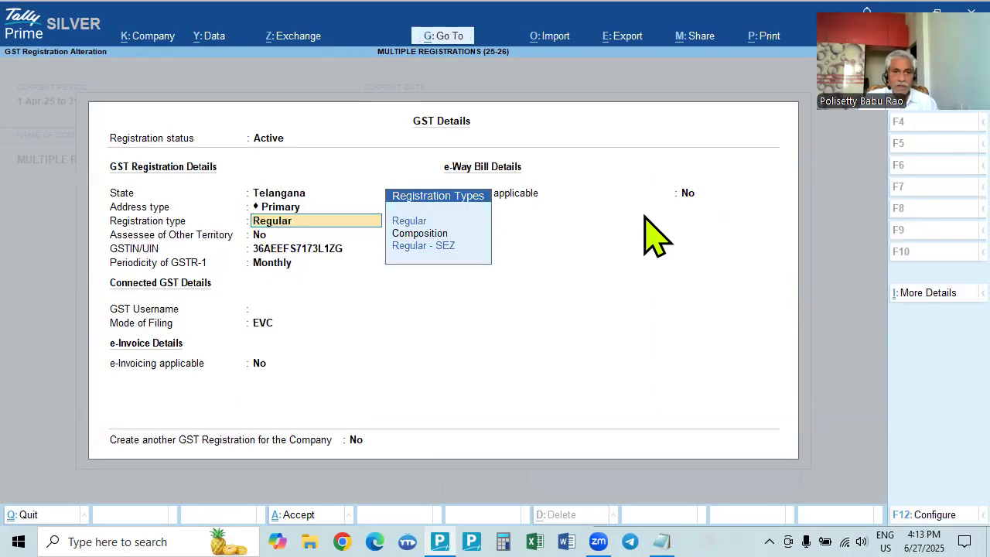
{"action": "left_click", "coordinate": [685, 205]}
{"action": "type", "text": "n"}
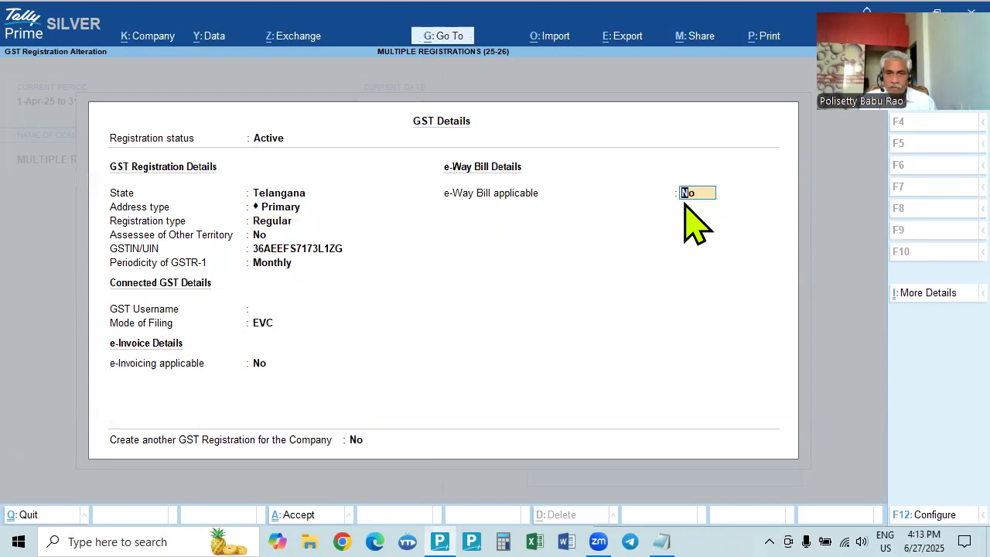
{"action": "key", "text": "Return"}
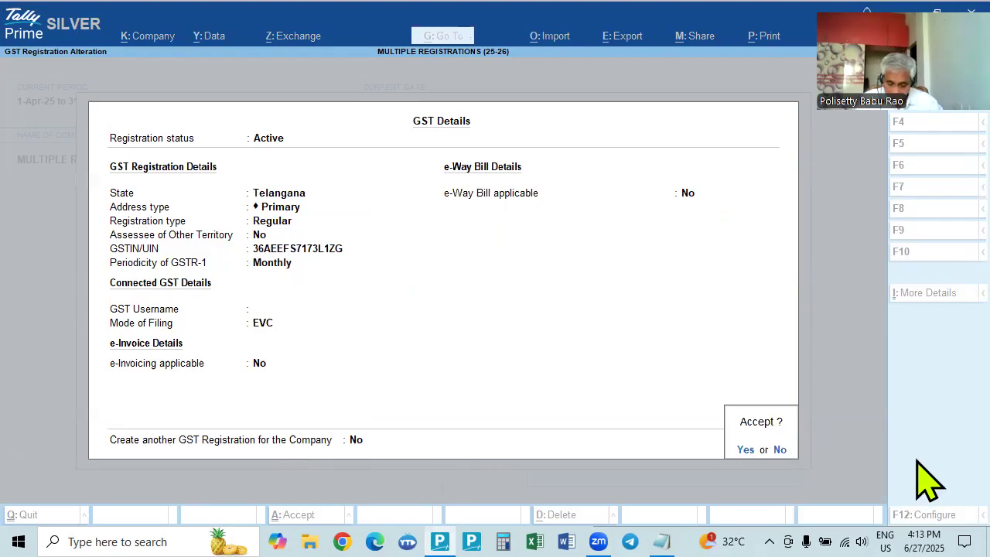
{"action": "key", "text": "Escape"}
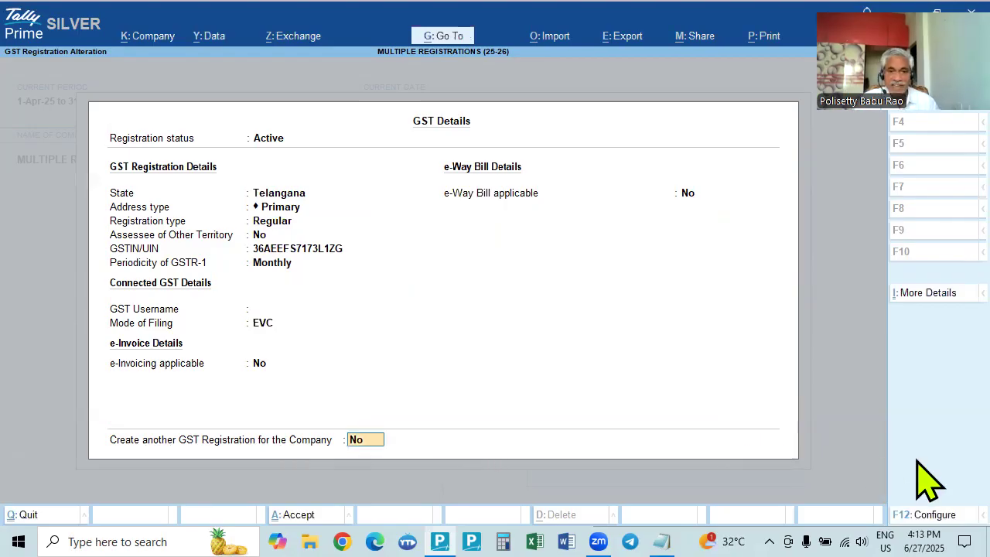
Set Show Registration Name to Yes in the GST details configuration and save it
{"action": "left_click", "coordinate": [685, 194]}
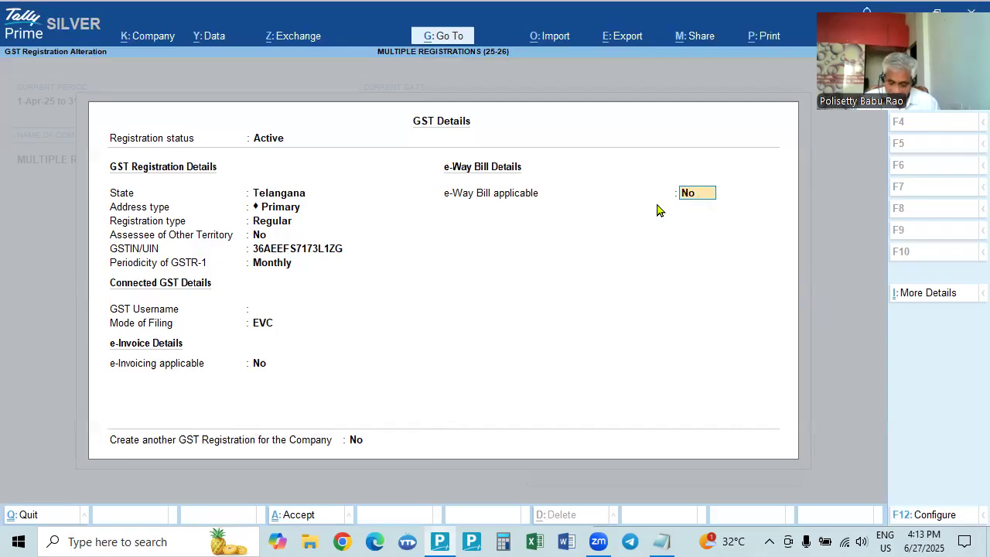
{"action": "key", "text": "F12"}
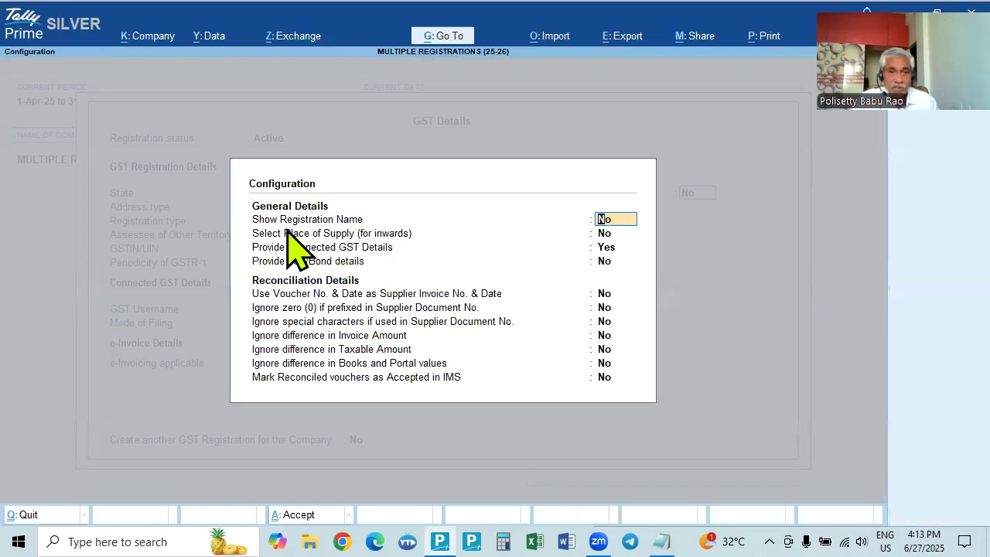
{"action": "type", "text": "y"}
{"action": "key", "text": "Return"}
{"action": "key", "text": "ctrl+a"}
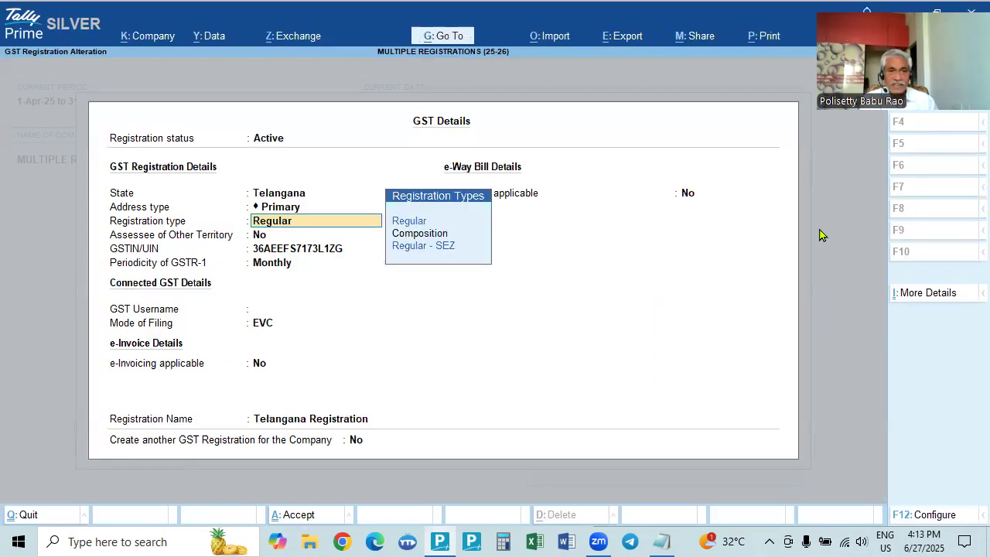
Keep the registration name Telangana Registration and set Create another GST Registration for the Company to Yes
{"action": "left_click", "coordinate": [691, 197]}
{"action": "key", "text": "Return"}
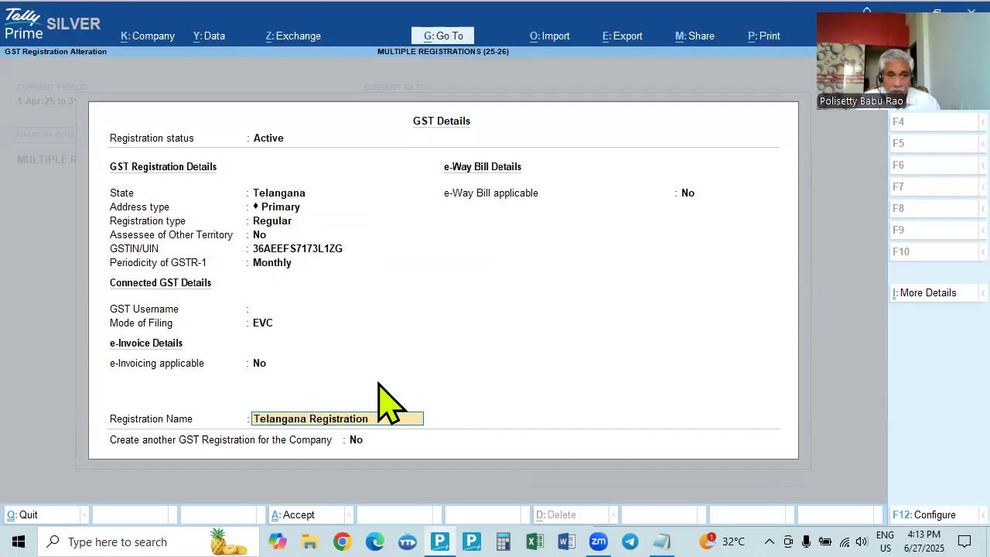
{"action": "key", "text": "Return"}
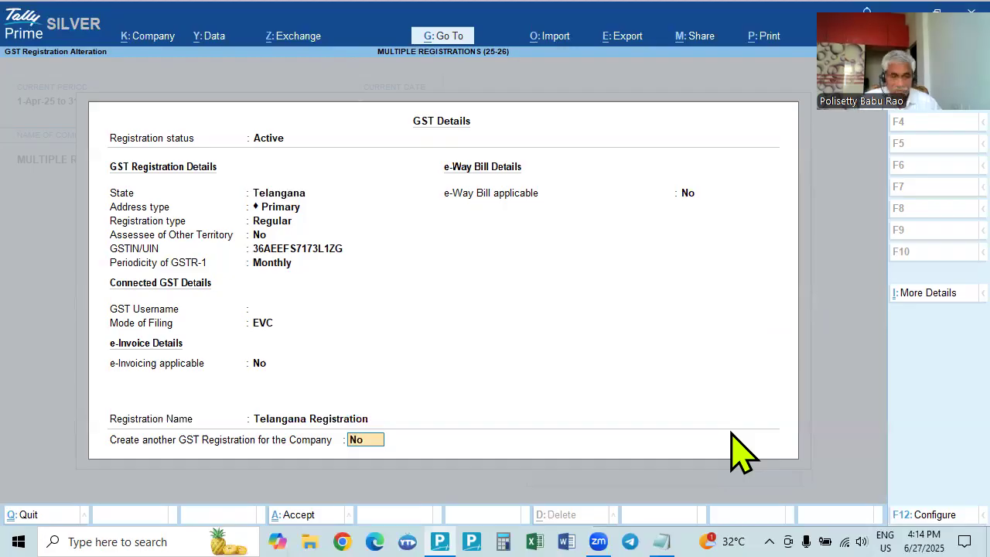
{"action": "type", "text": "y"}
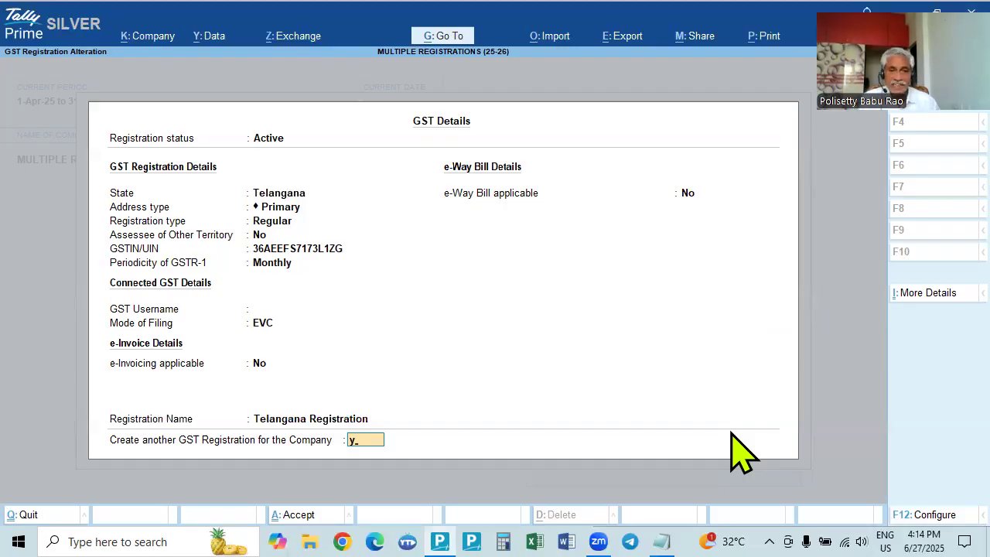
{"action": "key", "text": "Return"}
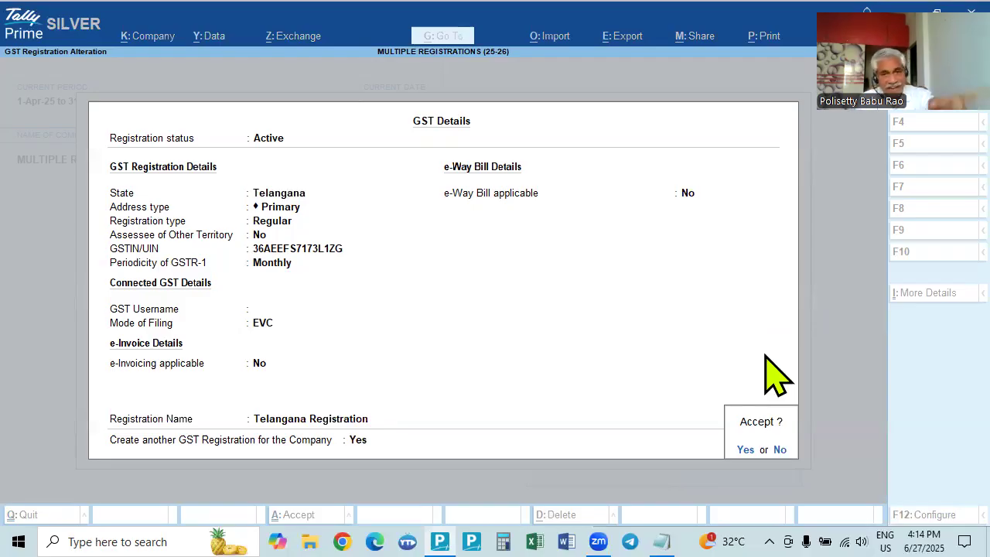
Save the Telangana registration and start a new Regular registration for Andhra Pradesh with address type AP Address
{"action": "key", "text": "Return"}
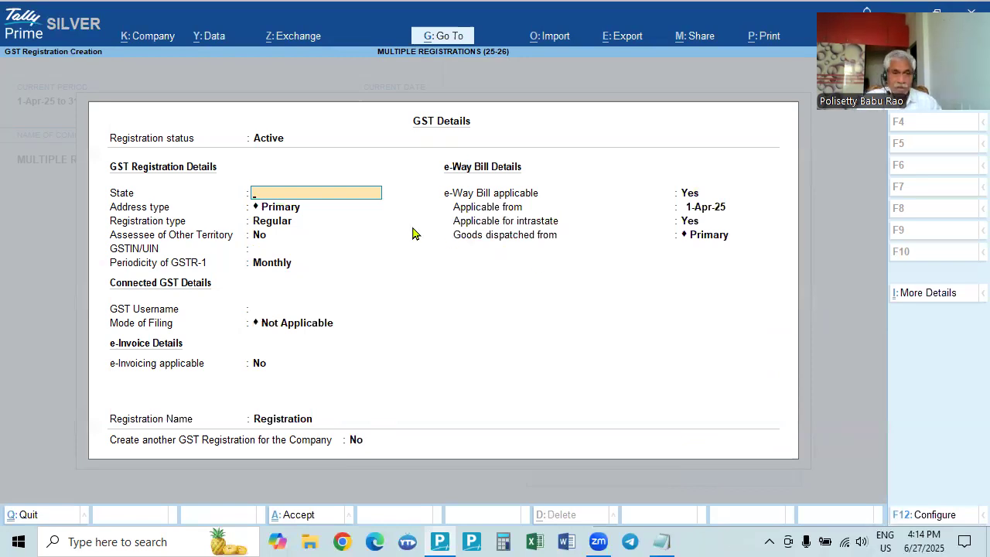
{"action": "type", "text": "Andhra"}
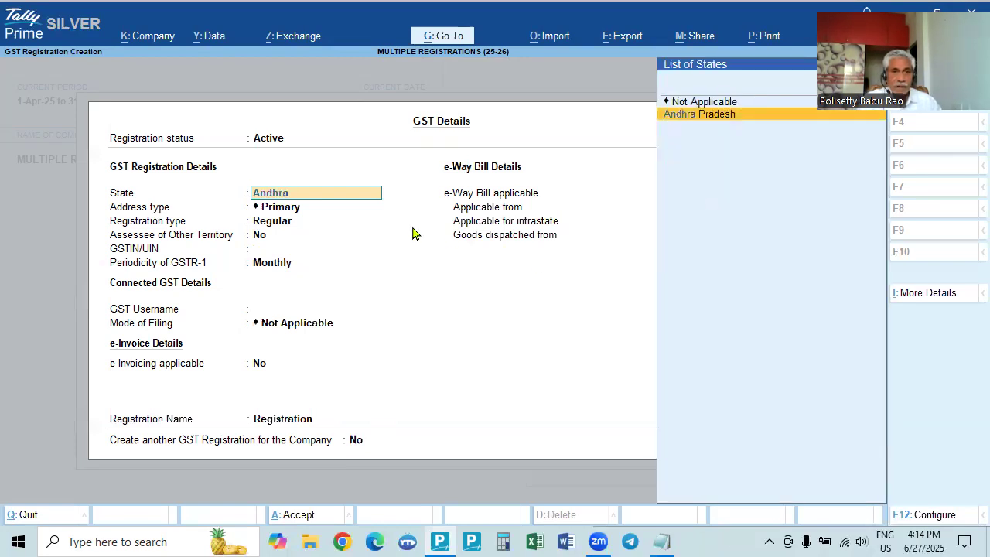
{"action": "type", "text": " Pradesh"}
{"action": "key", "text": "Return"}
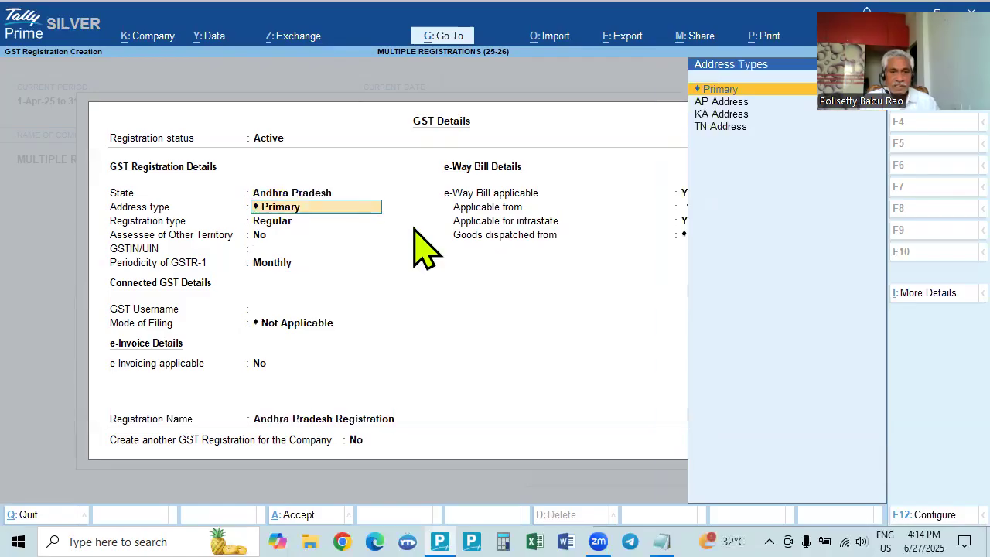
{"action": "key", "text": "Down"}
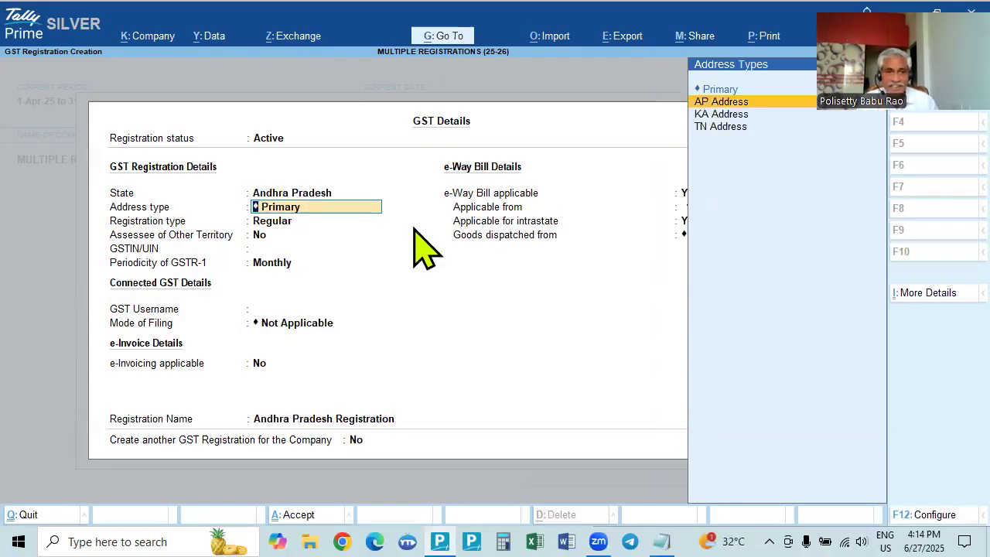
{"action": "key", "text": "Return"}
{"action": "key", "text": "Return"}
{"action": "key", "text": "Return"}
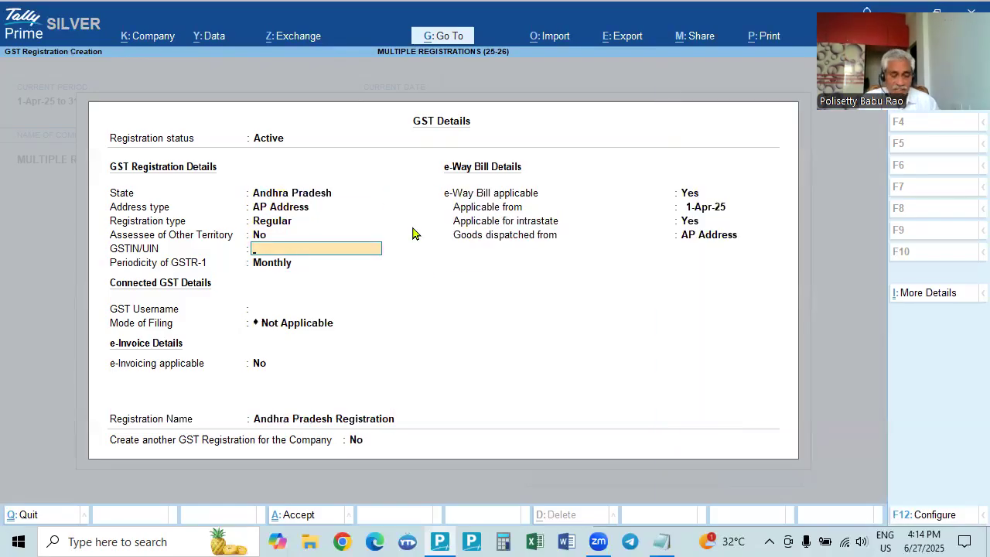
Copy the AP GSTIN from the addresses file in Notepad into the Andhra Pradesh registration's GSTIN/UIN in TallyPrime
{"action": "key", "text": "alt+Tab"}
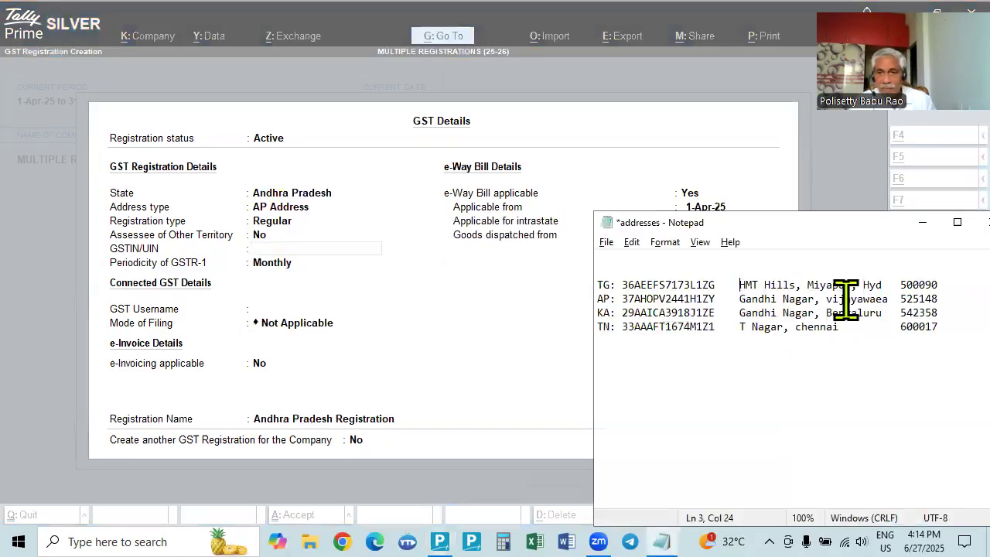
{"action": "double_click", "coordinate": [656, 298]}
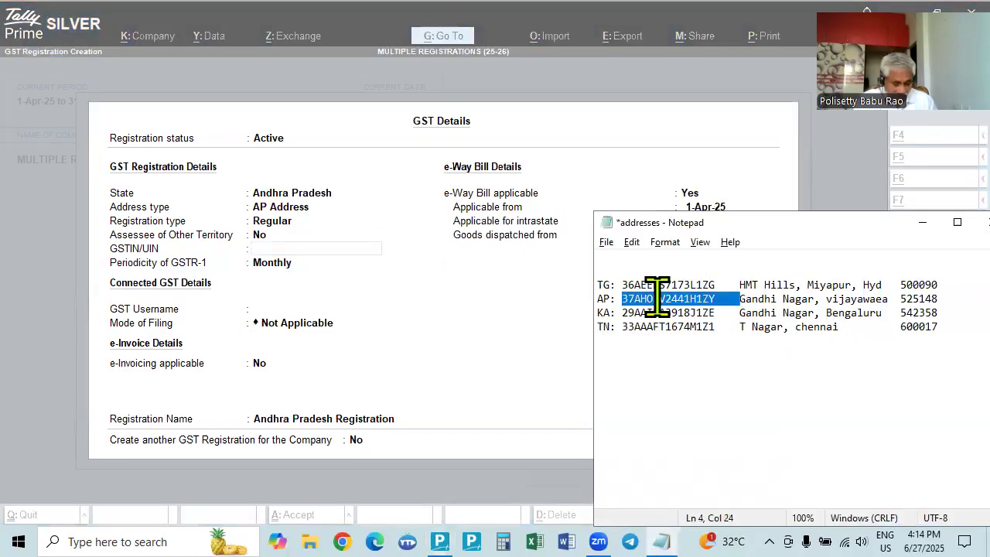
{"action": "key", "text": "ctrl+c"}
{"action": "key", "text": "alt+Tab"}
{"action": "key", "text": "ctrl+v"}
{"action": "key", "text": "Return"}
For Andhra Pradesh, keep GSTR-1 periodicity Monthly and e-invoicing No, set the mode of filing to EVC and e-Way Bill applicable to No
{"action": "key", "text": "Return"}
{"action": "key", "text": "Return"}
{"action": "key", "text": "Down"}
{"action": "key", "text": "Down"}
{"action": "key", "text": "Return"}
{"action": "key", "text": "Return"}
{"action": "key", "text": "n"}
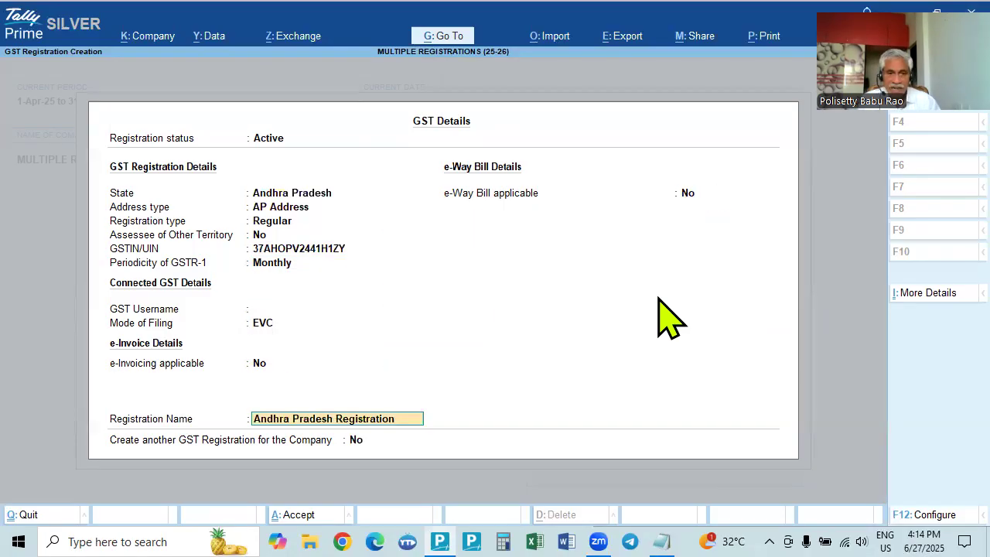
Keep the name Andhra Pradesh Registration, set Create another GST Registration for the Company to Yes, and save the registration
{"action": "key", "text": "Return"}
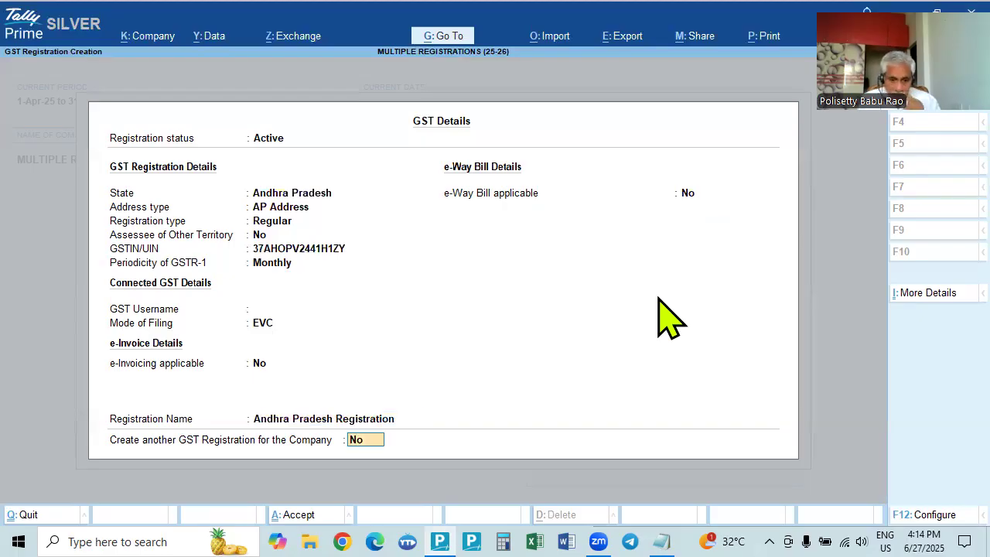
{"action": "type", "text": "y"}
{"action": "key", "text": "Return"}
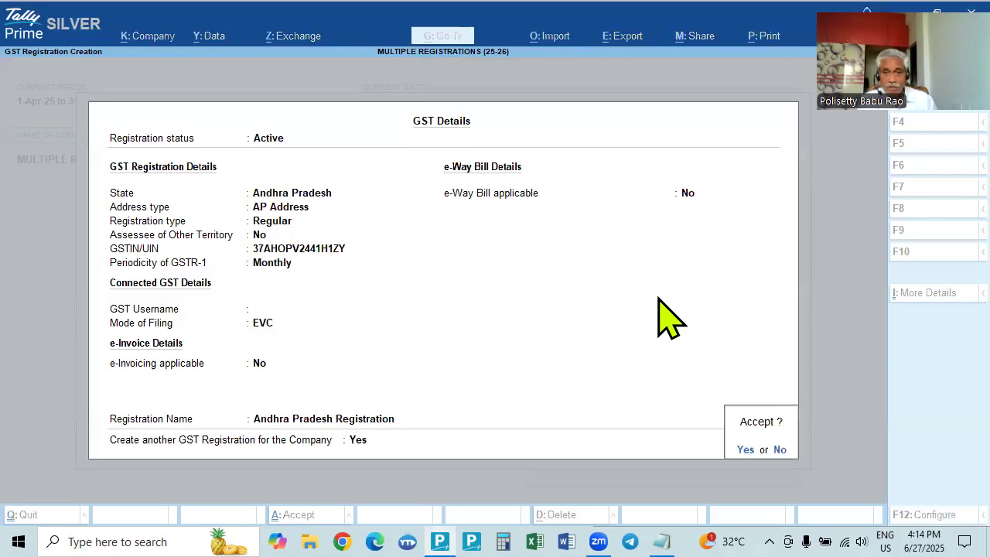
{"action": "key", "text": "Return"}
Set the new registration's state to Karnataka and address type to KA Address, keeping the registration type Regular
{"action": "key", "text": "alt+Tab"}
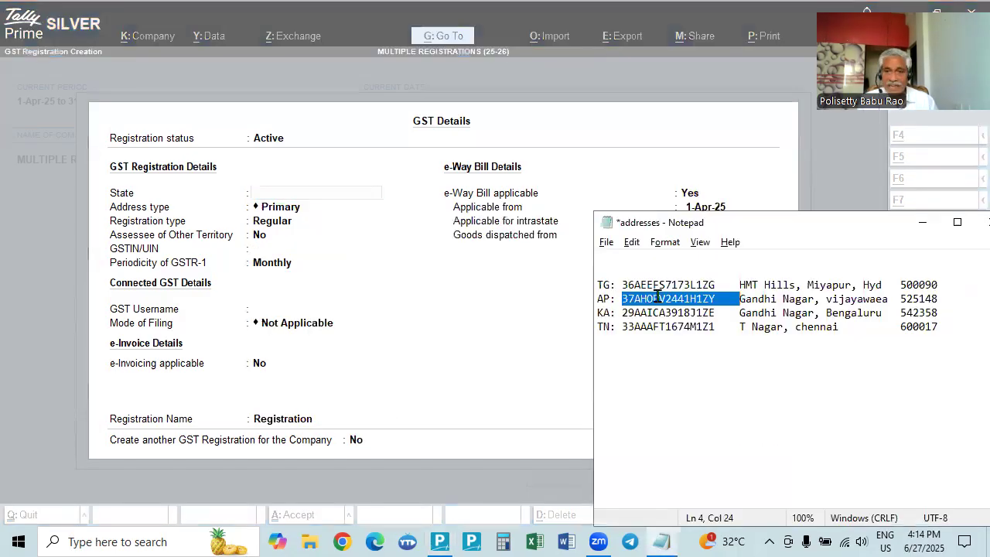
{"action": "key", "text": "alt+Tab"}
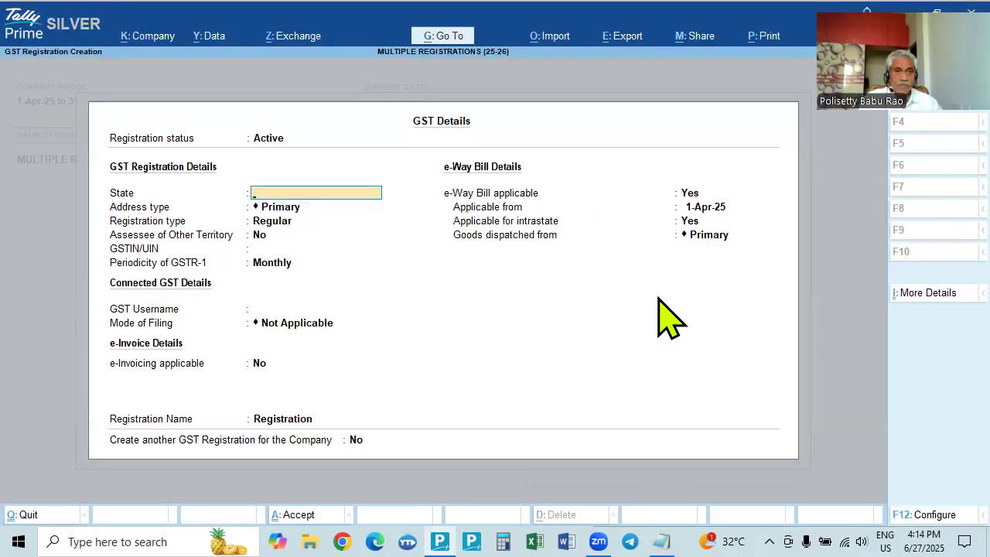
{"action": "type", "text": "Karnatak"}
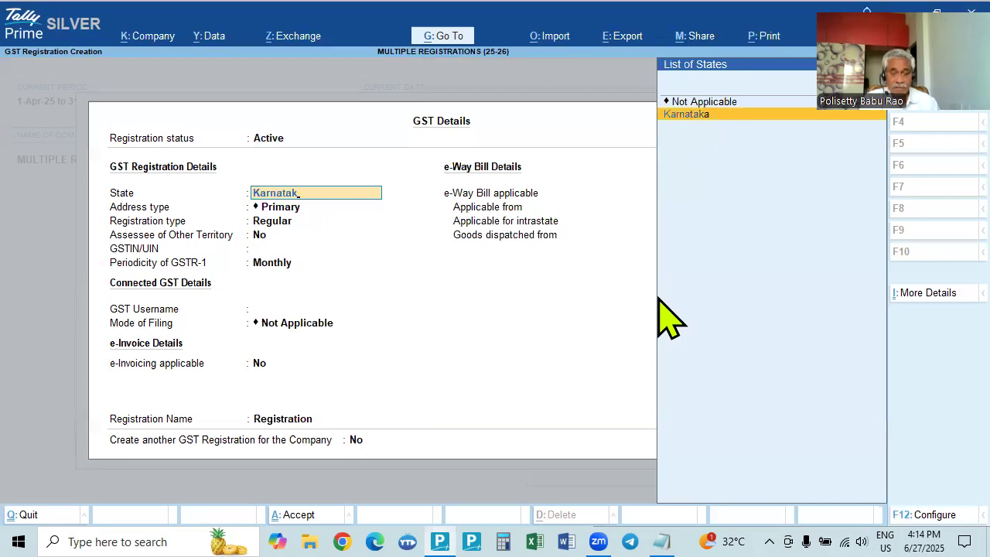
{"action": "key", "text": "Return"}
{"action": "key", "text": "Down"}
{"action": "key", "text": "Down"}
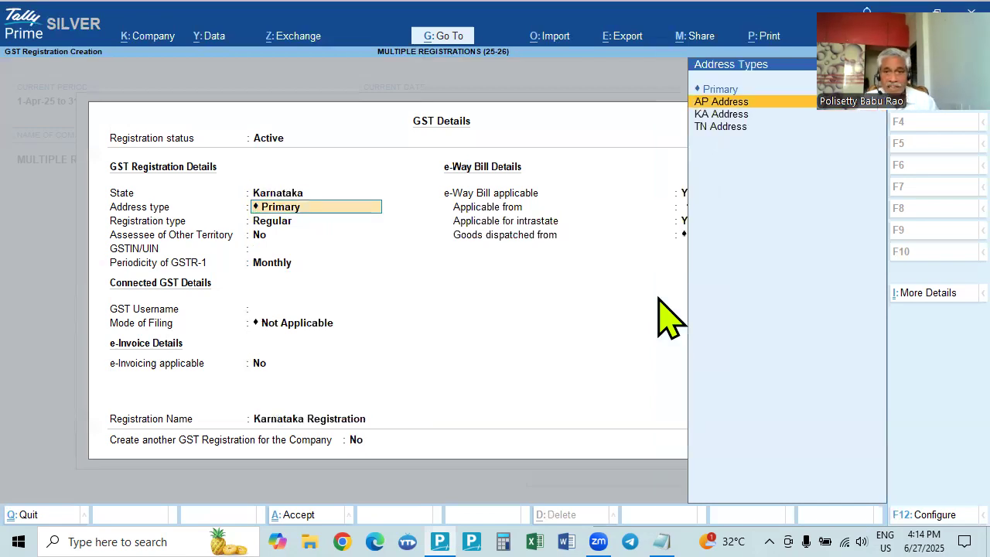
{"action": "key", "text": "Return"}
{"action": "key", "text": "Return"}
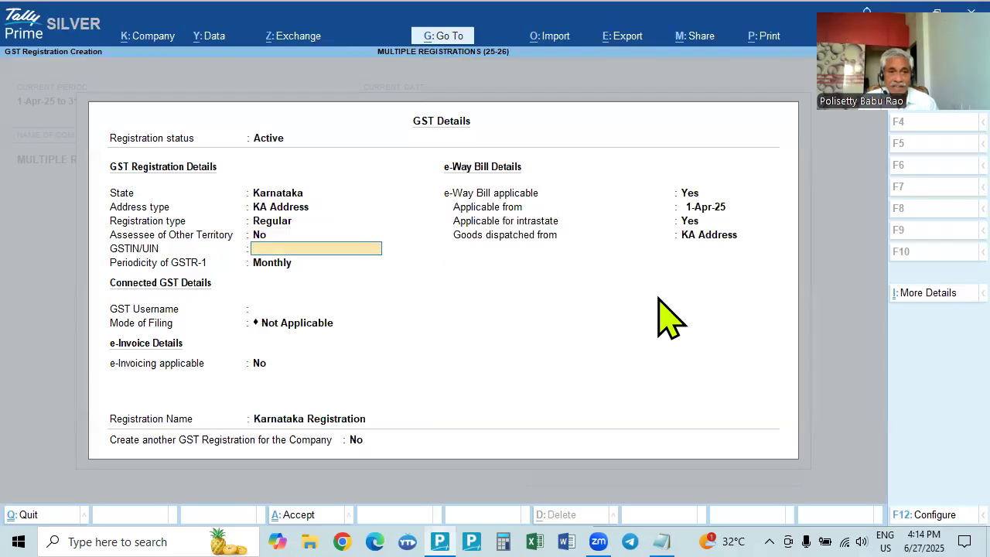
Copy the KA GSTIN from the addresses file in Notepad into the Karnataka registration's GSTIN/UIN in TallyPrime
{"action": "key", "text": "alt+Tab"}
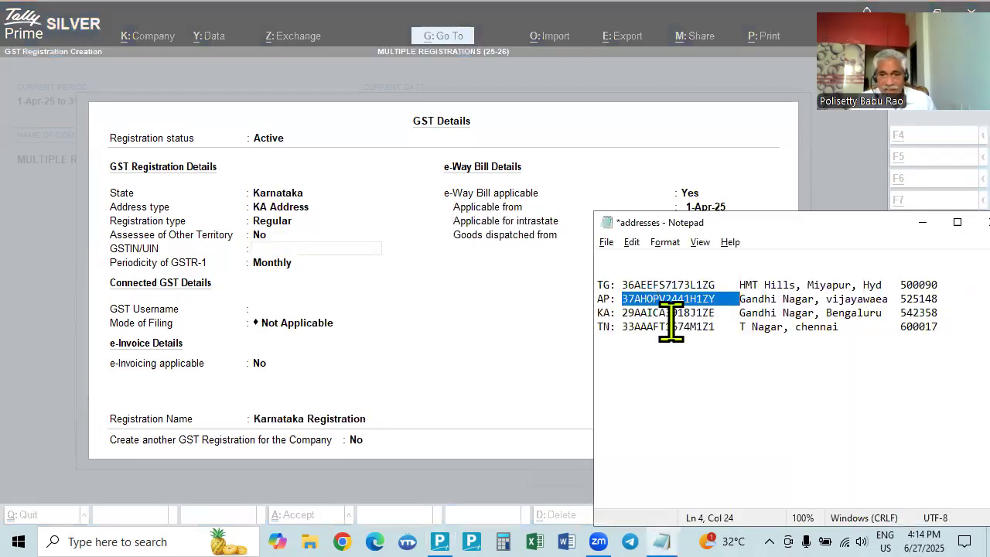
{"action": "double_click", "coordinate": [668, 313]}
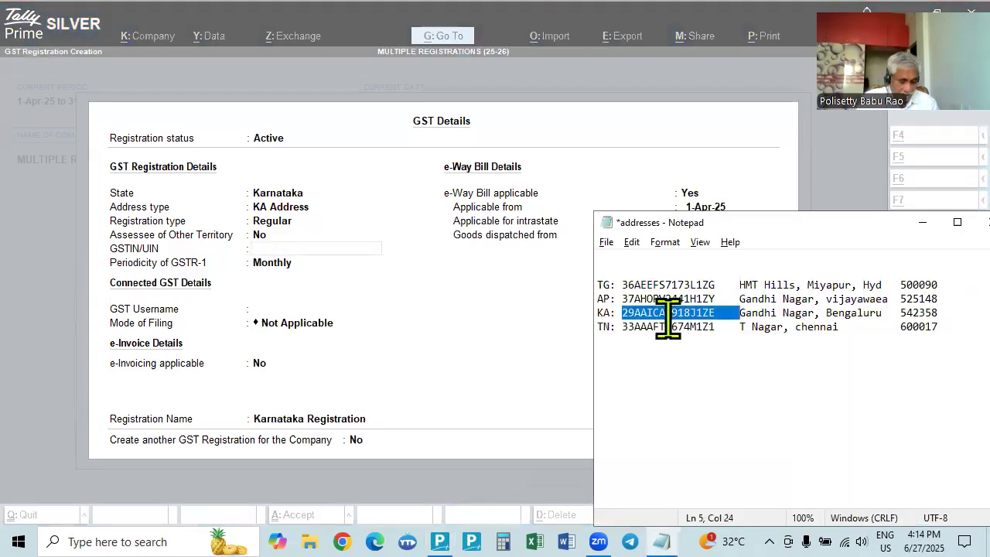
{"action": "key", "text": "alt+Tab"}
{"action": "key", "text": "ctrl+alt+v"}
{"action": "key", "text": "Return"}
For Karnataka, keep GSTR-1 periodicity Monthly and e-invoicing No, set the mode of filing to EVC and e-Way Bill applicable to No
{"action": "key", "text": "Return"}
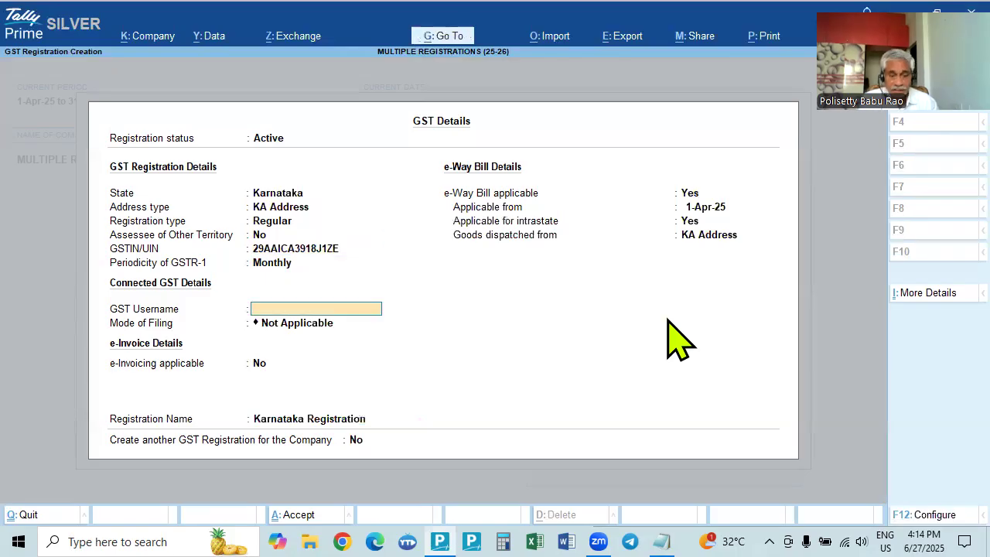
{"action": "key", "text": "Return"}
{"action": "key", "text": "Down"}
{"action": "key", "text": "Down"}
{"action": "key", "text": "Return"}
{"action": "key", "text": "Return"}
{"action": "type", "text": "n"}
{"action": "key", "text": "Return"}
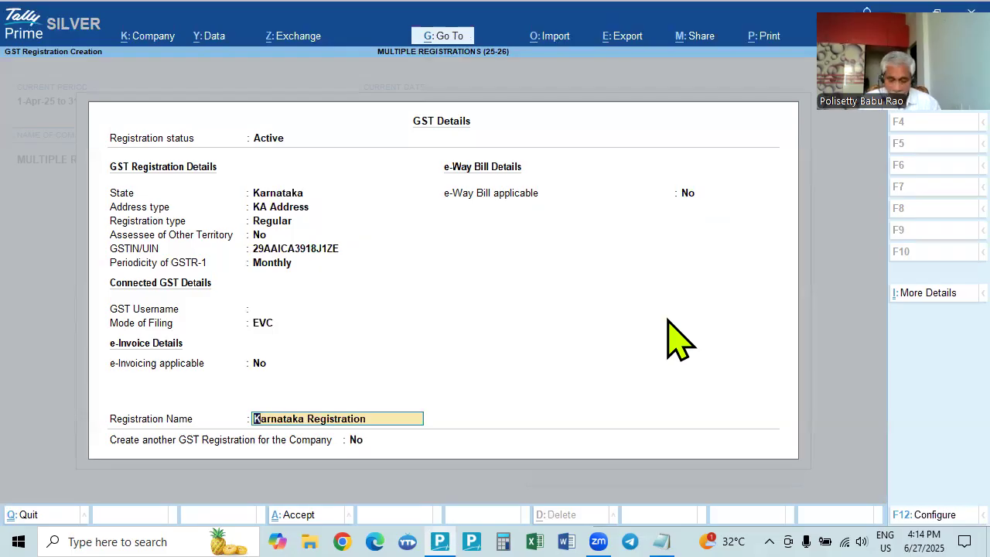
Keep the name Karnataka Registration, set Create another GST Registration for the Company to Yes, and save the registration
{"action": "key", "text": "Return"}
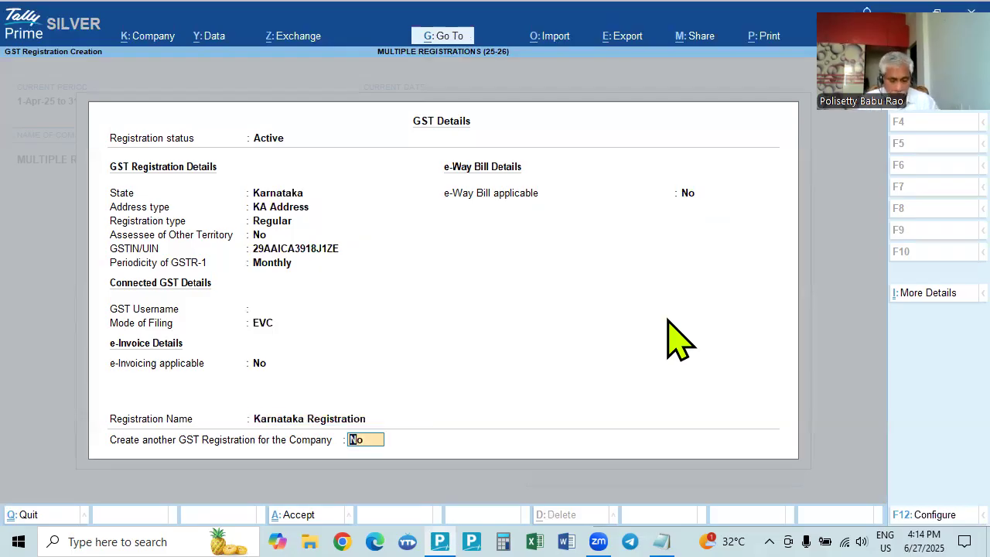
{"action": "type", "text": "y"}
{"action": "key", "text": "Return"}
{"action": "key", "text": "Return"}
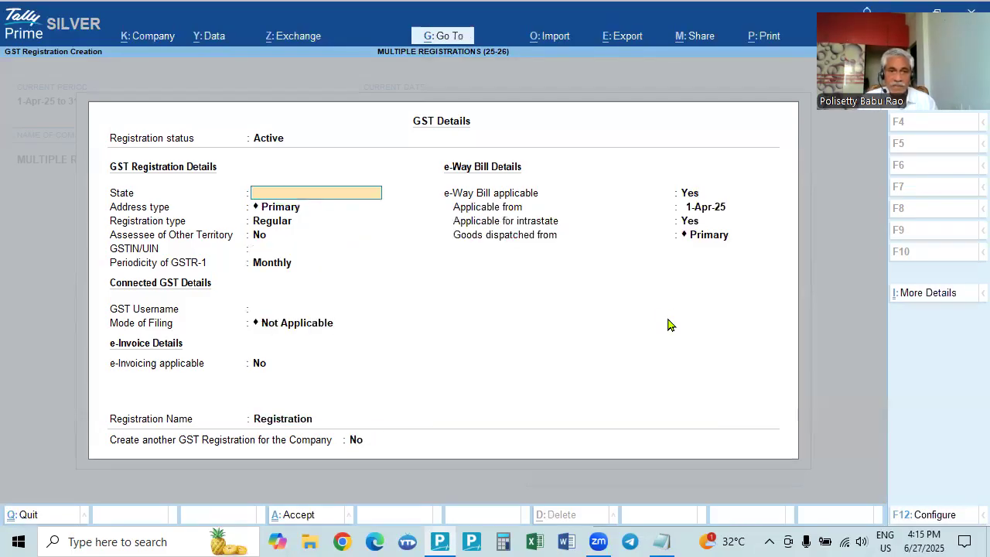
Set the new registration's state to Tamil Nadu and address type to TN Address, keeping type Regular and Assessee of Other Territory No
{"action": "key", "text": "alt+Tab"}
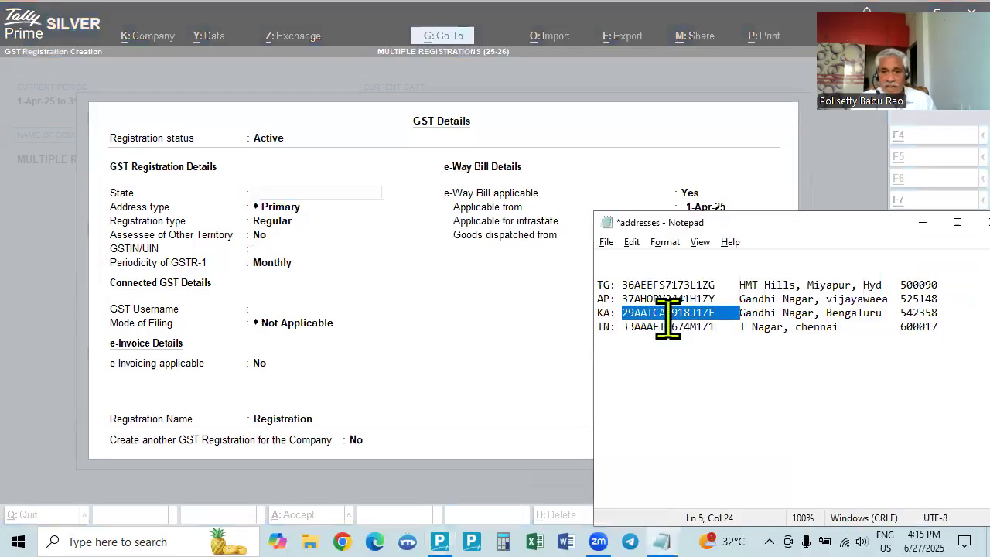
{"action": "key", "text": "alt+Tab"}
{"action": "type", "text": "Tamil Nadu"}
{"action": "key", "text": "Return"}
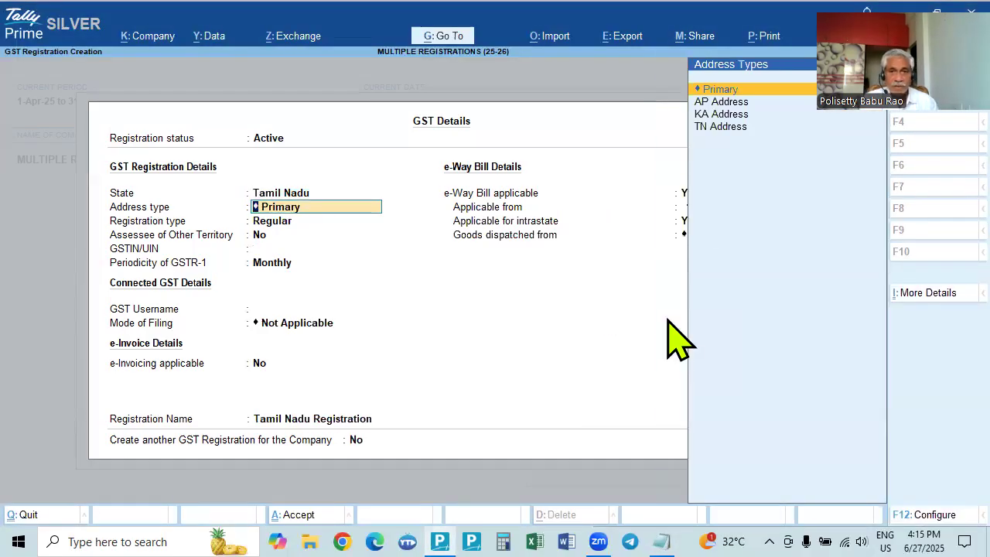
{"action": "key", "text": "Down"}
{"action": "key", "text": "Down"}
{"action": "key", "text": "Down"}
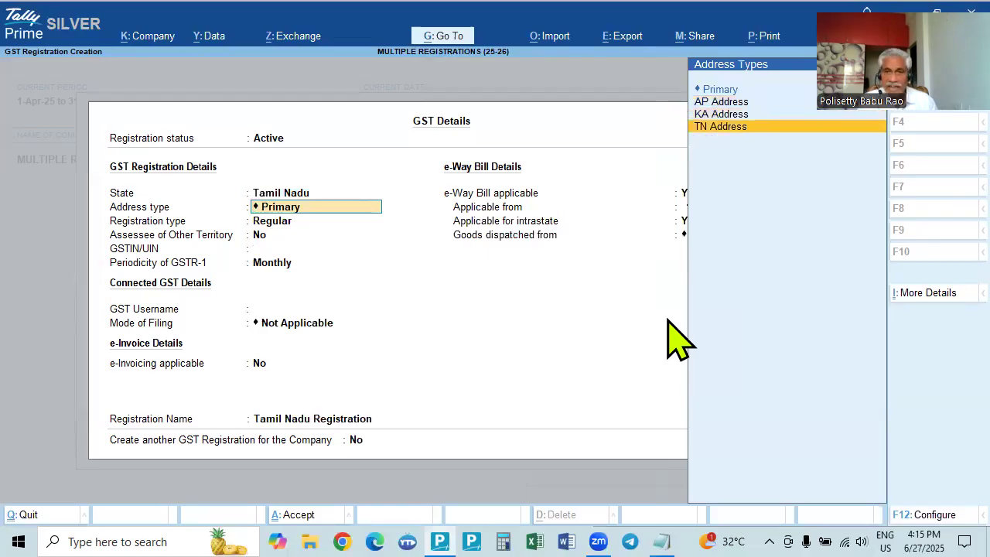
{"action": "key", "text": "Return"}
{"action": "key", "text": "Return"}
{"action": "key", "text": "Return"}
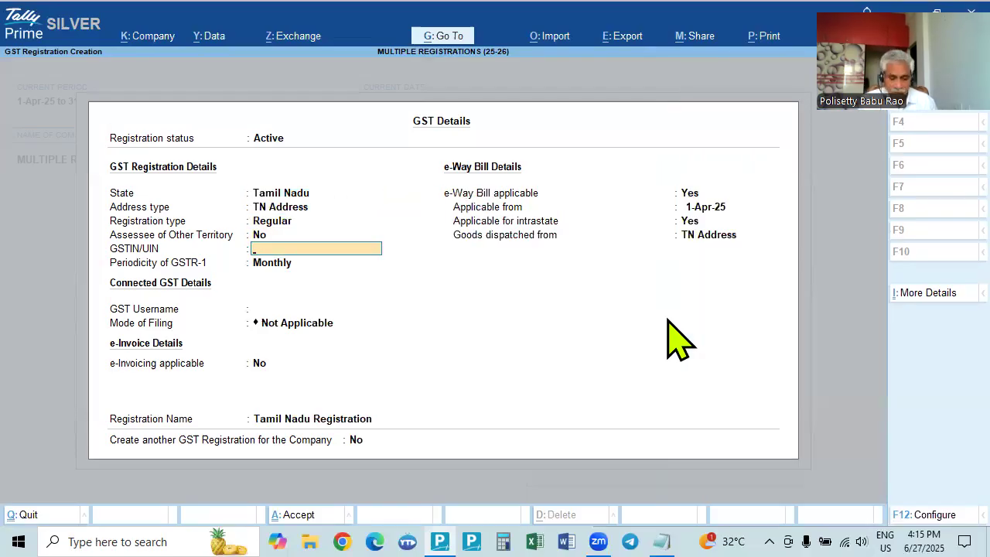
Copy the TN GSTIN from the addresses file in Notepad into the Tamil Nadu registration's GSTIN/UIN in TallyPrime
{"action": "key", "text": "alt+Tab"}
{"action": "double_click", "coordinate": [663, 327]}
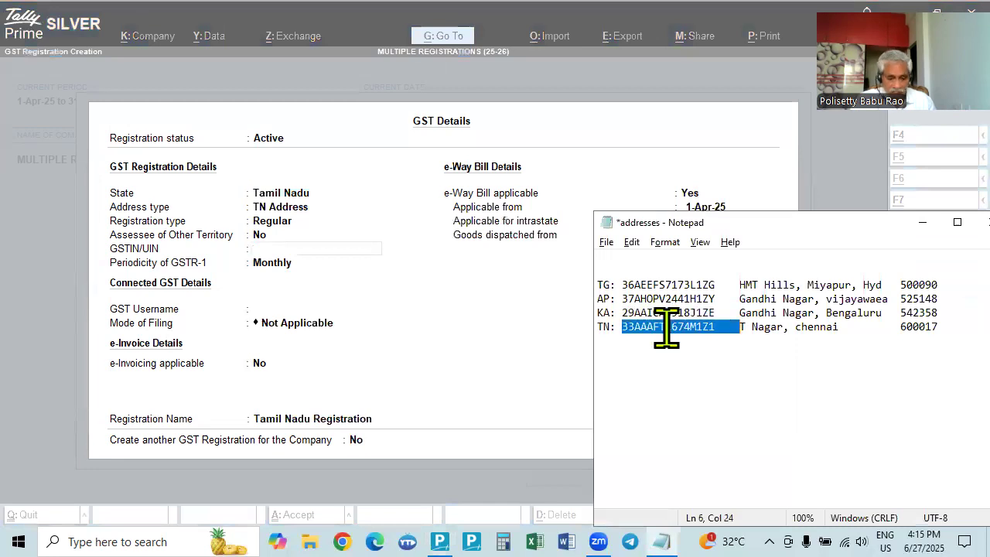
{"action": "key", "text": "alt+Tab"}
{"action": "type", "text": "V"}
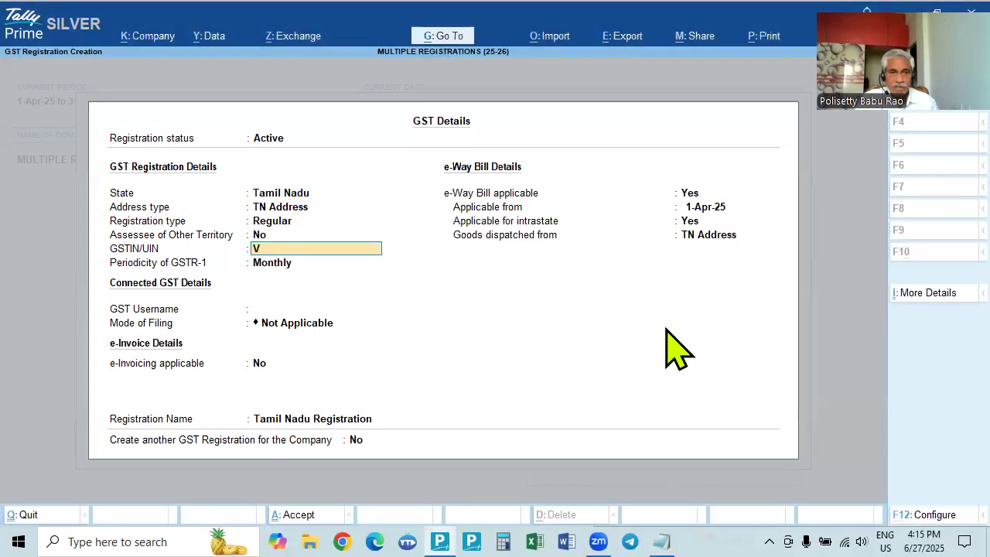
{"action": "key", "text": "ctrl+v"}
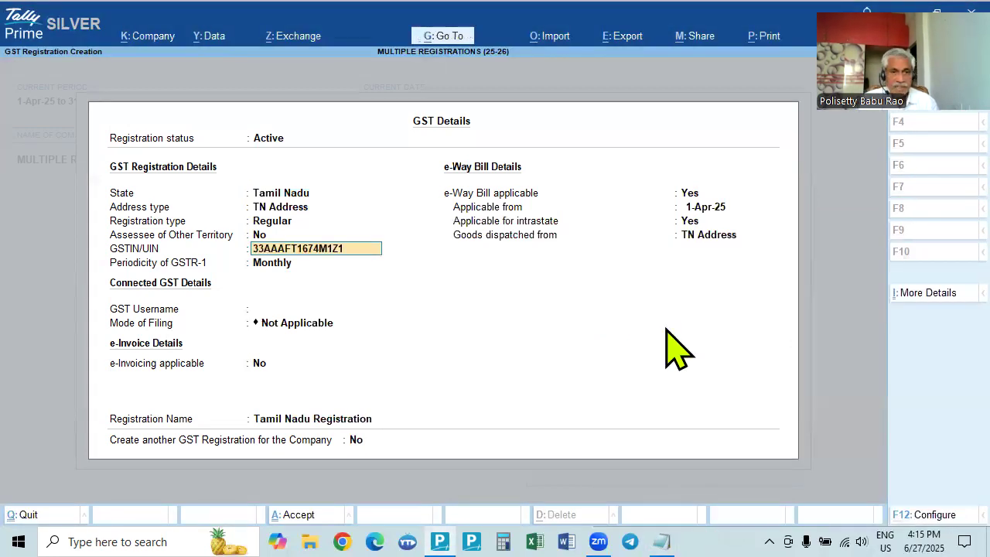
{"action": "key", "text": "Return"}
For Tamil Nadu, leave the GST username blank and e-invoicing No, set the mode of filing to EVC and e-Way Bill applicable to No
{"action": "key", "text": "Return"}
{"action": "key", "text": "Return"}
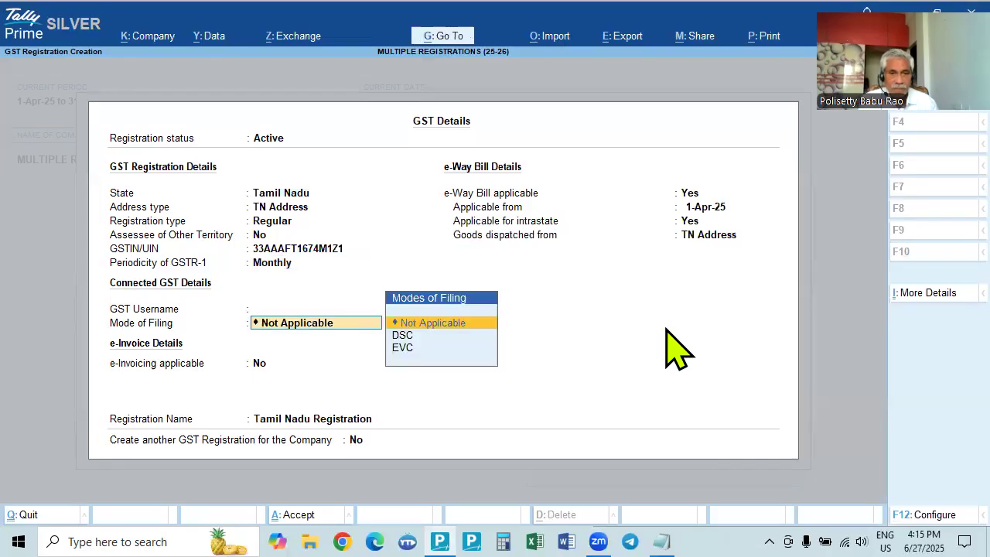
{"action": "key", "text": "Down"}
{"action": "key", "text": "Down"}
{"action": "key", "text": "Return"}
{"action": "key", "text": "Return"}
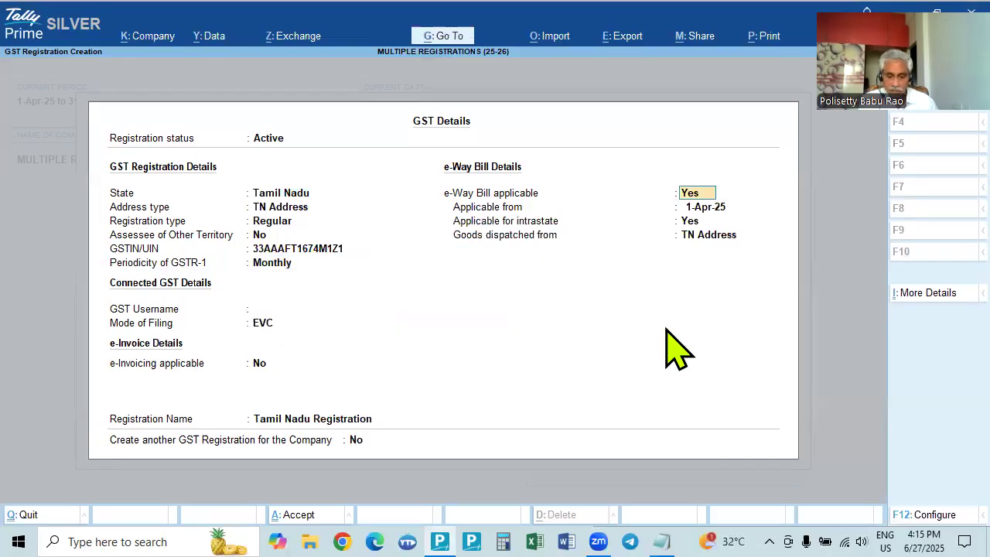
{"action": "key", "text": "n"}
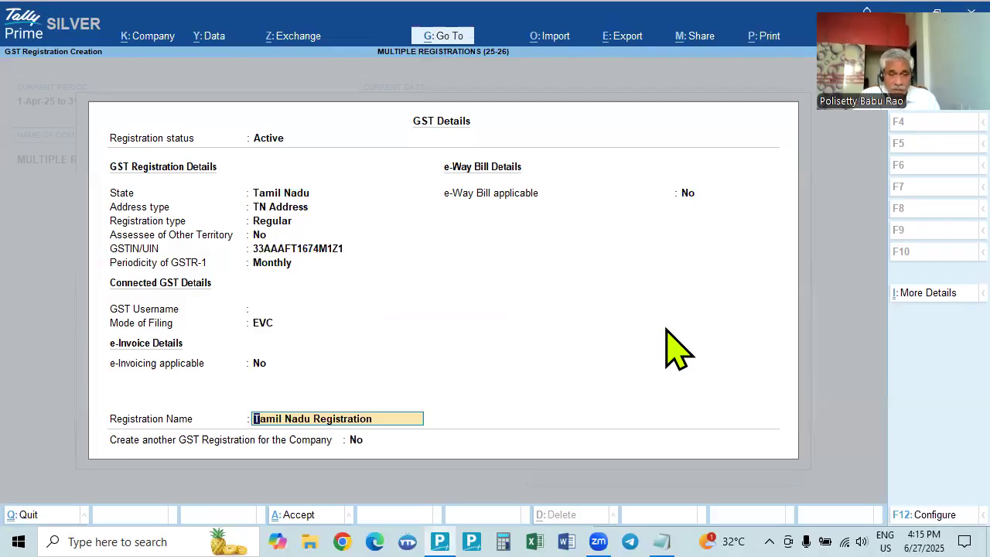
Save Tamil Nadu Registration without creating another registration, and open the Chart of Accounts to create voucher numbering series
{"action": "key", "text": "Return"}
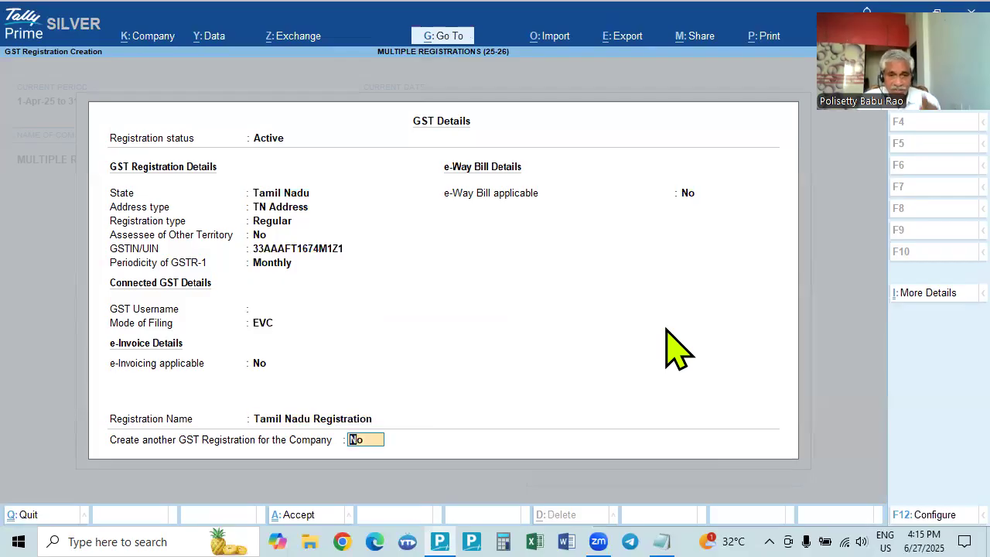
{"action": "key", "text": "Return"}
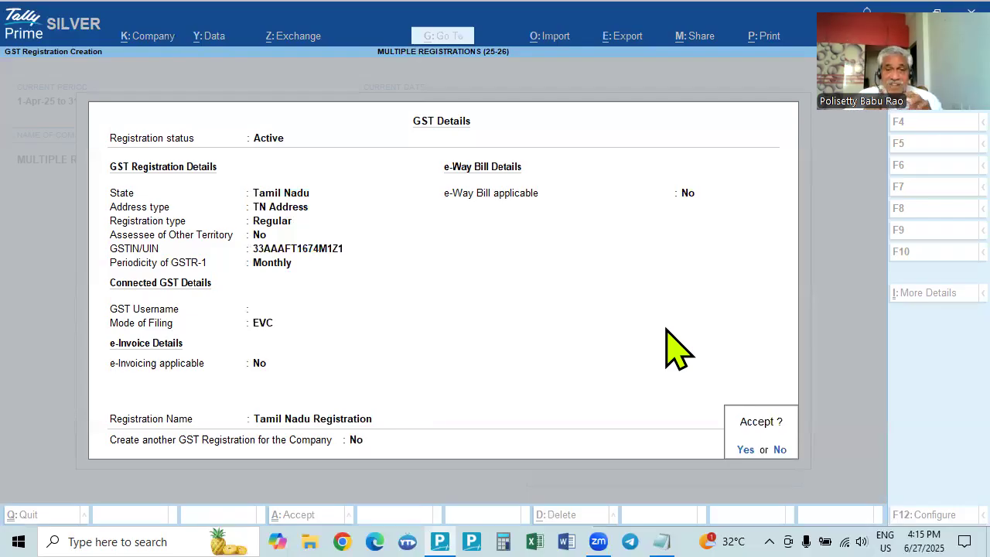
{"action": "key", "text": "y"}
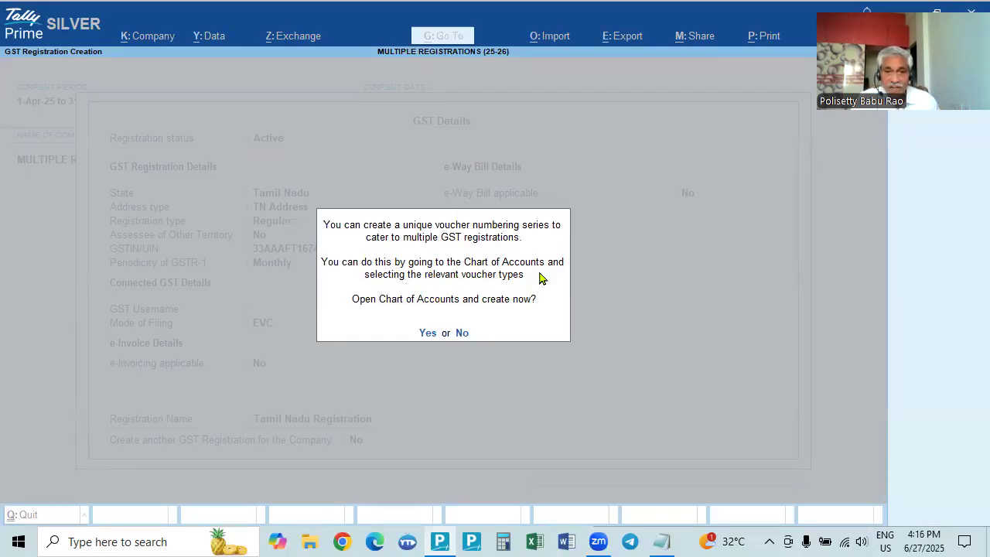
{"action": "left_click", "coordinate": [427, 332]}
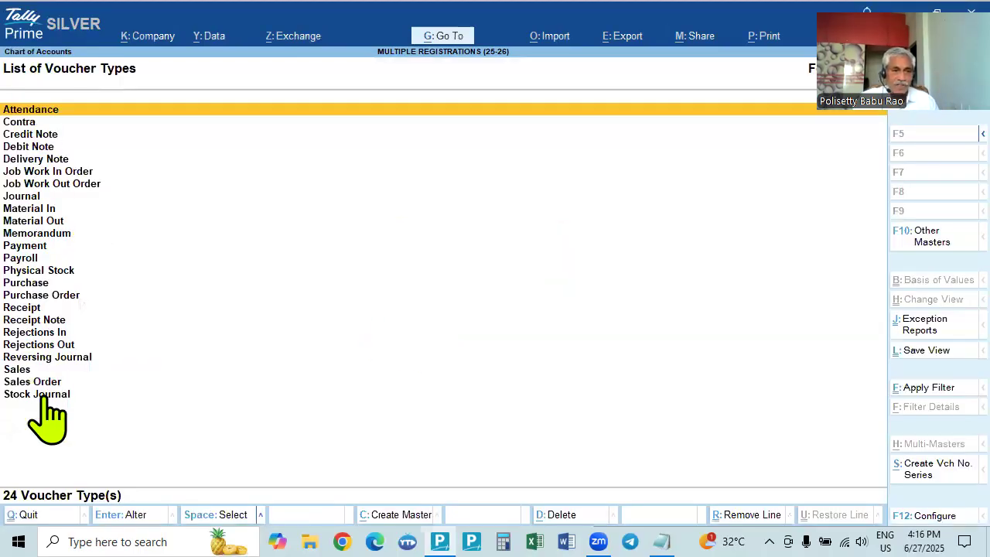
{"action": "left_click", "coordinate": [24, 372]}
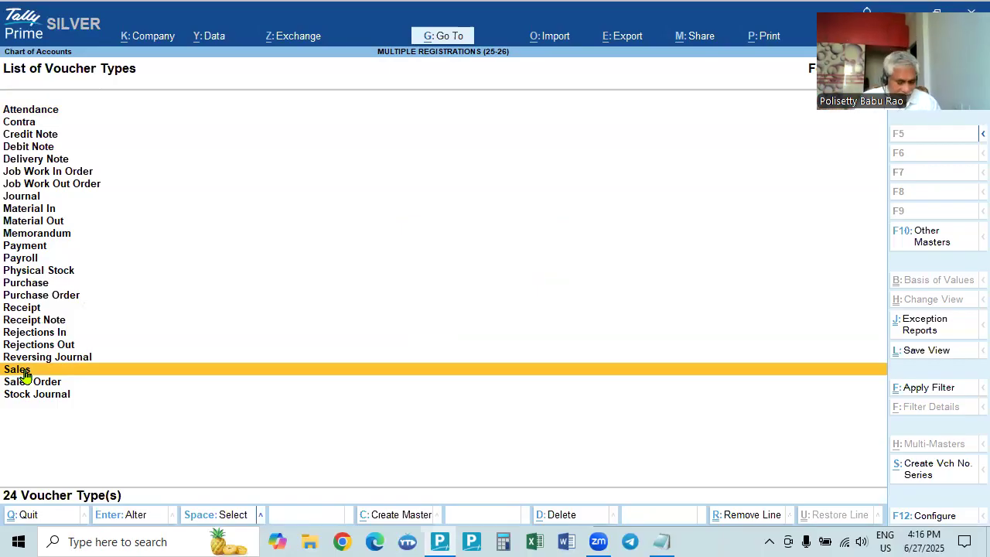
{"action": "key", "text": "F11"}
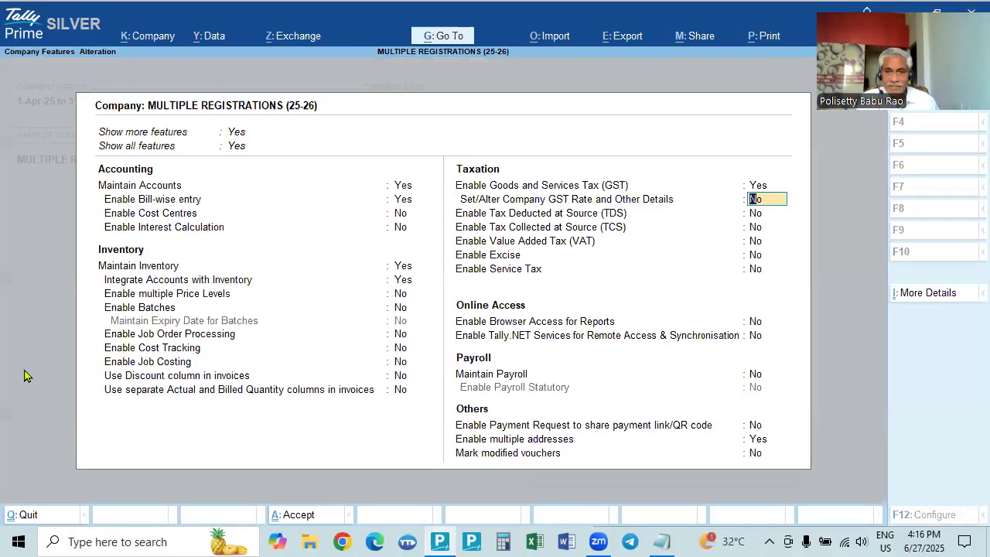
{"action": "key", "text": "Return"}
{"action": "key", "text": "Return"}
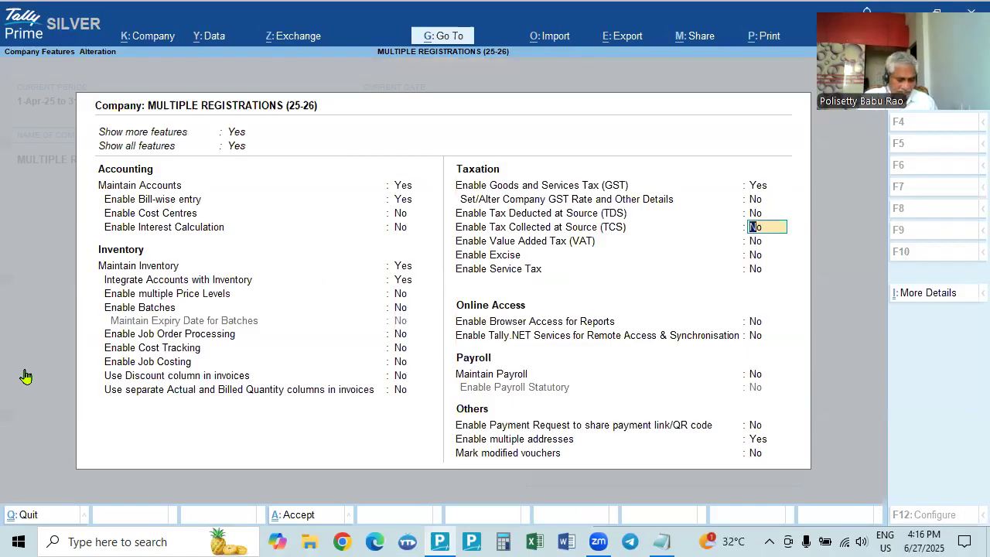
{"action": "key", "text": "ctrl"}
{"action": "key", "text": "ctrl+a"}
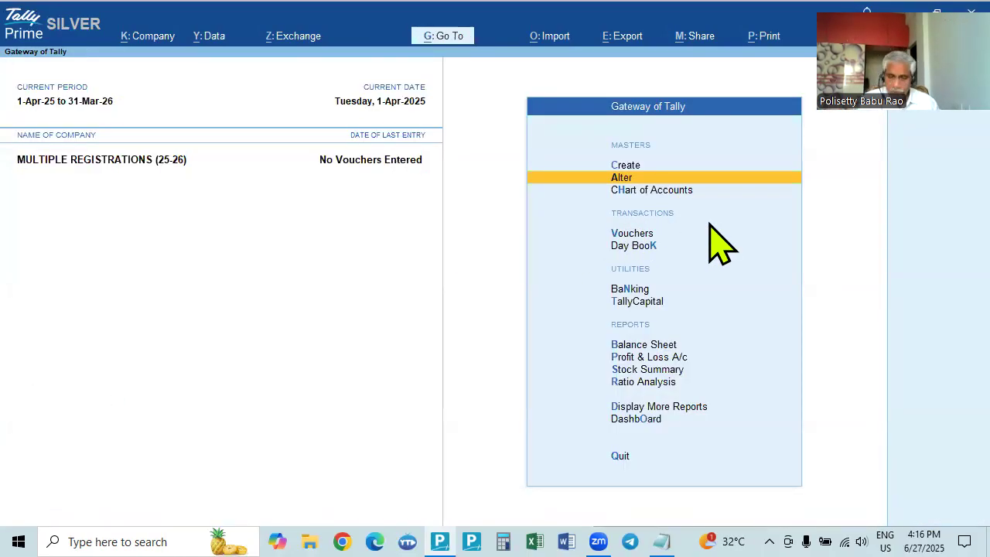
{"action": "key", "text": "Down"}
{"action": "key", "text": "Down"}
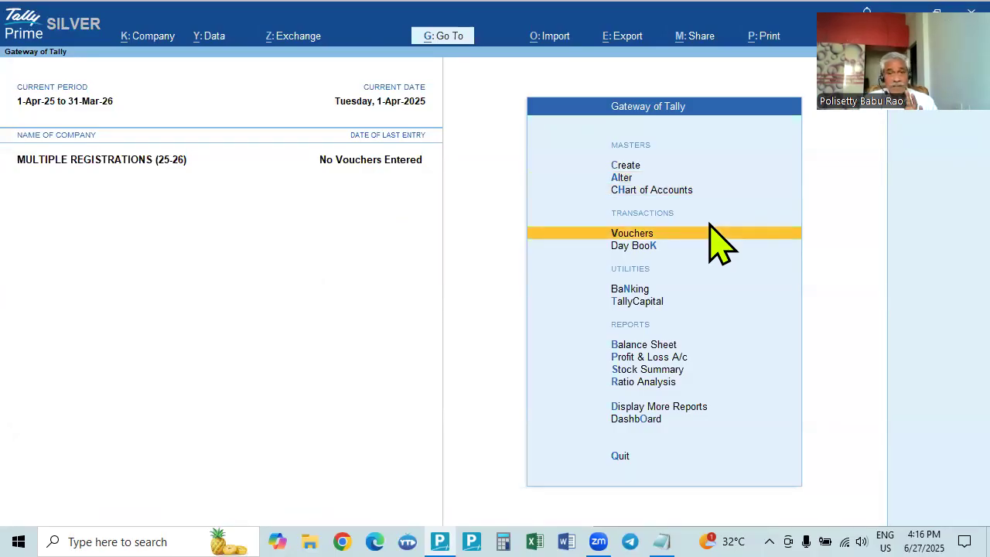
{"action": "key", "text": "Up"}
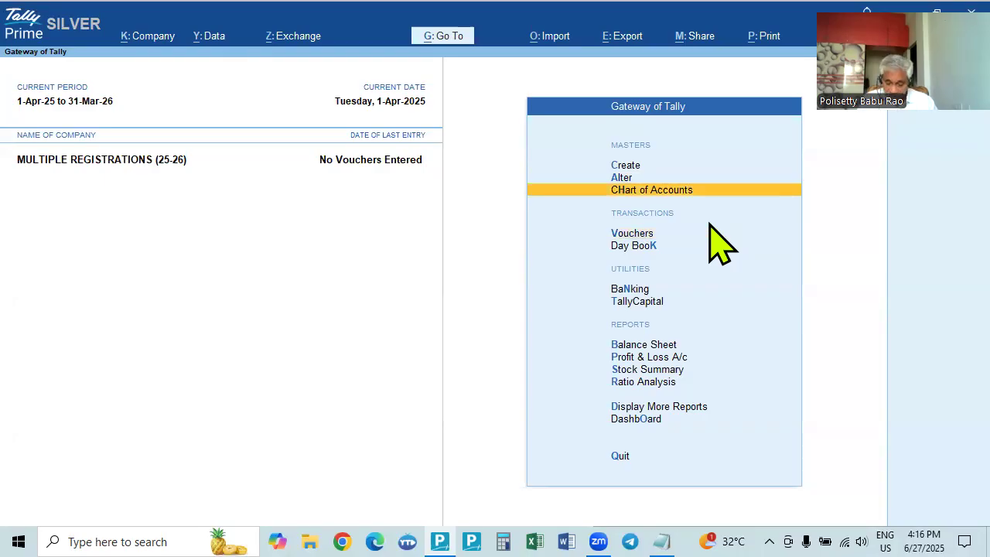
Open the company's GST registrations through the Enable Goods and Services Tax (GST) feature and view Andhra Pradesh Registration's details
{"action": "key", "text": "F11"}
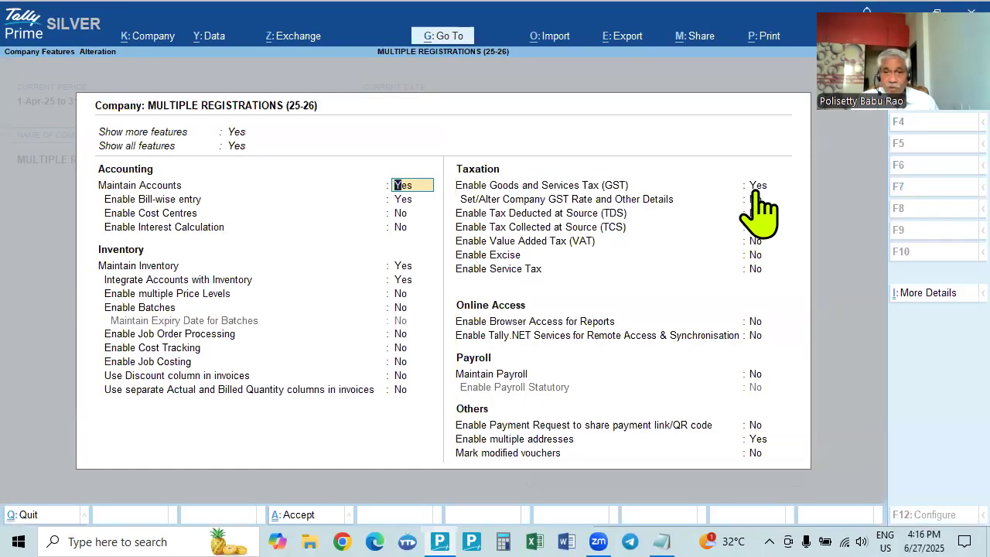
{"action": "left_click", "coordinate": [756, 188]}
{"action": "left_click", "coordinate": [757, 186]}
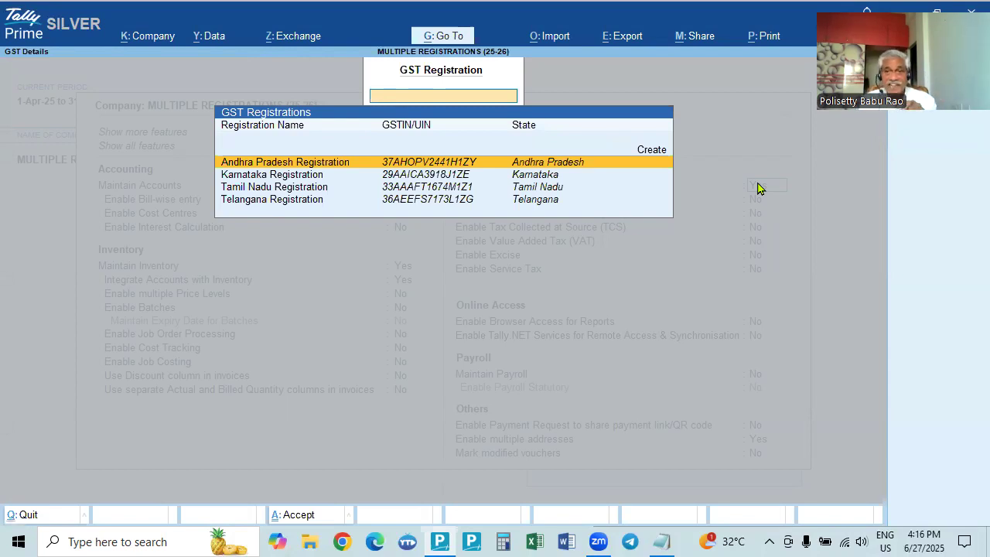
{"action": "key", "text": "Return"}
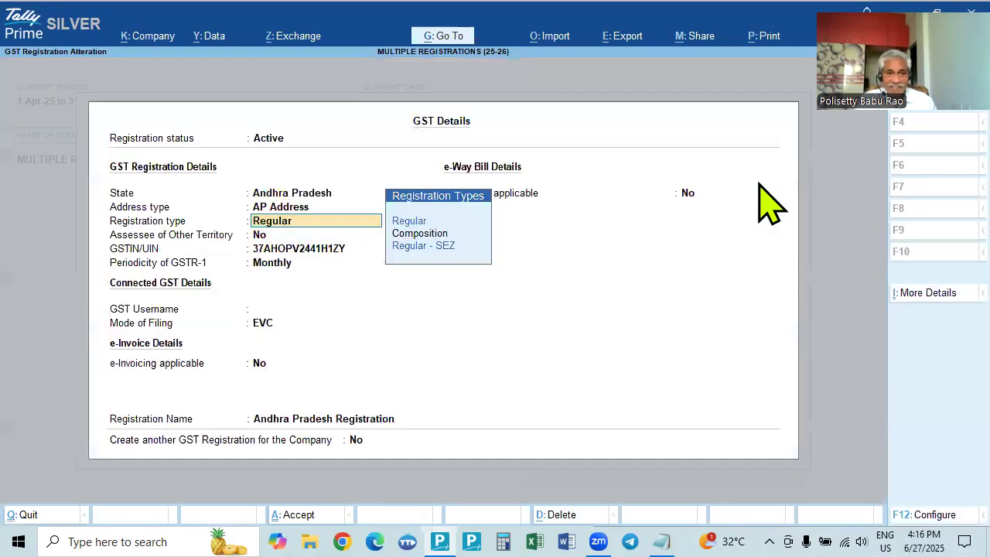
{"action": "key", "text": "Escape"}
View Telangana Registration's details and leave the company features without changing anything
{"action": "key", "text": "Down"}
{"action": "key", "text": "Down"}
{"action": "key", "text": "Down"}
{"action": "key", "text": "Return"}
{"action": "key", "text": "Escape"}
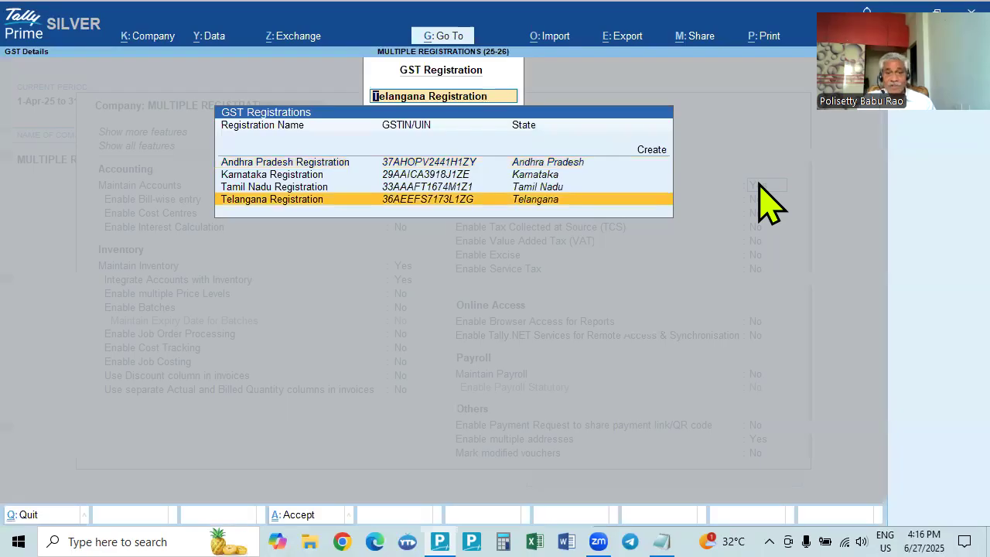
{"action": "key", "text": "BackSpace"}
{"action": "key", "text": "Escape"}
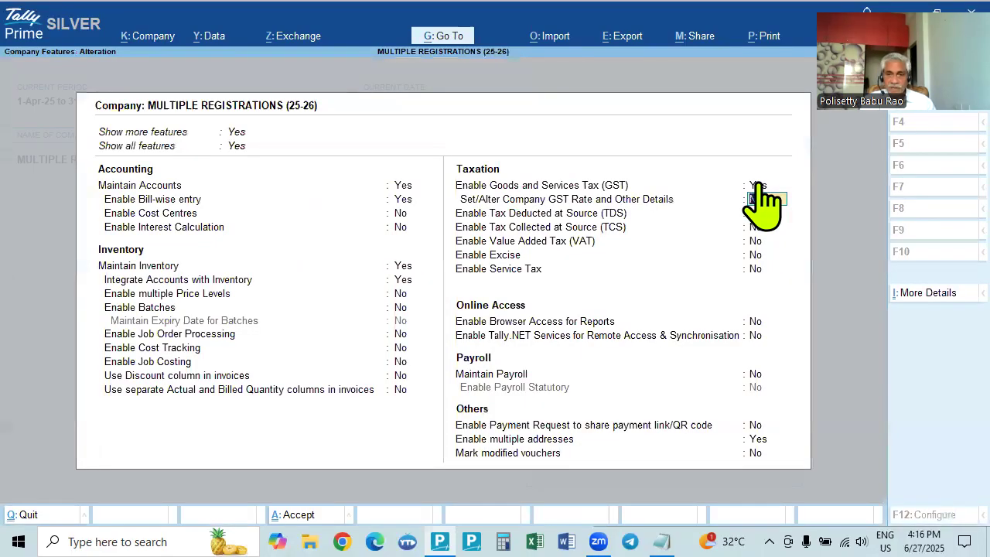
{"action": "key", "text": "Escape"}
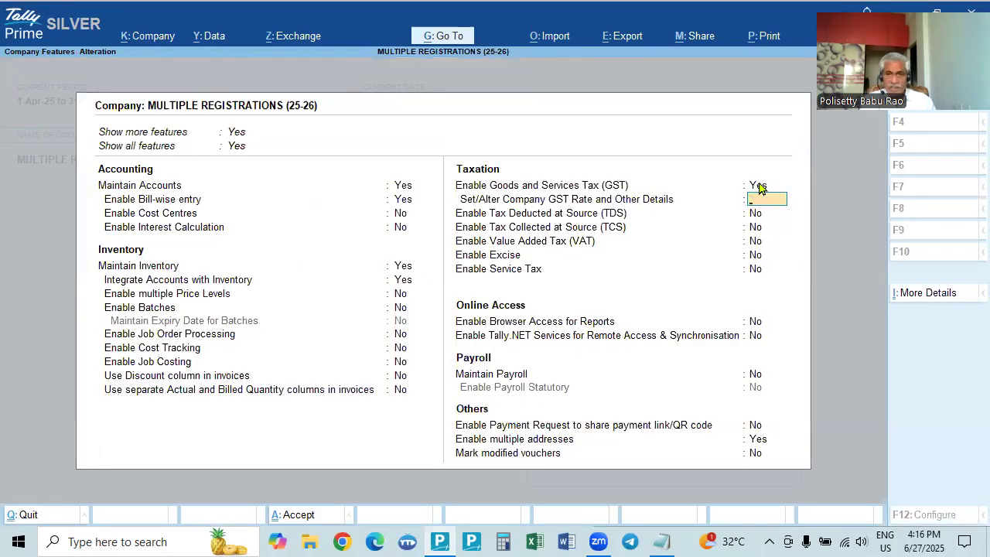
{"action": "key", "text": "Escape"}
{"action": "key", "text": "Return"}
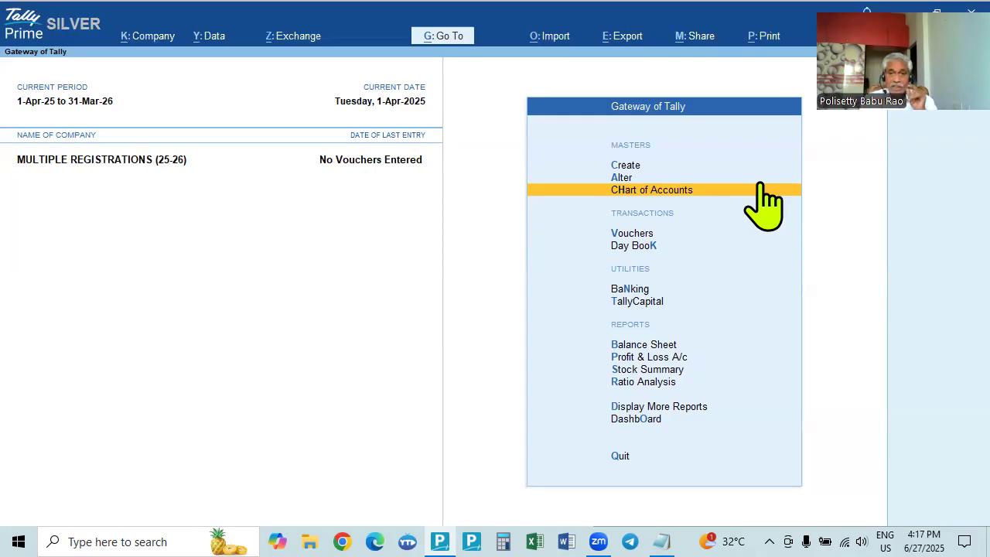
Open a Sales voucher to examine the company/tax registrations available for it, and leave without saving the voucher
{"action": "key", "text": "Down"}
{"action": "key", "text": "Down"}
{"action": "key", "text": "Up"}
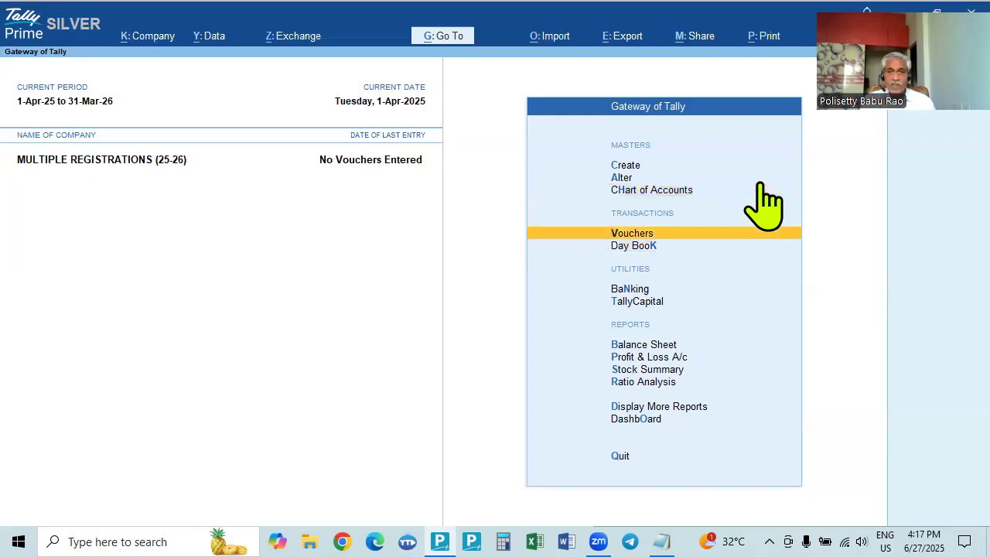
{"action": "key", "text": "Return"}
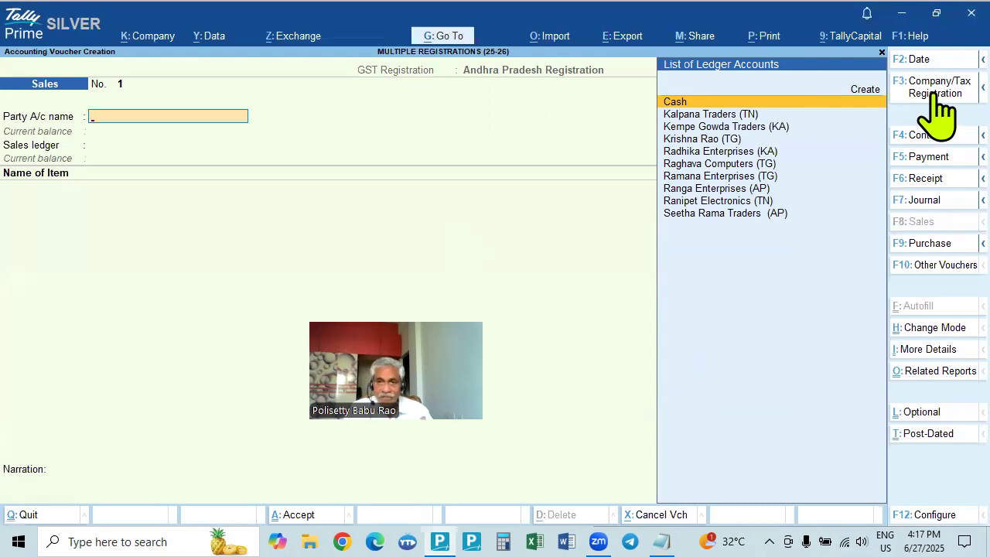
{"action": "left_click", "coordinate": [933, 93]}
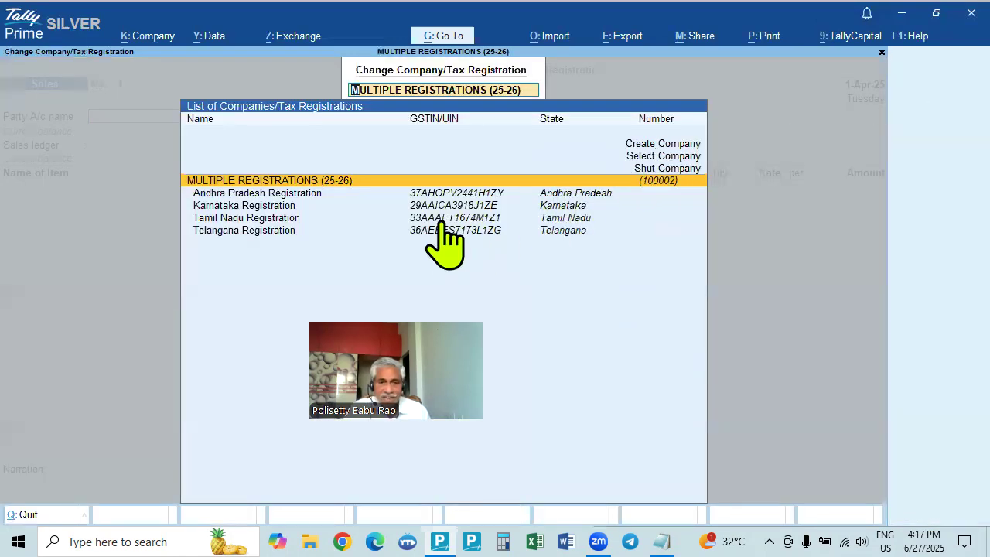
{"action": "key", "text": "Escape"}
{"action": "key", "text": "Escape"}
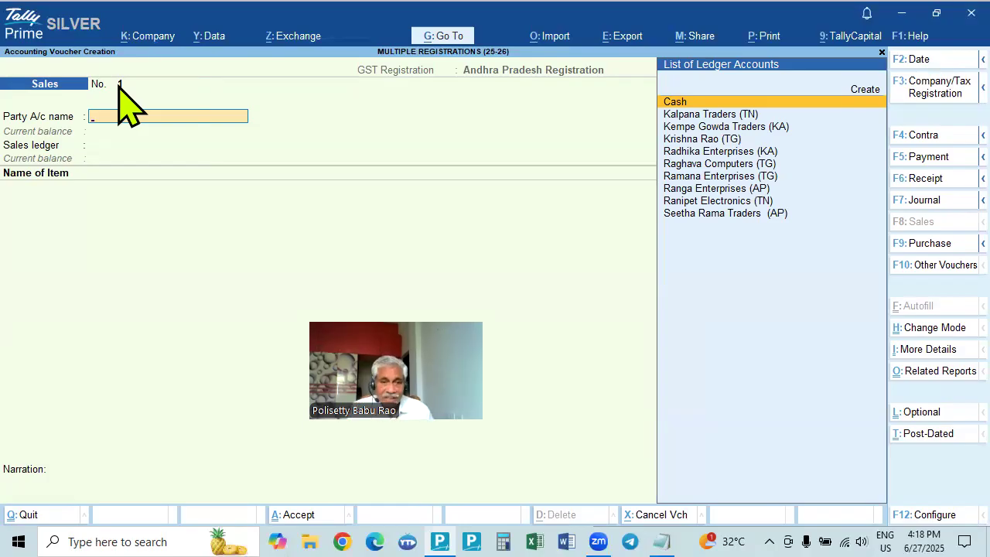
{"action": "key", "text": "Escape"}
{"action": "key", "text": "y"}
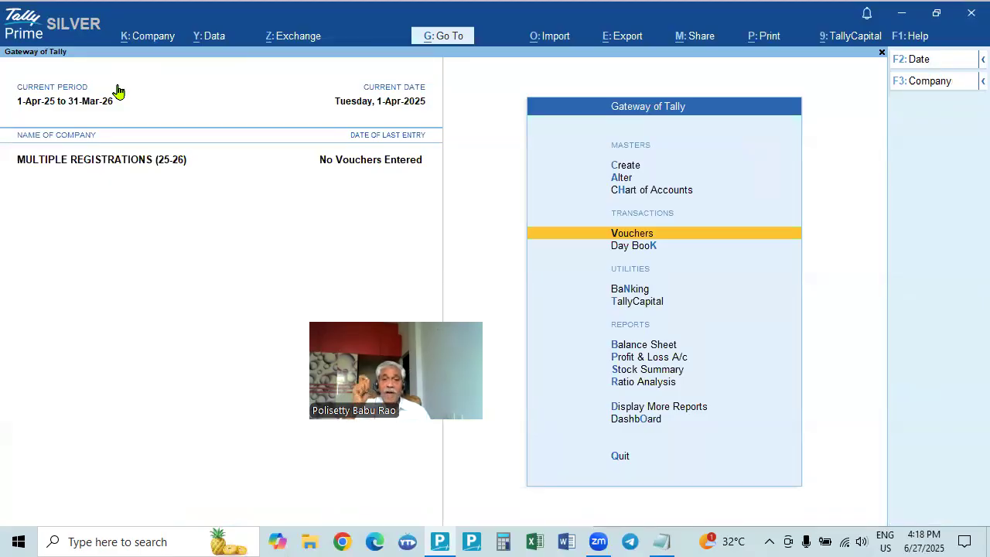
Open the Sales voucher type for alteration
{"action": "key", "text": "Escape"}
{"action": "key", "text": "Escape"}
{"action": "key", "text": "Down"}
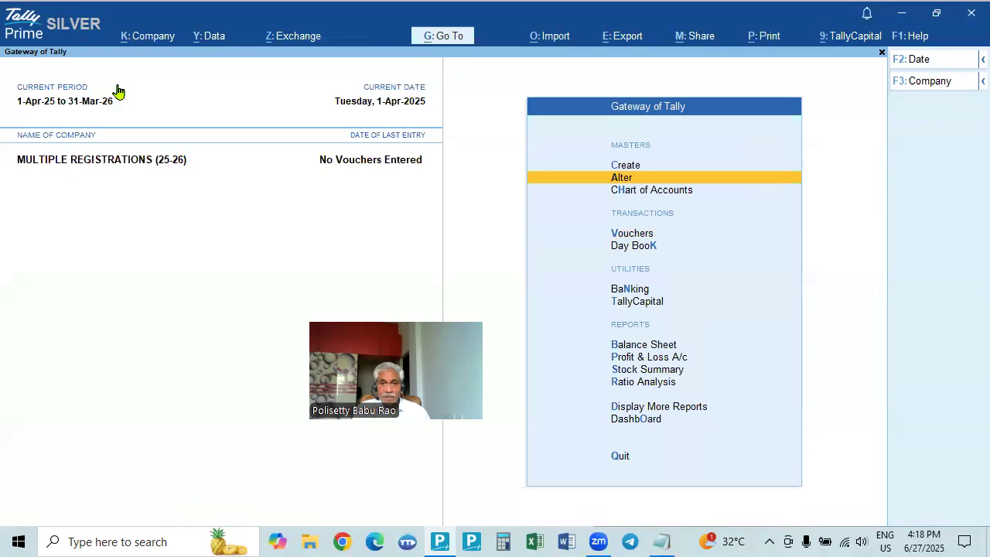
{"action": "key", "text": "Return"}
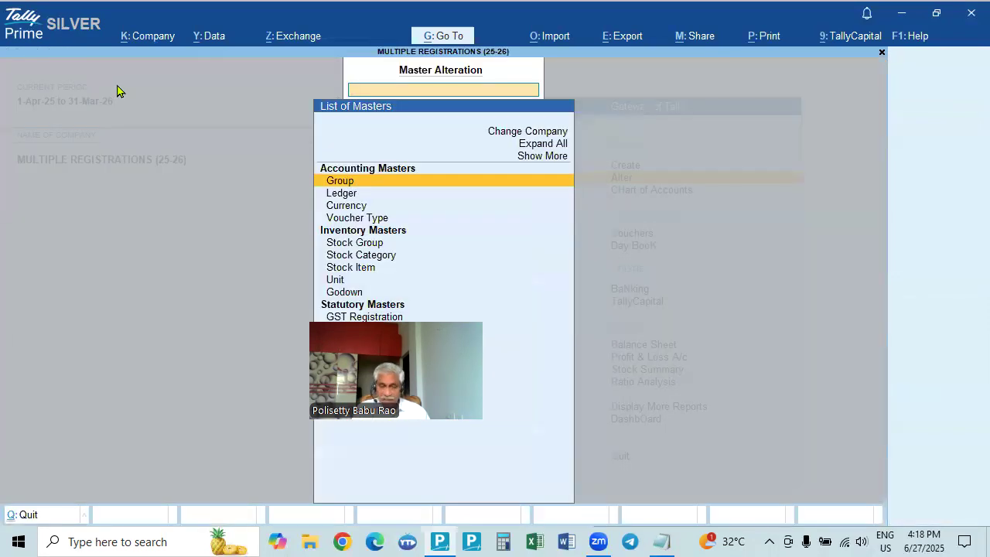
{"action": "key", "text": "Down"}
{"action": "key", "text": "Down"}
{"action": "key", "text": "Down"}
{"action": "key", "text": "Return"}
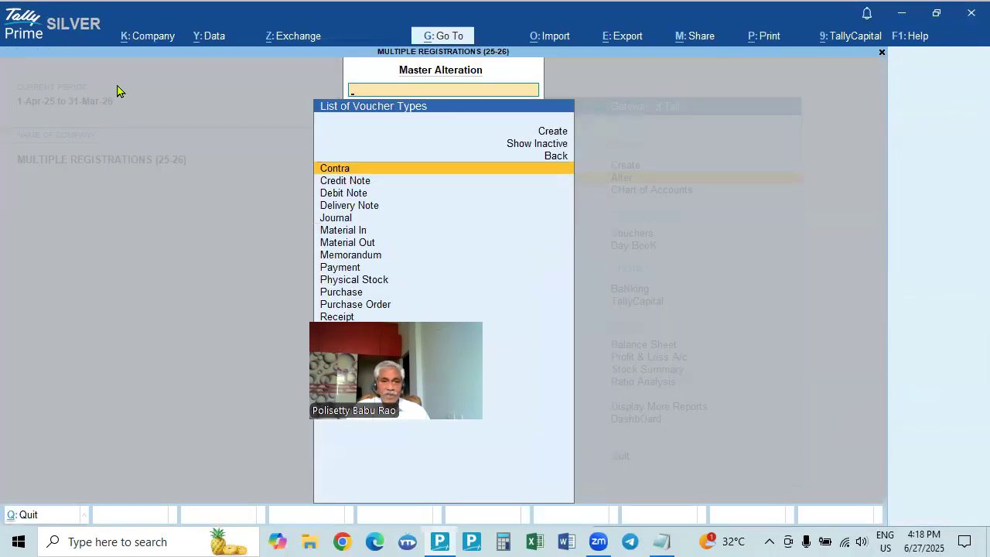
{"action": "left_click", "coordinate": [339, 301]}
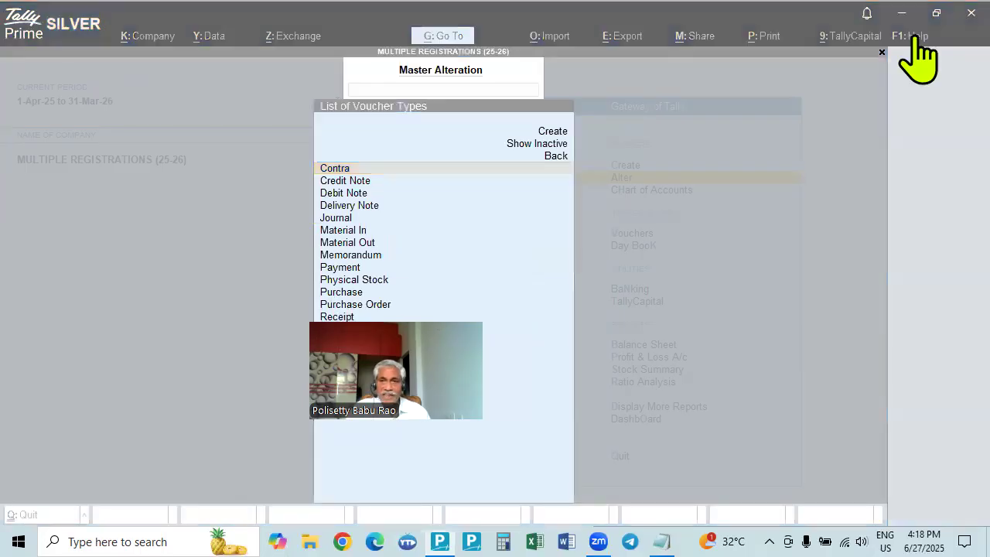
{"action": "left_click", "coordinate": [692, 343]}
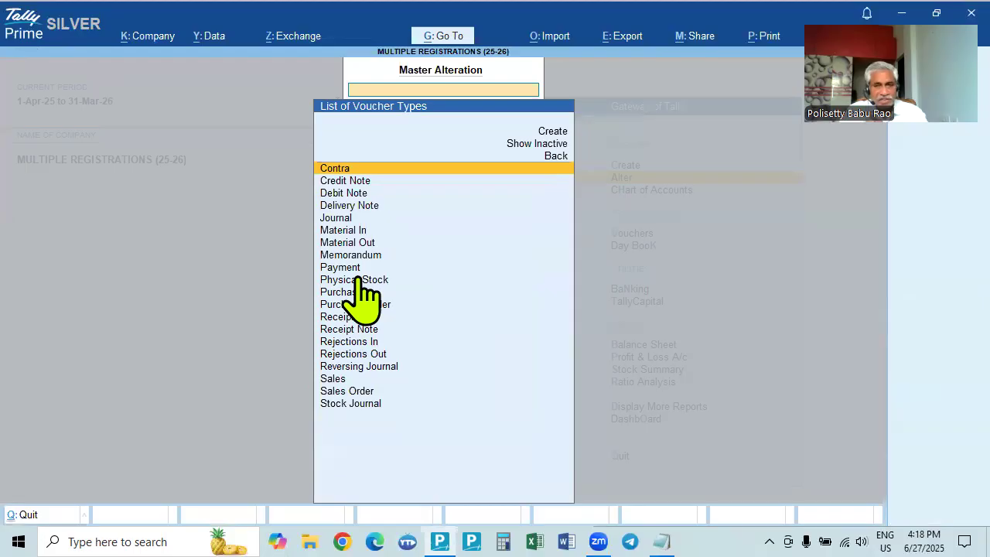
{"action": "left_click", "coordinate": [328, 379]}
{"action": "left_click", "coordinate": [329, 379]}
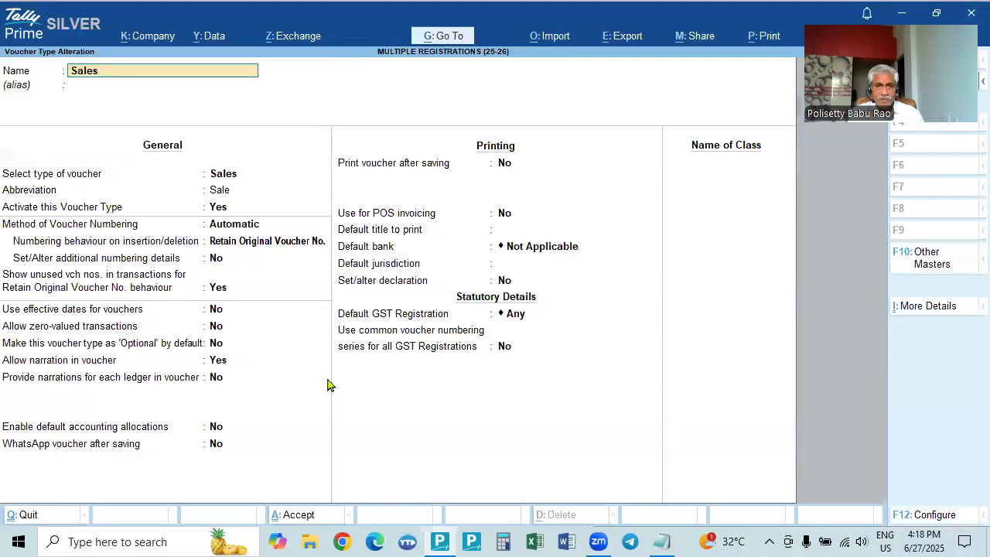
Keep the Sales voucher type's numbering method Automatic and its numbering behaviour Retain Original Voucher No
{"action": "key", "text": "Return"}
{"action": "key", "text": "Return"}
{"action": "key", "text": "Return"}
{"action": "key", "text": "Return"}
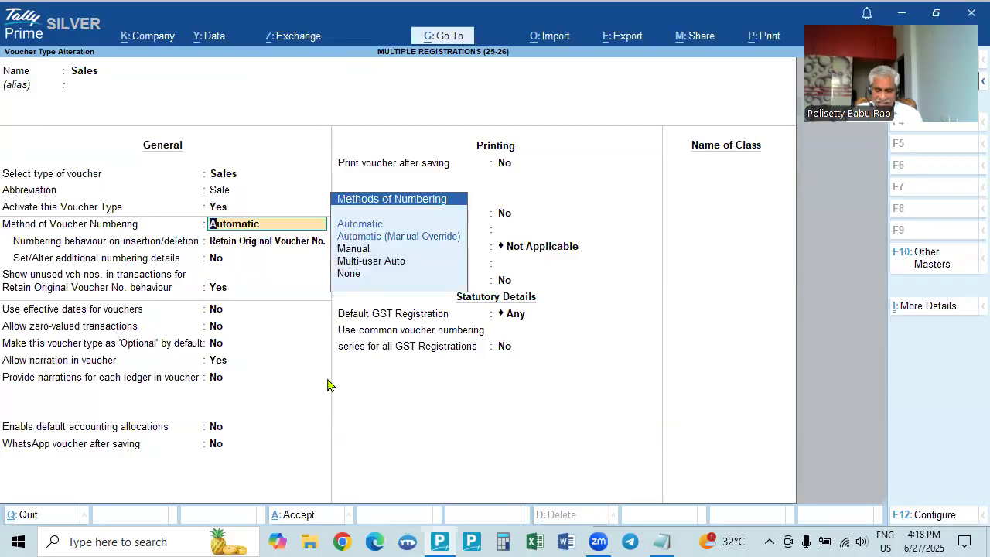
{"action": "key", "text": "BackSpace"}
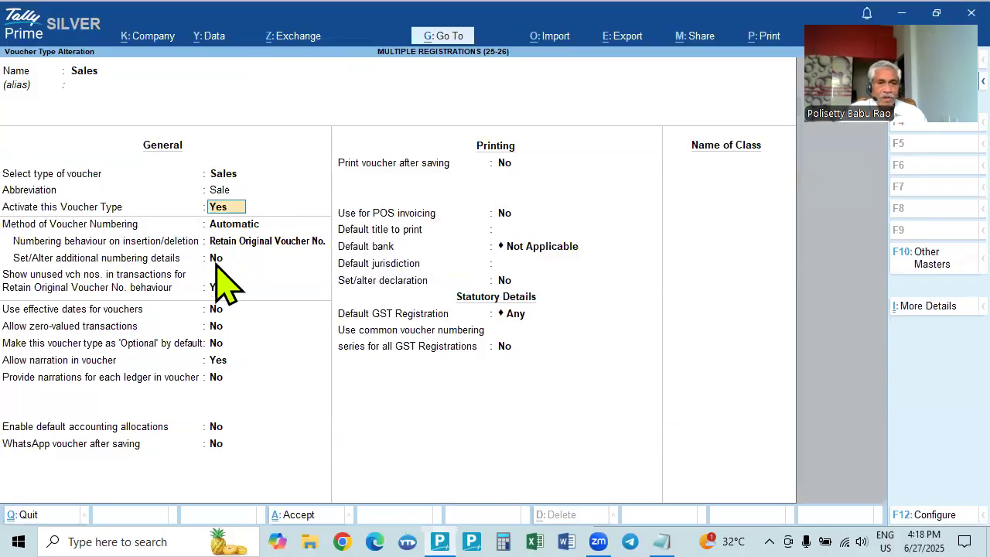
{"action": "left_click", "coordinate": [238, 246]}
{"action": "left_click", "coordinate": [241, 226]}
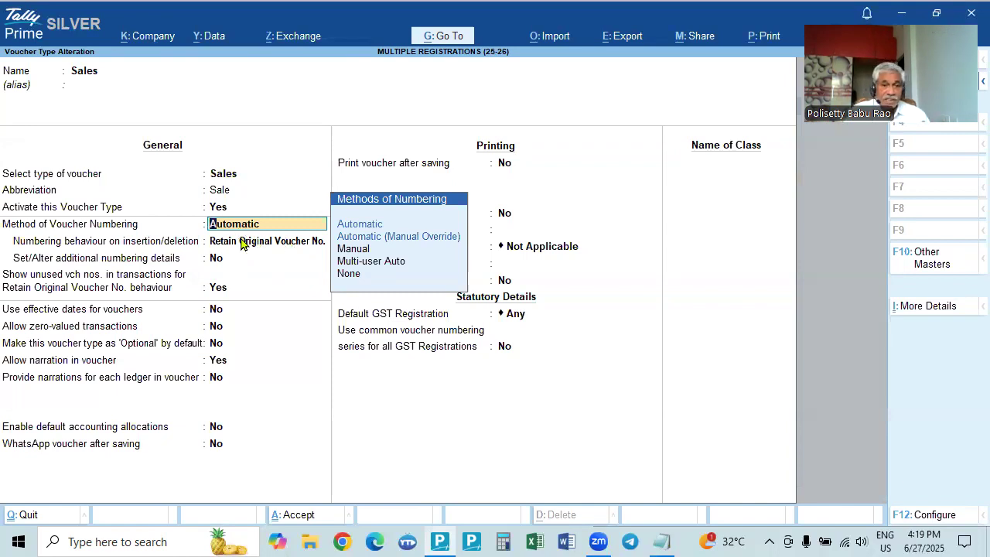
{"action": "key", "text": "Return"}
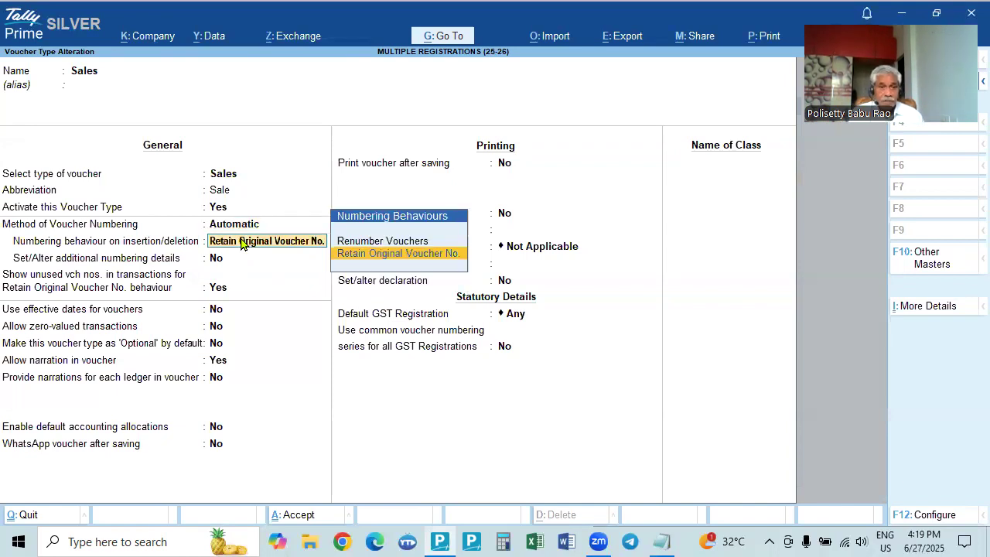
{"action": "key", "text": "Return"}
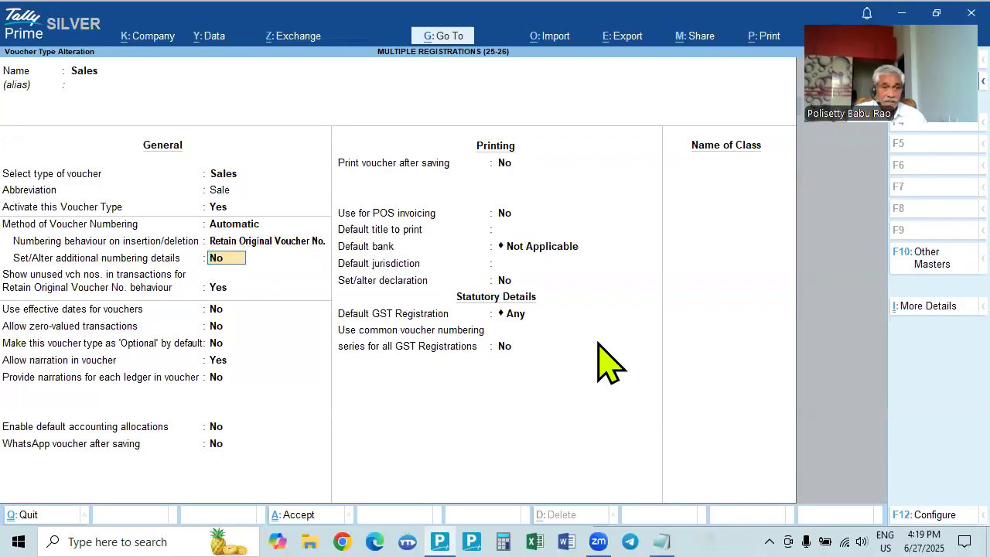
Set additional numbering details to Yes for Sales and accept starting number 1 with Yearly restart from 1-Apr-25
{"action": "type", "text": "y"}
{"action": "key", "text": "Return"}
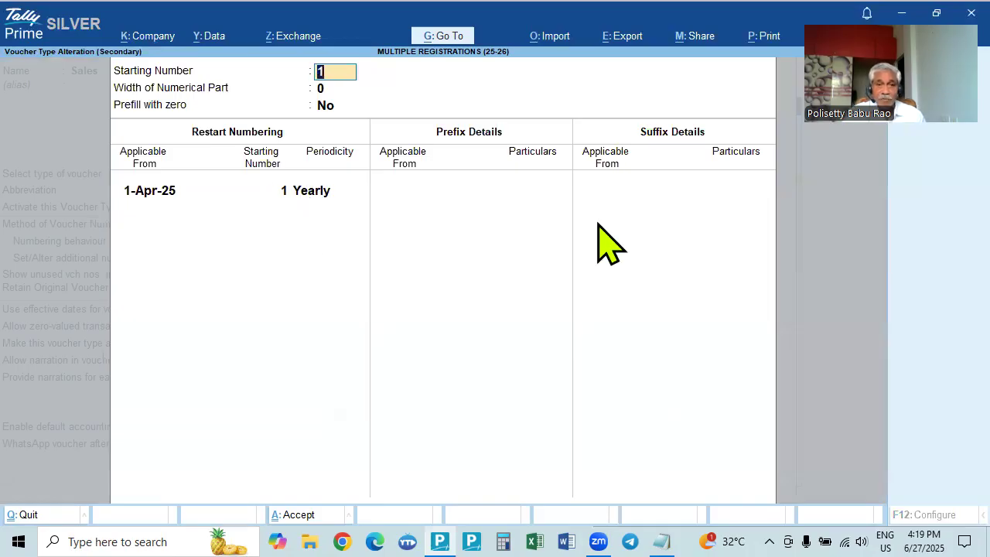
{"action": "key", "text": "ctrl+a"}
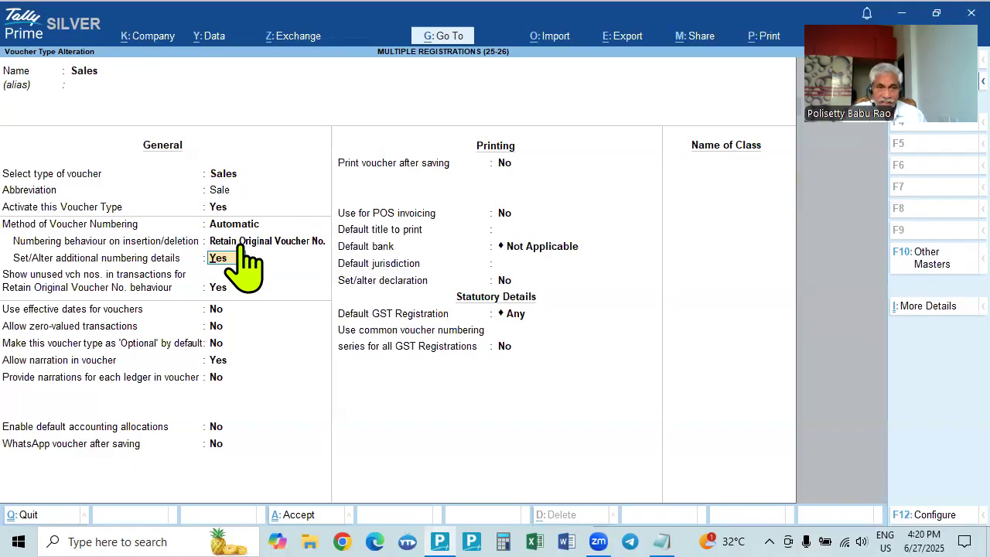
Configure the voucher type screen with Define multiple numbering series for vouchers set to Yes
{"action": "left_click", "coordinate": [221, 208]}
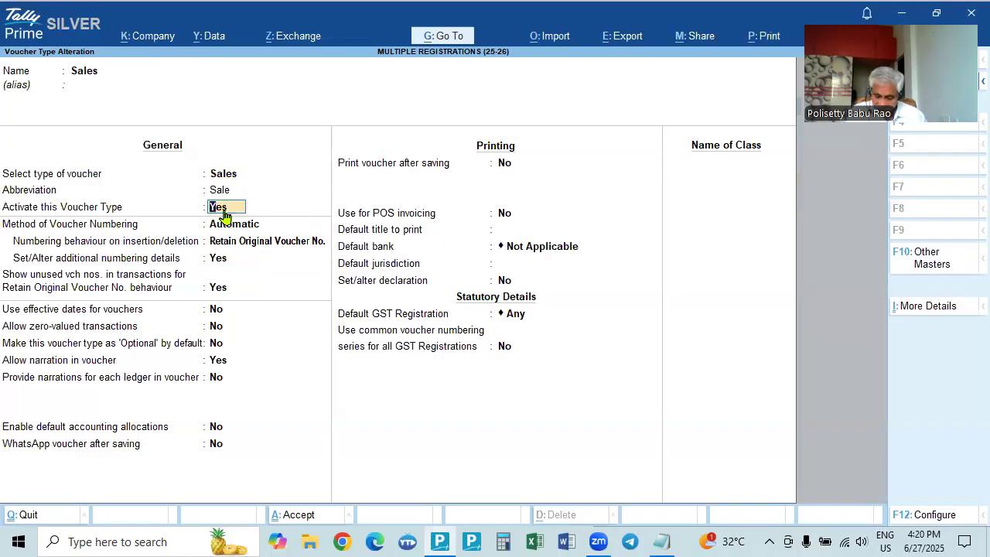
{"action": "key", "text": "F12"}
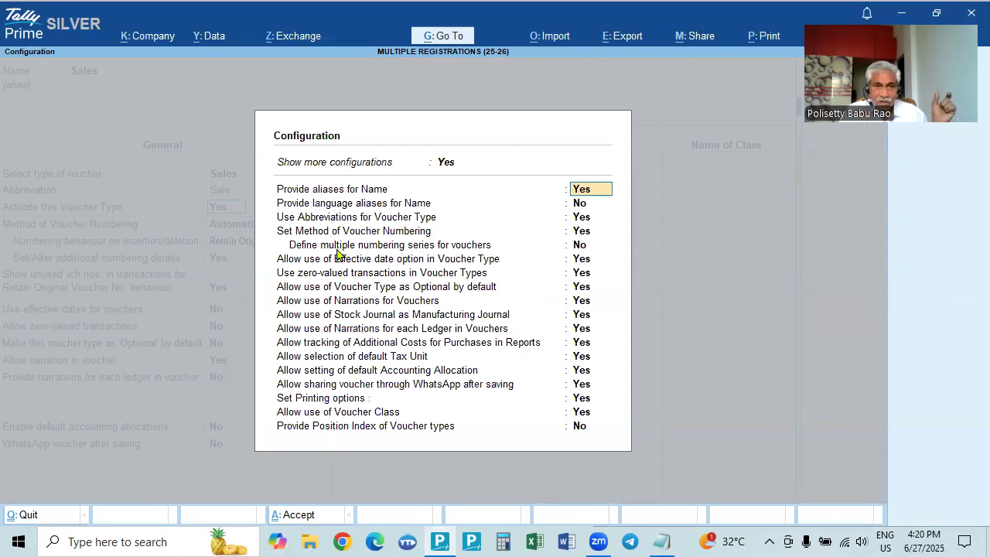
{"action": "left_click", "coordinate": [576, 246]}
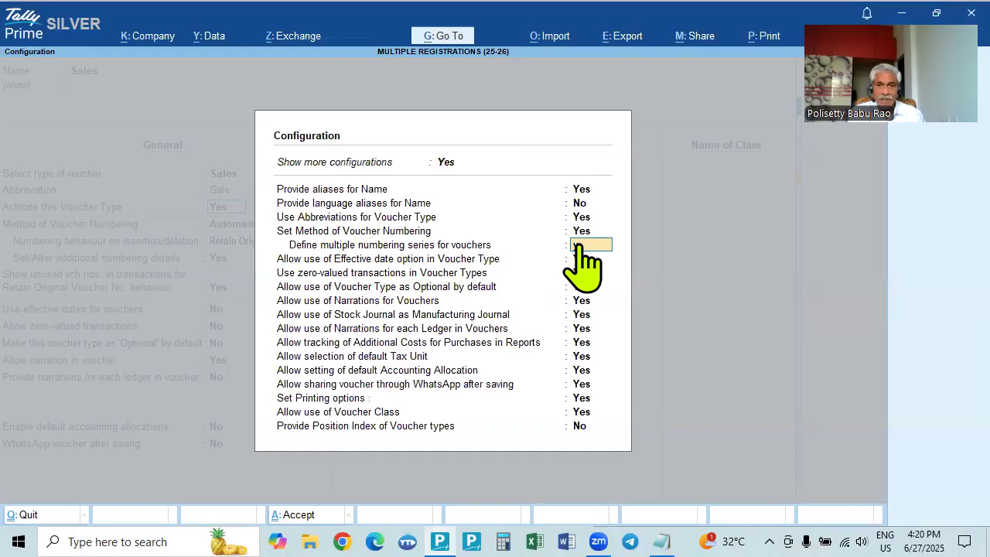
{"action": "key", "text": "ctrl+a"}
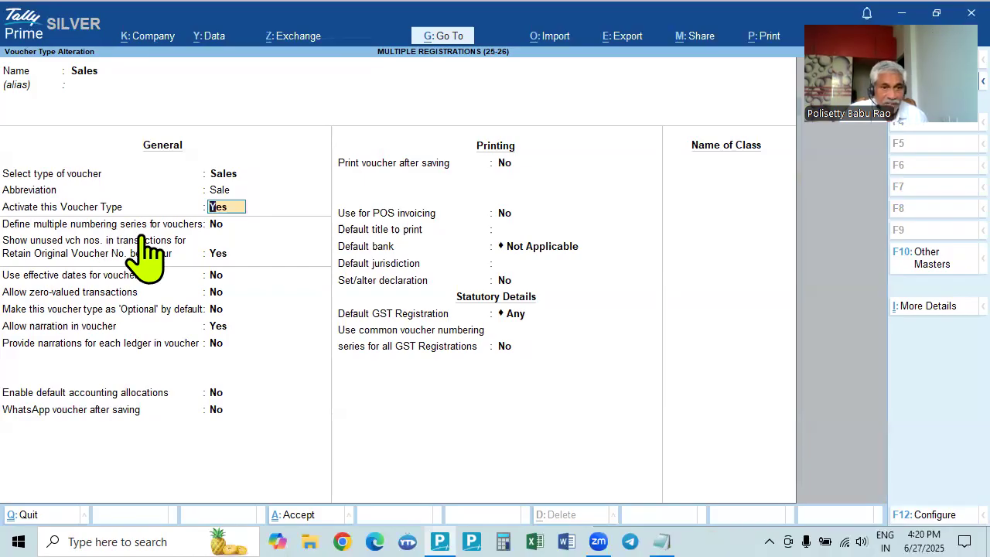
Enable multiple numbering series for the Sales voucher type and start creating a new series
{"action": "left_click", "coordinate": [214, 225]}
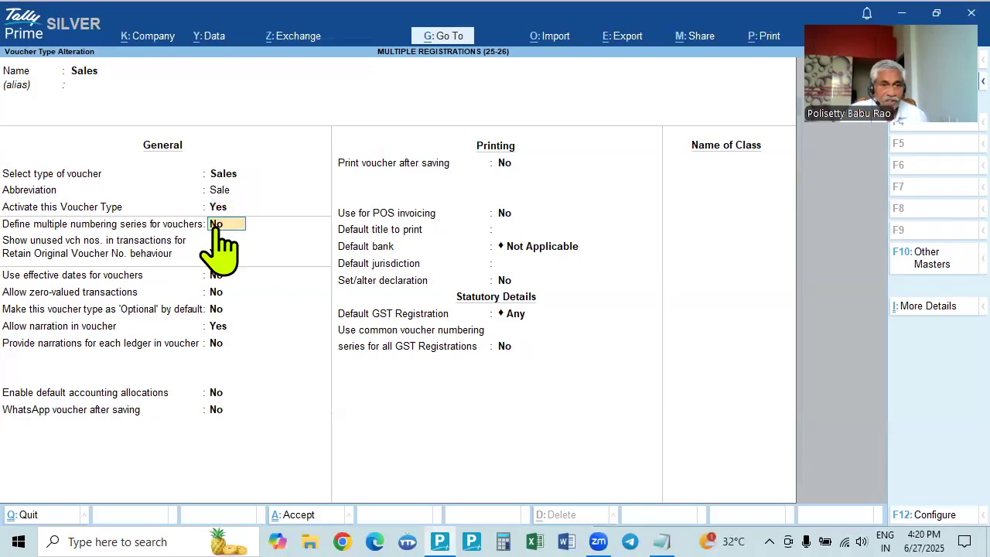
{"action": "type", "text": "y"}
{"action": "key", "text": "Return"}
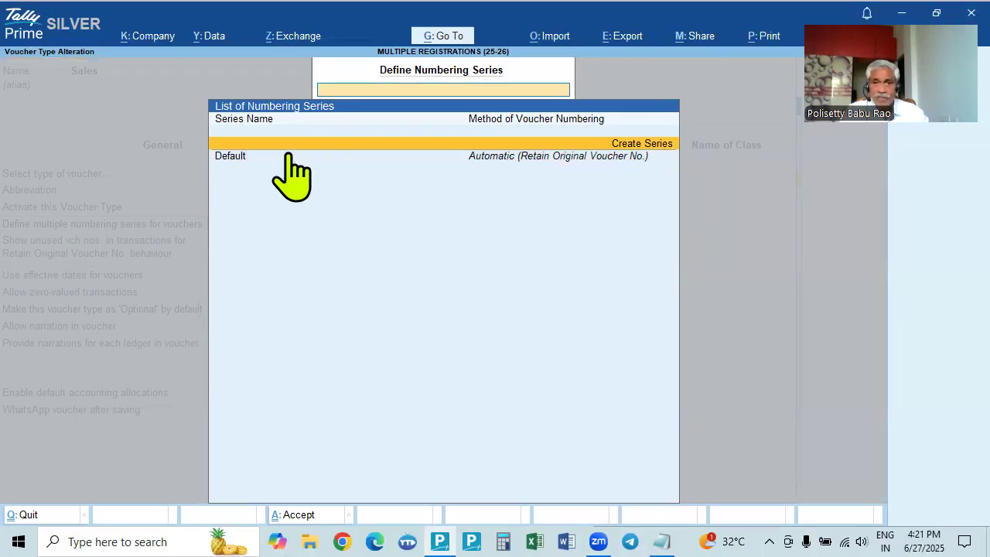
{"action": "key", "text": "Return"}
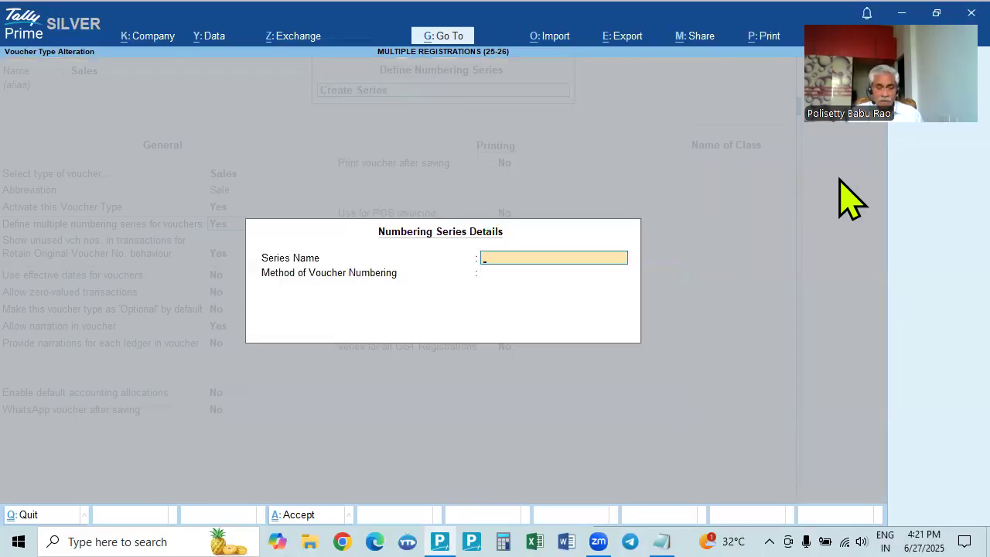
Switch to the addresses file in Notepad and close it, saving the changes
{"action": "key", "text": "alt+Tab"}
{"action": "key", "text": "alt+Tab"}
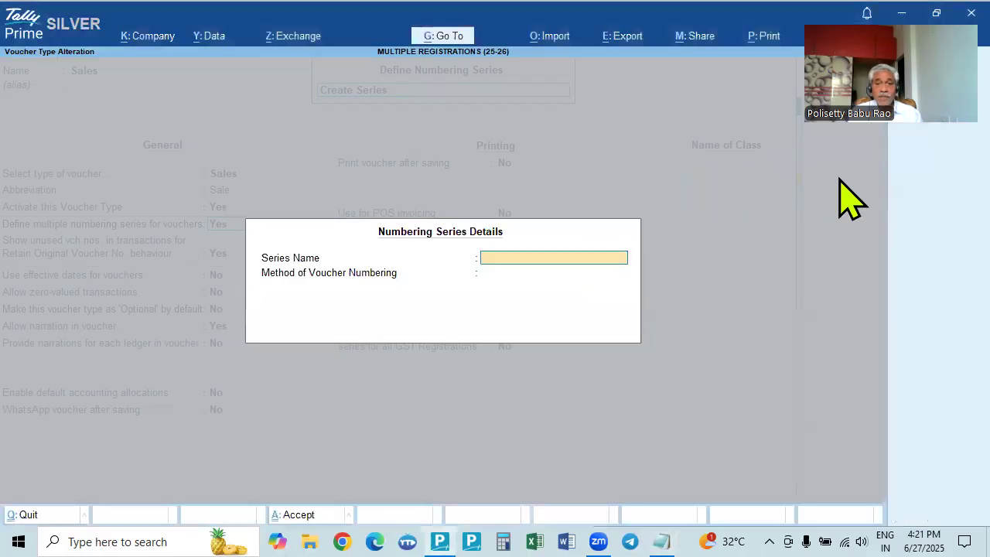
{"action": "key", "text": "alt+Tab"}
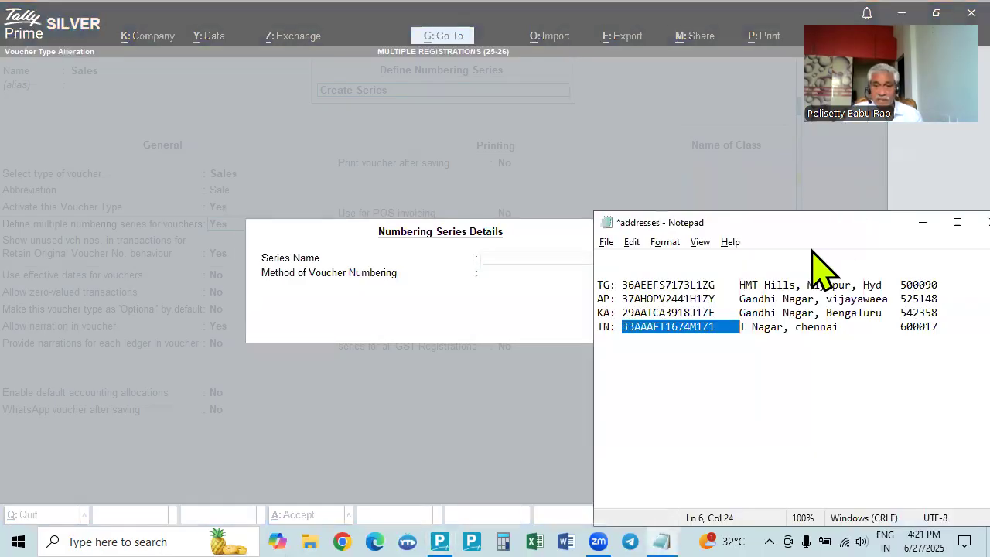
{"action": "left_click_drag", "start_coordinate": [808, 228], "coordinate": [749, 222]}
{"action": "left_click", "coordinate": [933, 216]}
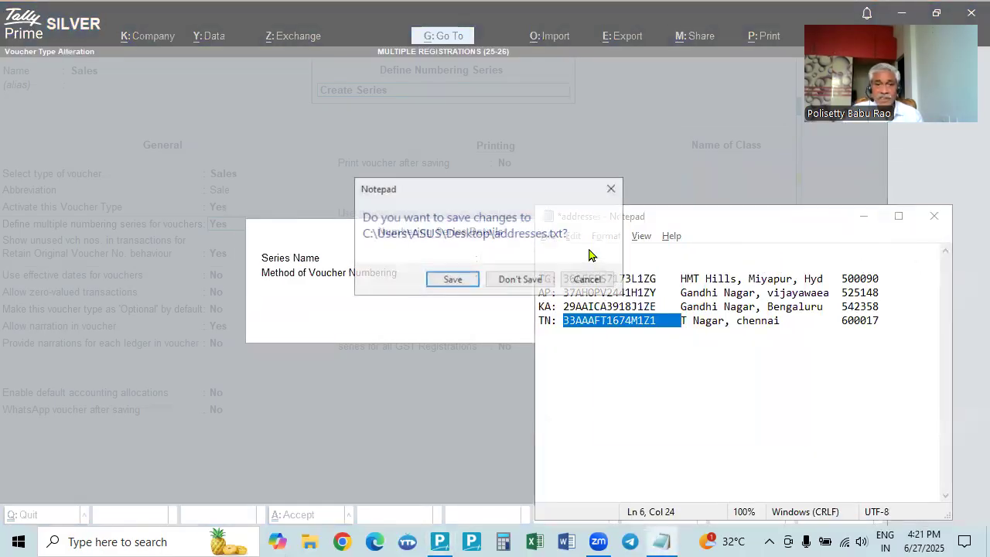
{"action": "left_click", "coordinate": [456, 280]}
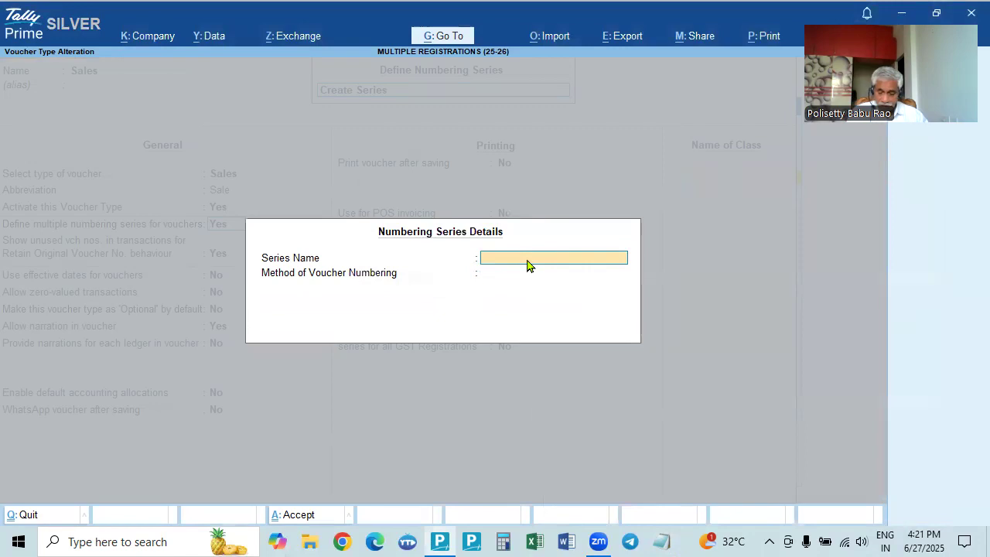
Name the series TG Series with Automatic numbering and Retain Original Voucher No., and set additional numbering details to Yes
{"action": "type", "text": "G Series"}
{"action": "key", "text": "Return"}
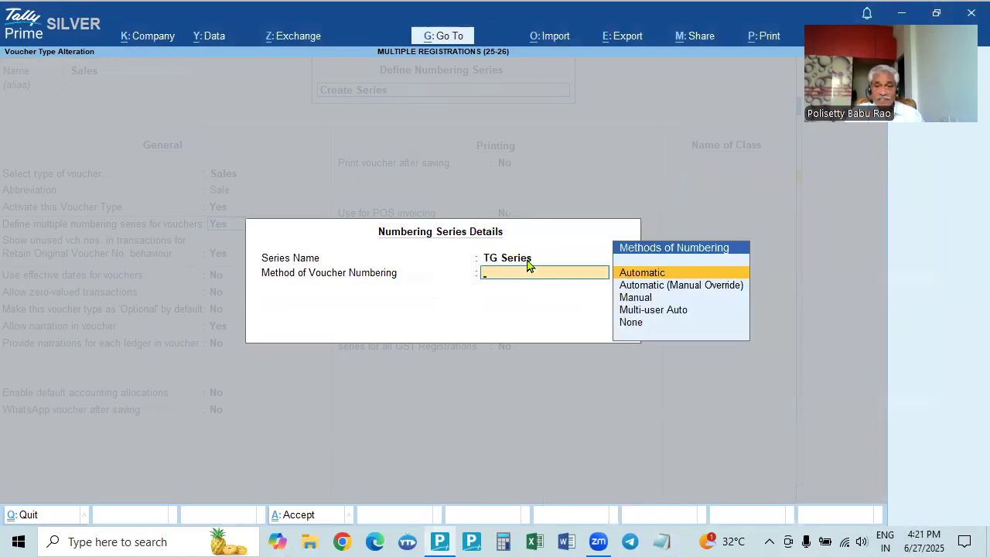
{"action": "key", "text": "Return"}
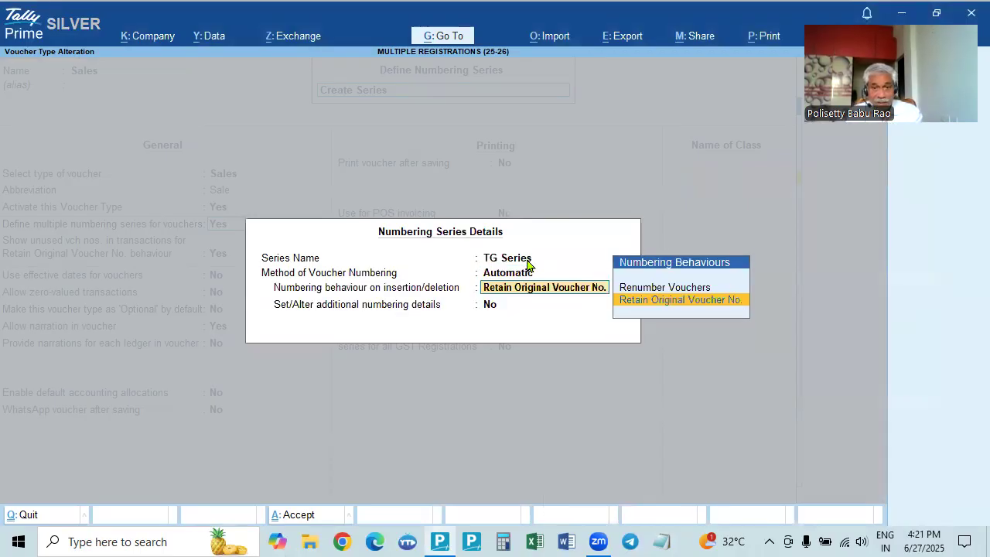
{"action": "key", "text": "Return"}
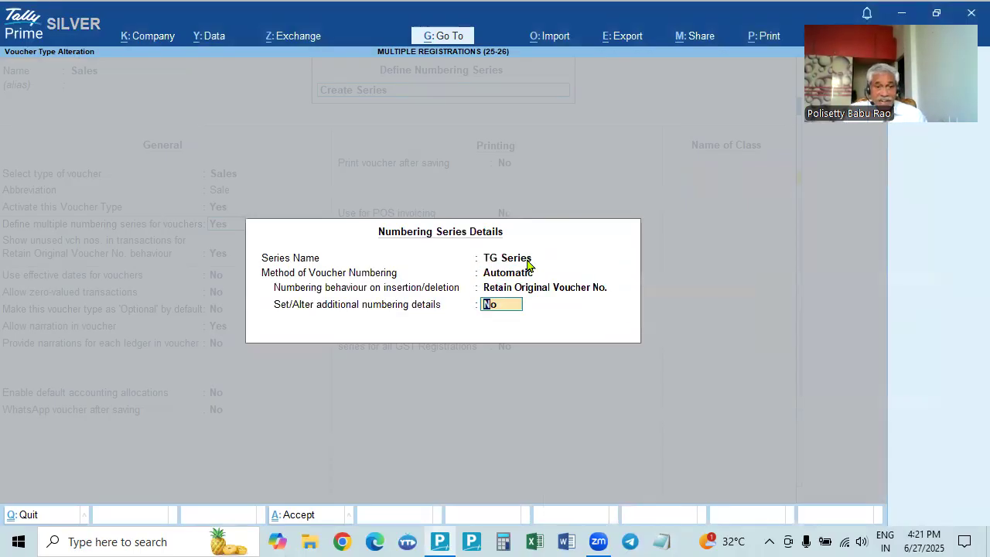
{"action": "type", "text": "y"}
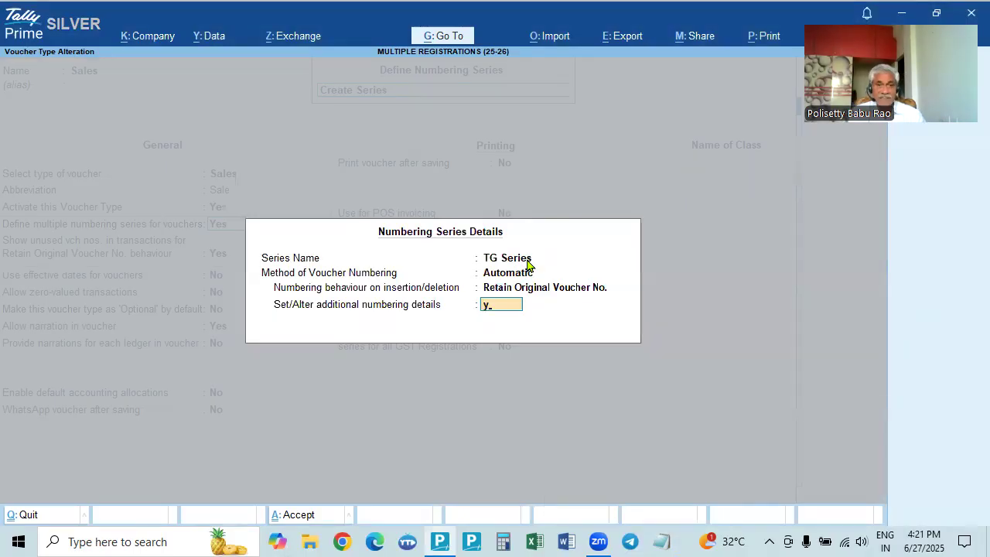
{"action": "key", "text": "Return"}
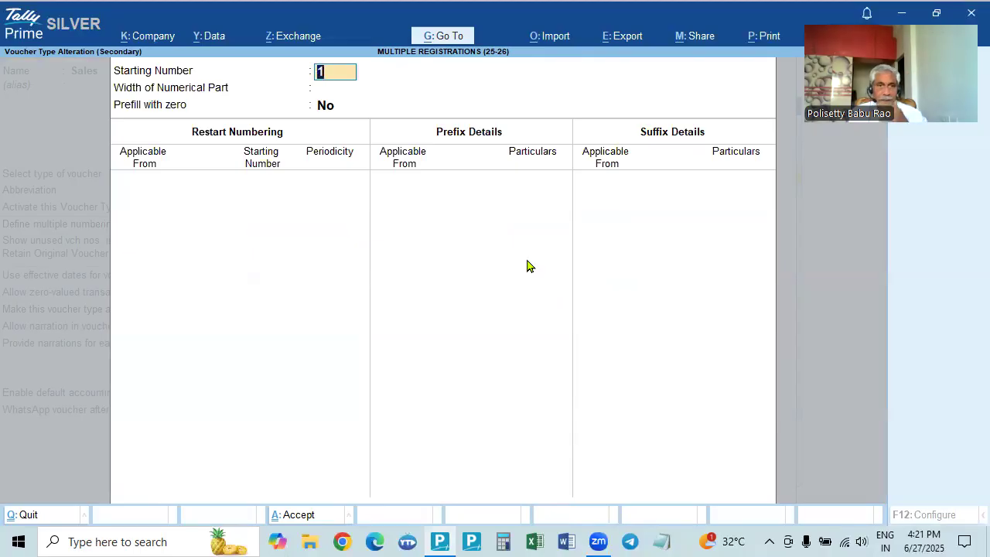
Keep the TG Series starting number 1, set the numerical part's width to 3 and prefill with zero to Yes
{"action": "key", "text": "Return"}
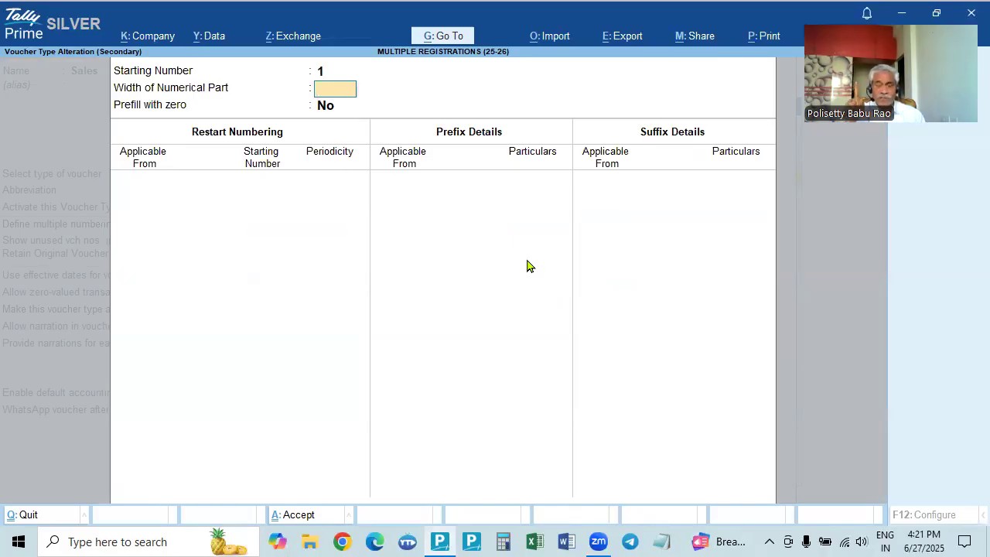
{"action": "type", "text": "3"}
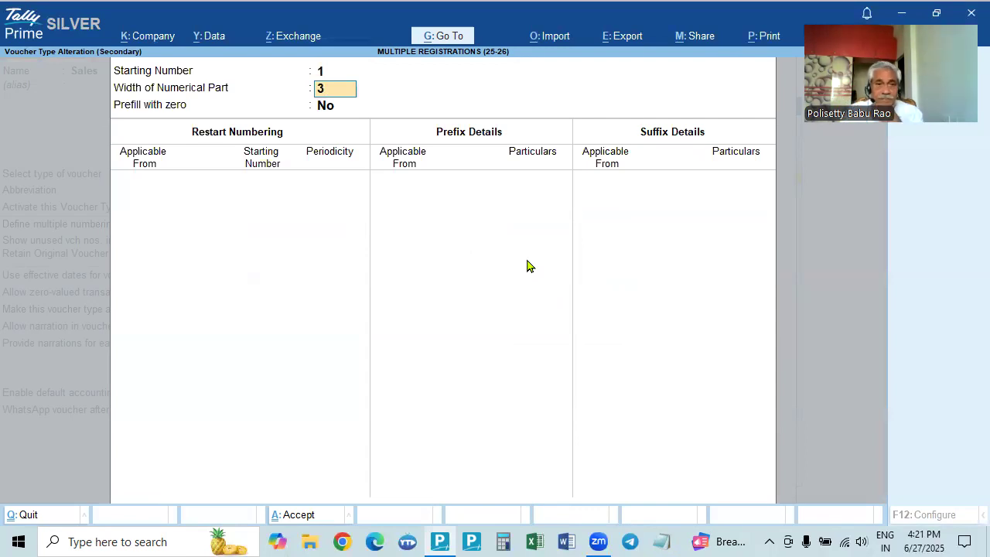
{"action": "key", "text": "Return"}
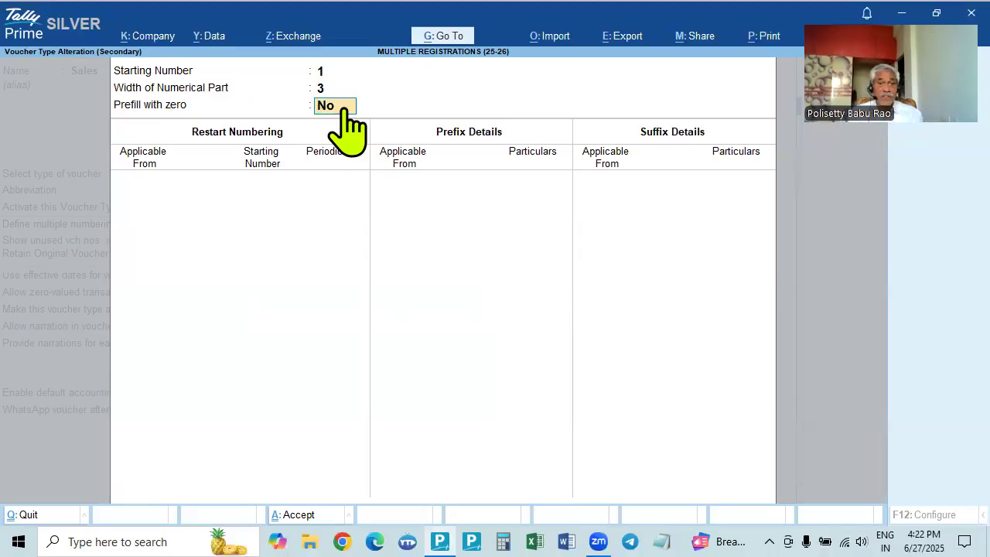
{"action": "type", "text": "y"}
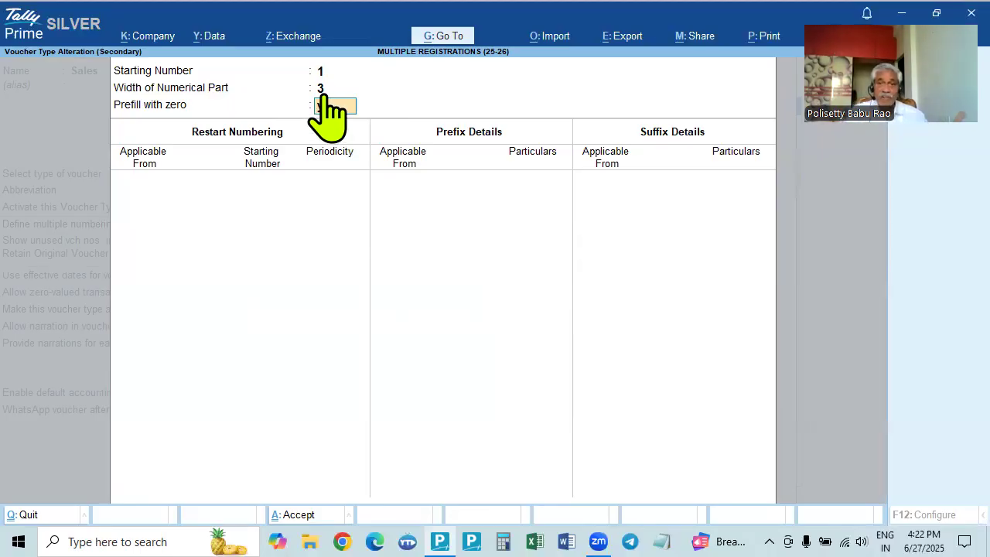
{"action": "key", "text": "Return"}
Set restart numbering to apply from 1-Apr-25 with starting number 1 and Yearly periodicity
{"action": "type", "text": "1.4"}
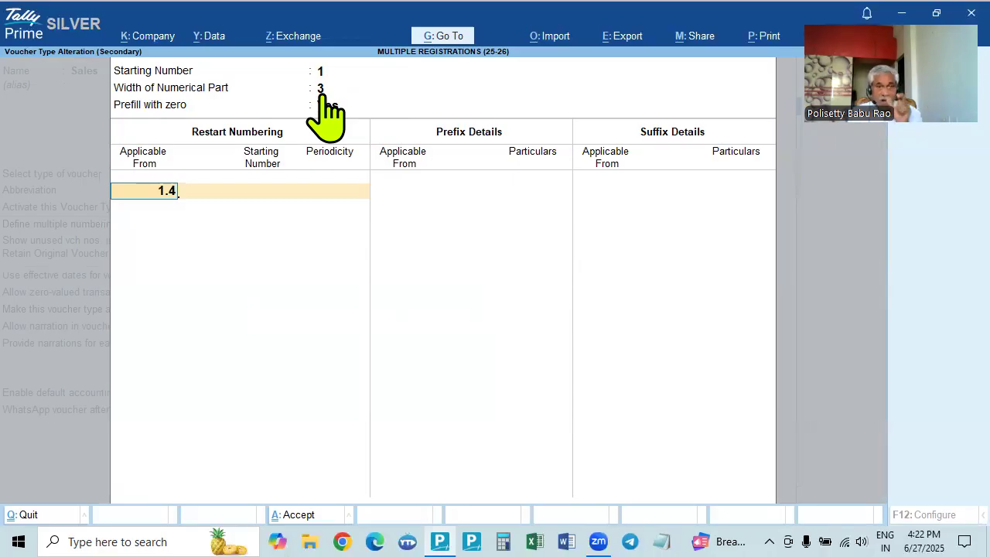
{"action": "key", "text": "Return"}
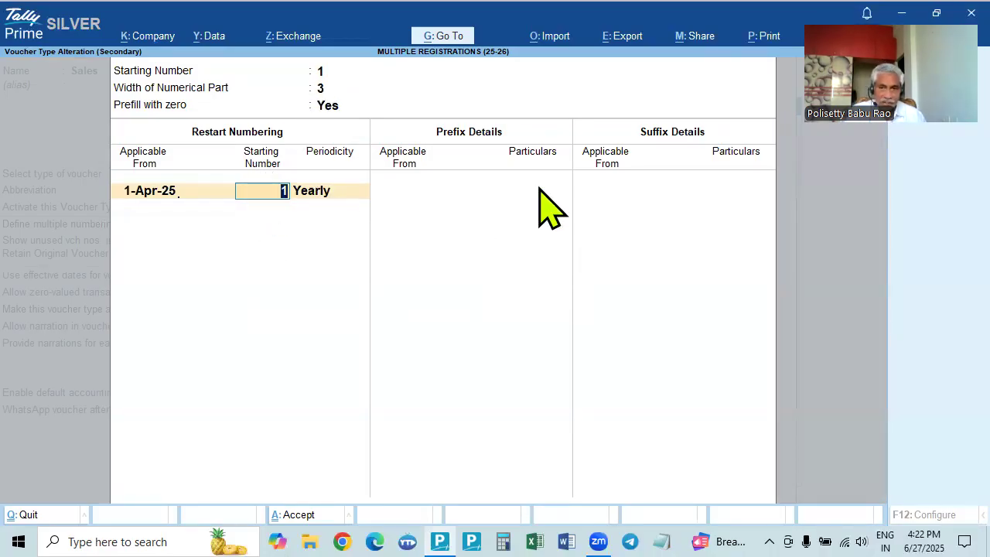
{"action": "key", "text": "Return"}
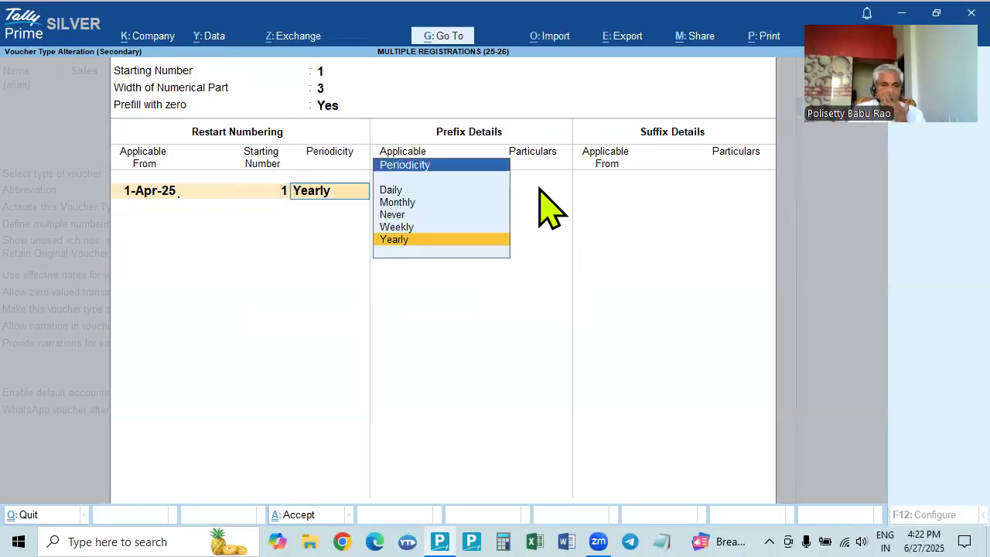
{"action": "key", "text": "Return"}
Add a prefix TG/ to the TG Series, applicable from 1-Apr-25
{"action": "type", "text": "1-4"}
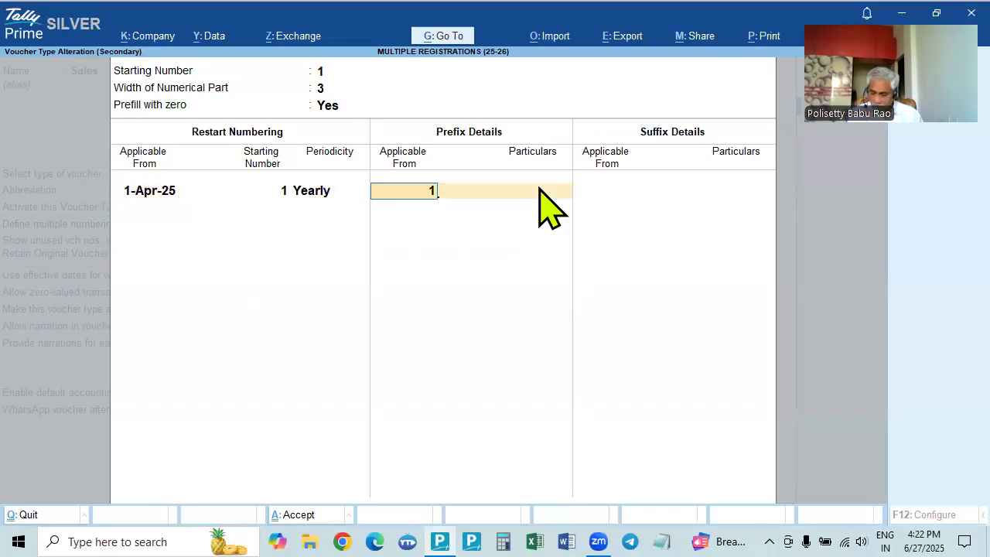
{"action": "key", "text": "Return"}
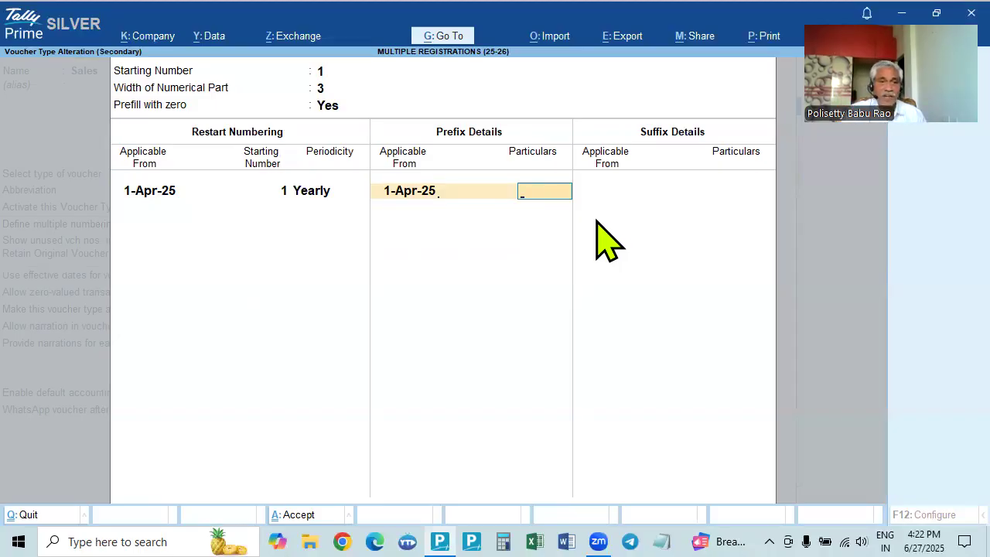
{"action": "key", "text": "Escape"}
{"action": "key", "text": "y"}
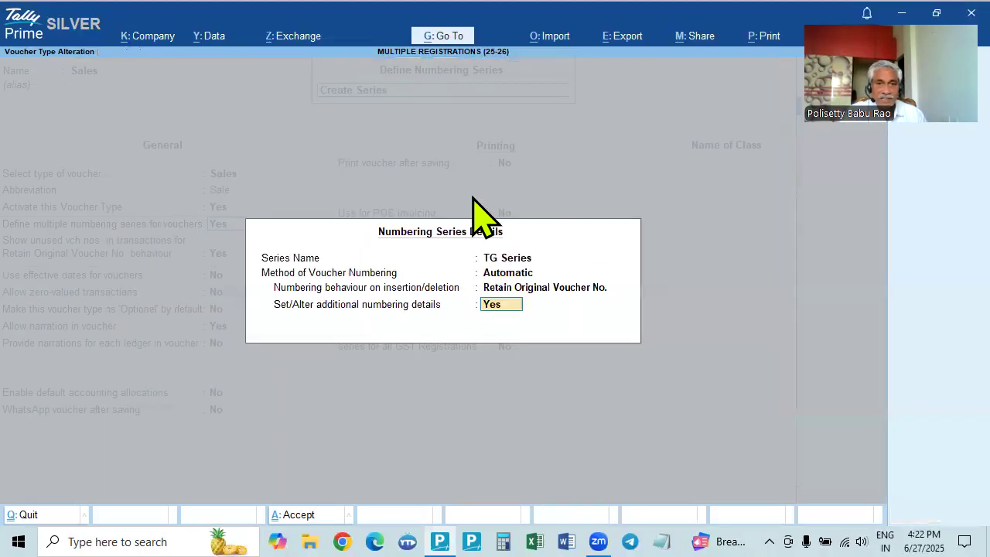
{"action": "key", "text": "Return"}
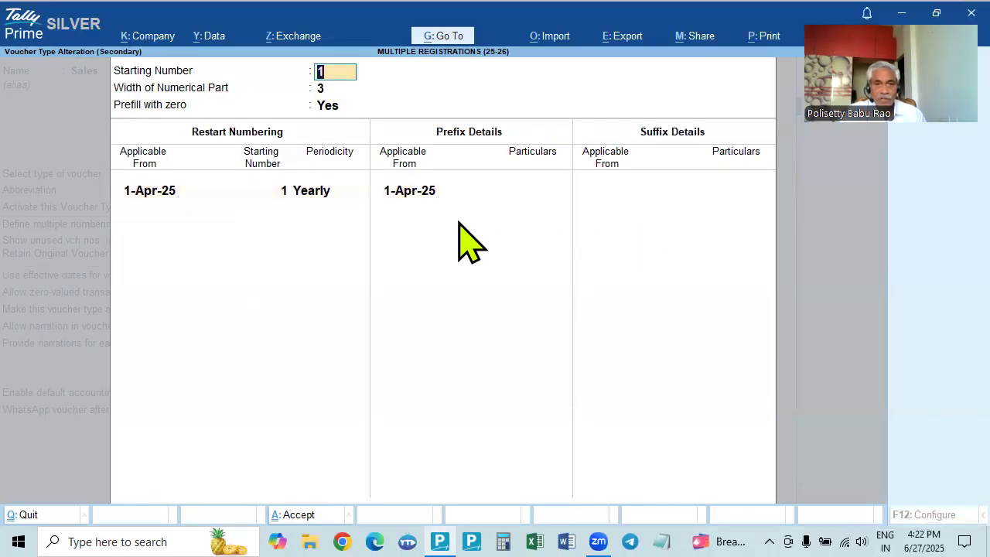
{"action": "left_click", "coordinate": [430, 195]}
{"action": "key", "text": "Return"}
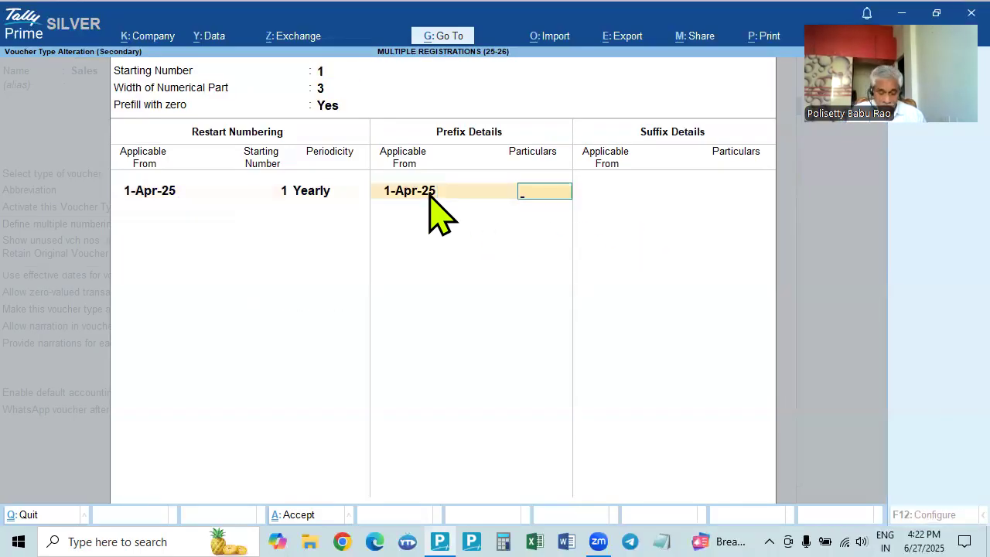
{"action": "type", "text": "TG"}
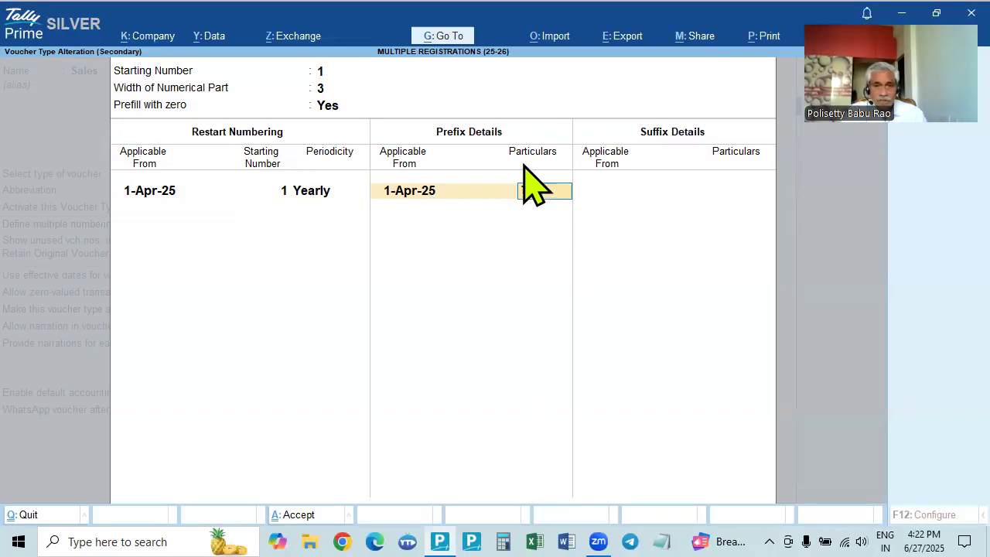
{"action": "key", "text": "Return"}
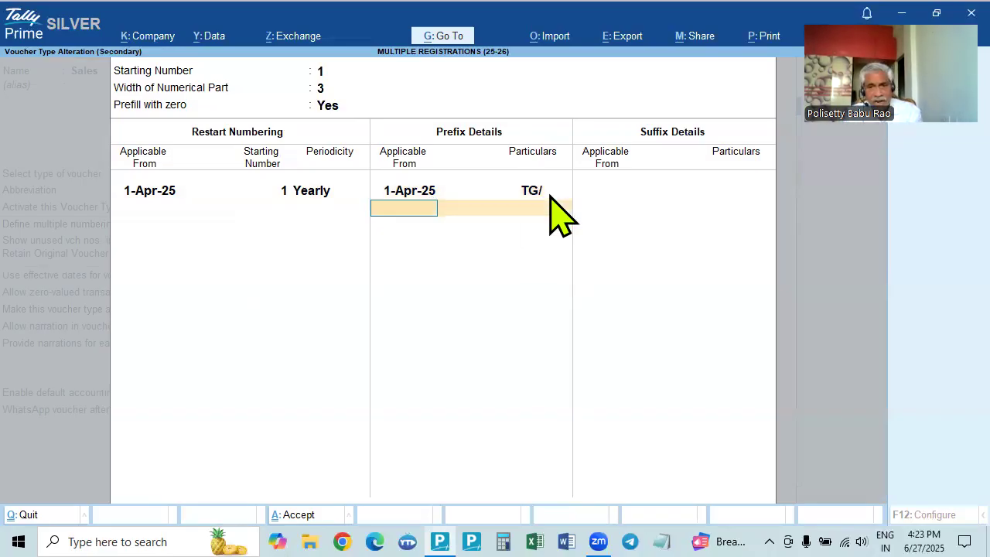
Try /SEL as the suffix applicable from 1-Apr-25, and clear the suffix entry again
{"action": "key", "text": "Return"}
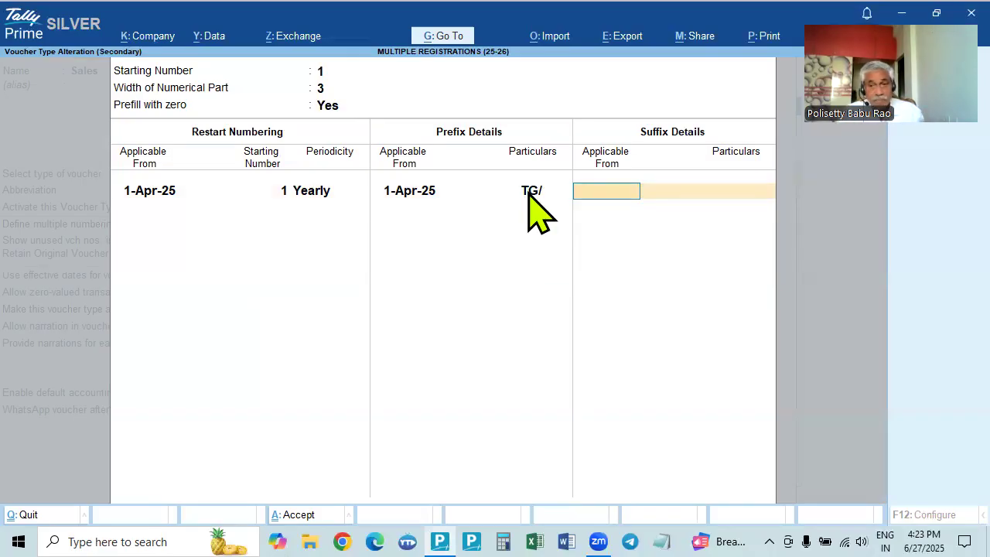
{"action": "type", "text": "1.4"}
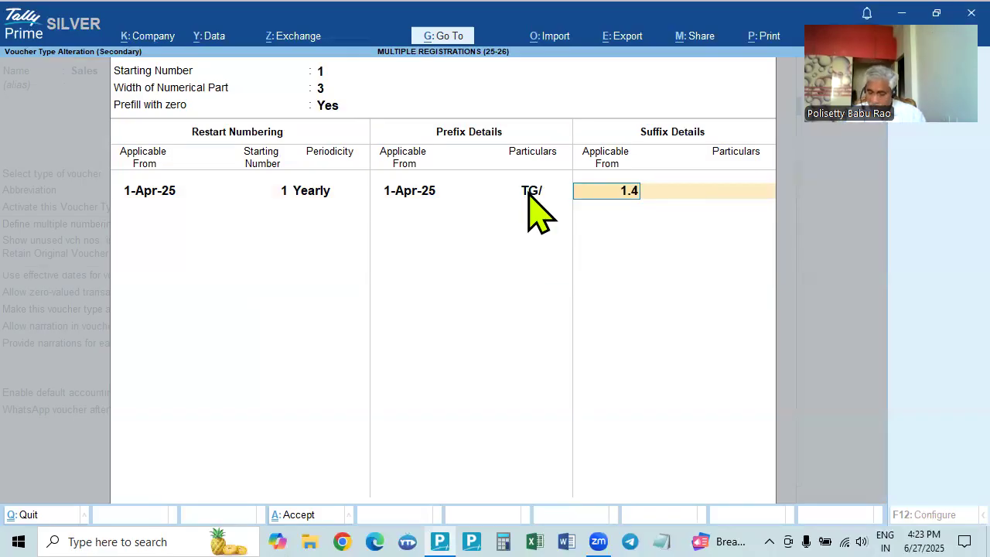
{"action": "key", "text": "Return"}
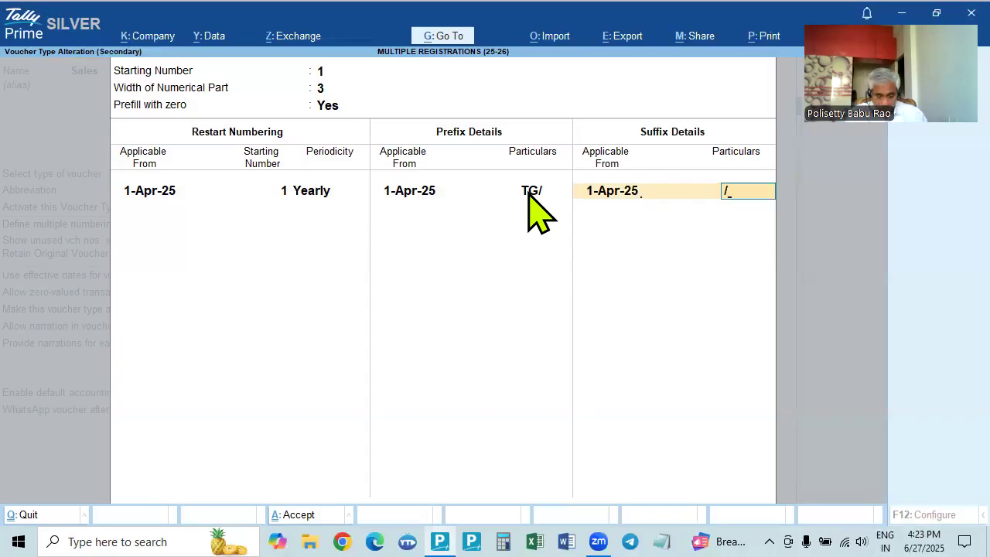
{"action": "type", "text": "/SL"}
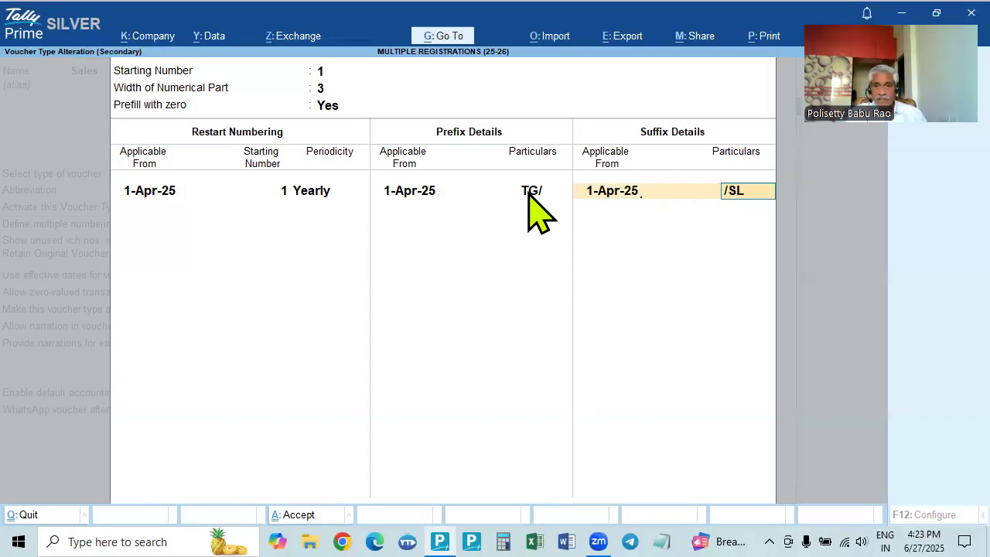
{"action": "key", "text": "BackSpace"}
{"action": "type", "text": "EL"}
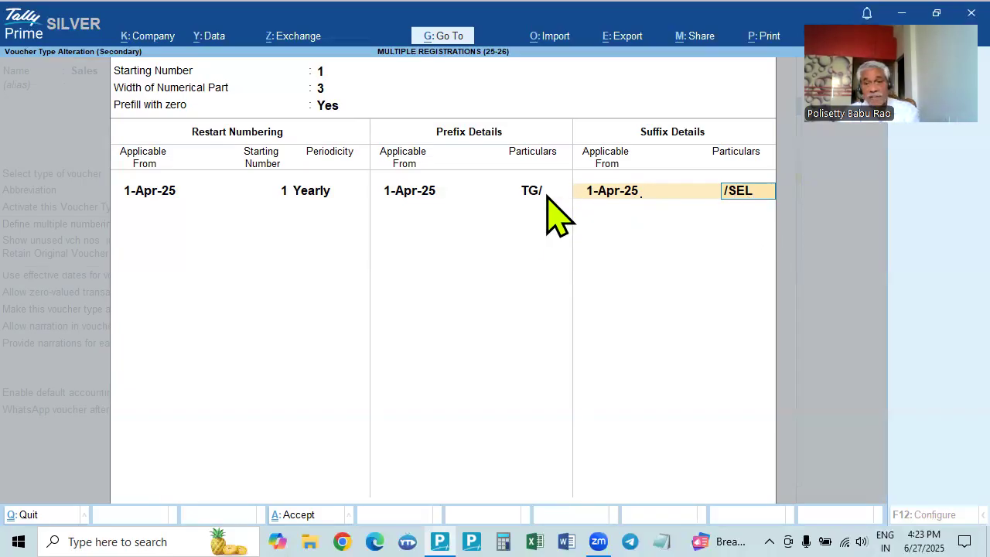
{"action": "key", "text": "BackSpace"}
{"action": "key", "text": "BackSpace"}
{"action": "key", "text": "BackSpace"}
{"action": "key", "text": "BackSpace"}
{"action": "key", "text": "BackSpace"}
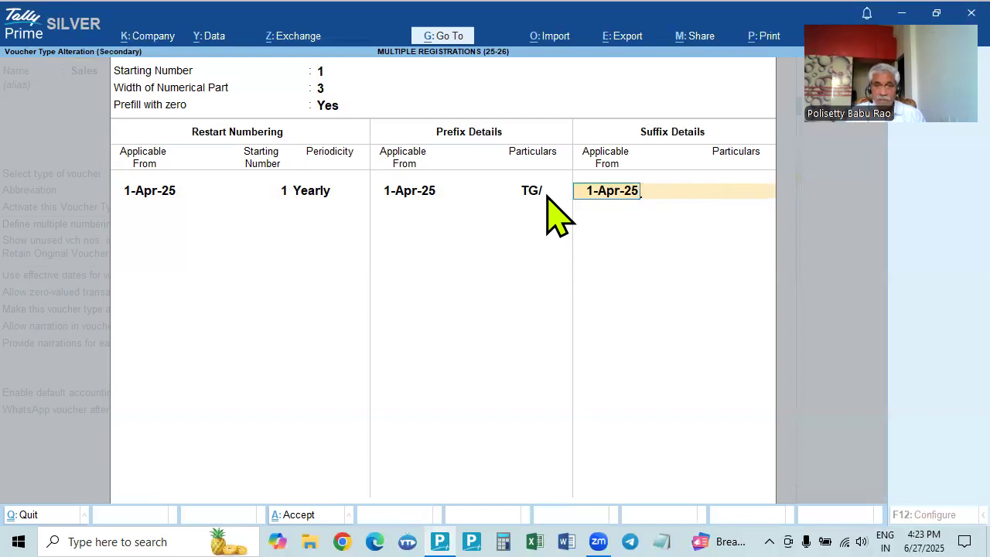
{"action": "key", "text": "BackSpace"}
{"action": "key", "text": "BackSpace"}
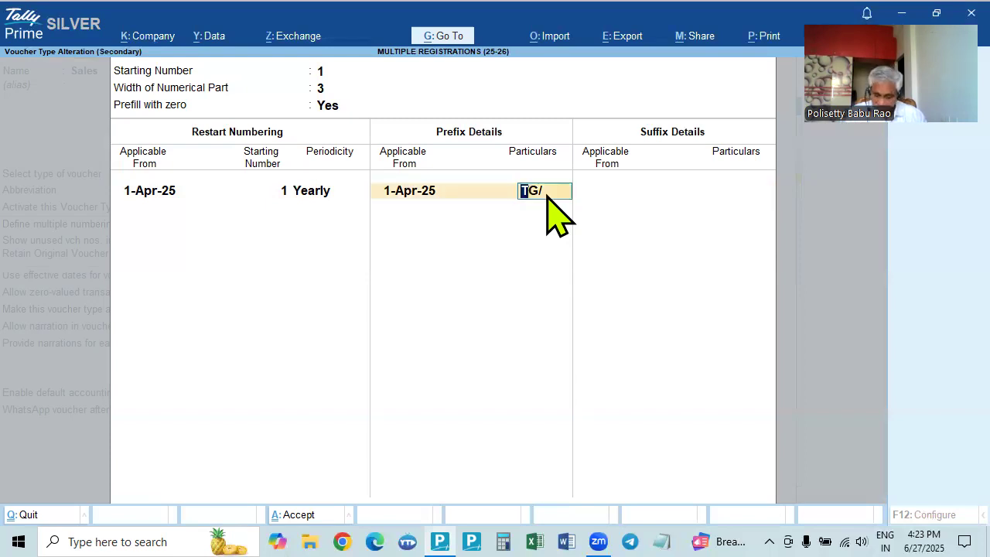
Extend the TG Series prefix to TG/SEL/
{"action": "type", "text": "SEL"}
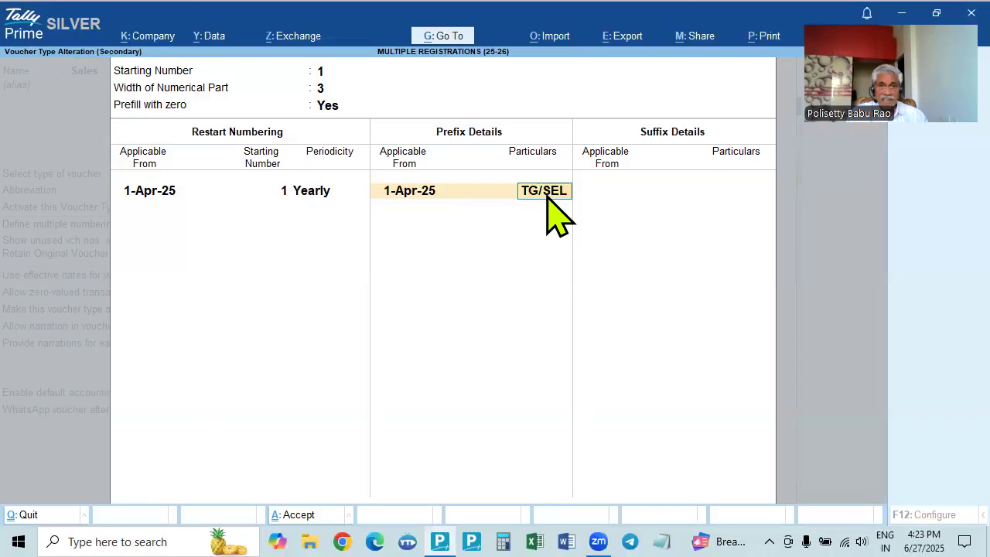
{"action": "type", "text": "/"}
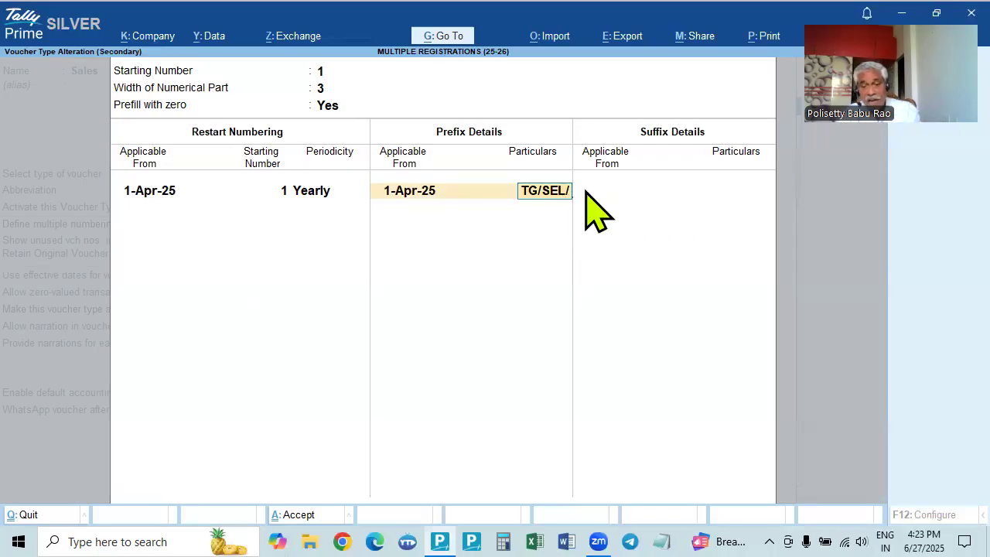
Save the TG Series numbering details with the TG/SEL/ prefix and no suffix
{"action": "key", "text": "Return"}
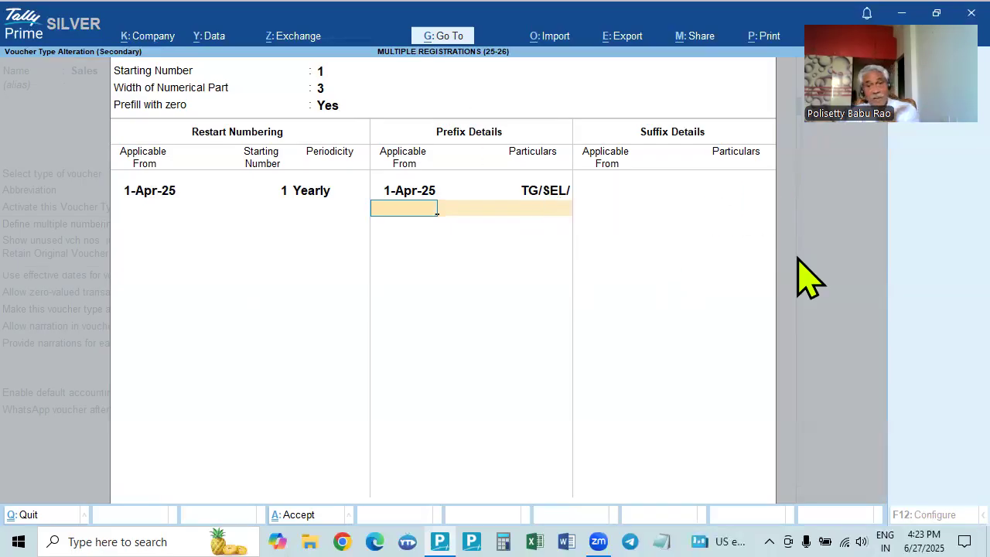
{"action": "key", "text": "Return"}
{"action": "key", "text": "Return"}
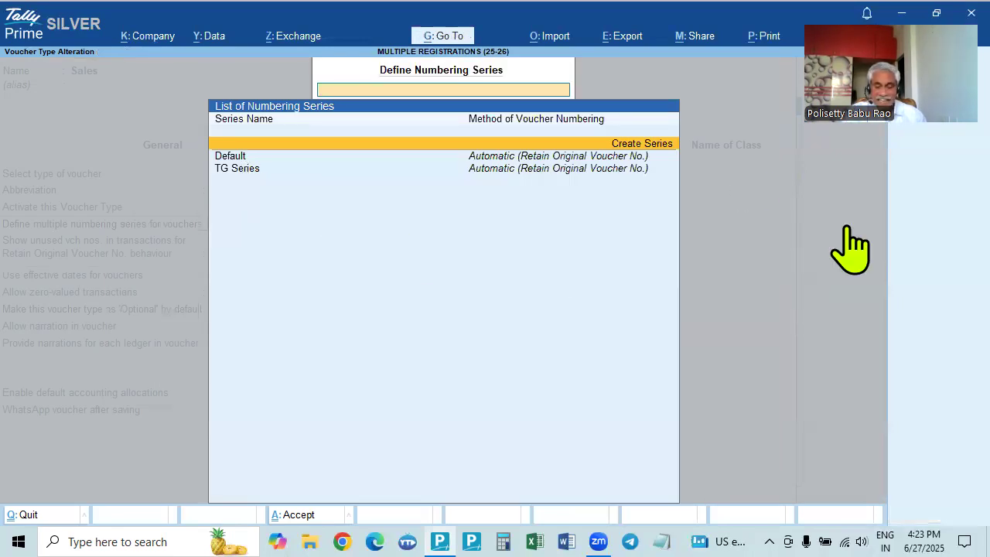
Create a numbering series named AP Series with Automatic numbering, Retain Original Voucher No. and additional numbering details enabled
{"action": "key", "text": "Return"}
{"action": "type", "text": "AP Series"}
{"action": "key", "text": "Return"}
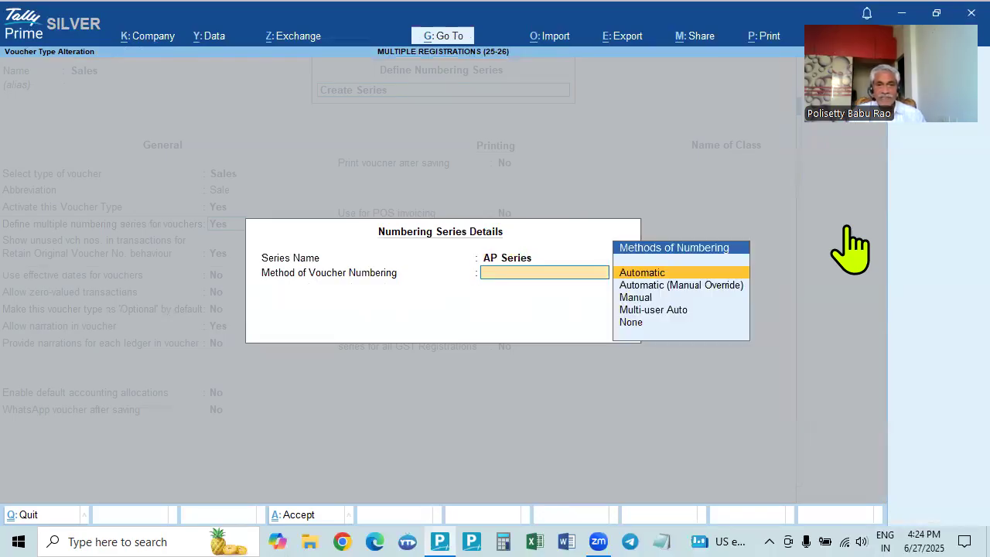
{"action": "key", "text": "Return"}
{"action": "key", "text": "Return"}
{"action": "type", "text": "y"}
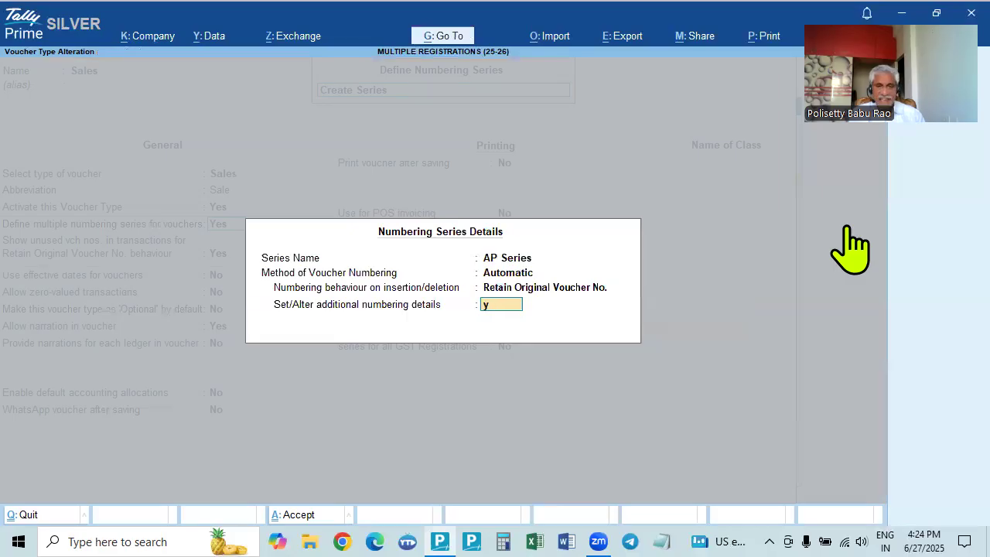
{"action": "key", "text": "Return"}
Keep AP Series starting at 1, with a numerical width of 3 and zero prefill enabled
{"action": "key", "text": "Return"}
{"action": "type", "text": "3"}
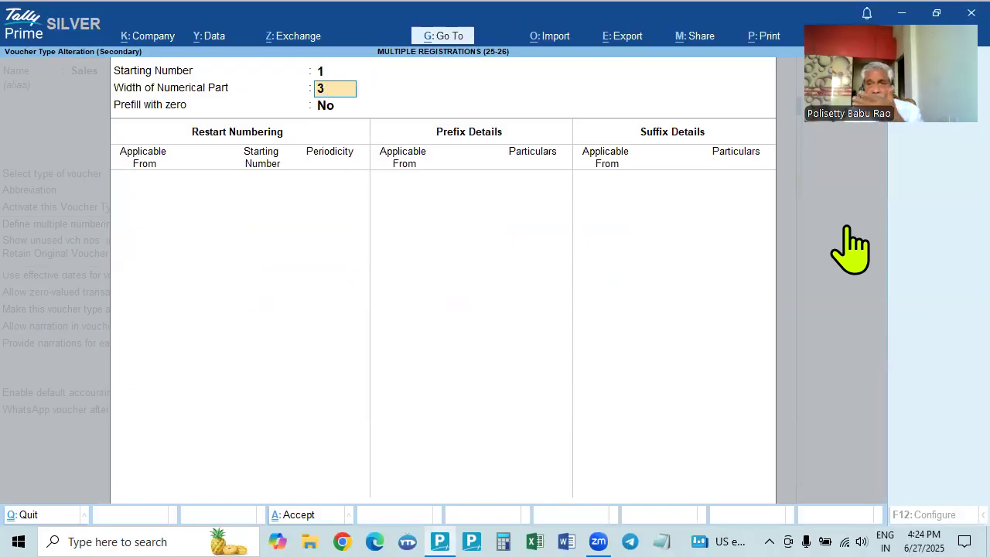
{"action": "key", "text": "Return"}
{"action": "type", "text": "y"}
{"action": "key", "text": "Return"}
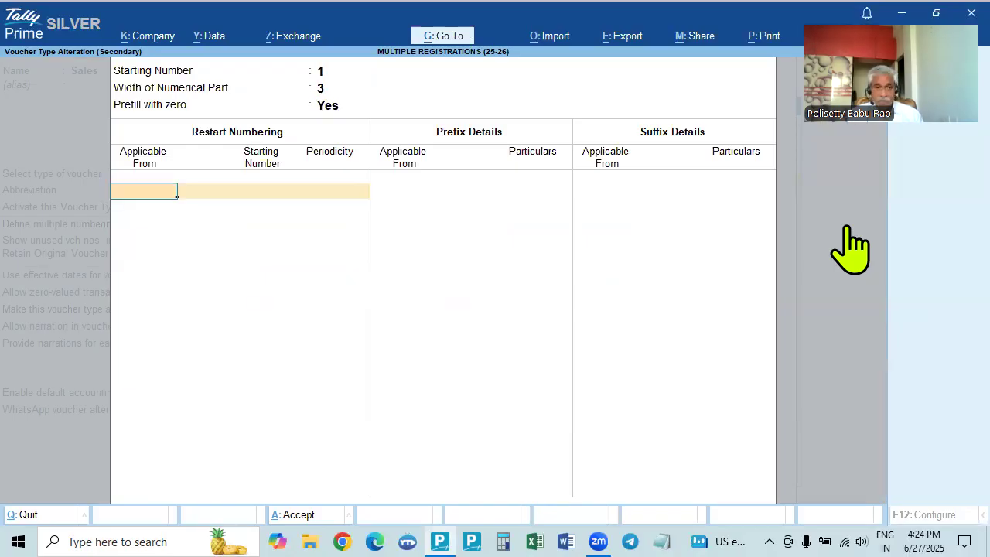
Restart AP Series numbering from 1-Apr-25 with starting number 1 and Yearly periodicity
{"action": "type", "text": "1.4"}
{"action": "key", "text": "Return"}
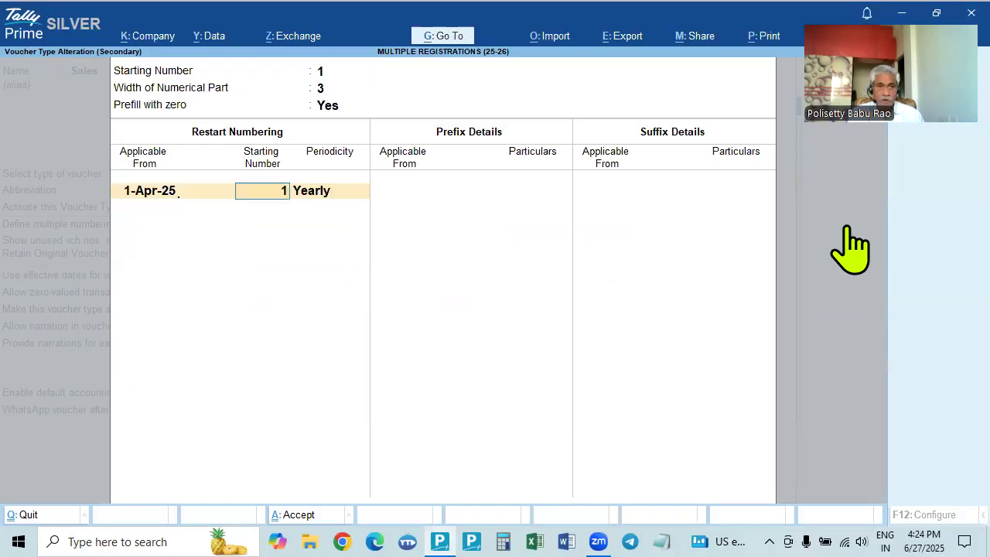
{"action": "key", "text": "Return"}
{"action": "key", "text": "Return"}
{"action": "key", "text": "Return"}
Add the prefix AP/SEL/ applicable from 1-Apr-25 and save the AP Series
{"action": "type", "text": "1.4"}
{"action": "key", "text": "Return"}
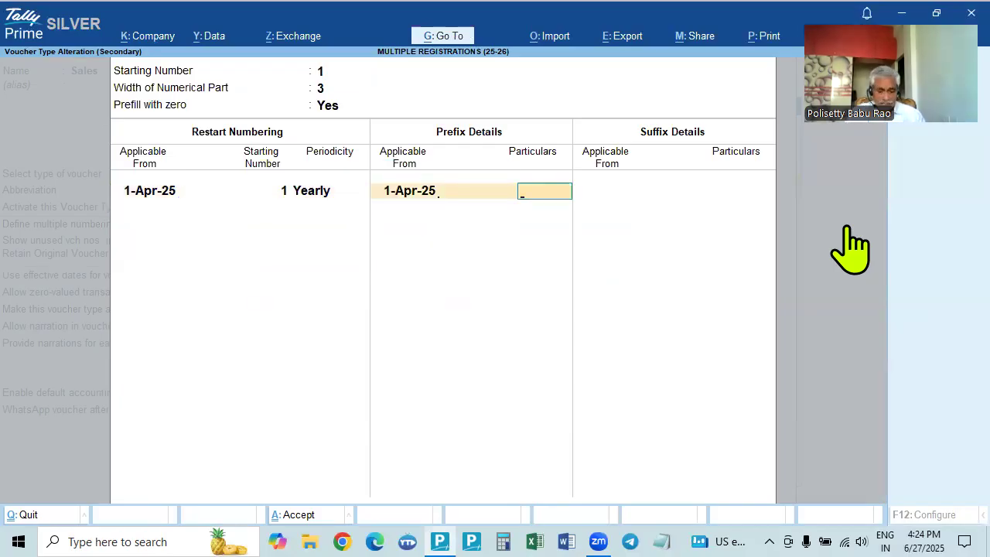
{"action": "type", "text": "AP"}
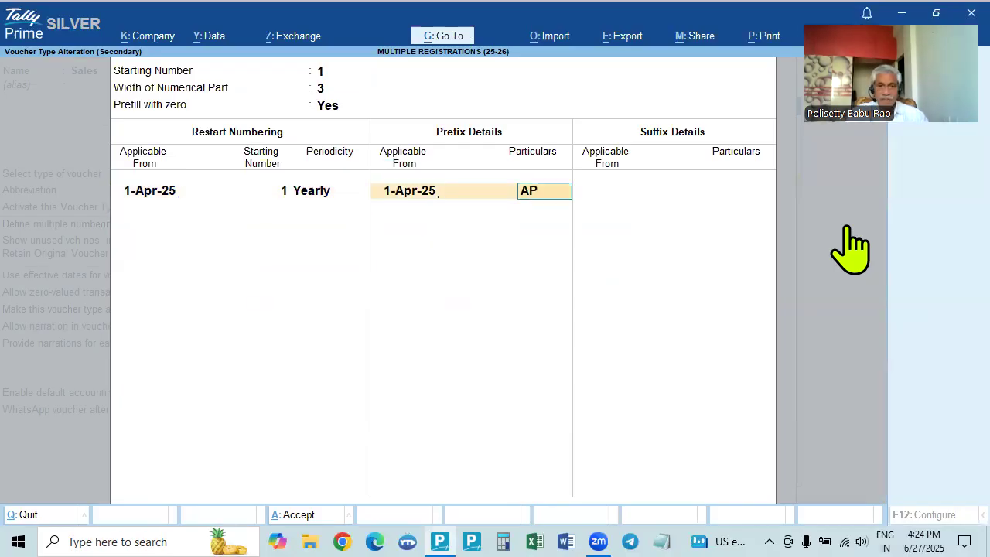
{"action": "type", "text": "/SEL/"}
{"action": "key", "text": "Return"}
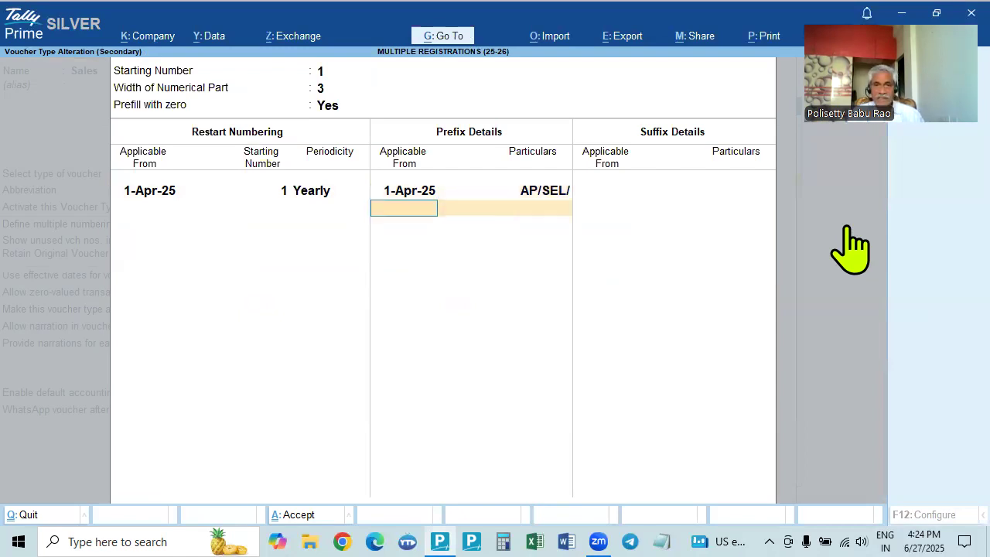
{"action": "key", "text": "Return"}
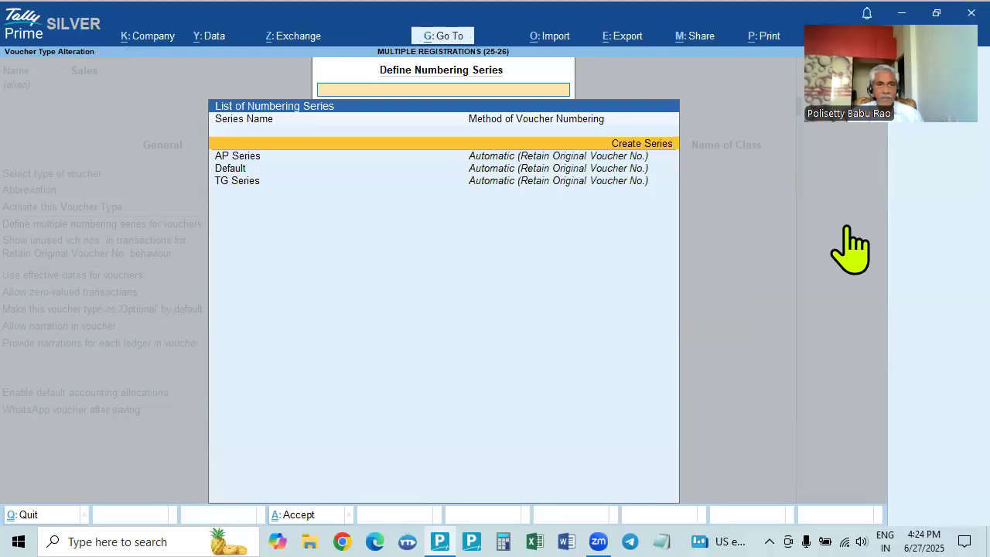
Create a numbering series named TN Series with Automatic numbering, Retain Original Voucher No. and additional numbering details enabled
{"action": "key", "text": "Return"}
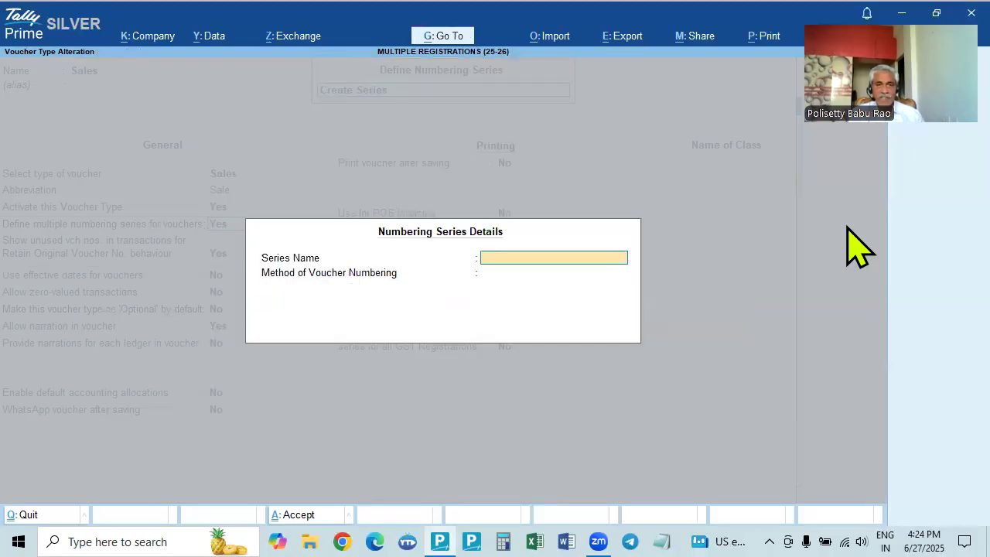
{"action": "type", "text": "TN Series"}
{"action": "key", "text": "Return"}
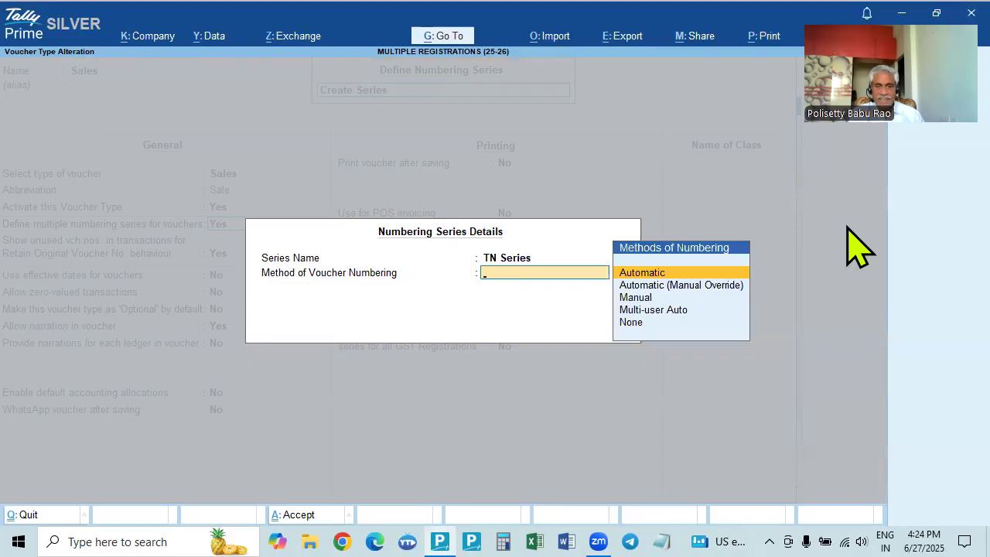
{"action": "key", "text": "Return"}
{"action": "key", "text": "Return"}
{"action": "type", "text": "y"}
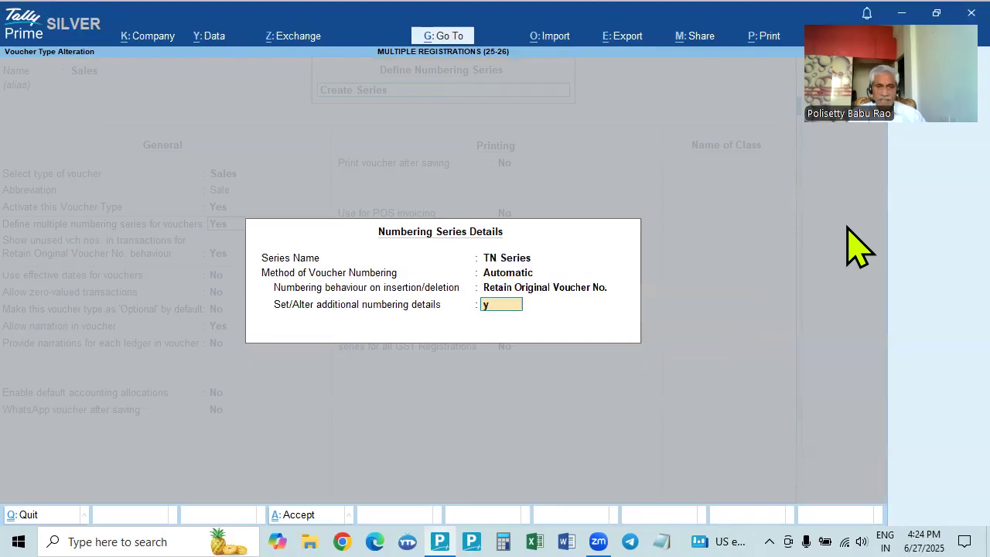
{"action": "key", "text": "Return"}
Keep TN Series starting at 1, with a numerical width of 3 and zero prefill enabled
{"action": "key", "text": "Return"}
{"action": "type", "text": "3"}
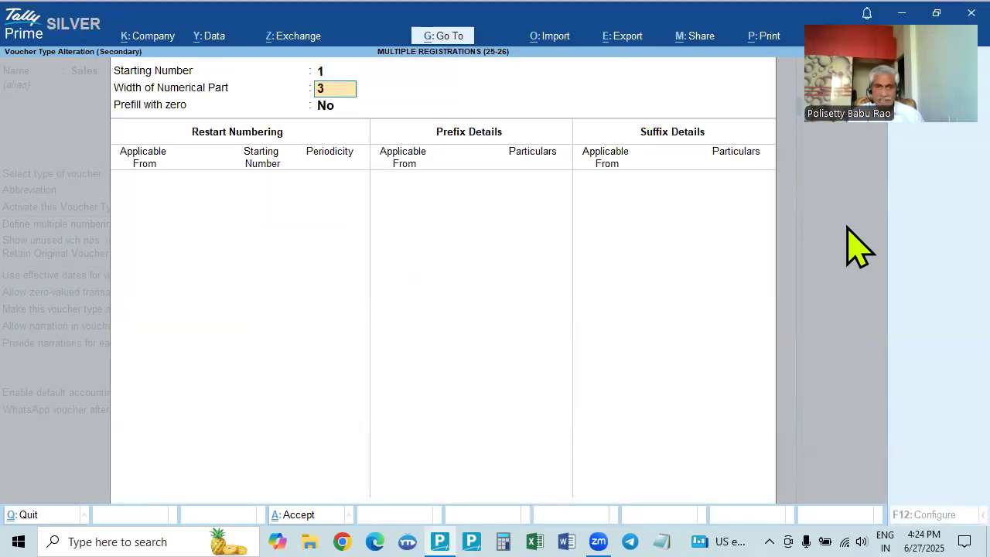
{"action": "key", "text": "Return"}
{"action": "type", "text": "y"}
{"action": "key", "text": "Return"}
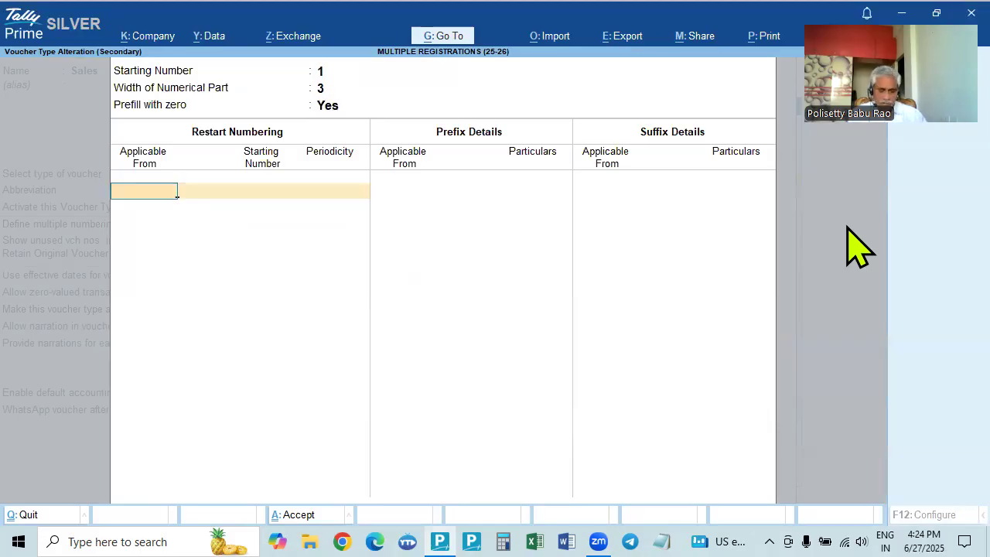
Restart TN Series numbering from 1-Apr-25 with starting number 1 and Yearly periodicity
{"action": "type", "text": "1.4"}
{"action": "key", "text": "Return"}
{"action": "key", "text": "Return"}
{"action": "key", "text": "Return"}
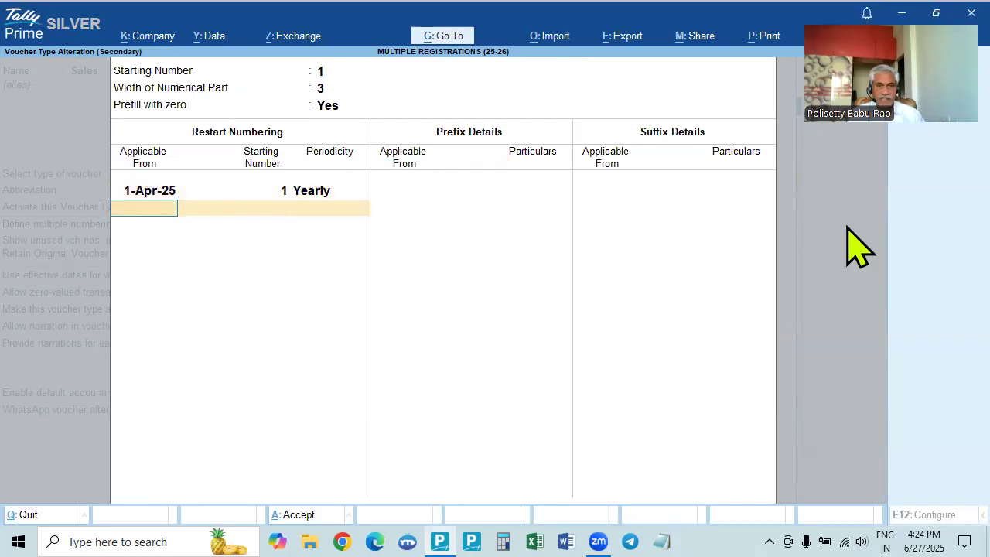
{"action": "key", "text": "Return"}
Add the prefix TN/SEL/ applicable from 1-Apr-25 and save the TN Series
{"action": "type", "text": "1.4"}
{"action": "key", "text": "Return"}
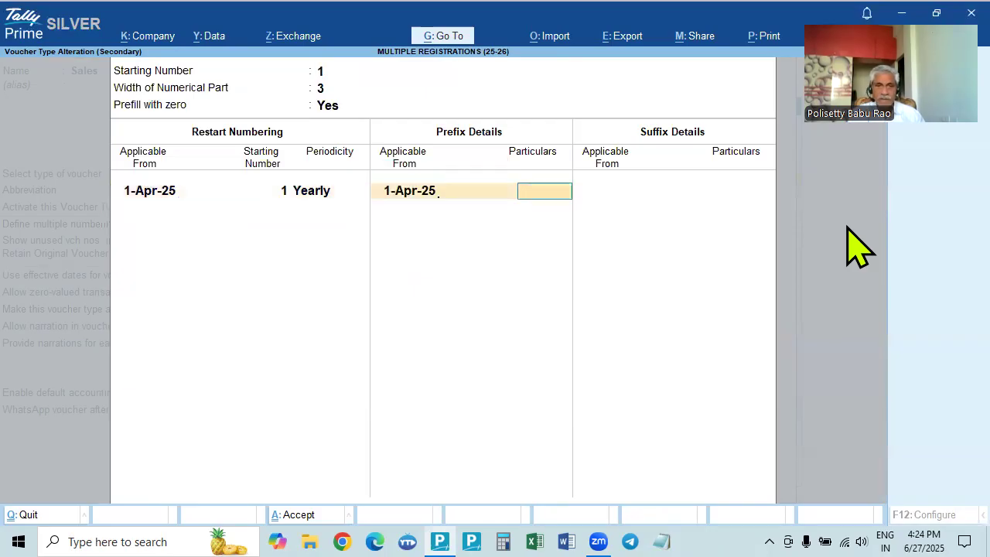
{"action": "type", "text": "TN"}
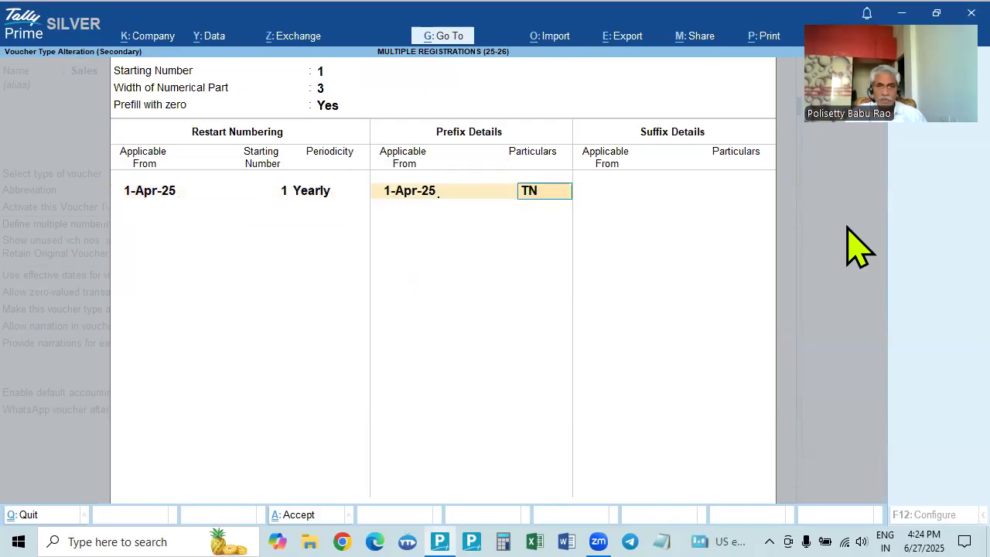
{"action": "type", "text": "/SEL/"}
{"action": "key", "text": "Return"}
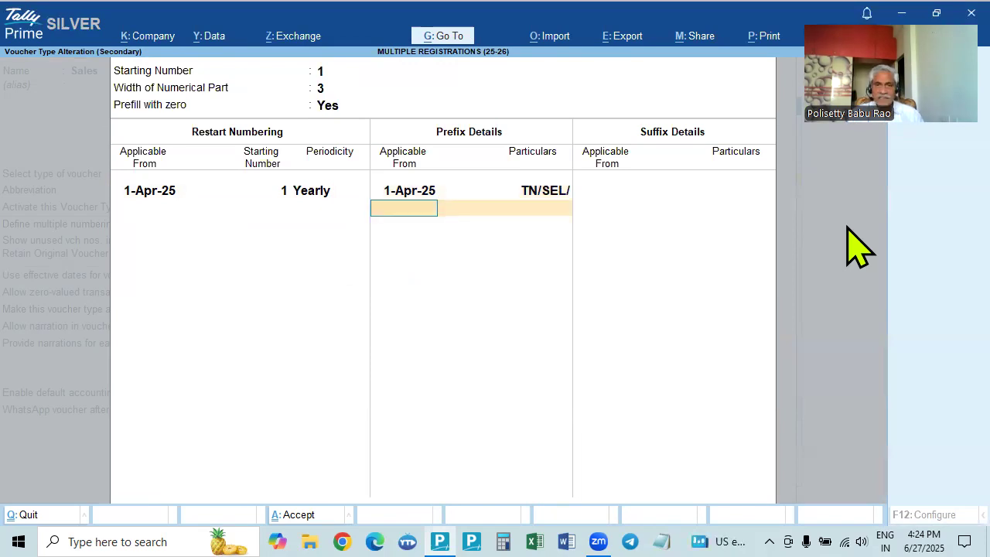
{"action": "key", "text": "Return"}
{"action": "key", "text": "Return"}
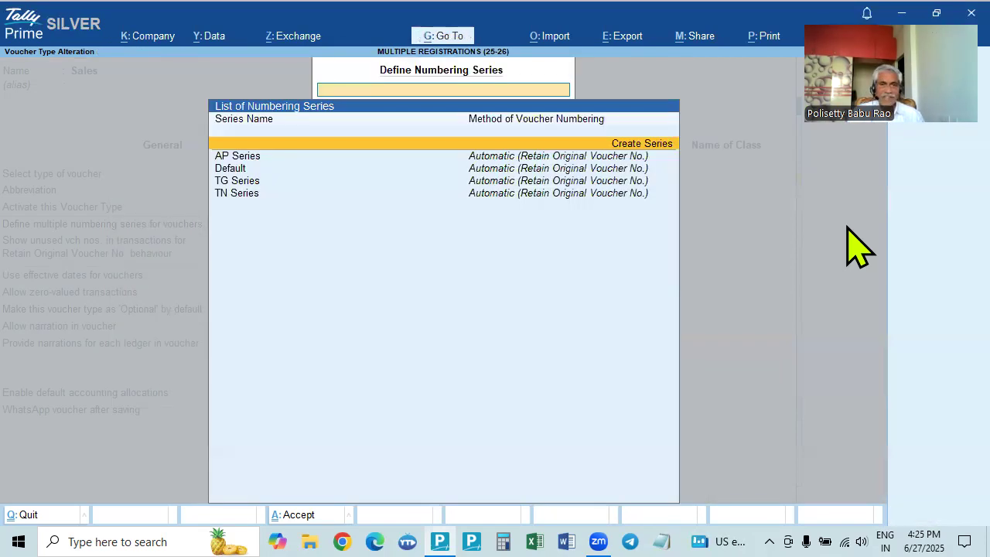
Review the series defined so far in the list of numbering series
{"action": "key", "text": "Down"}
{"action": "key", "text": "Down"}
{"action": "key", "text": "Down"}
{"action": "key", "text": "Down"}
{"action": "key", "text": "Up"}
{"action": "key", "text": "Up"}
{"action": "key", "text": "Up"}
{"action": "key", "text": "Up"}
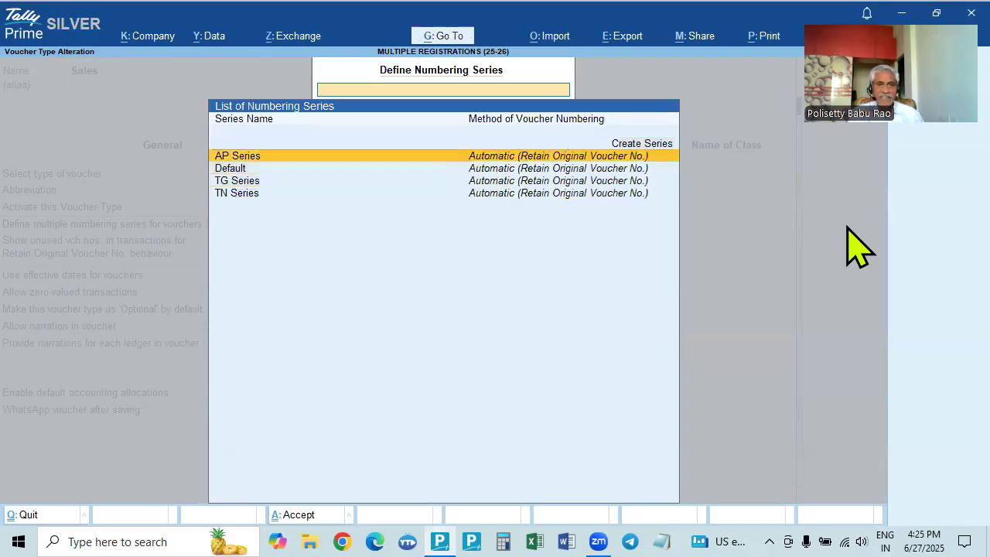
Create a numbering series named KA Series with Automatic numbering, Retain Original Voucher No. and additional numbering details enabled
{"action": "key", "text": "Return"}
{"action": "type", "text": "Ka"}
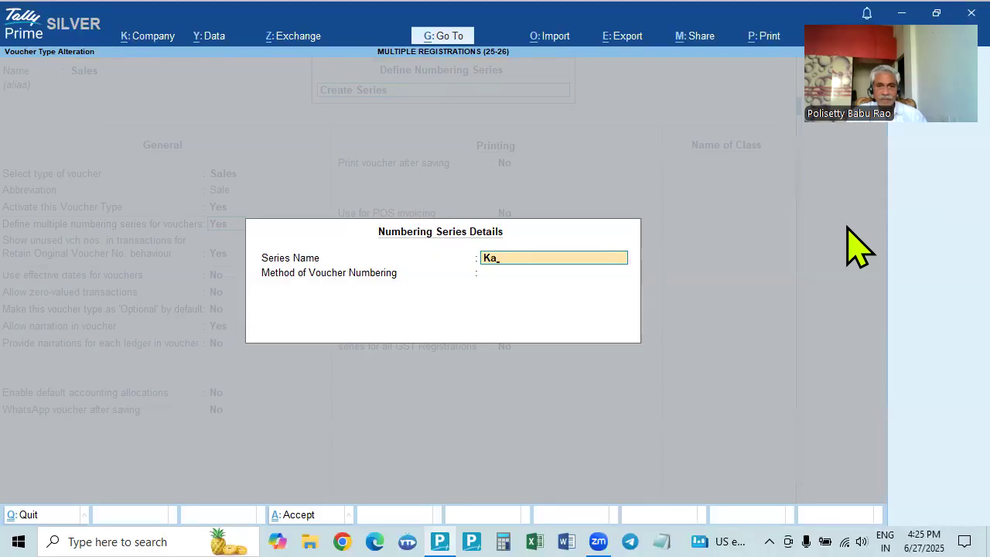
{"action": "key", "text": "BackSpace"}
{"action": "type", "text": "A"}
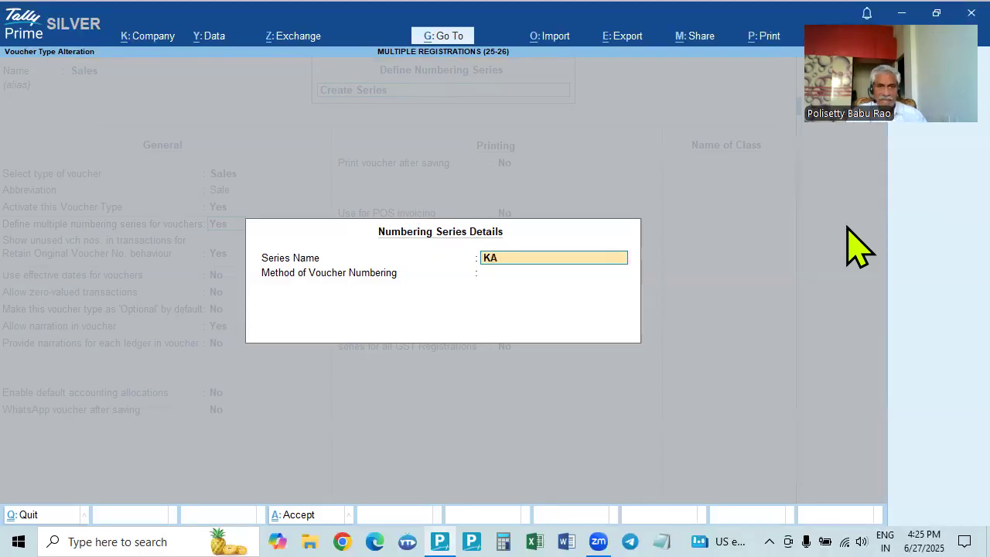
{"action": "type", "text": " S"}
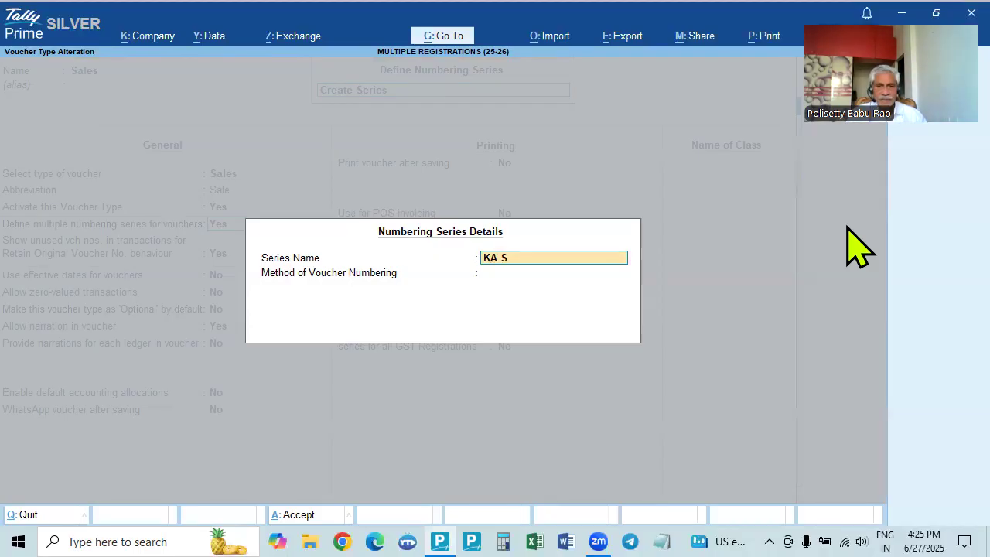
{"action": "type", "text": "eries"}
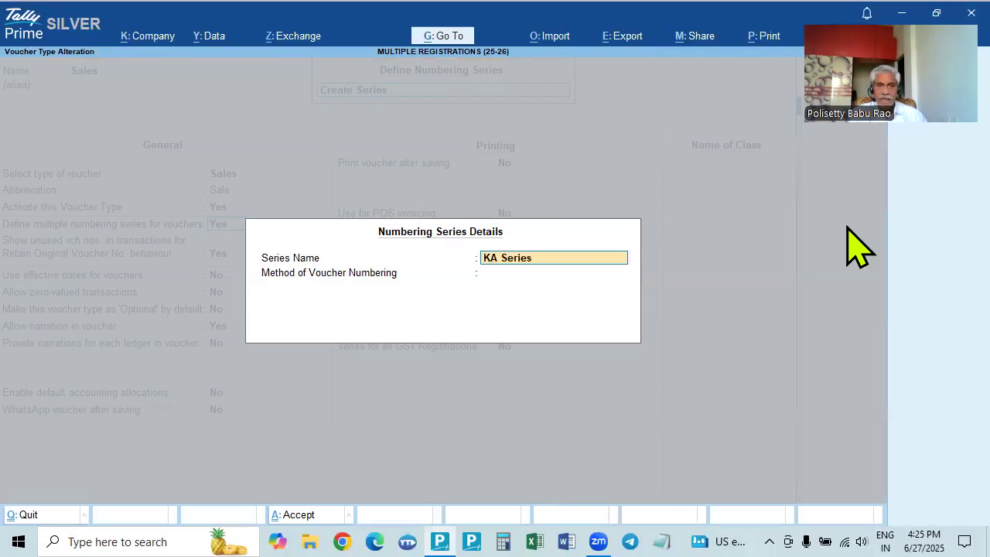
{"action": "key", "text": "Return"}
{"action": "key", "text": "Return"}
{"action": "key", "text": "Return"}
{"action": "type", "text": "y"}
{"action": "key", "text": "Return"}
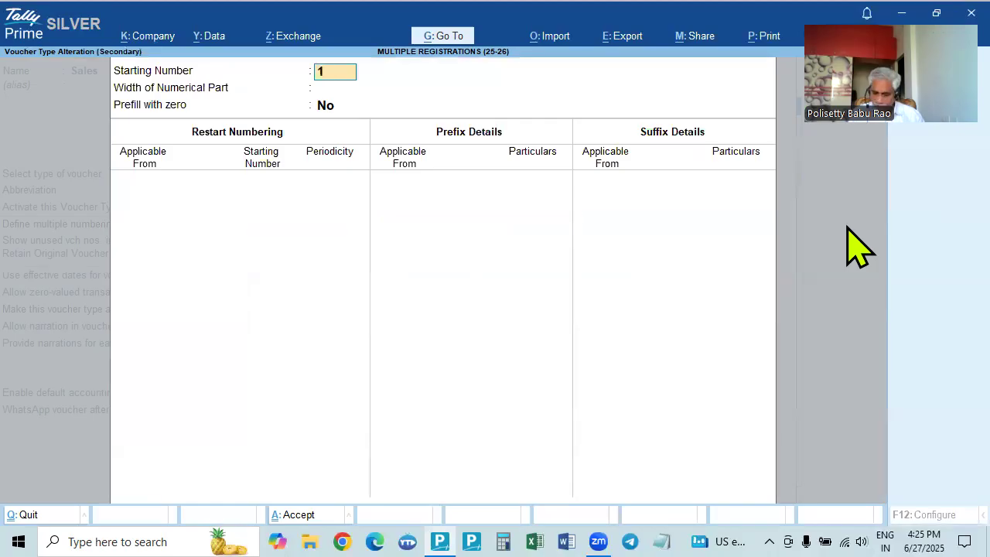
Keep KA Series starting at 1, with a numerical width of 3 and zero prefill enabled
{"action": "key", "text": "Return"}
{"action": "type", "text": "3"}
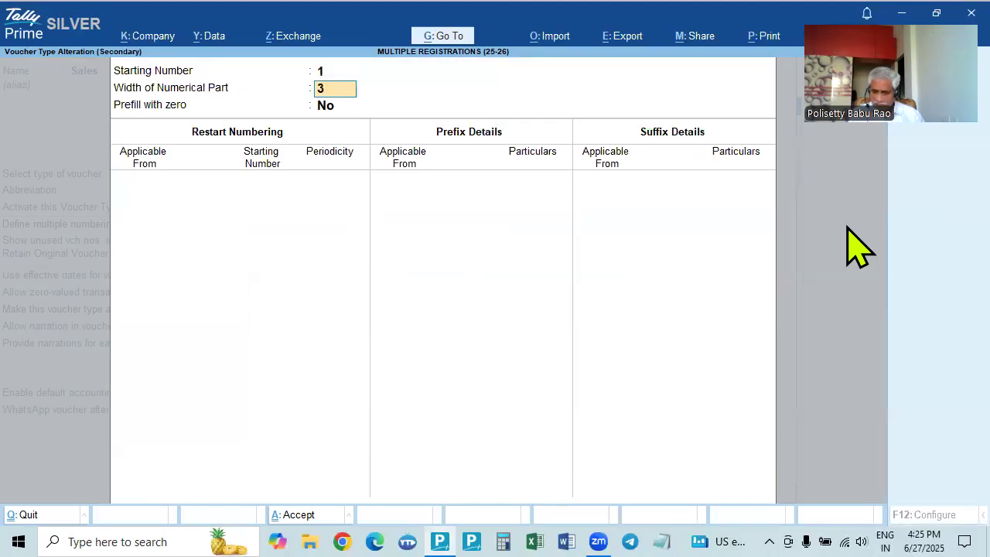
{"action": "key", "text": "Return"}
{"action": "type", "text": "y"}
{"action": "key", "text": "Return"}
Restart KA Series numbering from 1-Apr-25 with starting number 1 and Yearly periodicity
{"action": "type", "text": "1-4"}
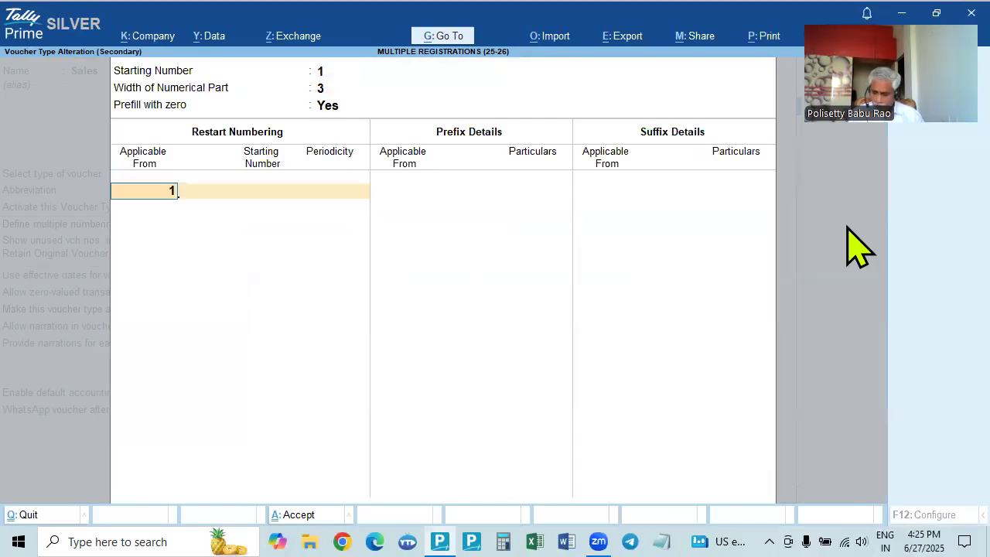
{"action": "key", "text": "Return"}
{"action": "key", "text": "Return"}
{"action": "key", "text": "Return"}
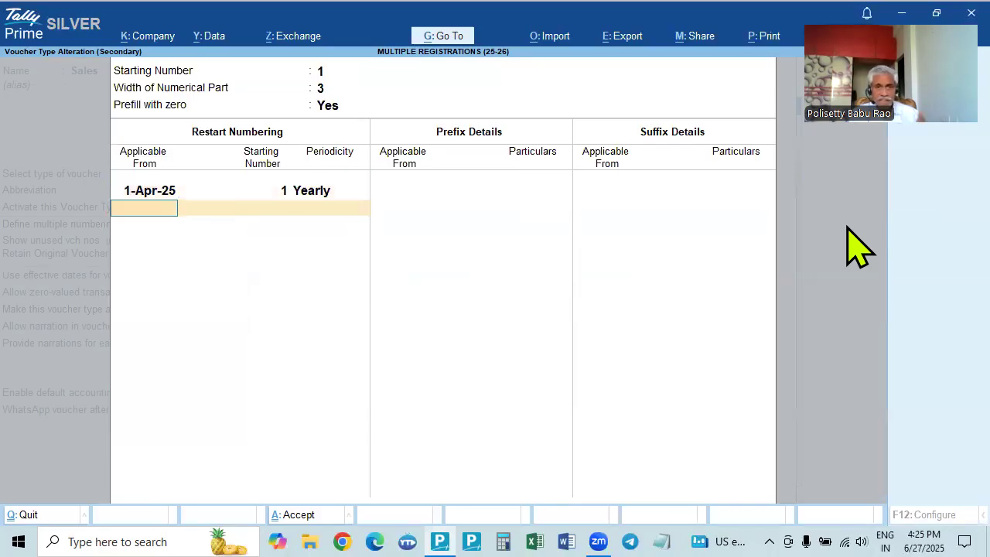
{"action": "key", "text": "Return"}
Add the prefix KA/SEL/ applicable from 1-Apr-25 and save the KA Series
{"action": "type", "text": "1-4"}
{"action": "key", "text": "Return"}
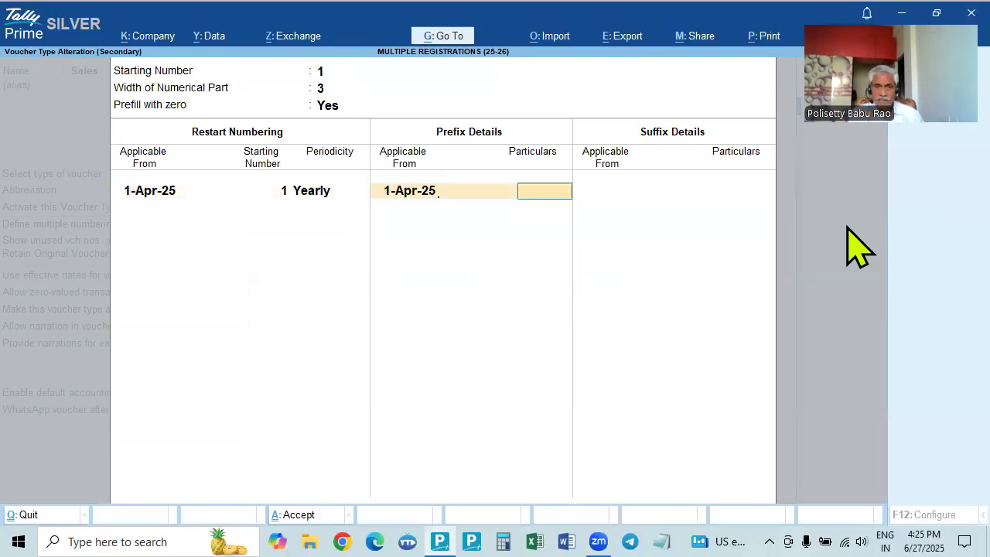
{"action": "type", "text": "KA/SE"}
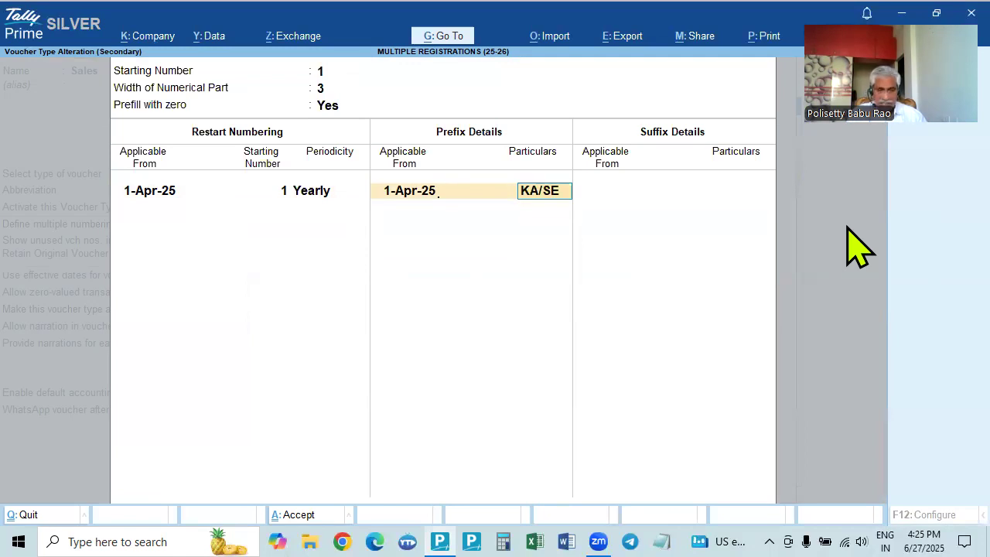
{"action": "type", "text": "L/"}
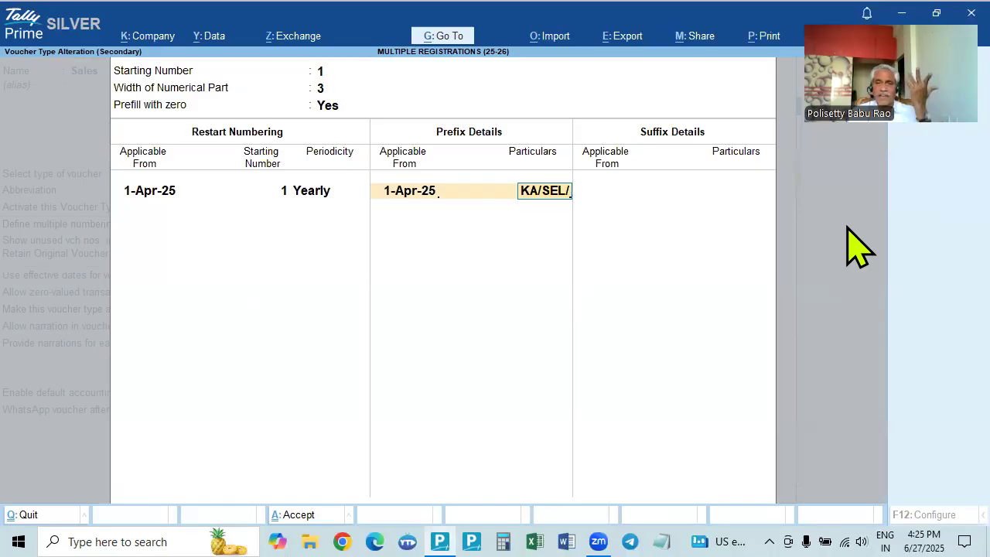
{"action": "key", "text": "Return"}
{"action": "key", "text": "ctrl+a"}
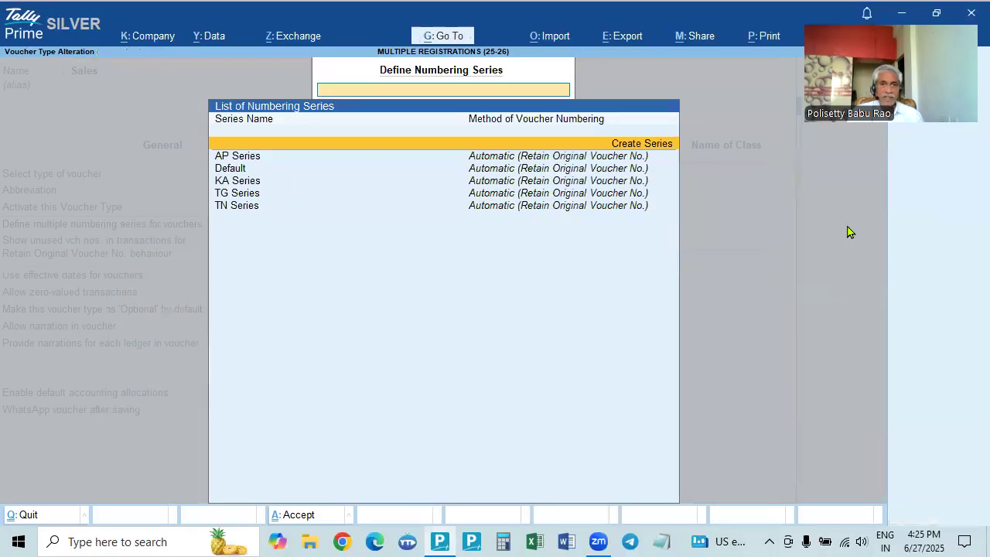
Delete the Default numbering series from the Sales voucher type and close the numbering series list
{"action": "left_click", "coordinate": [240, 172]}
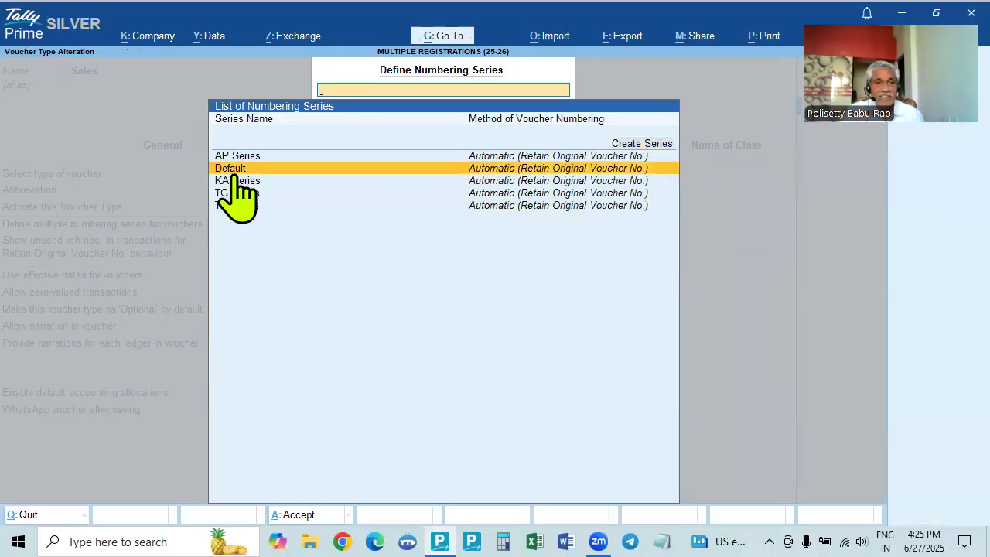
{"action": "left_click", "coordinate": [236, 171]}
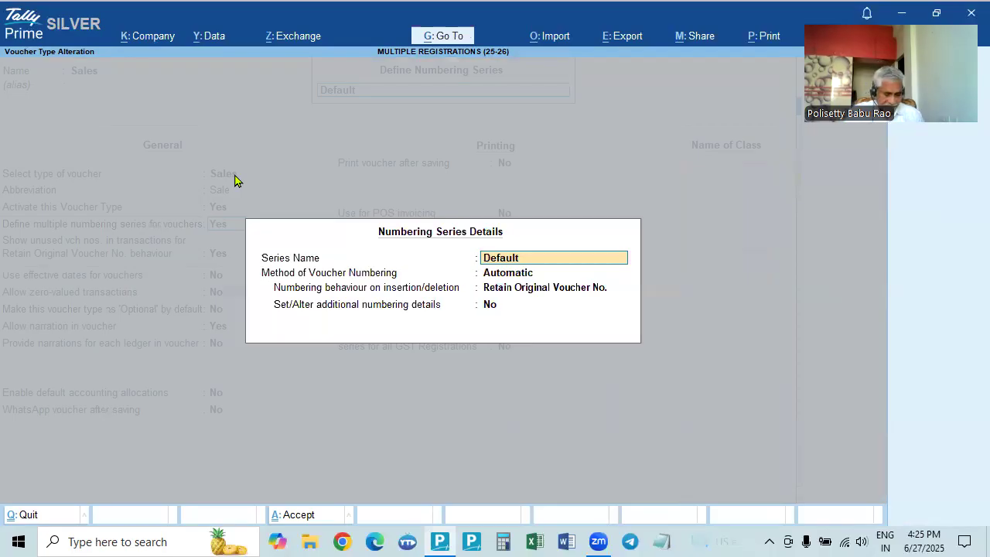
{"action": "key", "text": "alt+d"}
{"action": "key", "text": "y"}
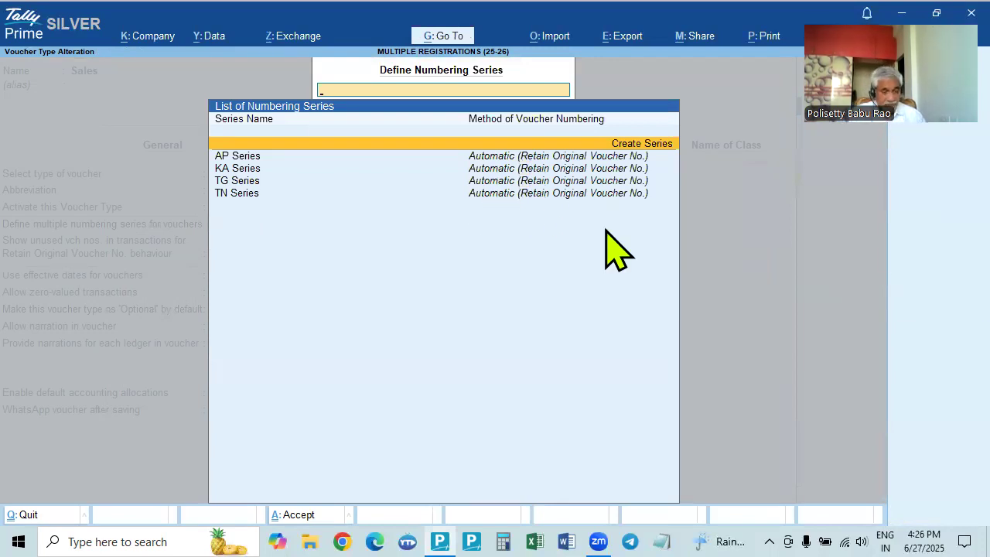
{"action": "key", "text": "Escape"}
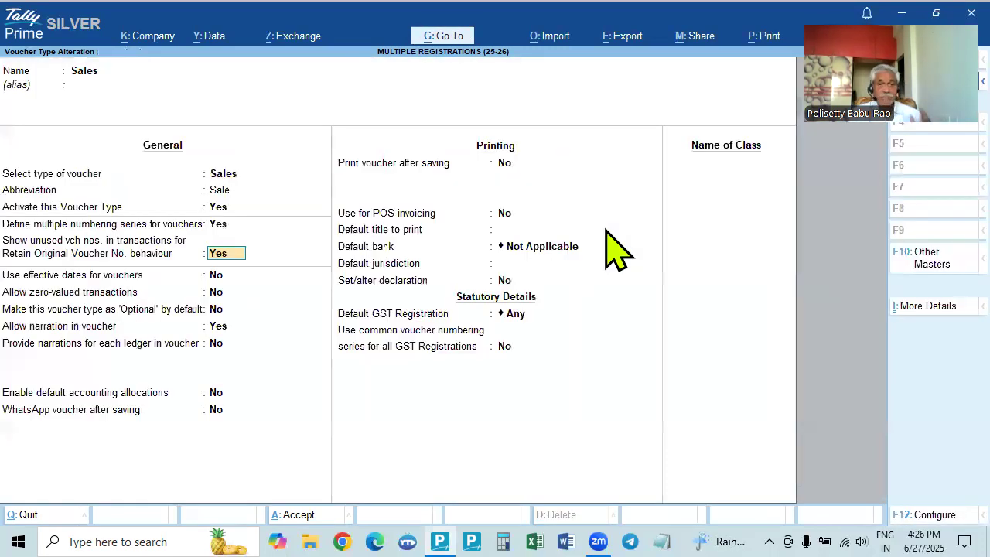
Keep unused voucher numbers shown for the Sales voucher type and accept its remaining general and printing settings unchanged
{"action": "left_click", "coordinate": [215, 253]}
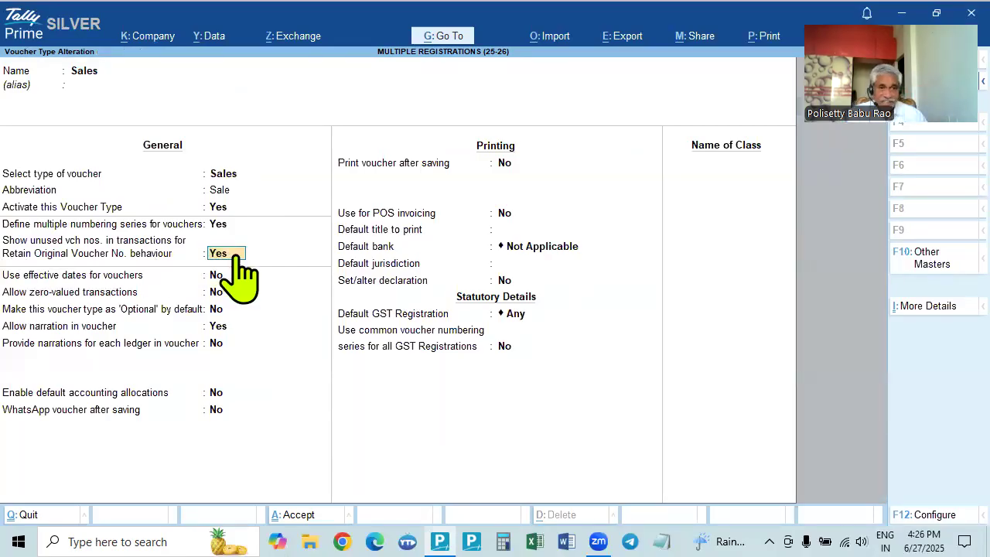
{"action": "key", "text": "Return"}
{"action": "key", "text": "Return"}
{"action": "key", "text": "Return"}
{"action": "key", "text": "Return"}
{"action": "key", "text": "Return"}
{"action": "key", "text": "Return"}
{"action": "key", "text": "Return"}
{"action": "key", "text": "Return"}
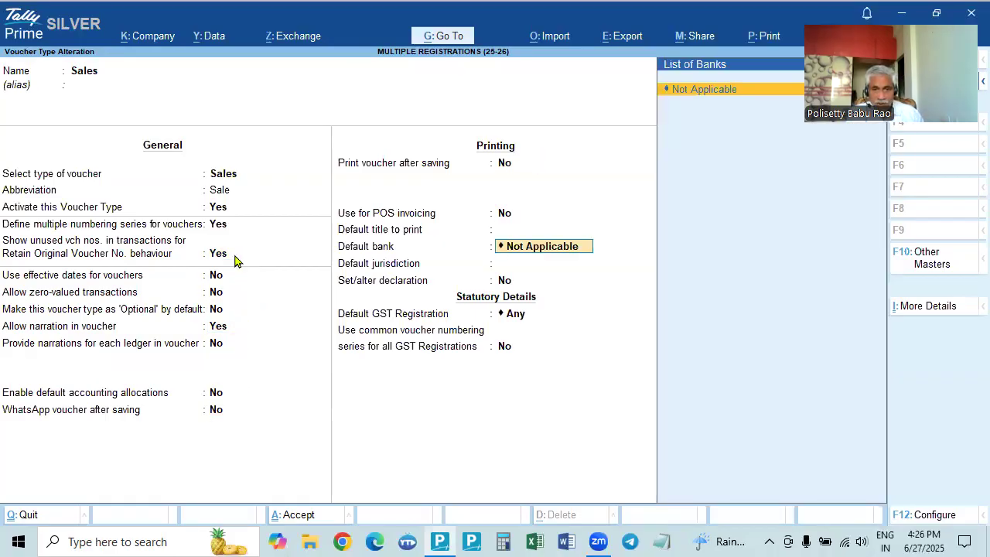
{"action": "key", "text": "Return"}
{"action": "key", "text": "Return"}
{"action": "key", "text": "Return"}
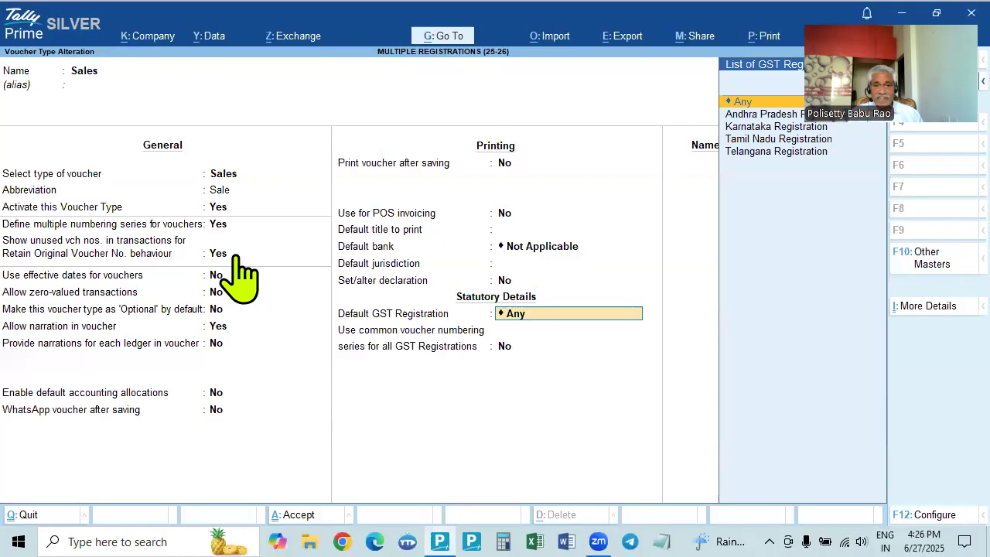
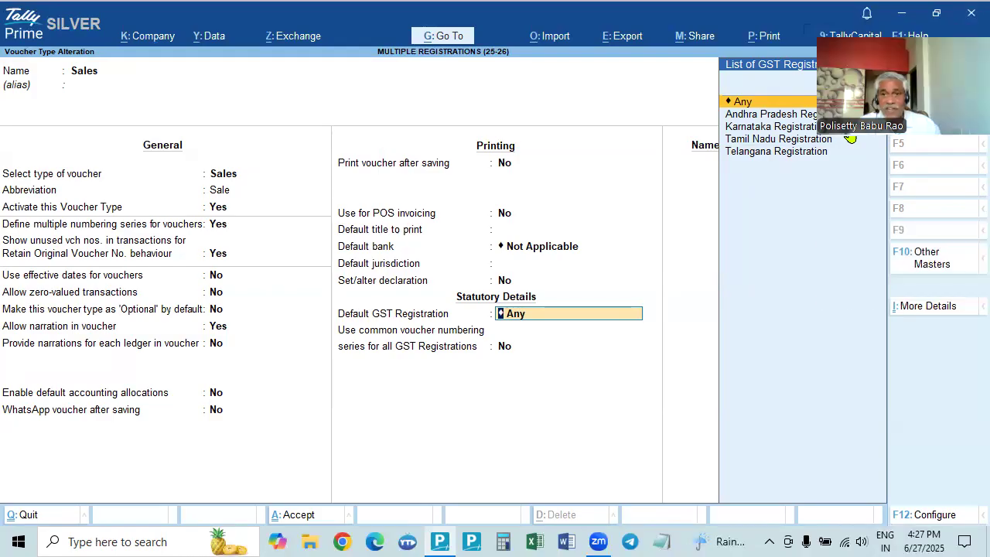
Keep the default GST registration as Any and common voucher numbering for all GST registrations as No, and save the Sales voucher type
{"action": "key", "text": "Return"}
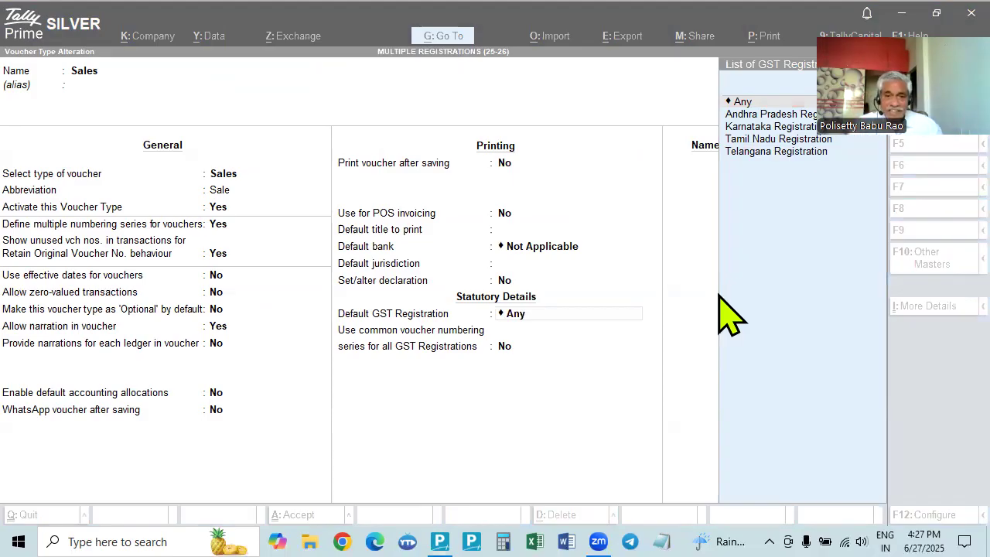
{"action": "left_click", "coordinate": [516, 316]}
{"action": "key", "text": "Return"}
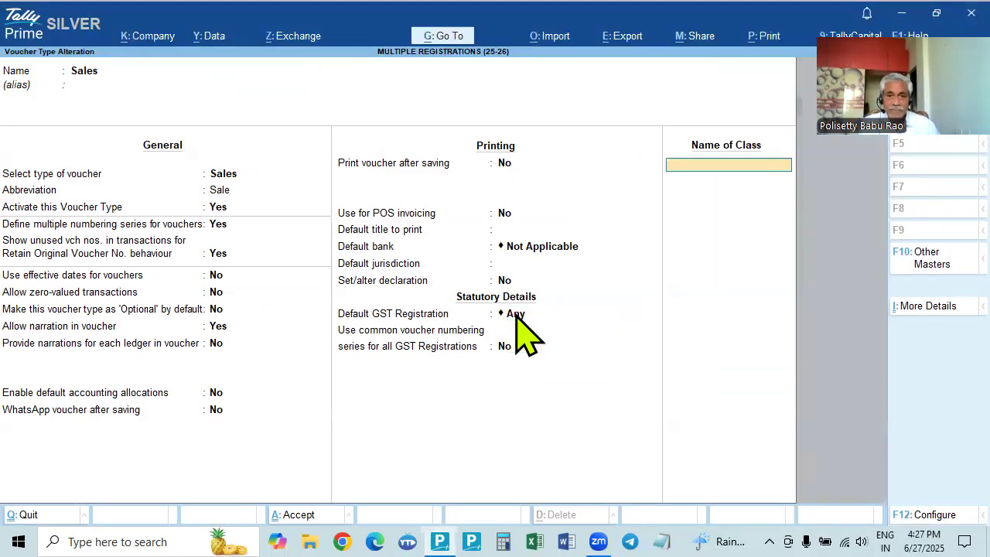
{"action": "key", "text": "Return"}
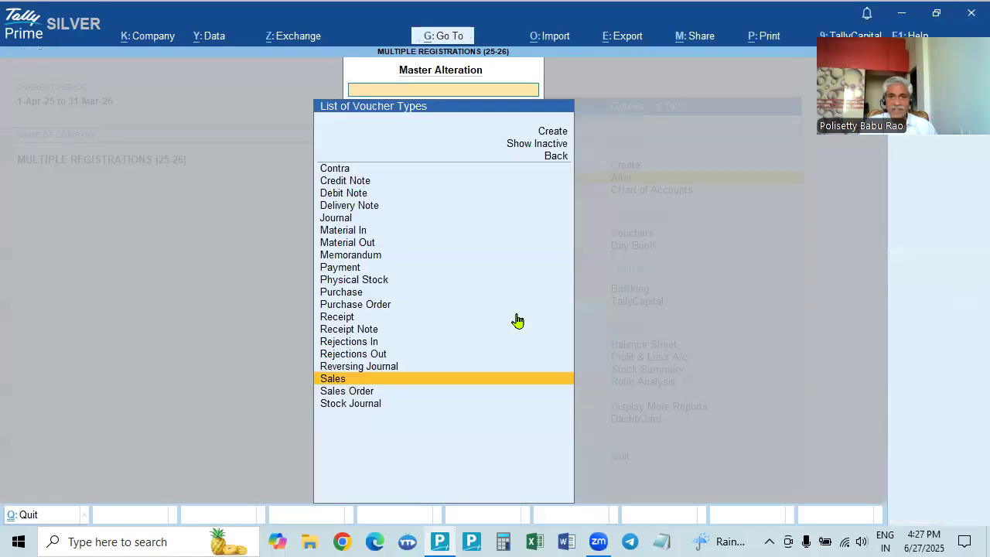
Leave the voucher type alteration without choosing a type, stay in the program, and open voucher entry
{"action": "key", "text": "Escape"}
{"action": "key", "text": "Escape"}
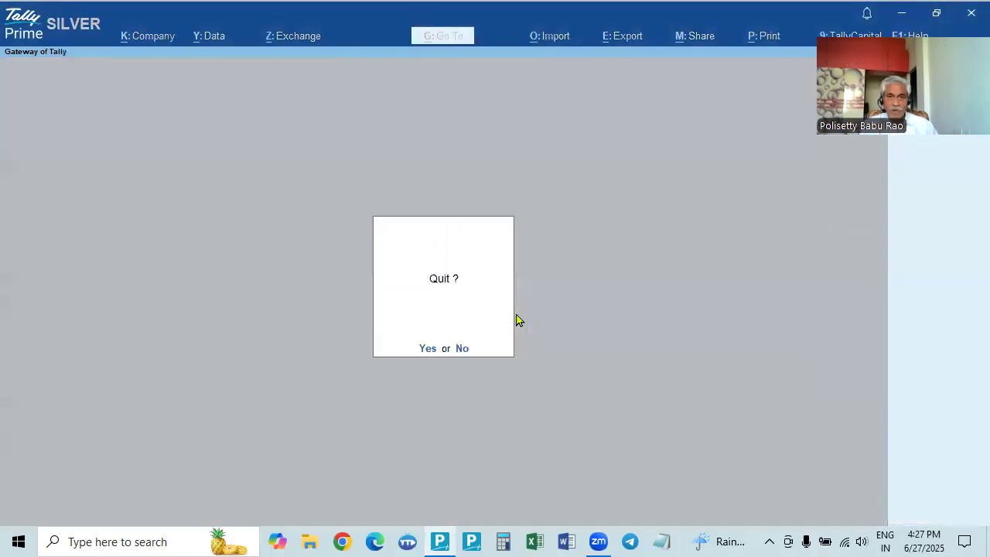
{"action": "key", "text": "Escape"}
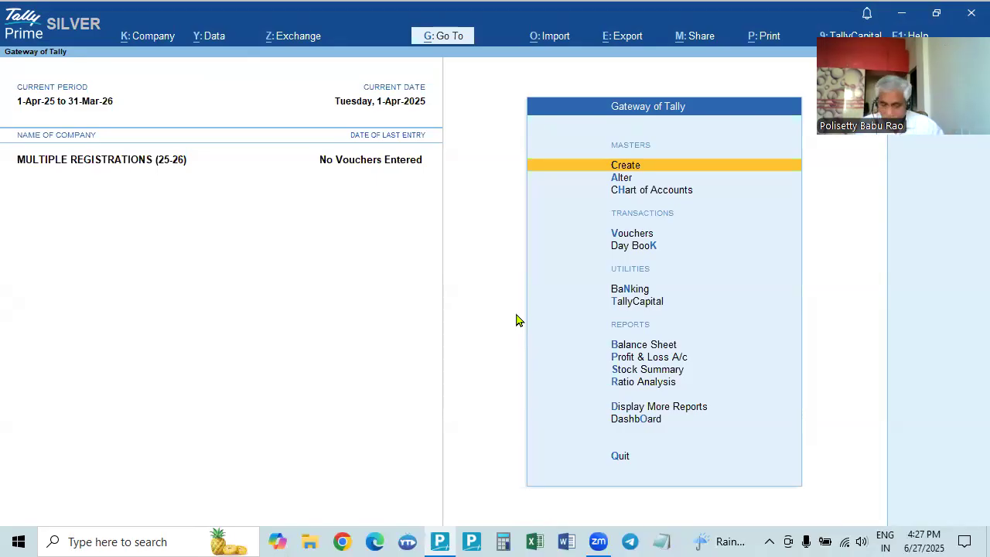
{"action": "key", "text": "Down"}
{"action": "key", "text": "Down"}
{"action": "key", "text": "Down"}
{"action": "key", "text": "Return"}
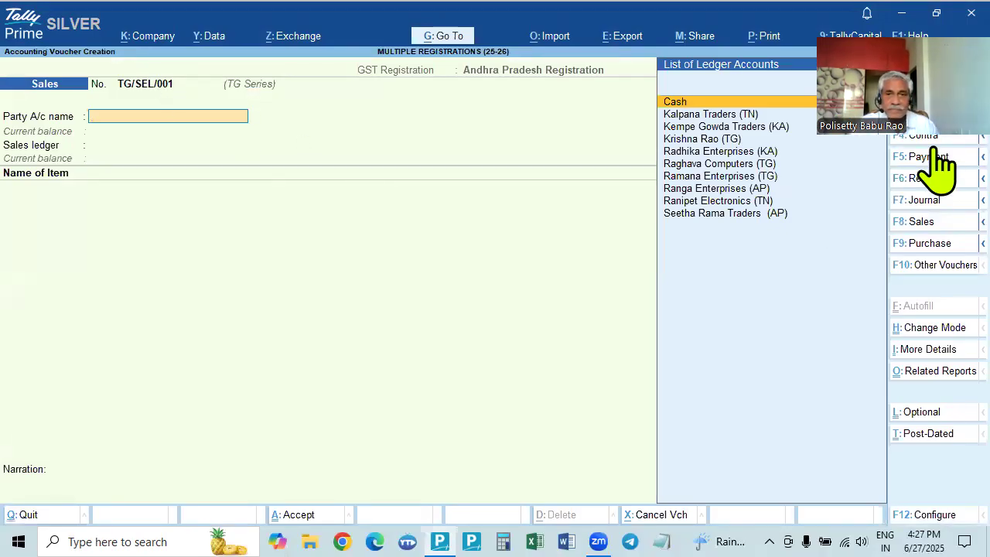
Reopen voucher entry and view the GST registration on a Payment voucher before leaving it
{"action": "key", "text": "Escape"}
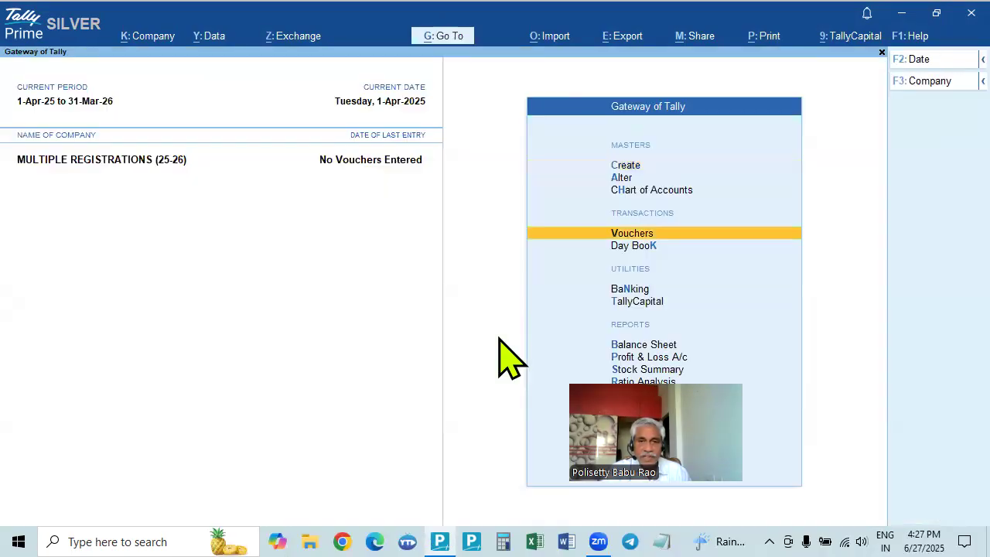
{"action": "key", "text": "Return"}
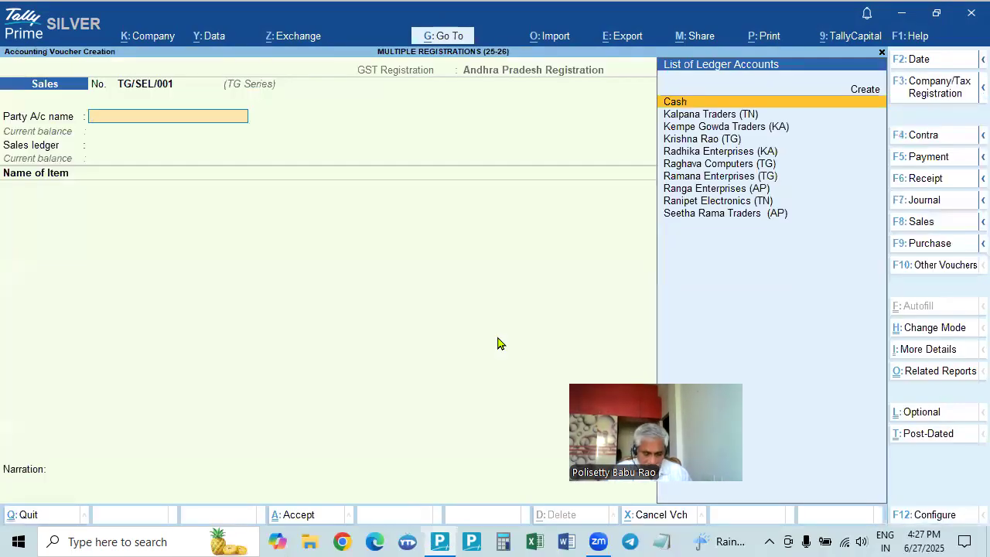
{"action": "key", "text": "F5"}
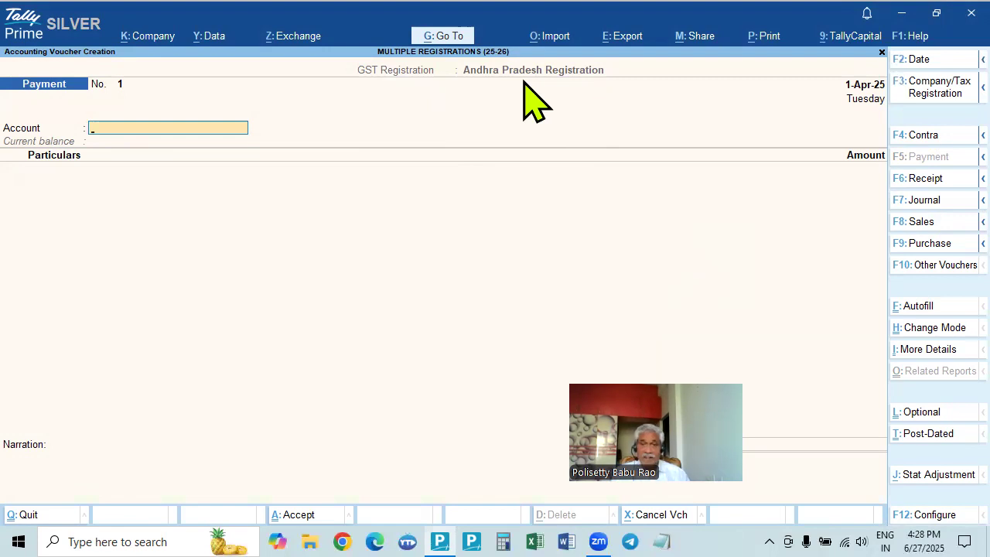
{"action": "key", "text": "Escape"}
Review the GST registrations set up in the company features and leave without changing them
{"action": "key", "text": "F11"}
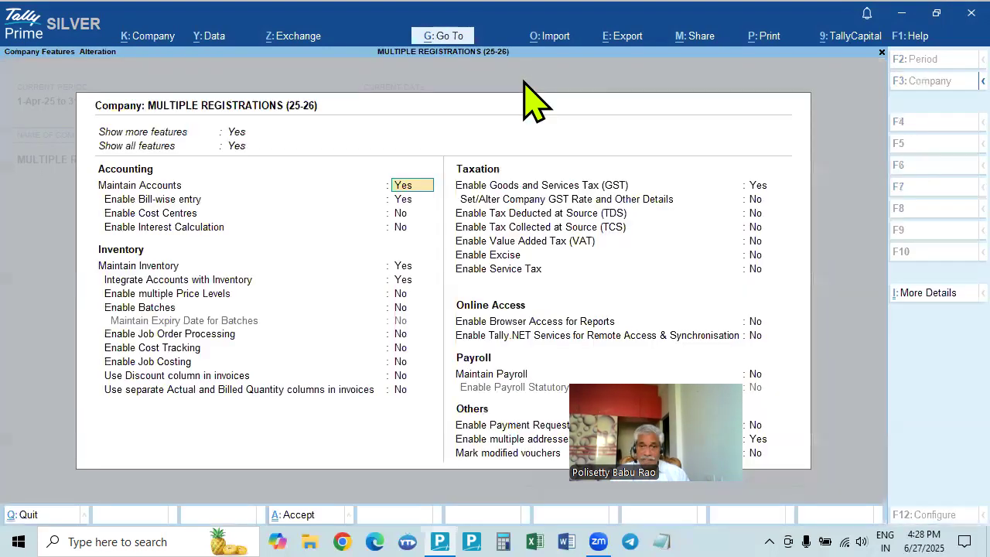
{"action": "left_click", "coordinate": [776, 187]}
{"action": "key", "text": "Return"}
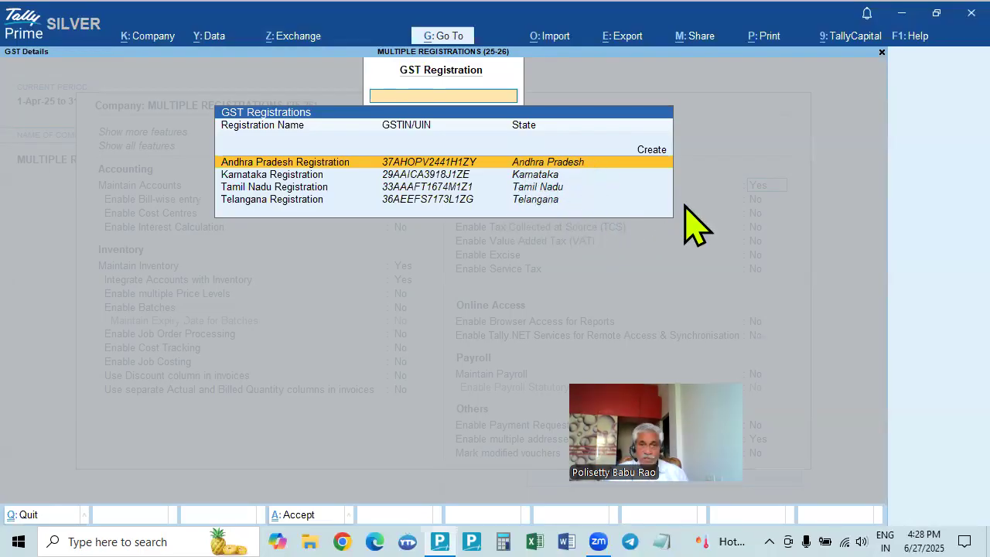
{"action": "key", "text": "Escape"}
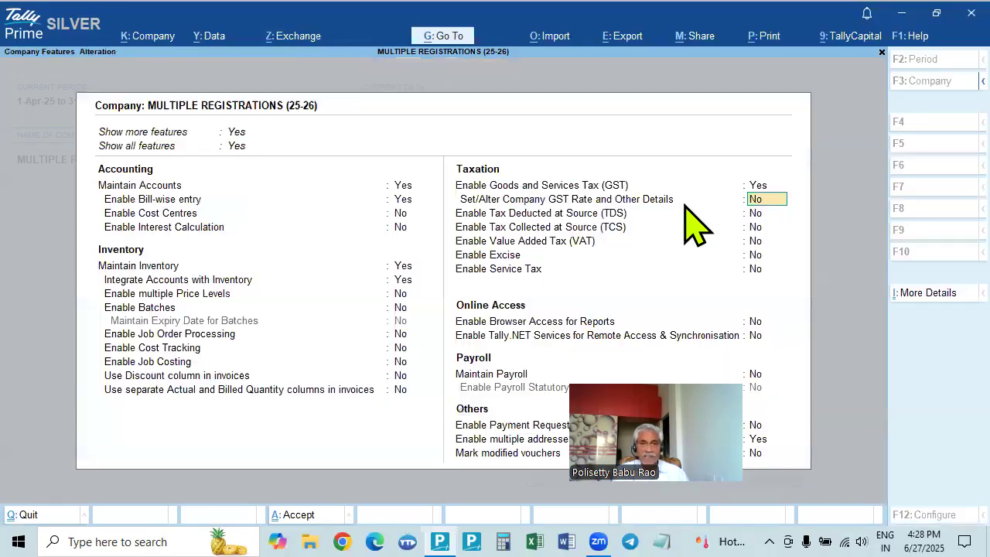
{"action": "key", "text": "Escape"}
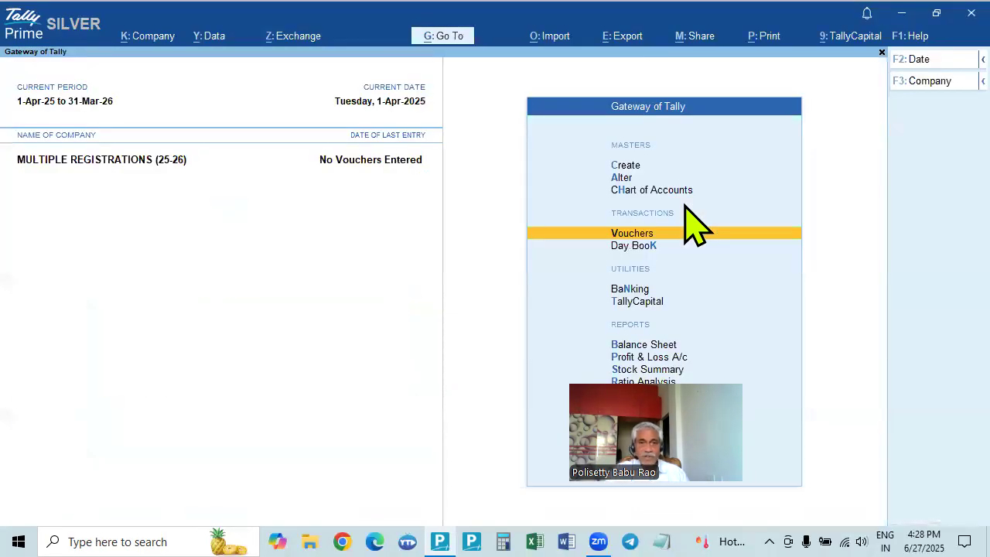
Open voucher entry and switch the Payment voucher's tax registration to Telangana Registration
{"action": "key", "text": "Return"}
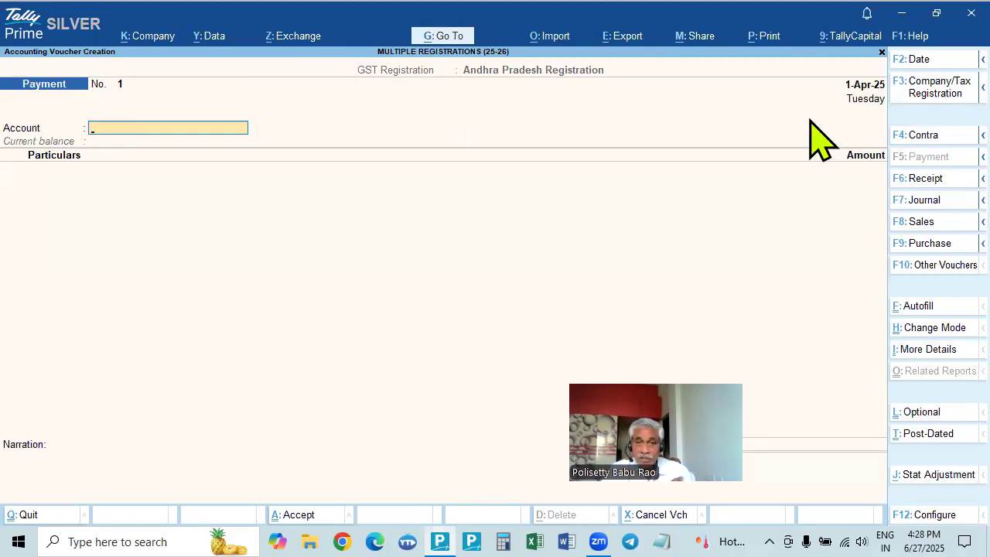
{"action": "left_click", "coordinate": [933, 95]}
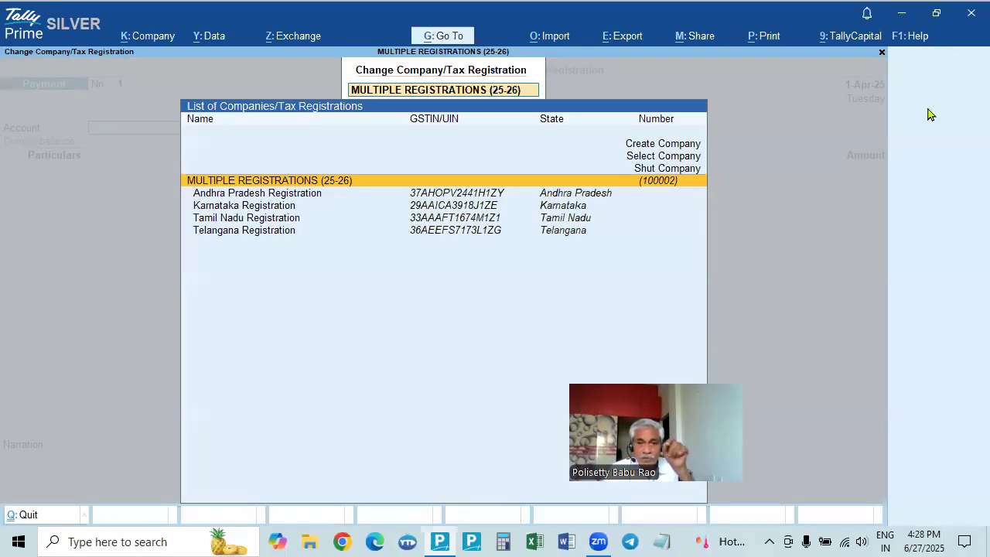
{"action": "left_click", "coordinate": [557, 234]}
{"action": "left_click", "coordinate": [558, 234]}
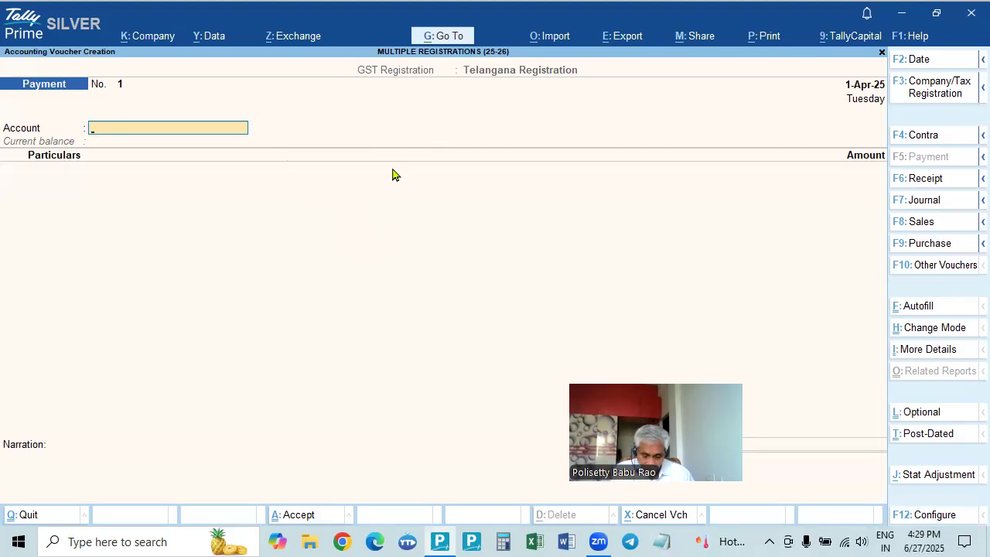
Switch to a Sales voucher with Telangana Registration, using the TG Series and the system default voucher number
{"action": "key", "text": "F8"}
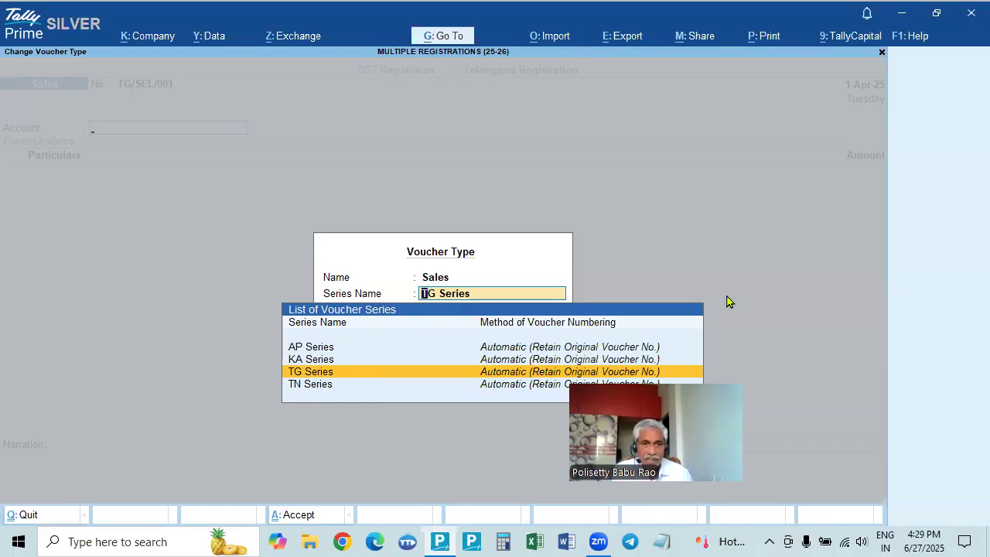
{"action": "key", "text": "Return"}
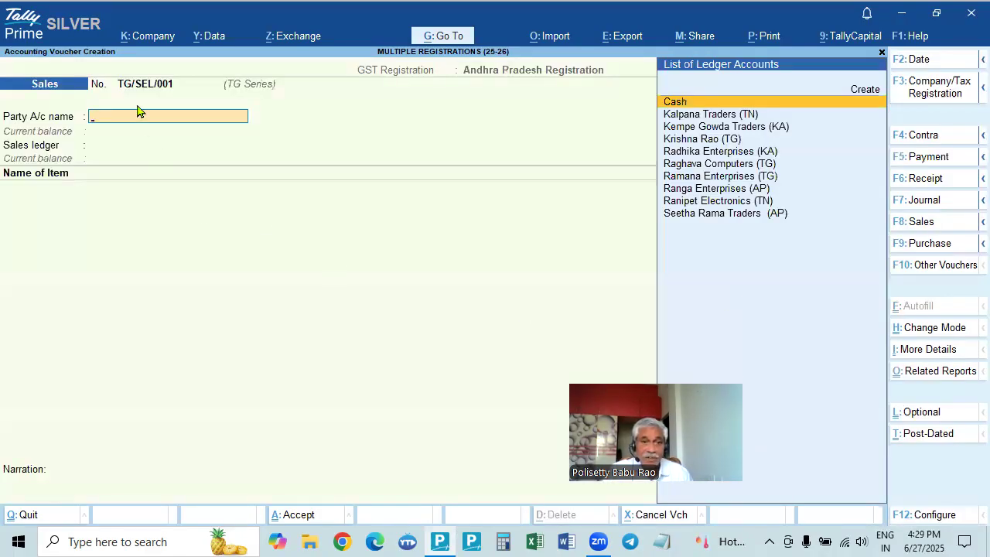
{"action": "left_click", "coordinate": [921, 91]}
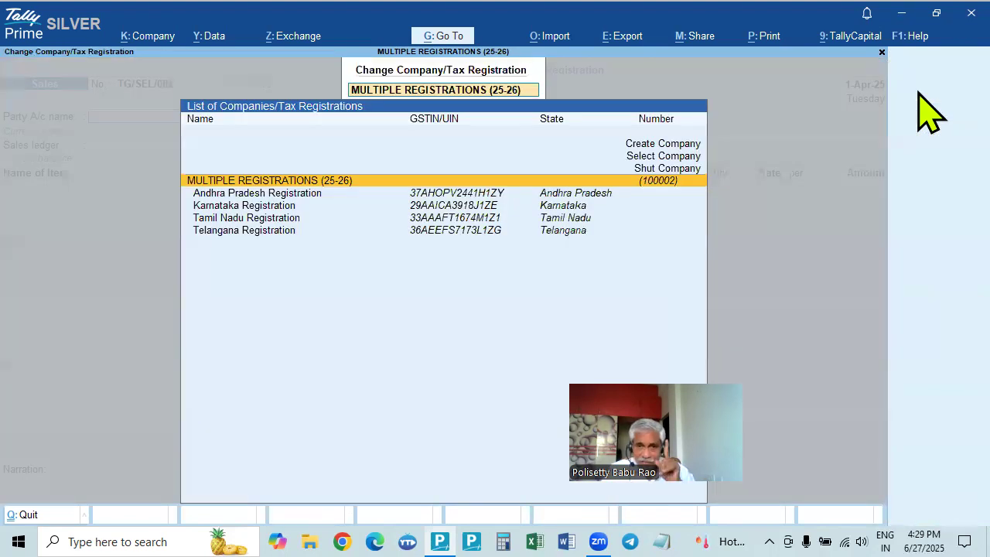
{"action": "left_click", "coordinate": [560, 231]}
{"action": "left_click", "coordinate": [563, 232]}
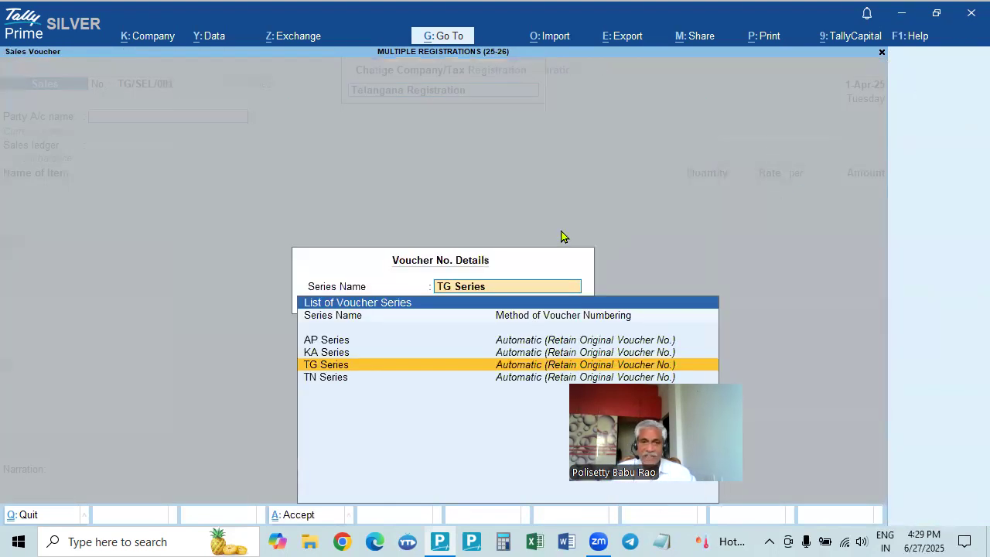
{"action": "key", "text": "Return"}
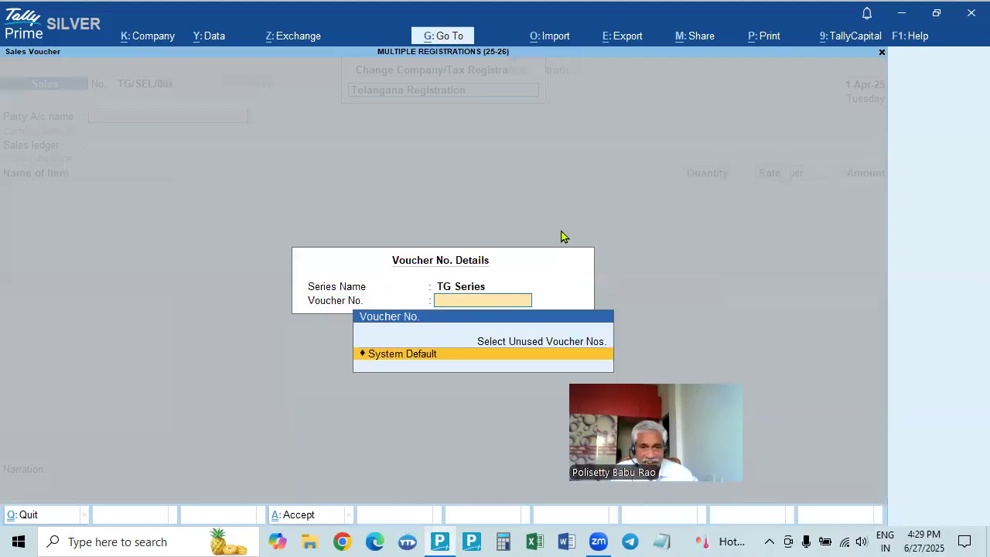
{"action": "key", "text": "Return"}
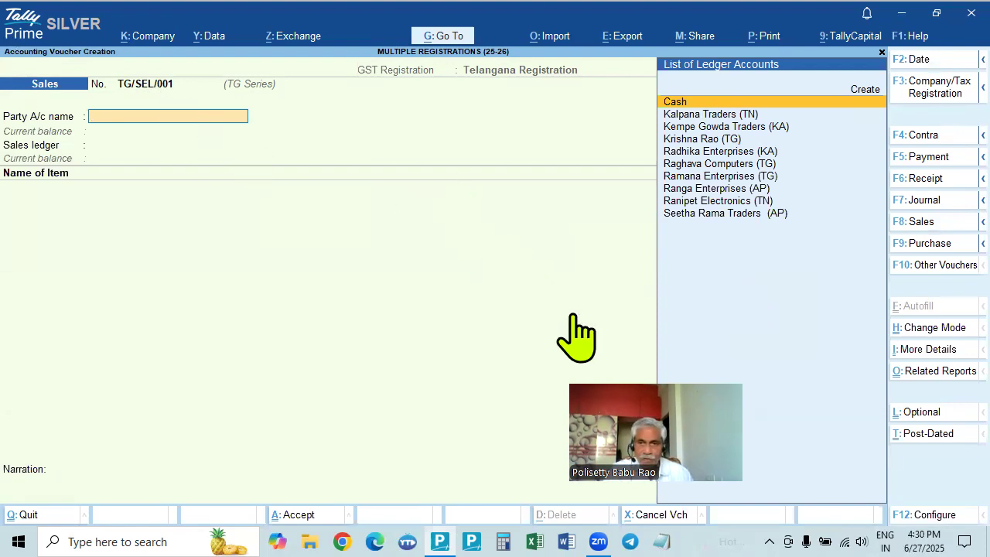
{"action": "left_click_drag", "start_coordinate": [644, 415], "coordinate": [892, 43]}
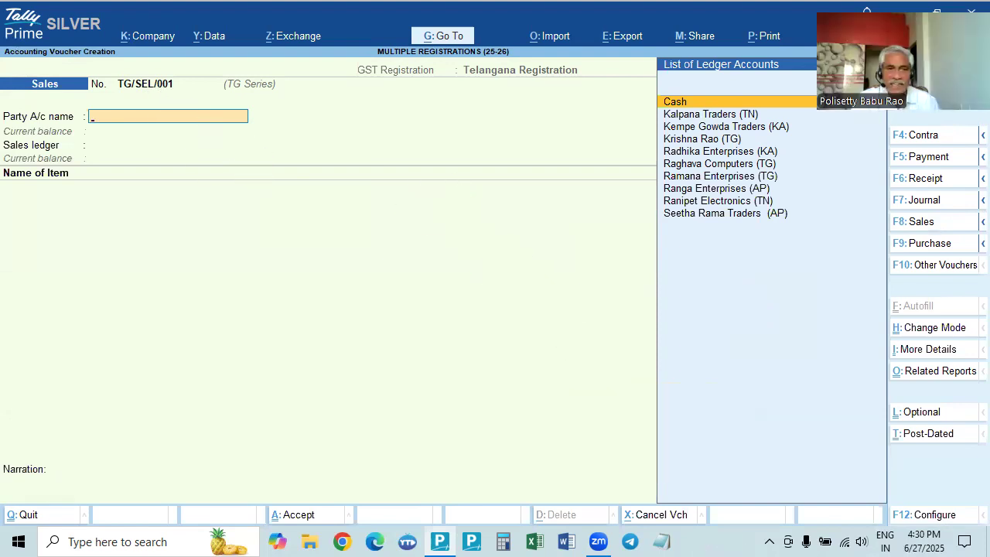
{"action": "left_click", "coordinate": [105, 119]}
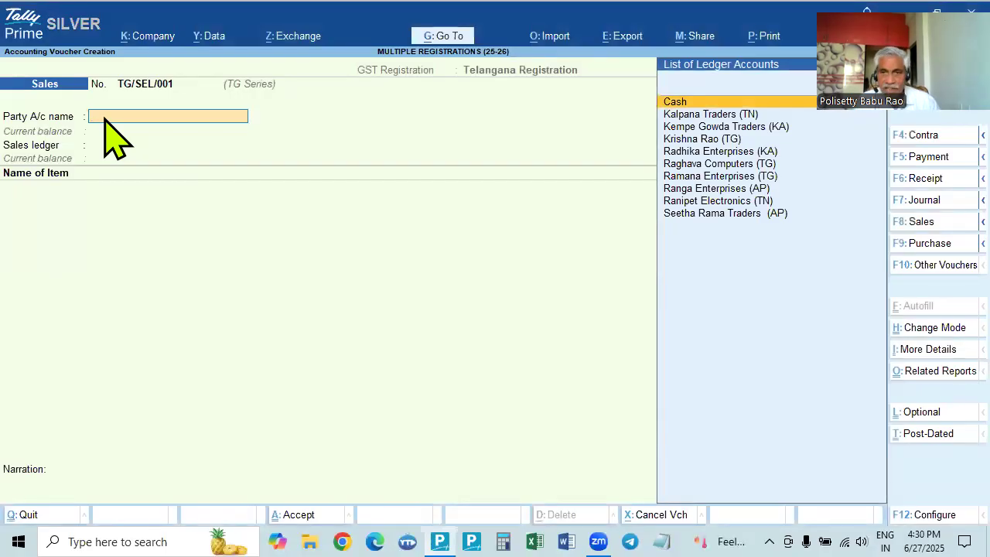
{"action": "key", "text": "Down"}
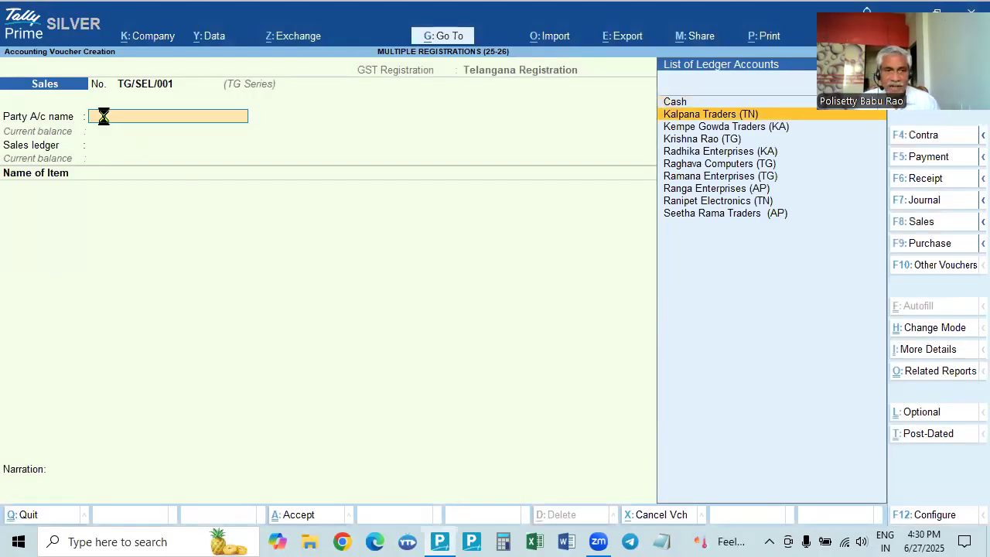
{"action": "key", "text": "Return"}
{"action": "key", "text": "ctrl+a"}
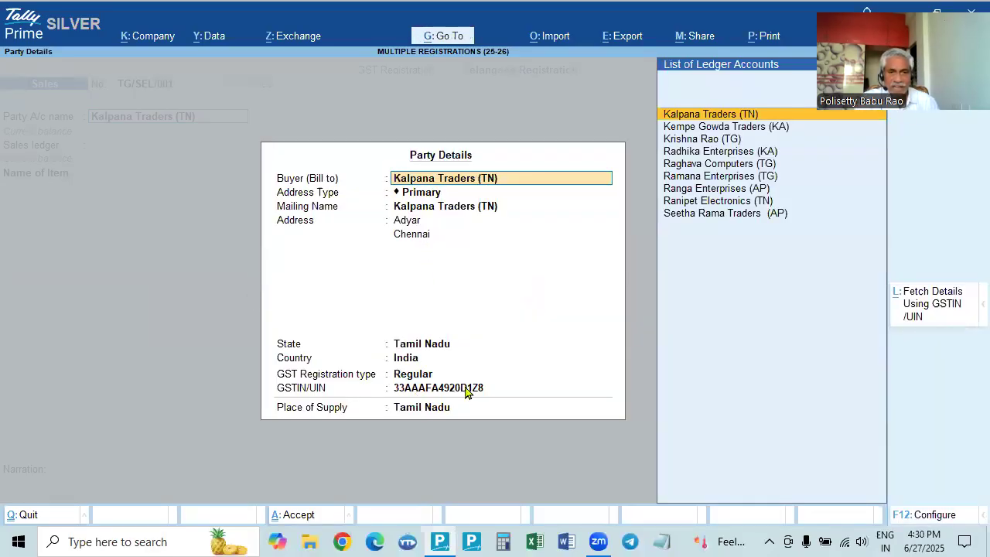
{"action": "key", "text": "Escape"}
{"action": "key", "text": "Escape"}
{"action": "key", "text": "y"}
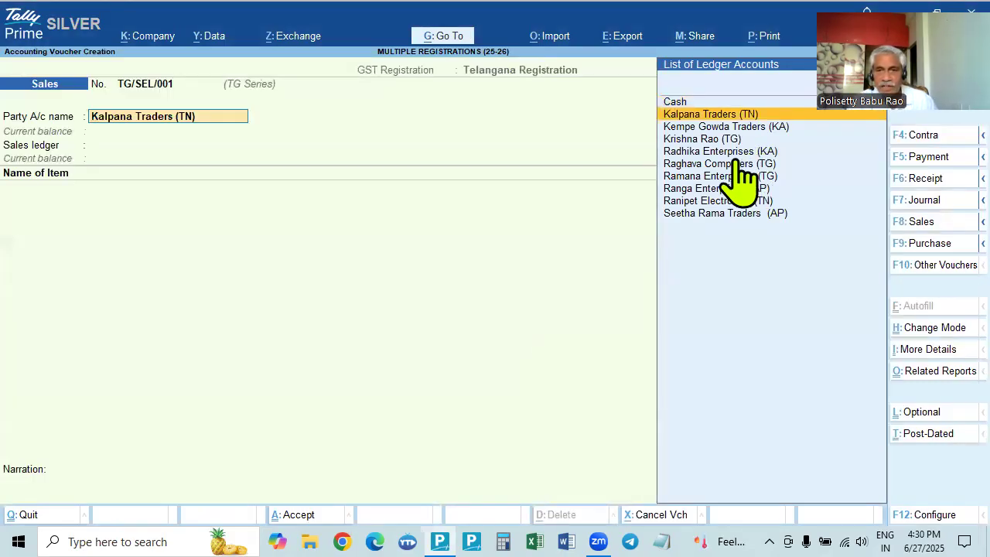
Set the sales voucher's party to Ramana Enterprises (TG), accept its party details, and choose SALES as the sales ledger
{"action": "left_click", "coordinate": [714, 140]}
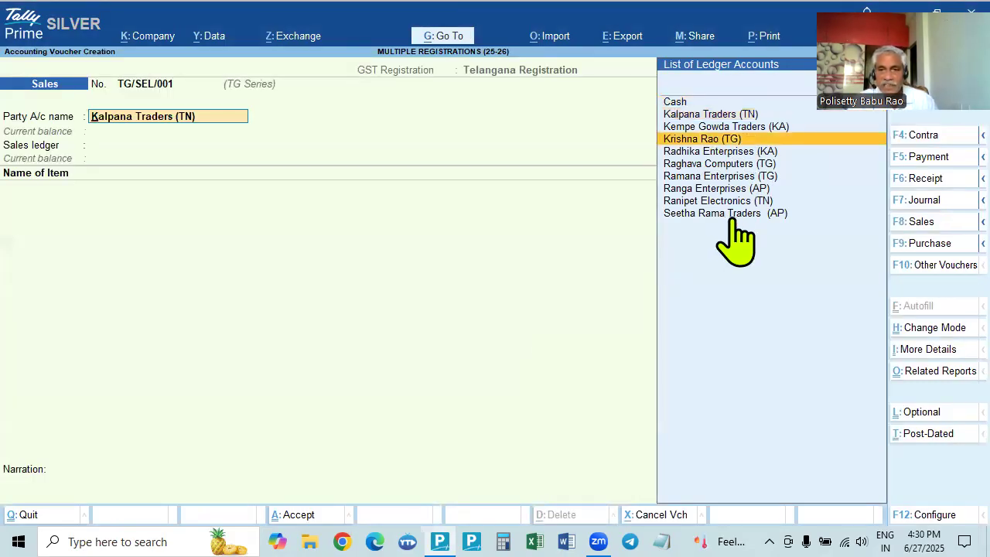
{"action": "left_click", "coordinate": [728, 177]}
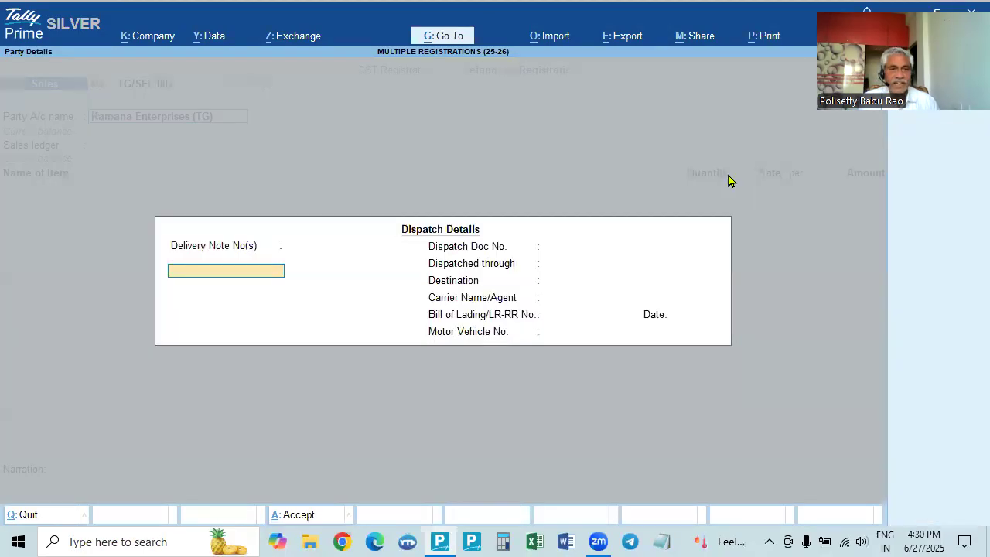
{"action": "key", "text": "Escape"}
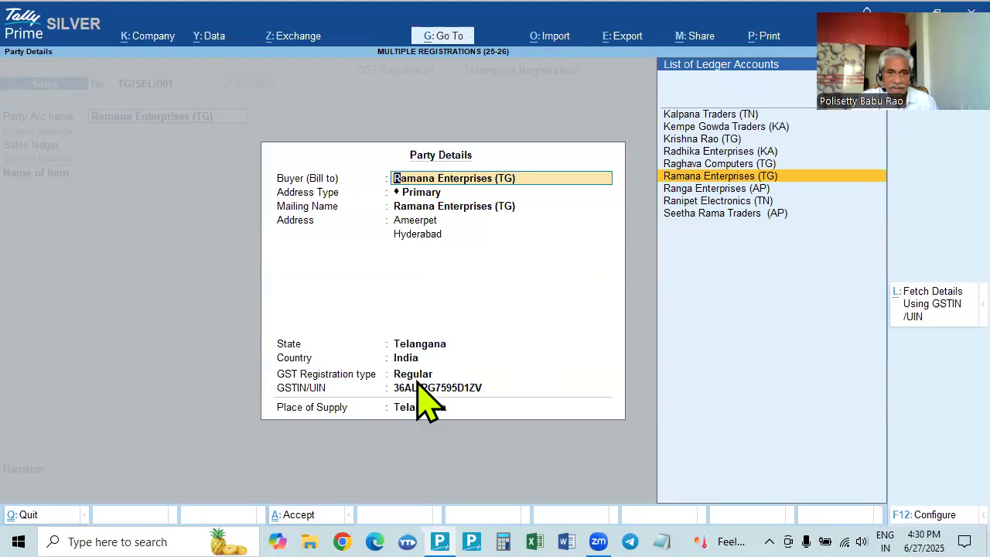
{"action": "key", "text": "ctrl+a"}
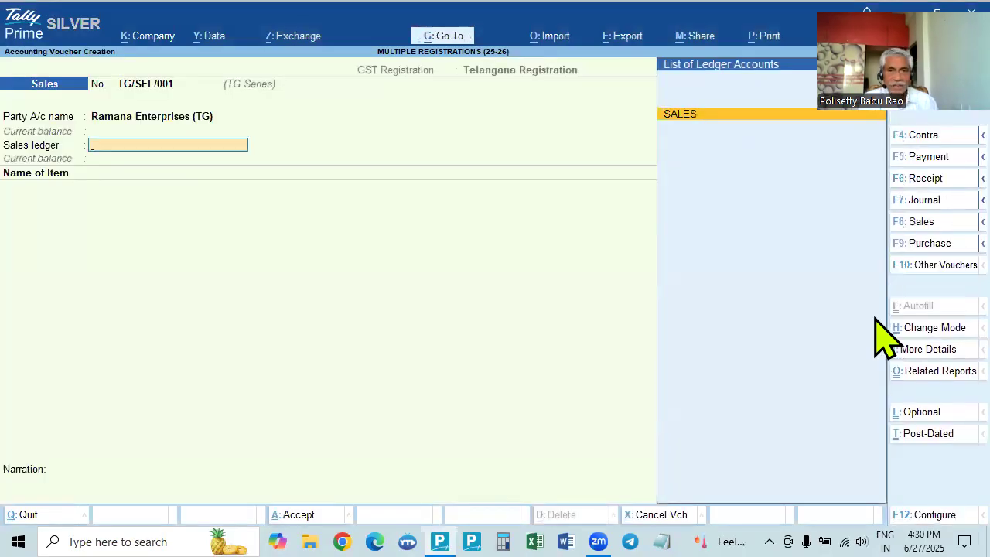
{"action": "key", "text": "Return"}
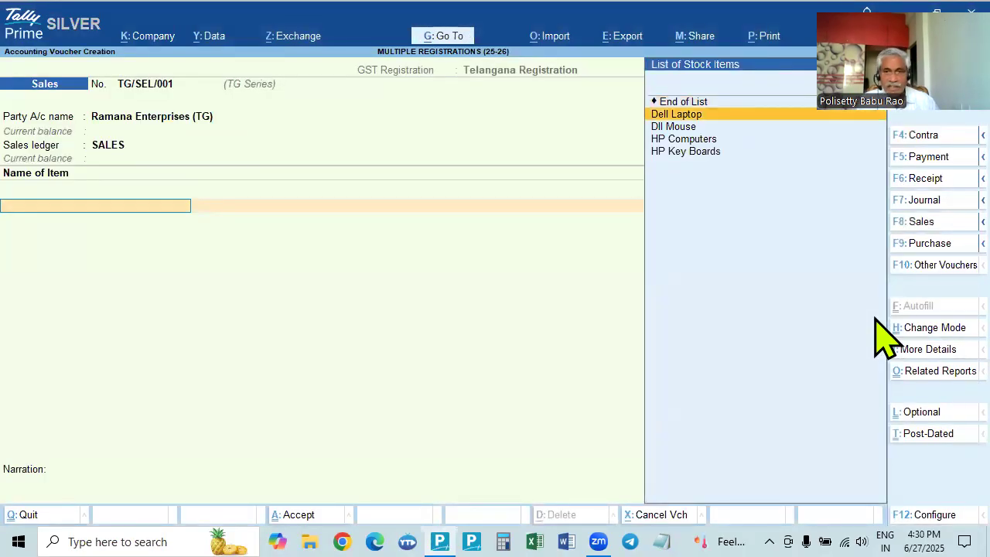
Add Dell Laptop to the sales voucher with a quantity of 2 Nos at a rate of 30,000
{"action": "key", "text": "Return"}
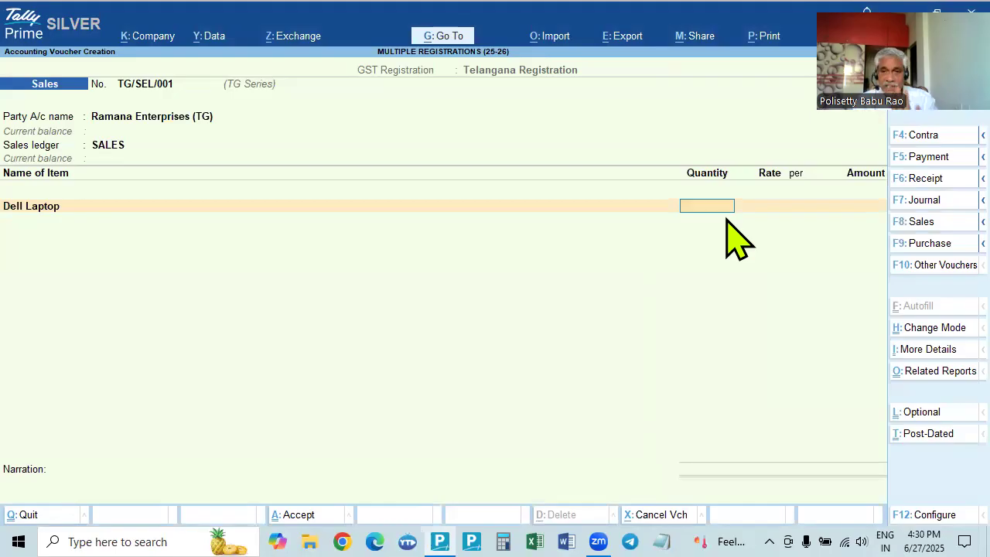
{"action": "type", "text": "2"}
{"action": "key", "text": "Return"}
{"action": "key", "text": "Return"}
{"action": "type", "text": "30000"}
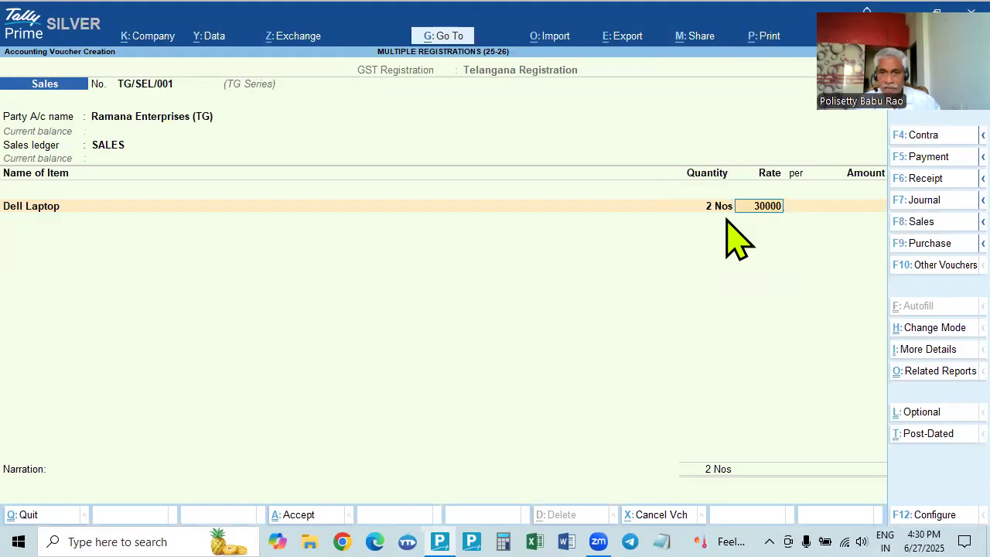
{"action": "key", "text": "Return"}
{"action": "key", "text": "Return"}
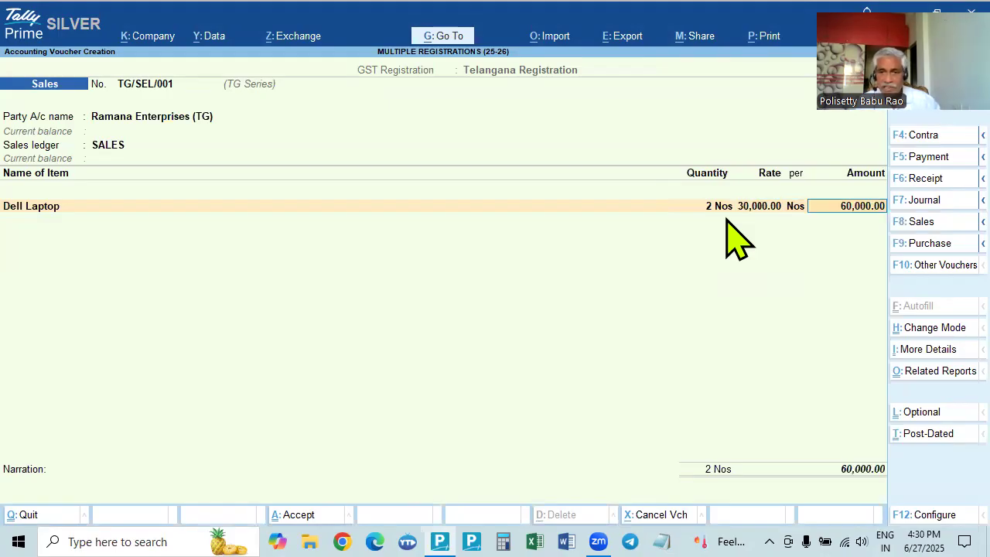
{"action": "key", "text": "Return"}
Add Dll Mouse as the second item of the sales voucher with a quantity of 5 Nos at a rate of 850
{"action": "key", "text": "Down"}
{"action": "key", "text": "Down"}
{"action": "key", "text": "Down"}
{"action": "key", "text": "Up"}
{"action": "key", "text": "Return"}
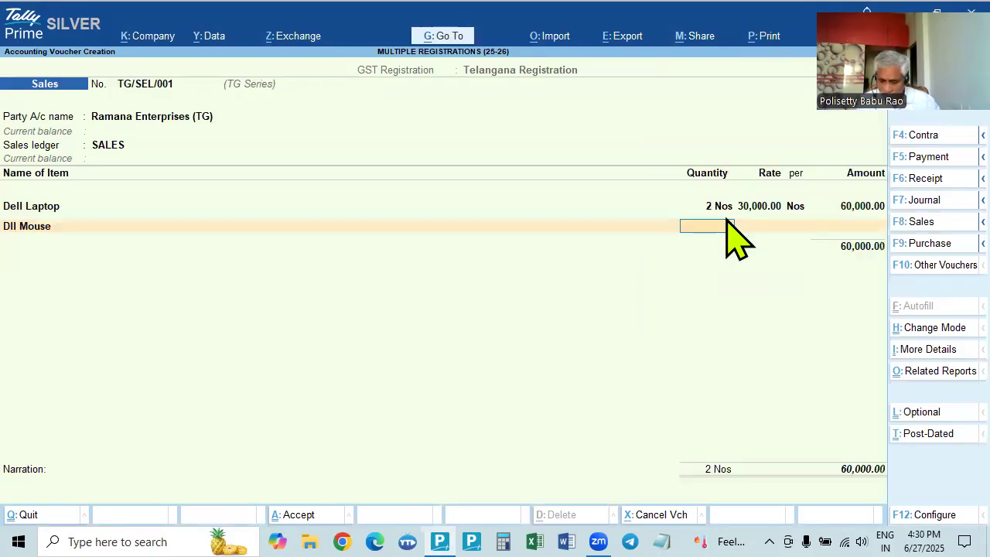
{"action": "type", "text": "5"}
{"action": "key", "text": "Return"}
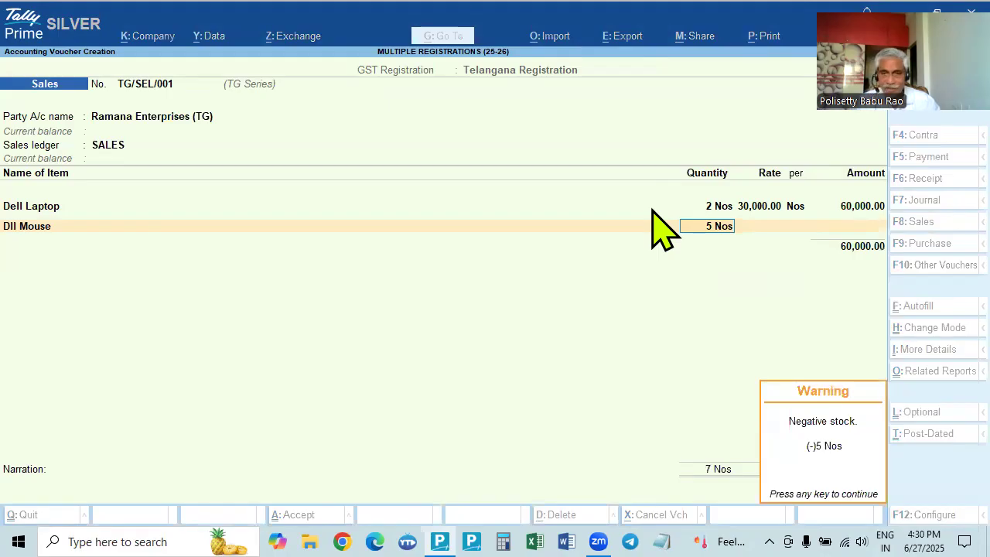
{"action": "key", "text": "Return"}
{"action": "type", "text": "500"}
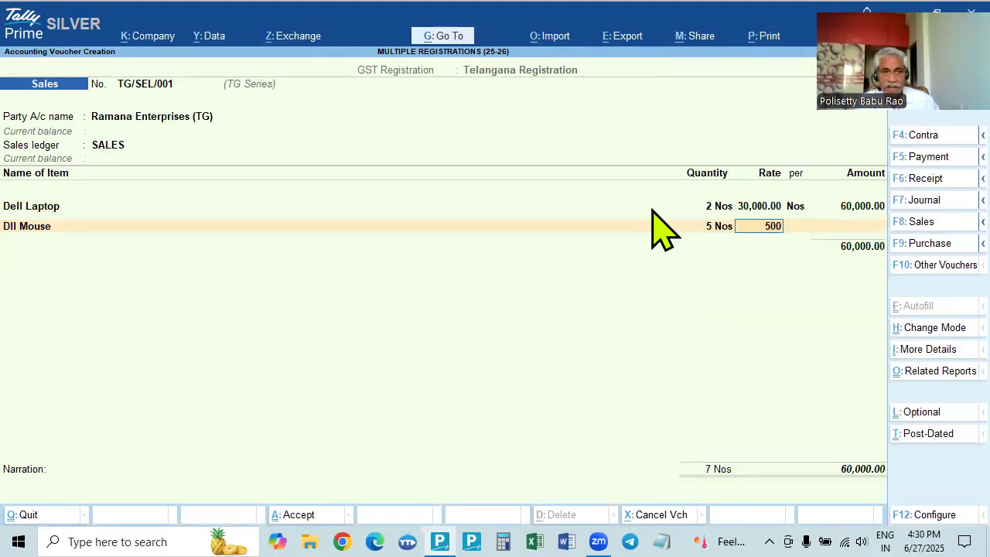
{"action": "key", "text": "BackSpace"}
{"action": "key", "text": "BackSpace"}
{"action": "type", "text": "0000"}
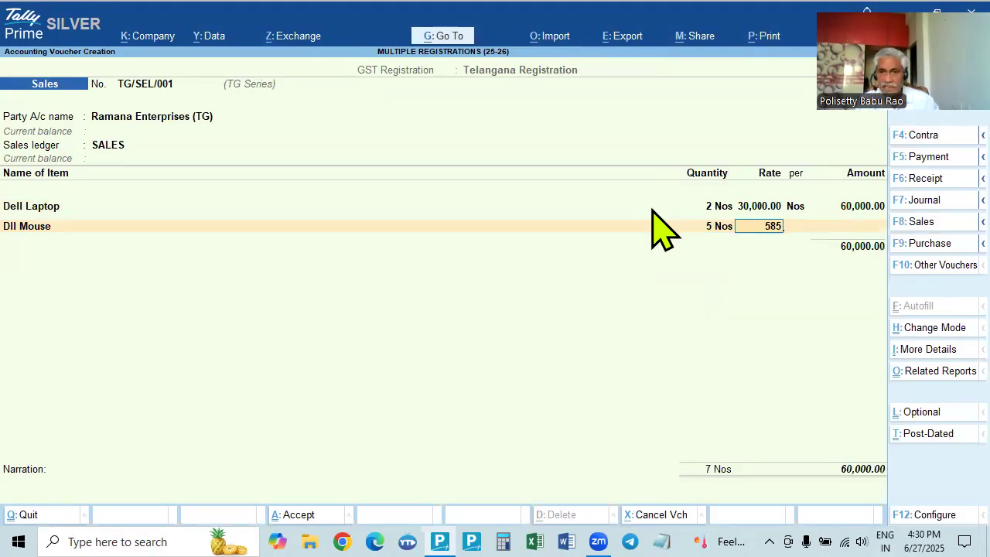
{"action": "key", "text": "BackSpace"}
{"action": "key", "text": "BackSpace"}
{"action": "key", "text": "BackSpace"}
{"action": "key", "text": "BackSpace"}
{"action": "key", "text": "BackSpace"}
{"action": "type", "text": "850"}
{"action": "key", "text": "Return"}
{"action": "key", "text": "Return"}
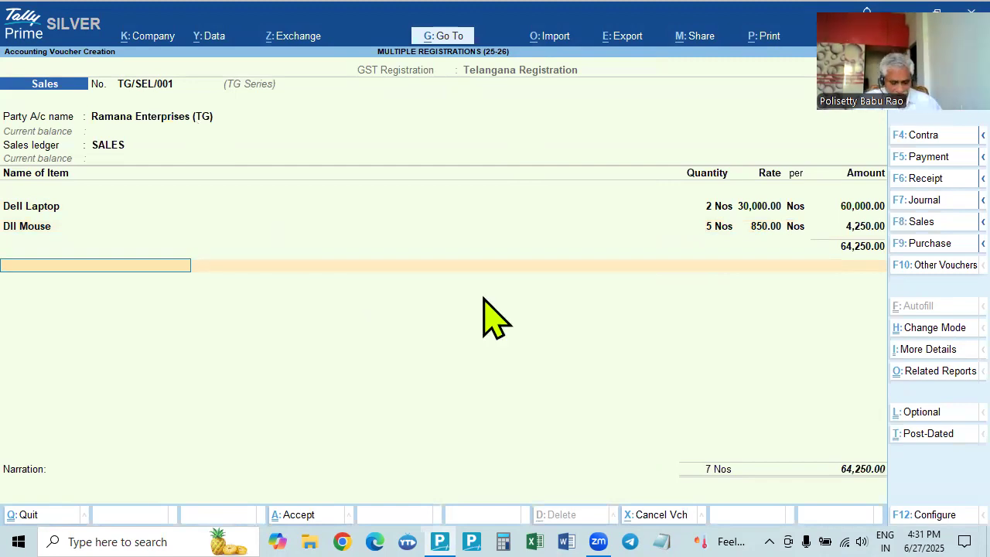
Add the CGST and SGST tax ledgers to the sales voucher below the items, keeping their calculated amounts
{"action": "type", "text": "CG"}
{"action": "key", "text": "Return"}
{"action": "key", "text": "Return"}
{"action": "type", "text": "SG"}
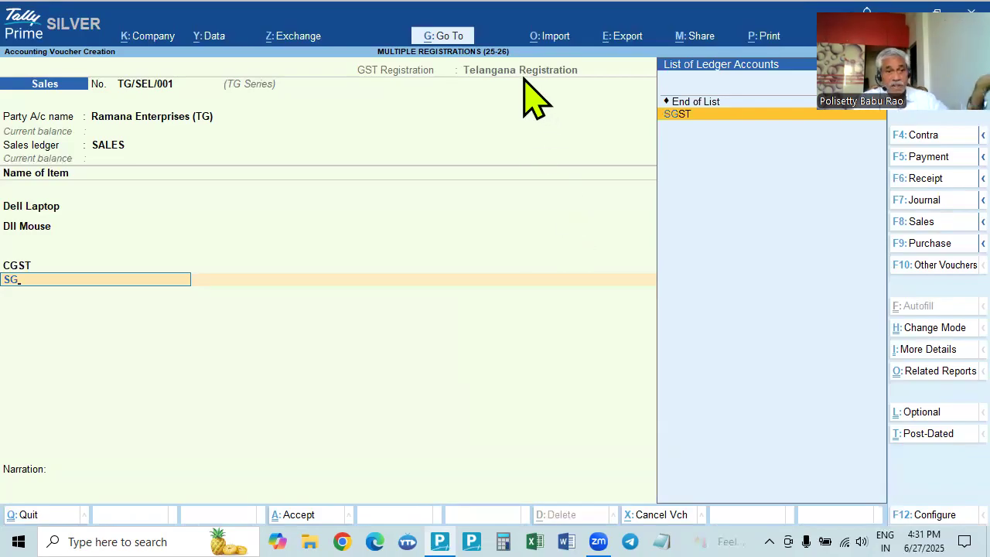
{"action": "key", "text": "Return"}
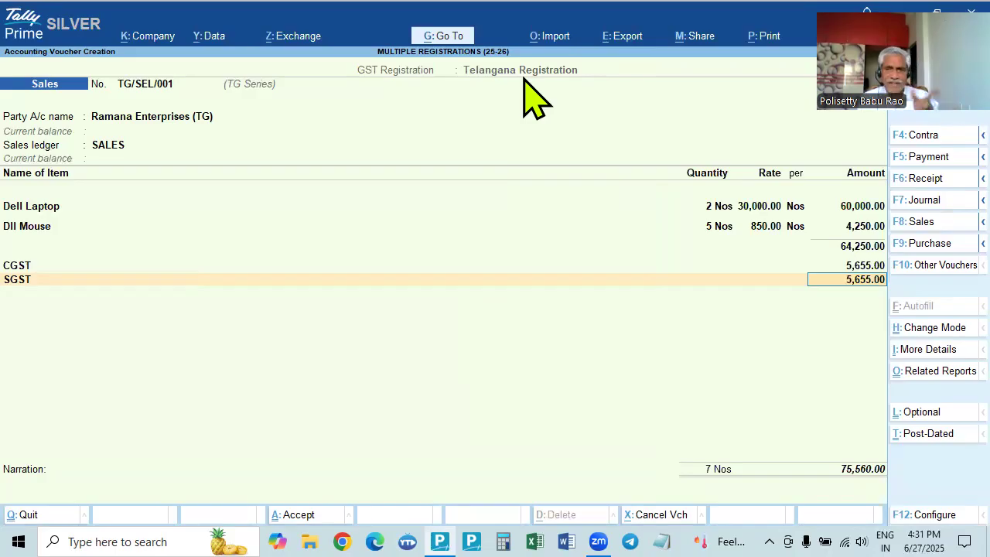
{"action": "key", "text": "Return"}
Finish the ledger entries, accept the remaining voucher details with an empty narration, and save sales voucher TG/SEL/001
{"action": "key", "text": "Return"}
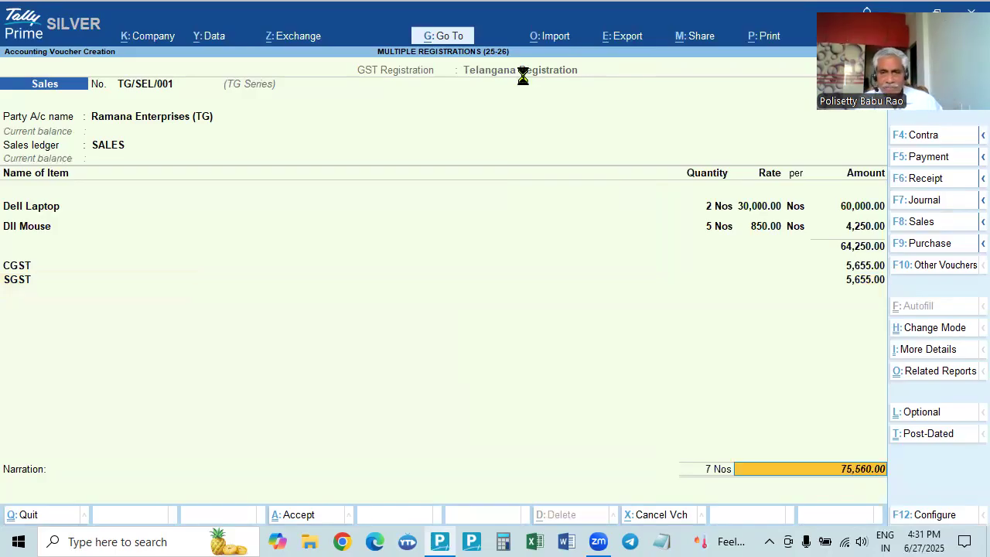
{"action": "key", "text": "Return"}
{"action": "key", "text": "Return"}
{"action": "key", "text": "Return"}
{"action": "key", "text": "Return"}
{"action": "key", "text": "Return"}
{"action": "key", "text": "Return"}
{"action": "key", "text": "Return"}
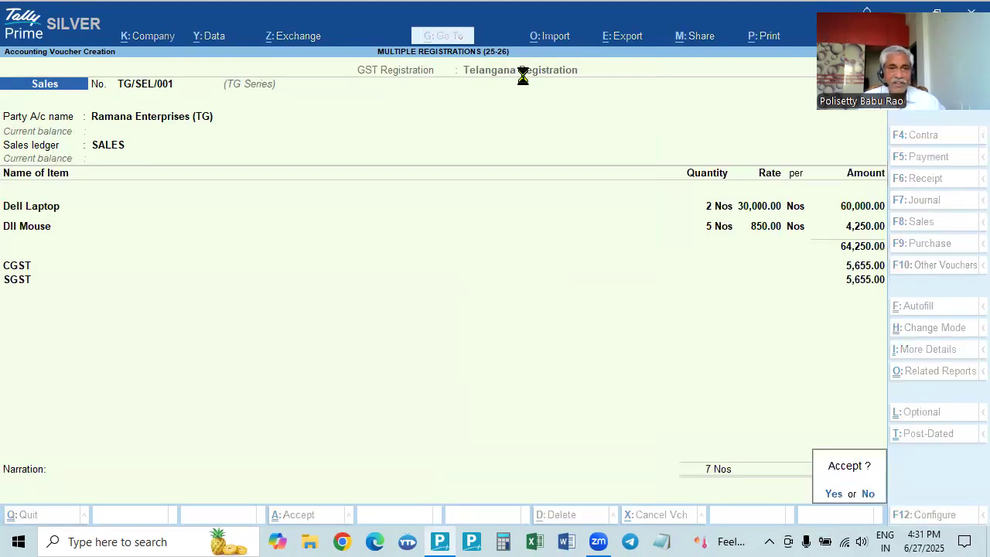
{"action": "key", "text": "Return"}
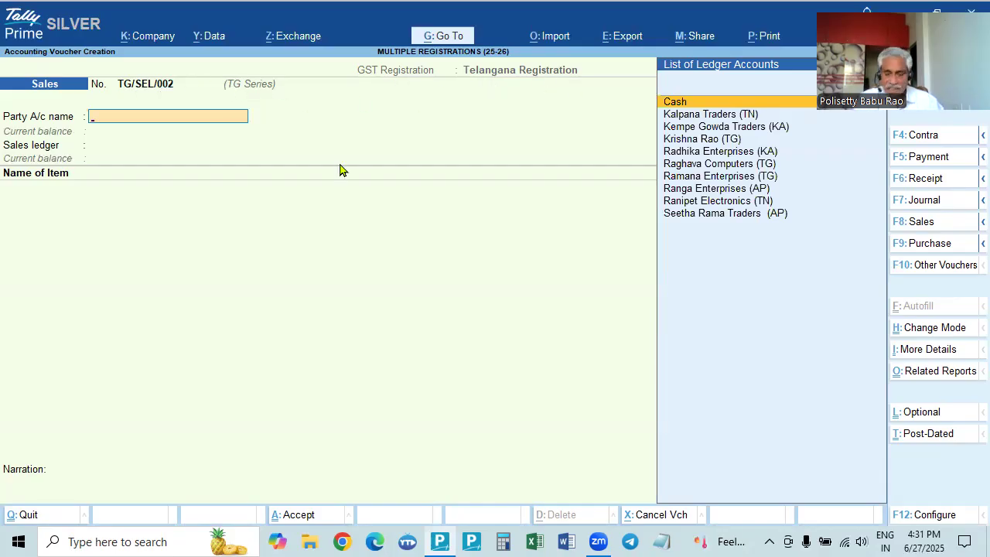
Set the party of sales voucher TG/SEL/002 to Raghava Computers (TG), accept its dispatch and party details, and choose SALES as the sales ledger
{"action": "key", "text": "Down"}
{"action": "key", "text": "Down"}
{"action": "key", "text": "Down"}
{"action": "key", "text": "Down"}
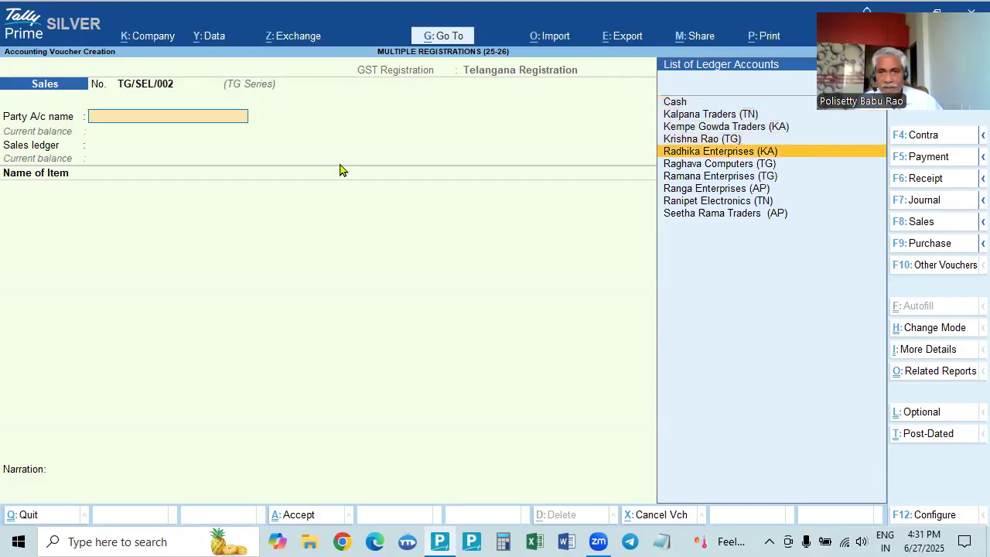
{"action": "key", "text": "Down"}
{"action": "key", "text": "Return"}
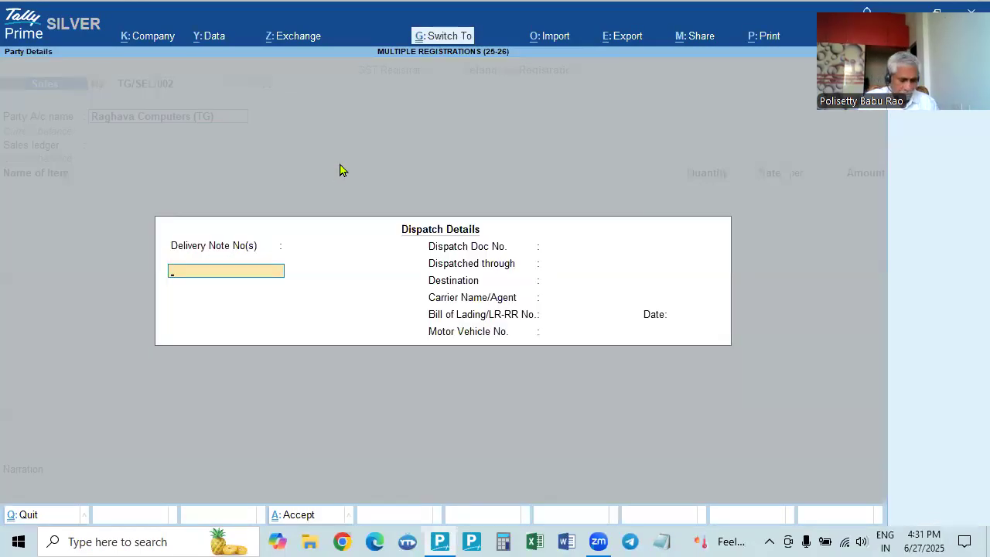
{"action": "key", "text": "ctrl+a"}
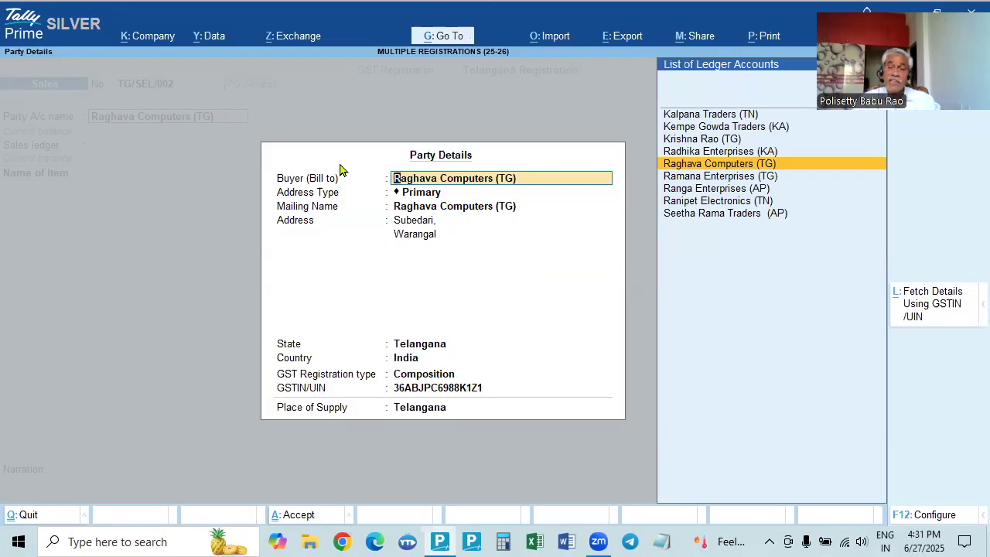
{"action": "key", "text": "ctrl+a"}
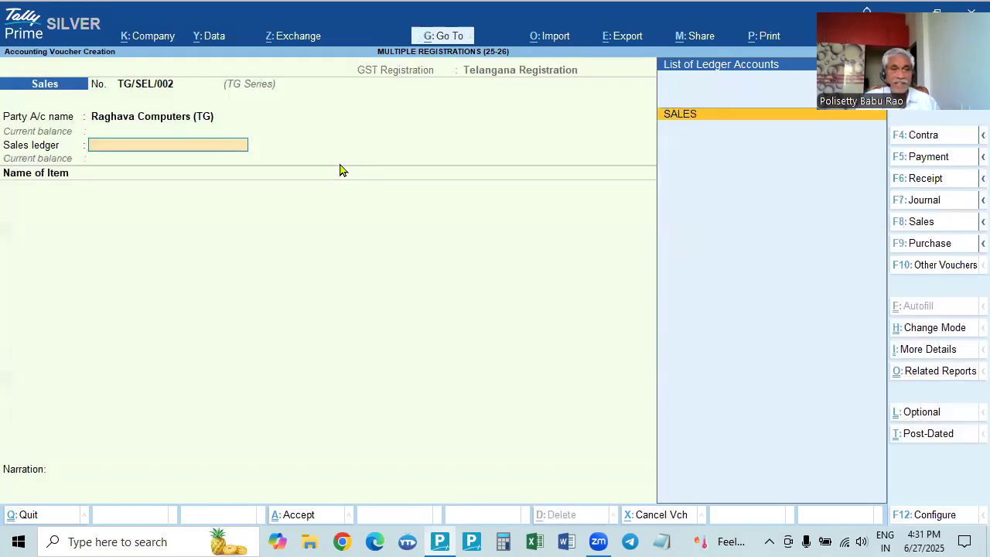
{"action": "key", "text": "Return"}
Add HP Computers to the Raghava Computers voucher with a quantity of 2 Nos at a rate of 35,000
{"action": "key", "text": "Down"}
{"action": "key", "text": "Down"}
{"action": "key", "text": "Down"}
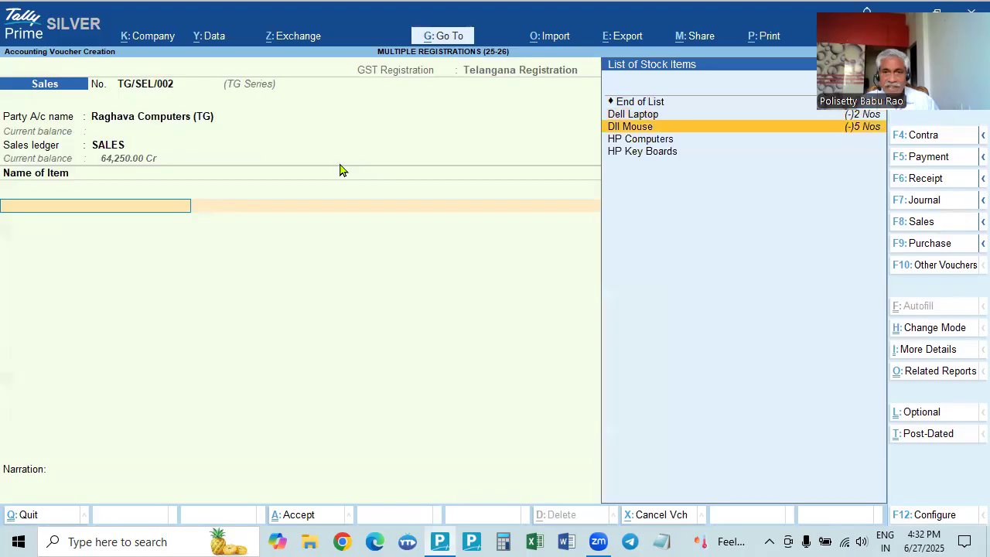
{"action": "key", "text": "Return"}
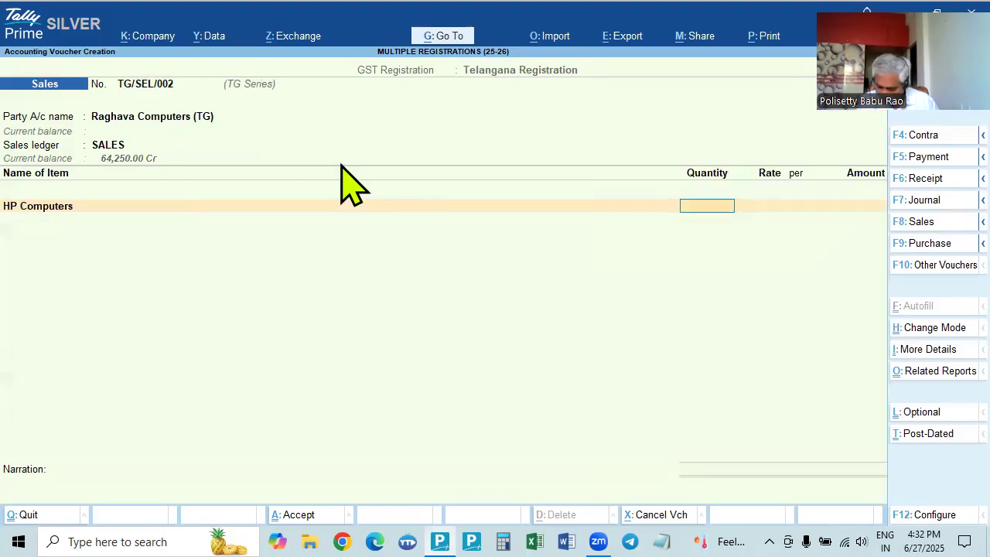
{"action": "type", "text": "2"}
{"action": "key", "text": "Return"}
{"action": "type", "text": "35000"}
{"action": "key", "text": "Return"}
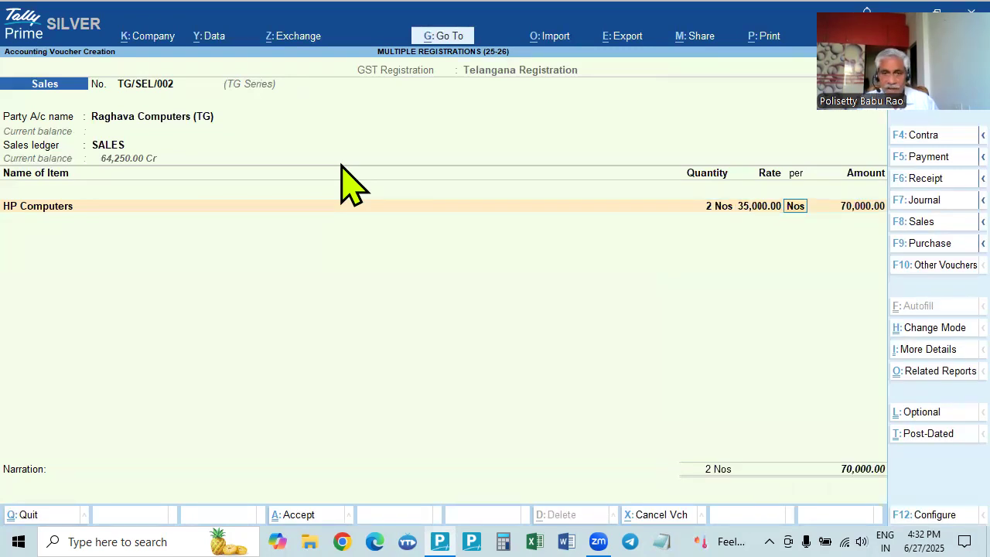
{"action": "key", "text": "Return"}
{"action": "key", "text": "Return"}
Add HP Key Boards with a quantity of 3 Nos at a rate of 500, and end the item list
{"action": "key", "text": "Down"}
{"action": "key", "text": "Down"}
{"action": "key", "text": "Down"}
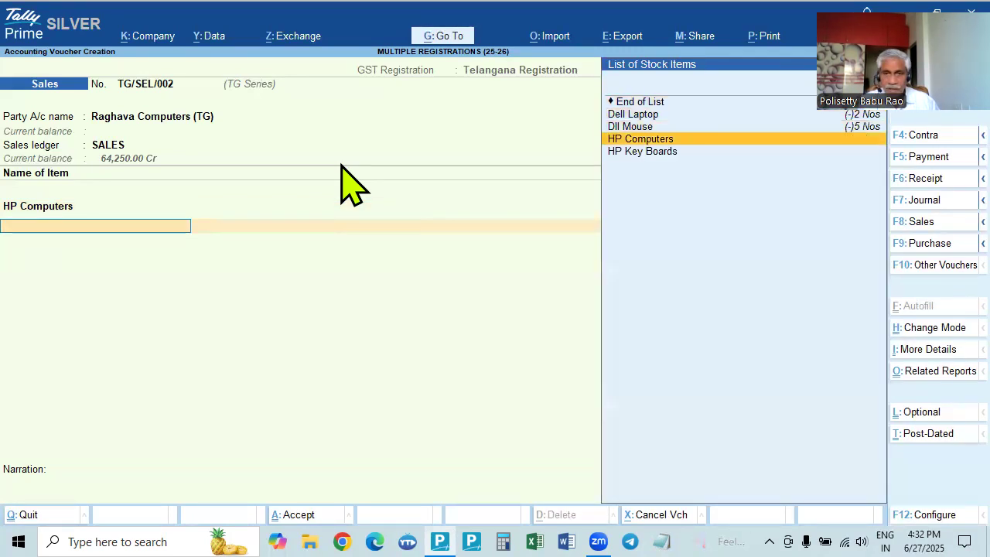
{"action": "key", "text": "Down"}
{"action": "key", "text": "Return"}
{"action": "type", "text": "3"}
{"action": "key", "text": "Return"}
{"action": "key", "text": "Return"}
{"action": "type", "text": "500"}
{"action": "key", "text": "Return"}
{"action": "key", "text": "Return"}
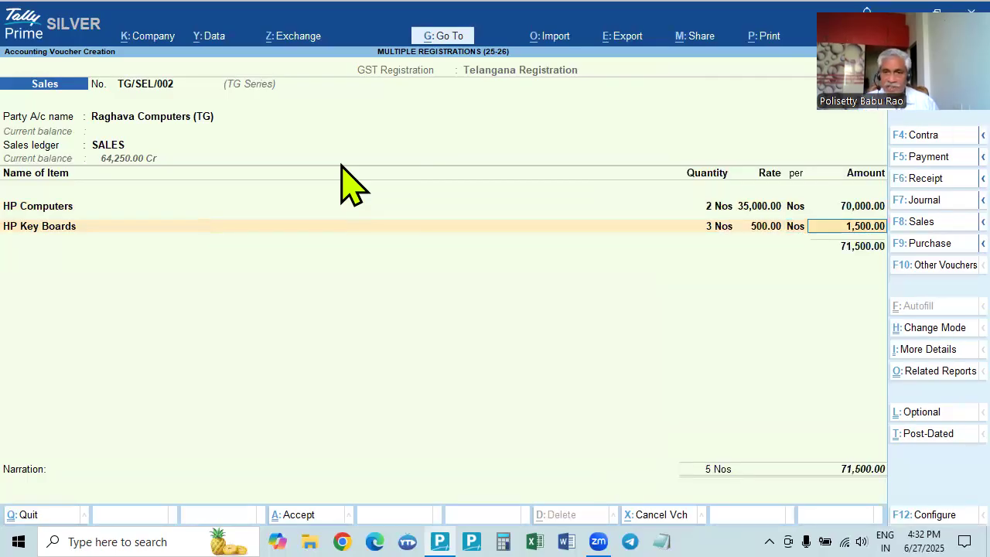
{"action": "key", "text": "Return"}
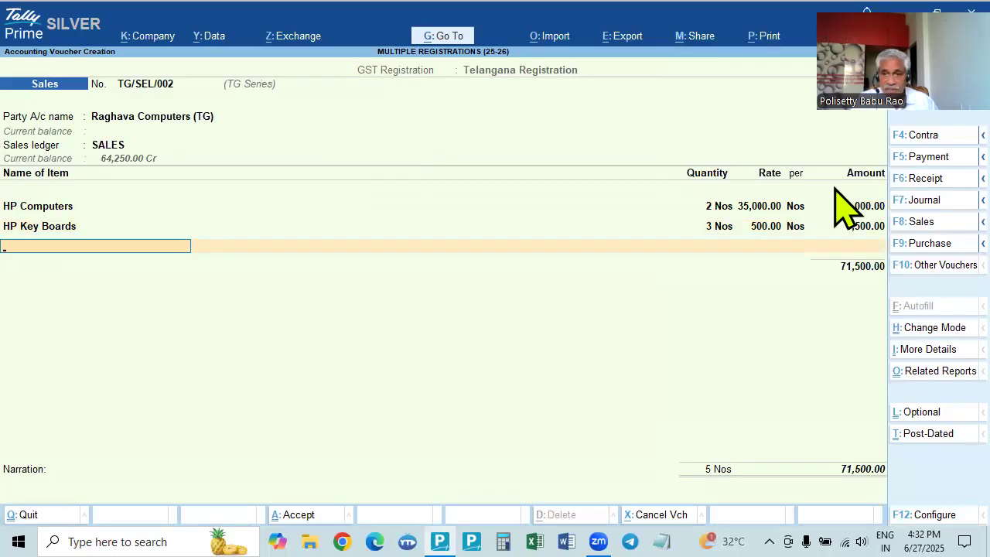
{"action": "key", "text": "Return"}
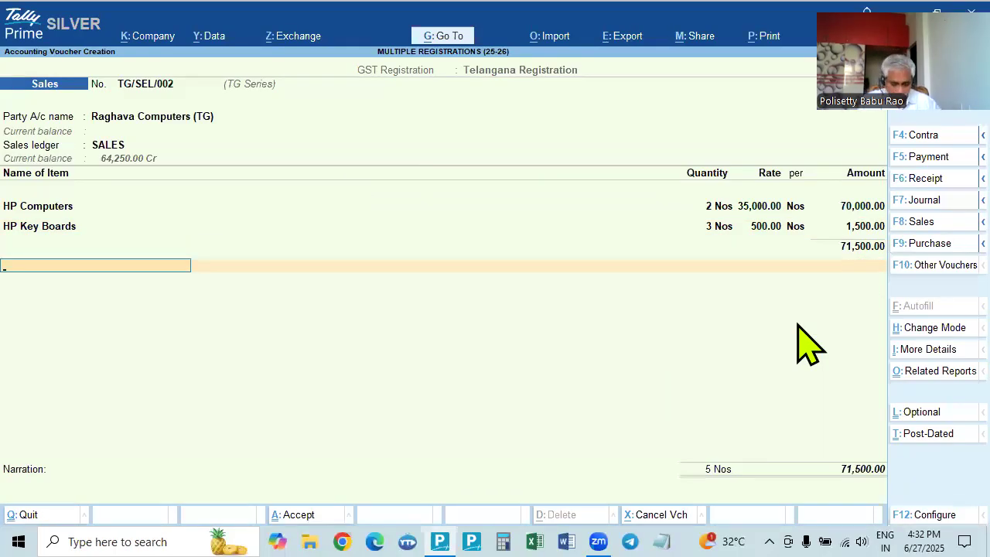
Add the CGST and SGST tax ledgers to sales voucher TG/SEL/002 with their calculated amounts
{"action": "type", "text": "CG"}
{"action": "key", "text": "Return"}
{"action": "key", "text": "Return"}
{"action": "type", "text": "SG"}
{"action": "key", "text": "Return"}
{"action": "key", "text": "Return"}
Accept the remaining details of sales voucher TG/SEL/002, leave the narration empty, and save it
{"action": "key", "text": "Return"}
{"action": "key", "text": "Return"}
{"action": "key", "text": "Return"}
{"action": "key", "text": "Return"}
{"action": "key", "text": "Return"}
{"action": "key", "text": "Return"}
{"action": "key", "text": "Return"}
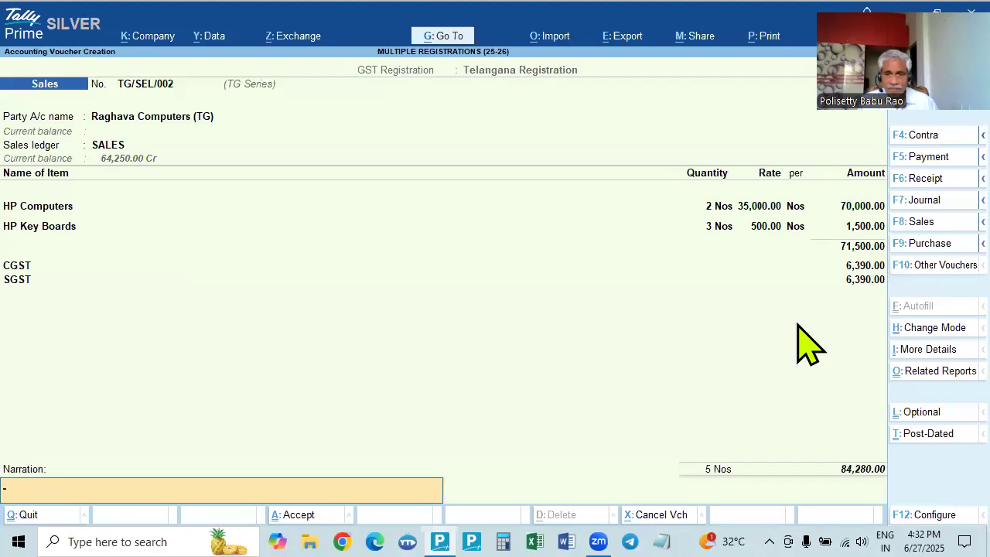
{"action": "key", "text": "Return"}
{"action": "key", "text": "Return"}
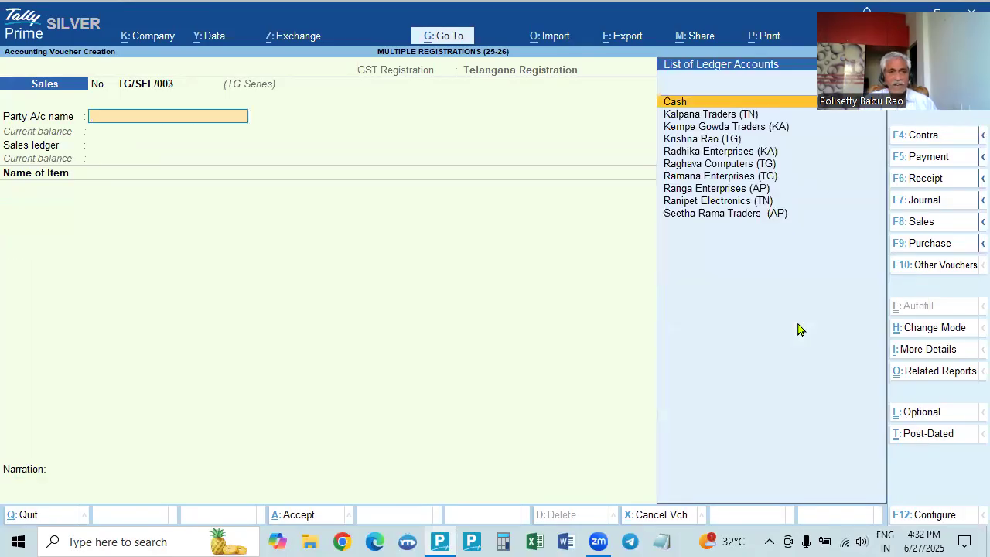
Set the party of sales voucher TG/SEL/003 to the unregistered individual customer from Telangana, accept the party details, and choose the SALES ledger
{"action": "key", "text": "Down"}
{"action": "key", "text": "Down"}
{"action": "key", "text": "Down"}
{"action": "key", "text": "Down"}
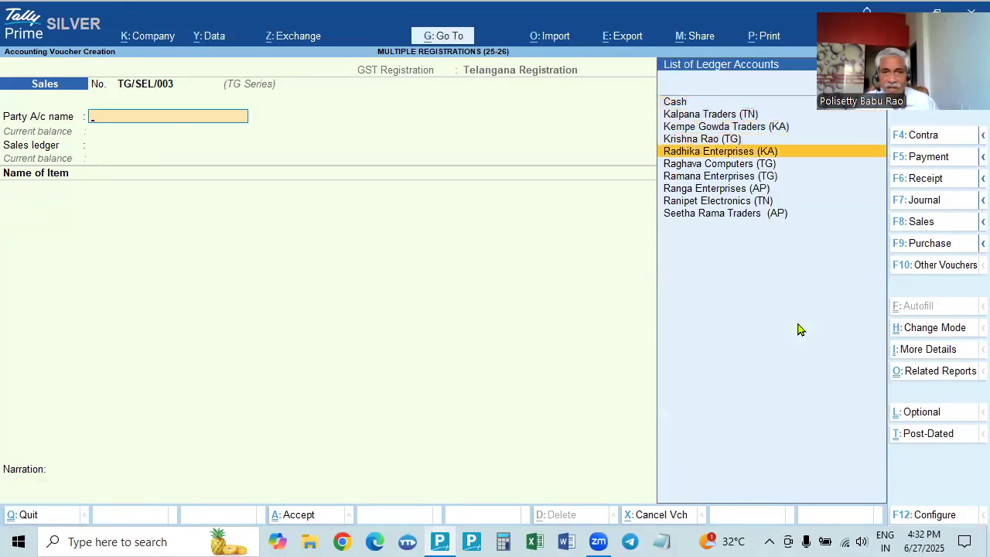
{"action": "key", "text": "Up"}
{"action": "key", "text": "Return"}
{"action": "key", "text": "Escape"}
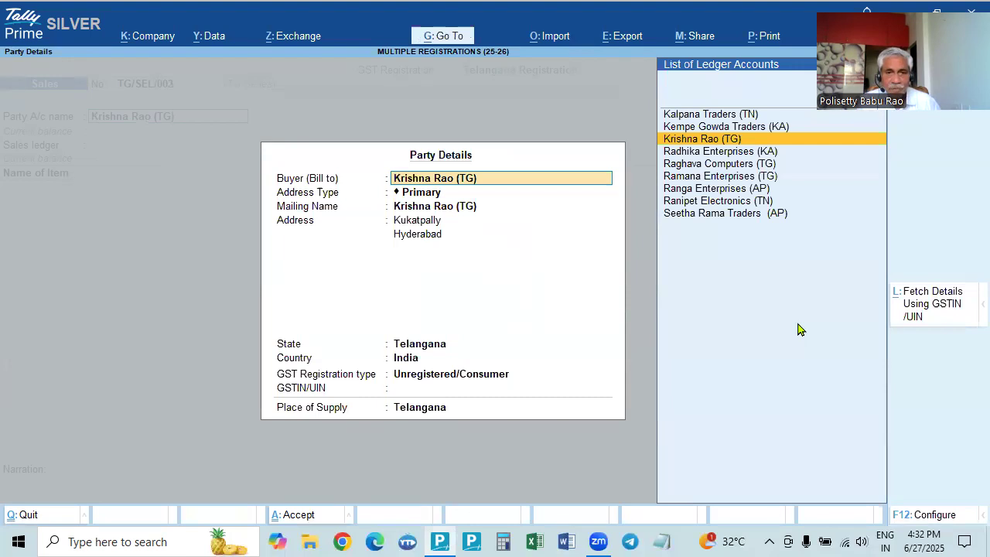
{"action": "key", "text": "Return"}
{"action": "key", "text": "ctrl+a"}
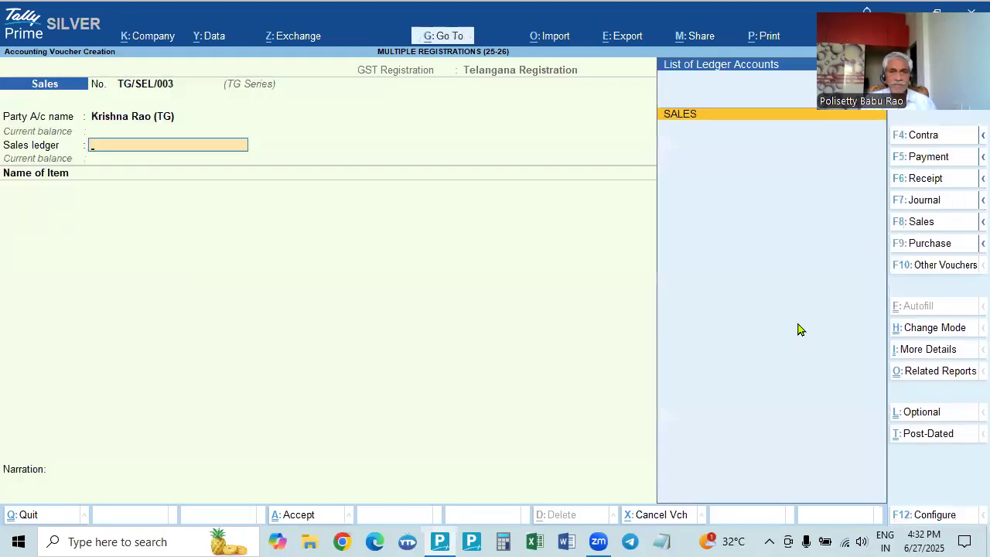
{"action": "key", "text": "Return"}
Add HP Computers to sales voucher TG/SEL/003 with a quantity of 1 Nos at the suggested rate of 35,000
{"action": "key", "text": "Down"}
{"action": "key", "text": "Down"}
{"action": "key", "text": "Down"}
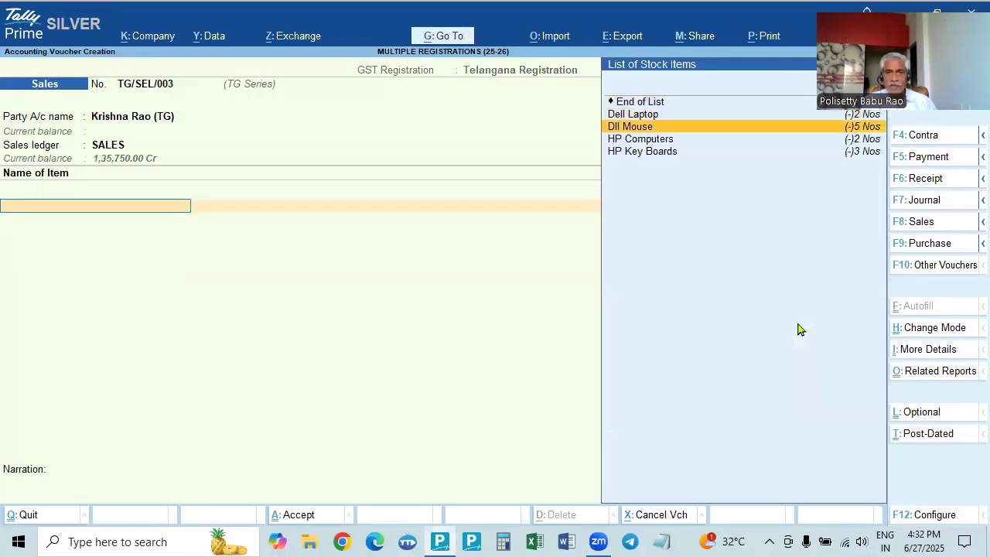
{"action": "key", "text": "Return"}
{"action": "type", "text": "1"}
{"action": "key", "text": "Return"}
{"action": "key", "text": "Return"}
{"action": "key", "text": "Return"}
{"action": "key", "text": "Return"}
Add HP Key Boards as the second item with a quantity of 1 Nos at the suggested rate of 500
{"action": "key", "text": "Down"}
{"action": "key", "text": "Down"}
{"action": "key", "text": "Down"}
{"action": "key", "text": "Down"}
{"action": "key", "text": "Return"}
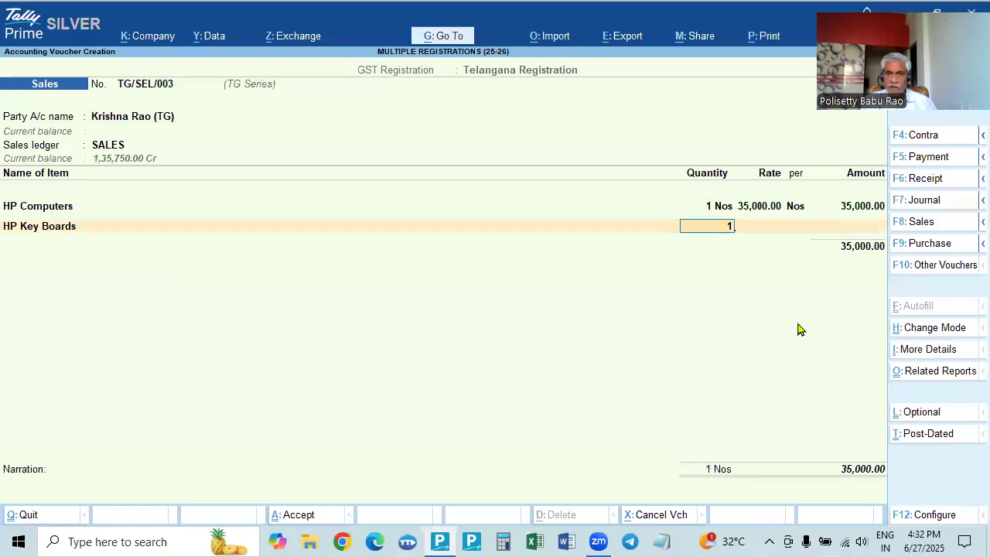
{"action": "key", "text": "Return"}
{"action": "key", "text": "Return"}
{"action": "key", "text": "Return"}
{"action": "key", "text": "Return"}
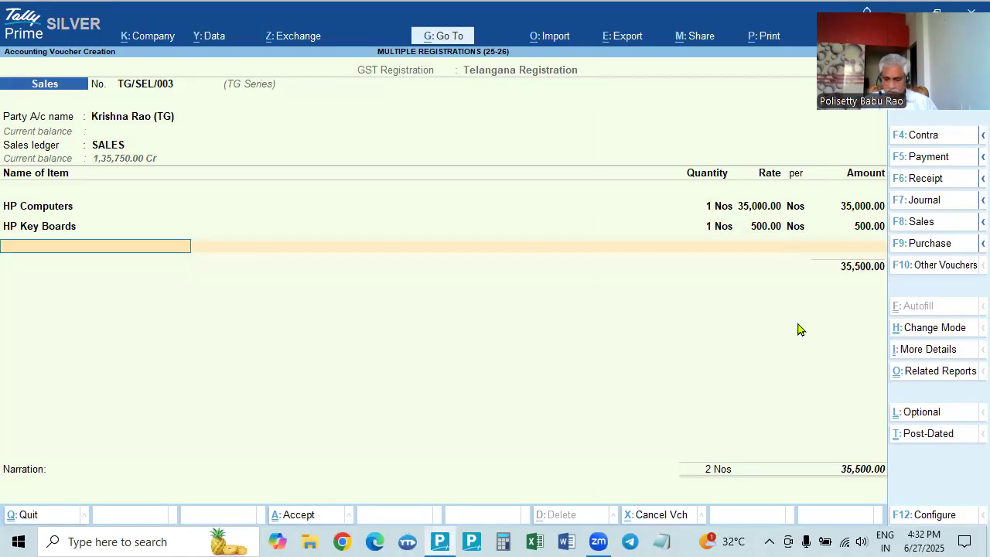
Add Dll Mouse as the third item with a quantity of 1 Nos at the suggested rate of 850, and end the item list
{"action": "key", "text": "Down"}
{"action": "key", "text": "Down"}
{"action": "key", "text": "Return"}
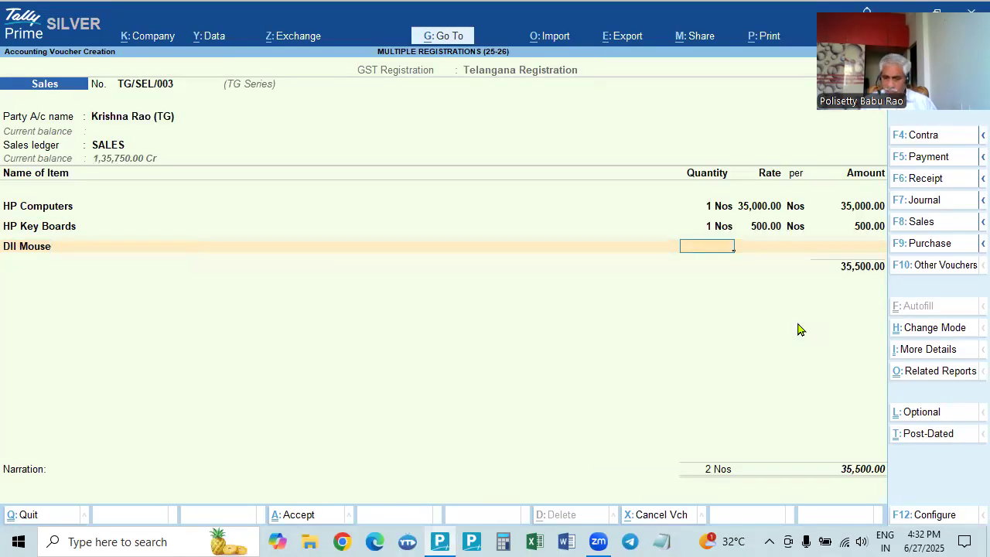
{"action": "type", "text": "1"}
{"action": "key", "text": "Return"}
{"action": "key", "text": "Return"}
{"action": "key", "text": "Return"}
{"action": "key", "text": "Return"}
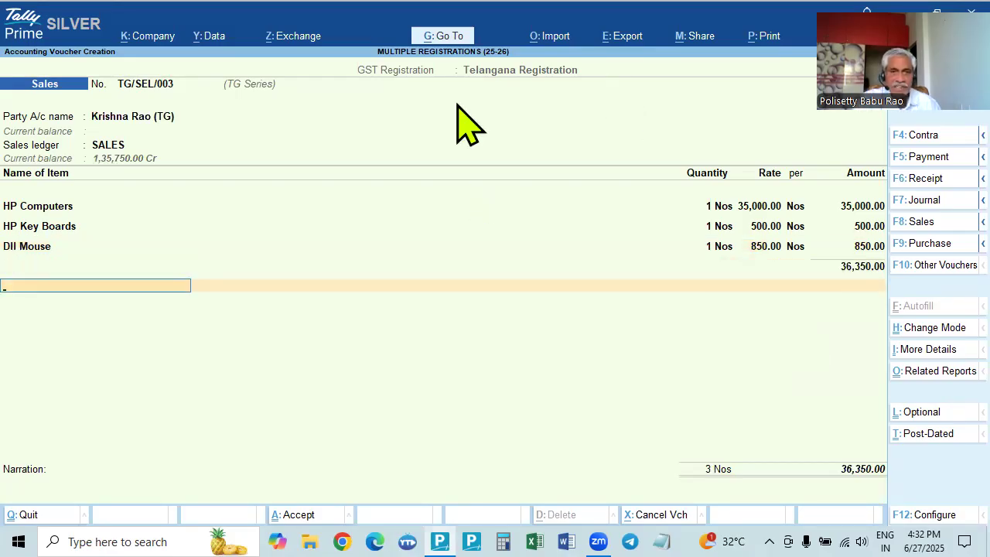
{"action": "key", "text": "Return"}
Add the CGST and SGST tax ledgers to sales voucher TG/SEL/003 with their calculated amounts
{"action": "type", "text": "c"}
{"action": "key", "text": "Return"}
{"action": "key", "text": "Return"}
{"action": "type", "text": "sg"}
{"action": "key", "text": "Return"}
{"action": "key", "text": "Return"}
Accept the bill-wise details as new reference TG/SEL/003 for the full amount, leave the narration empty, and save the voucher
{"action": "key", "text": "Return"}
{"action": "key", "text": "Return"}
{"action": "key", "text": "Return"}
{"action": "key", "text": "Return"}
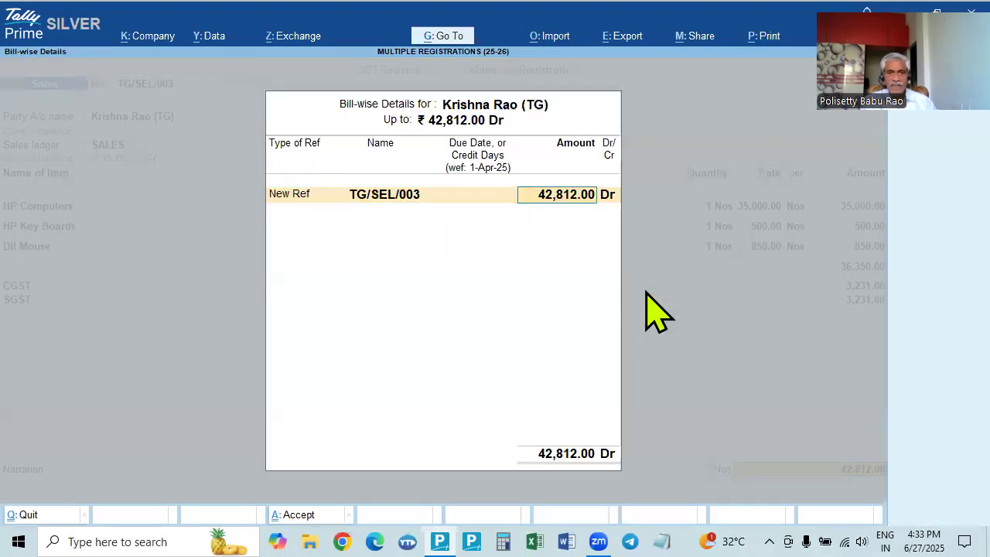
{"action": "key", "text": "Return"}
{"action": "key", "text": "Return"}
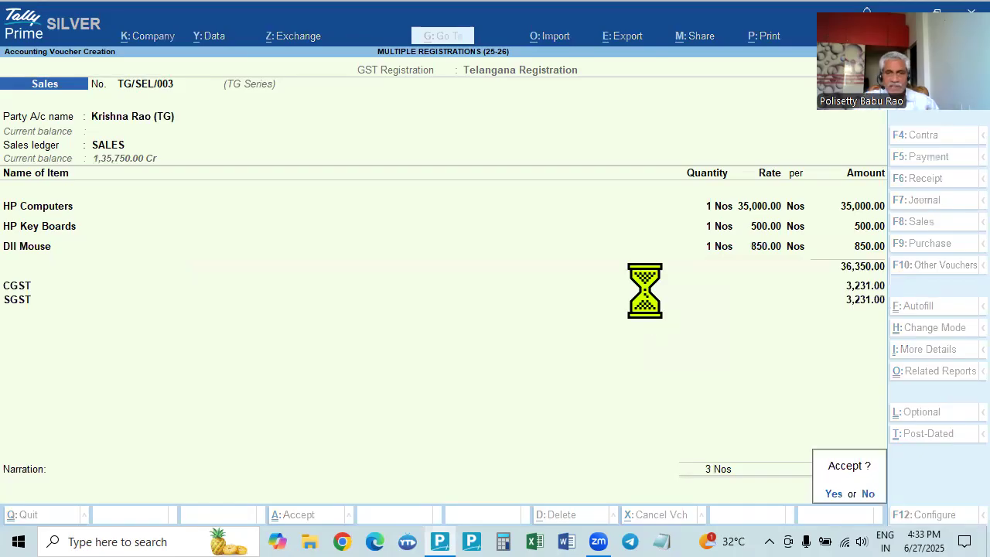
{"action": "key", "text": "Return"}
Switch the sales voucher to the Andhra Pradesh Registration, using the AP Series with the system default voucher number
{"action": "left_click_drag", "start_coordinate": [896, 84], "coordinate": [265, 393]}
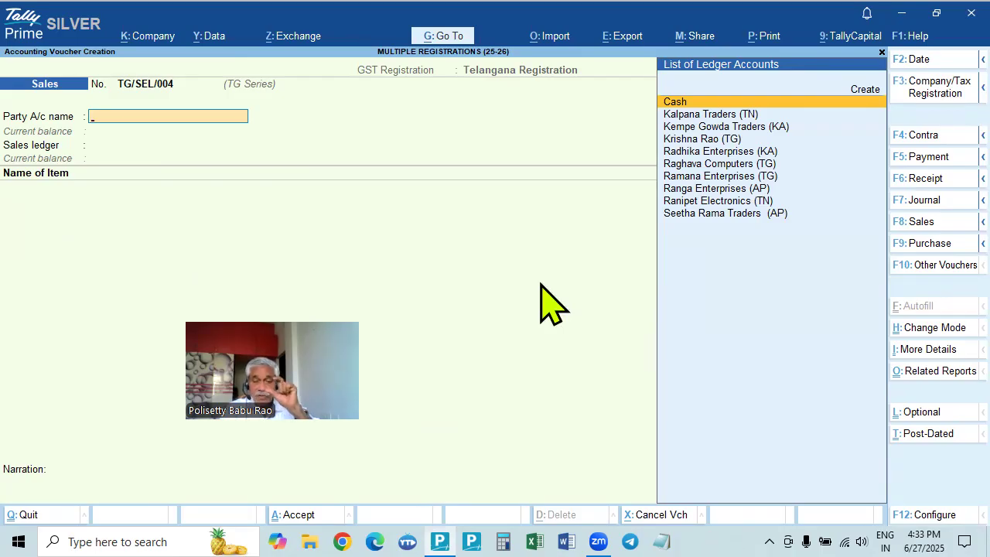
{"action": "left_click", "coordinate": [936, 97]}
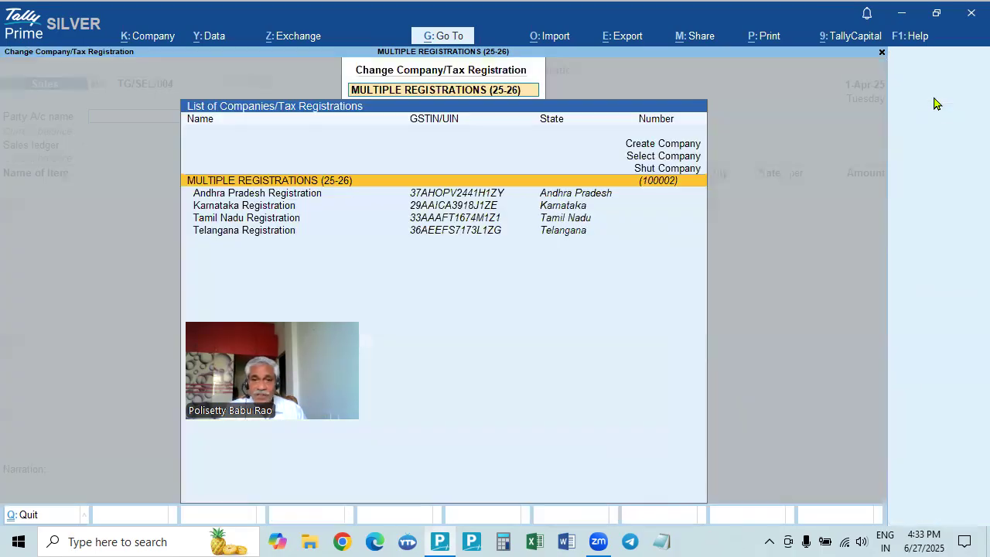
{"action": "left_click", "coordinate": [577, 195]}
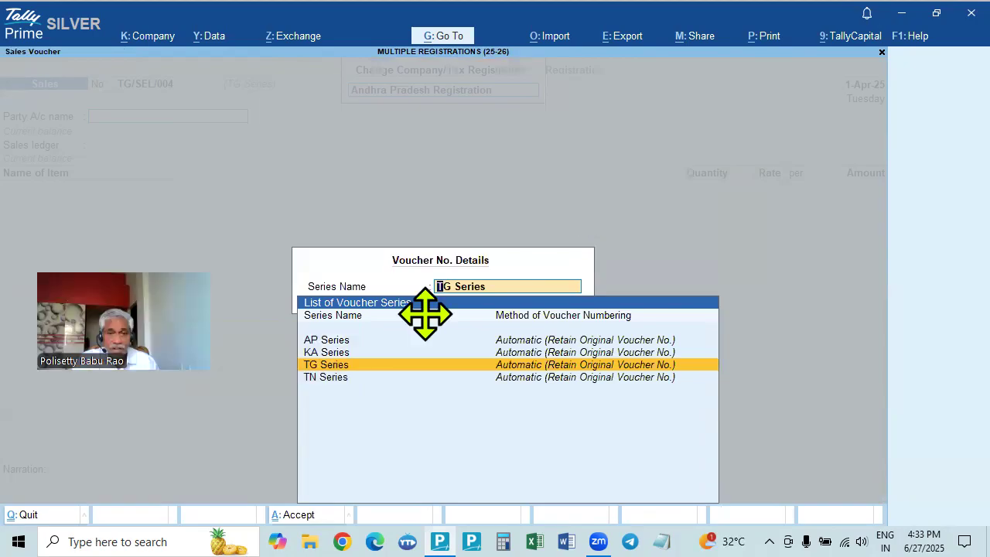
{"action": "left_click", "coordinate": [325, 368]}
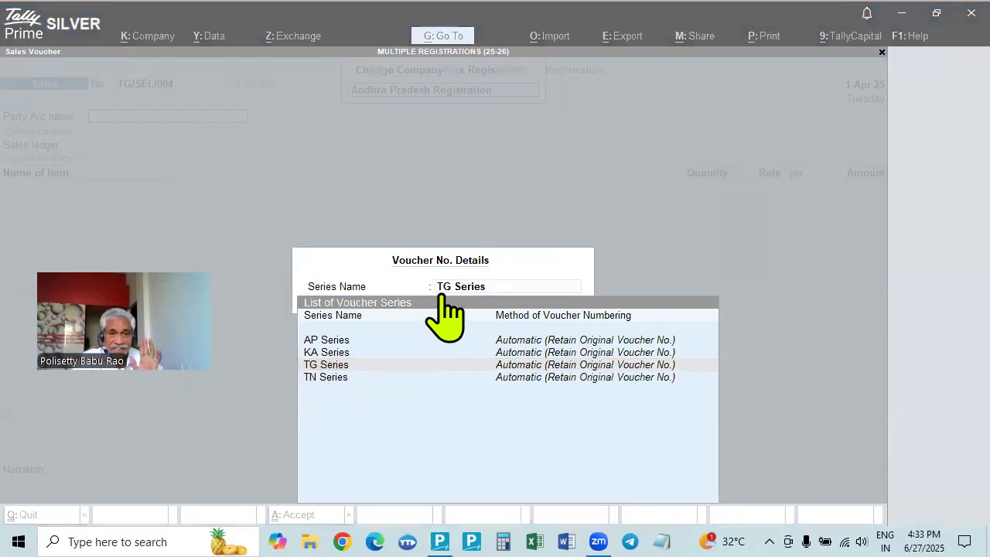
{"action": "left_click", "coordinate": [339, 344]}
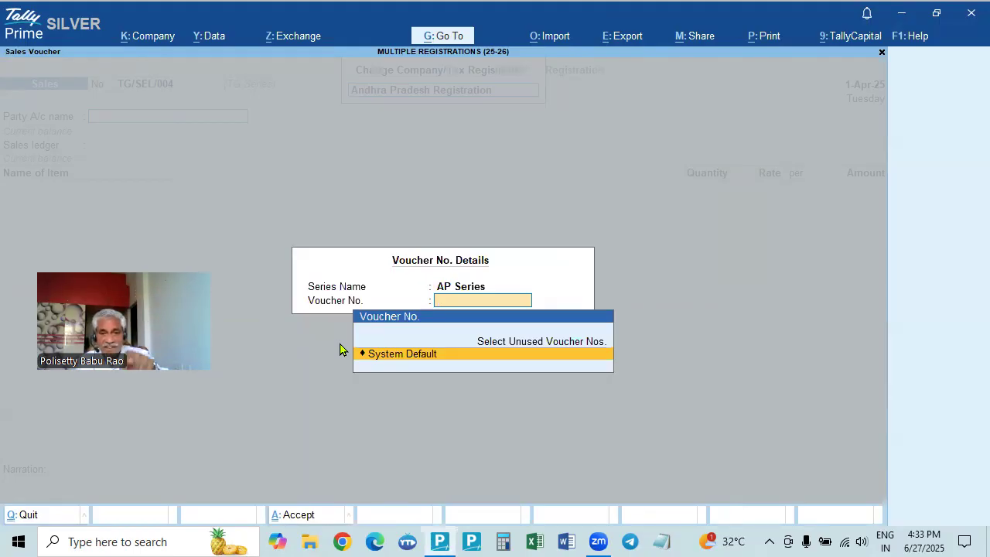
{"action": "key", "text": "Return"}
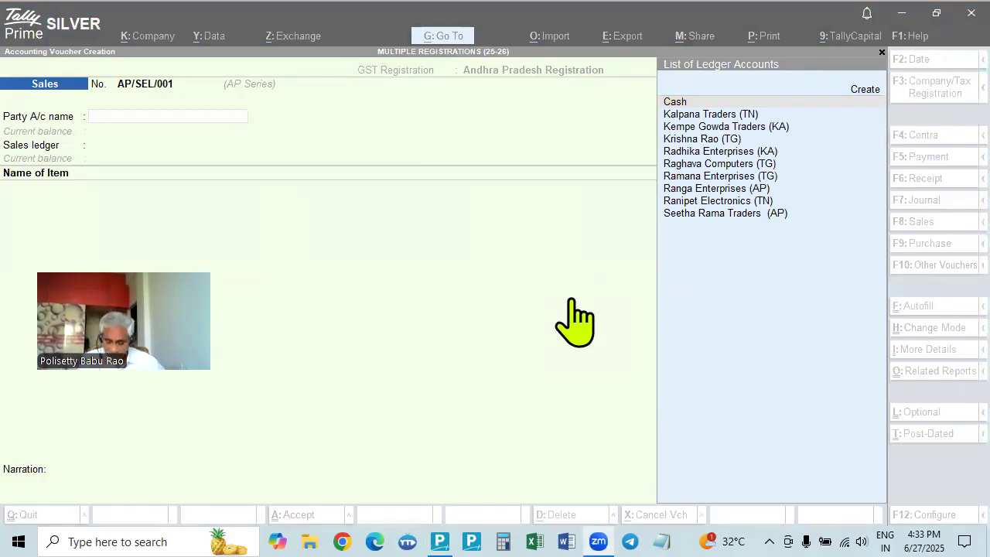
{"action": "left_click", "coordinate": [489, 315]}
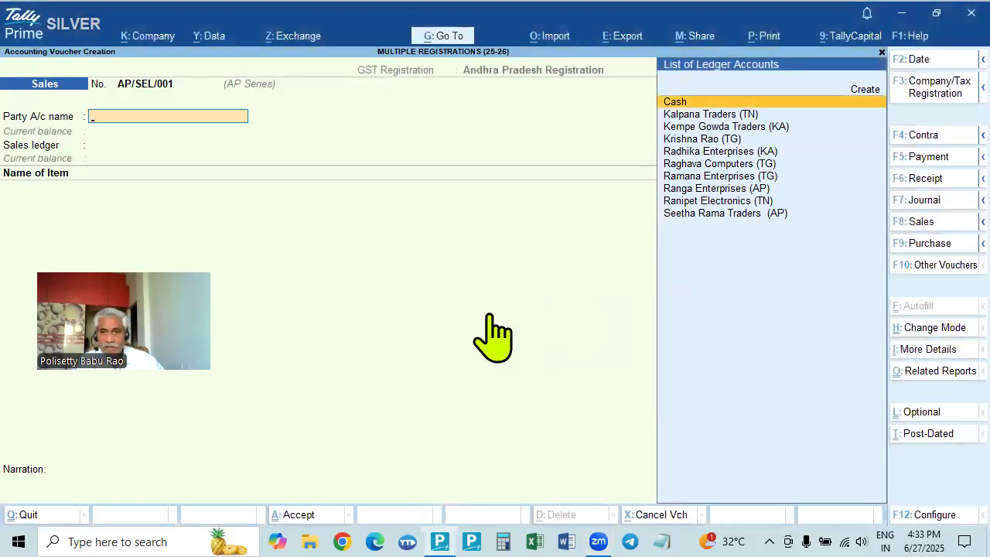
Choose Ranga Enterprises (AP) as the party of sales voucher AP/SEL/001 and leave the dispatch details blank
{"action": "key", "text": "Down"}
{"action": "key", "text": "Down"}
{"action": "key", "text": "Down"}
{"action": "key", "text": "Down"}
{"action": "key", "text": "Down"}
{"action": "key", "text": "Down"}
{"action": "key", "text": "Down"}
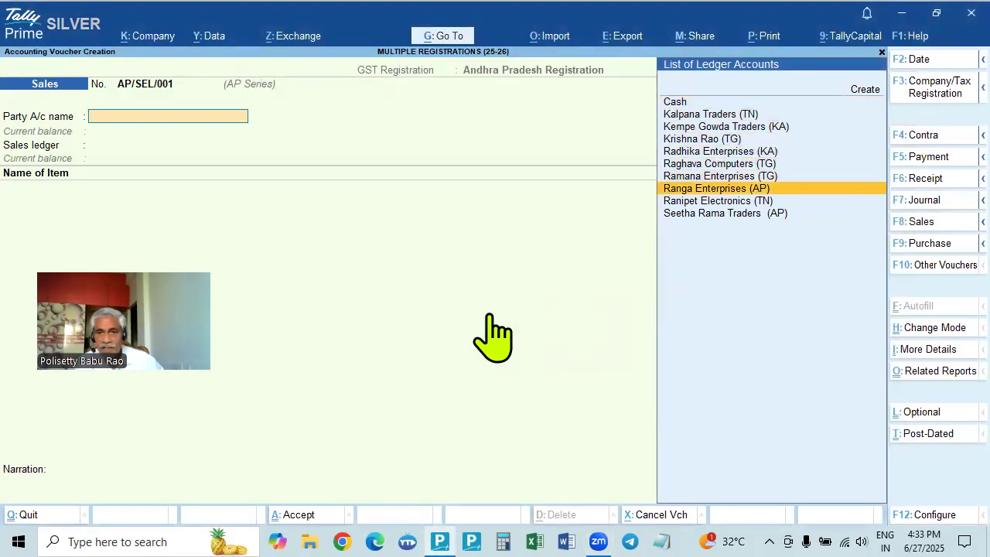
{"action": "key", "text": "Return"}
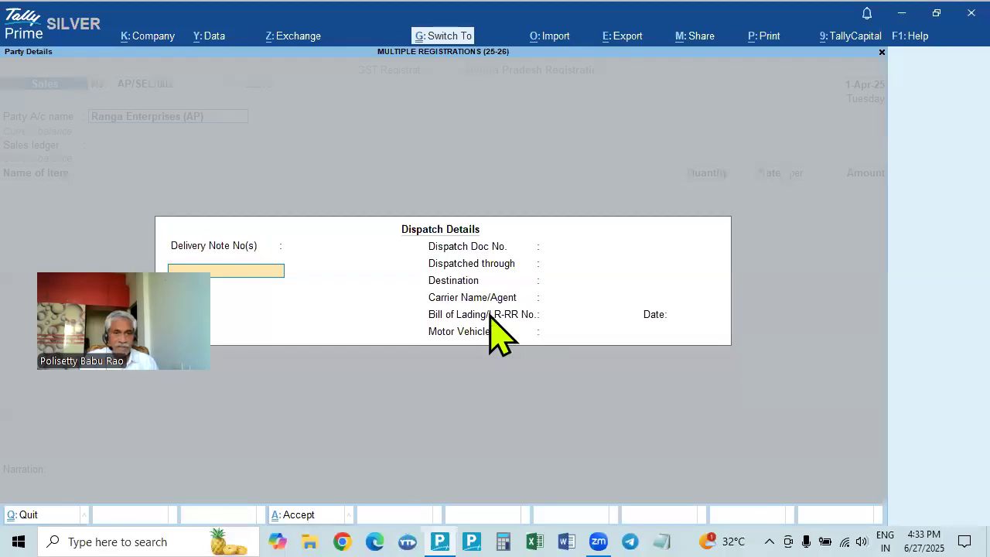
{"action": "key", "text": "ctrl+a"}
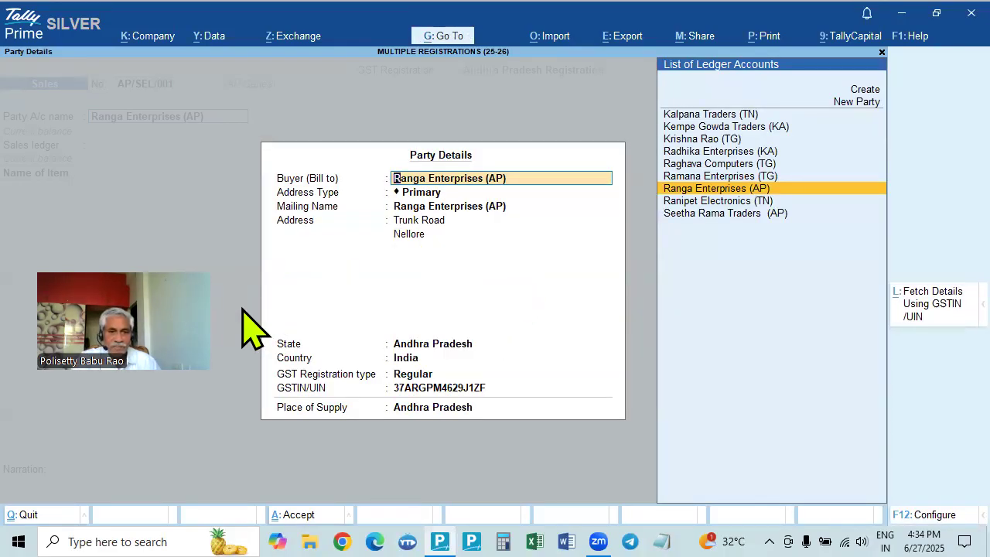
Accept the party details of Ranga Enterprises (AP) unchanged and choose SALES as the sales ledger
{"action": "key", "text": "alt+Tab"}
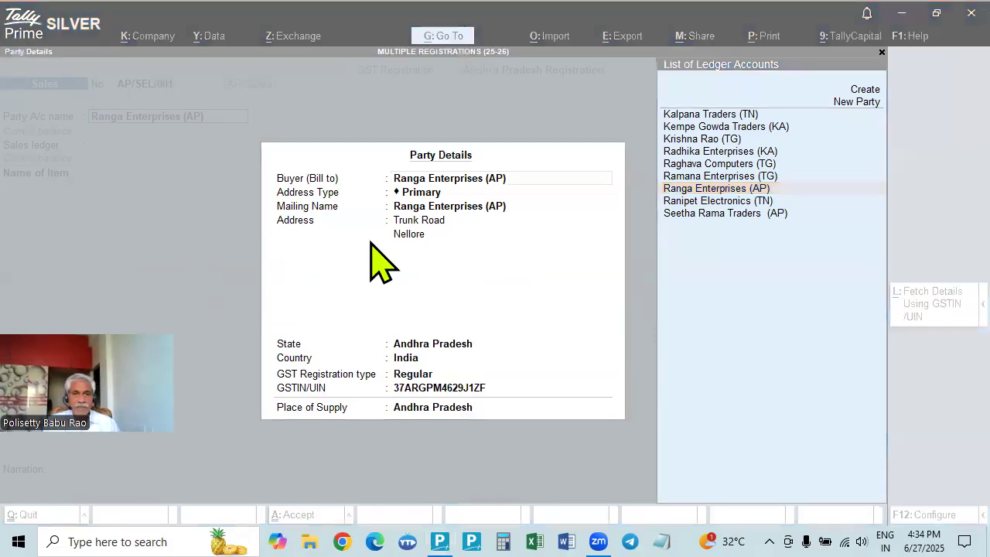
{"action": "left_click", "coordinate": [189, 234]}
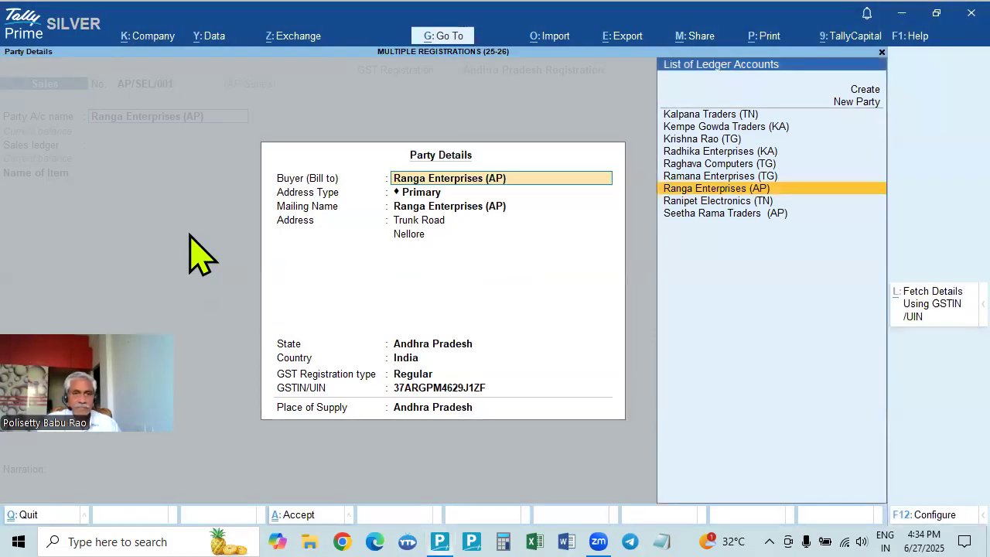
{"action": "key", "text": "Return"}
{"action": "key", "text": "Return"}
{"action": "key", "text": "ctrl+a"}
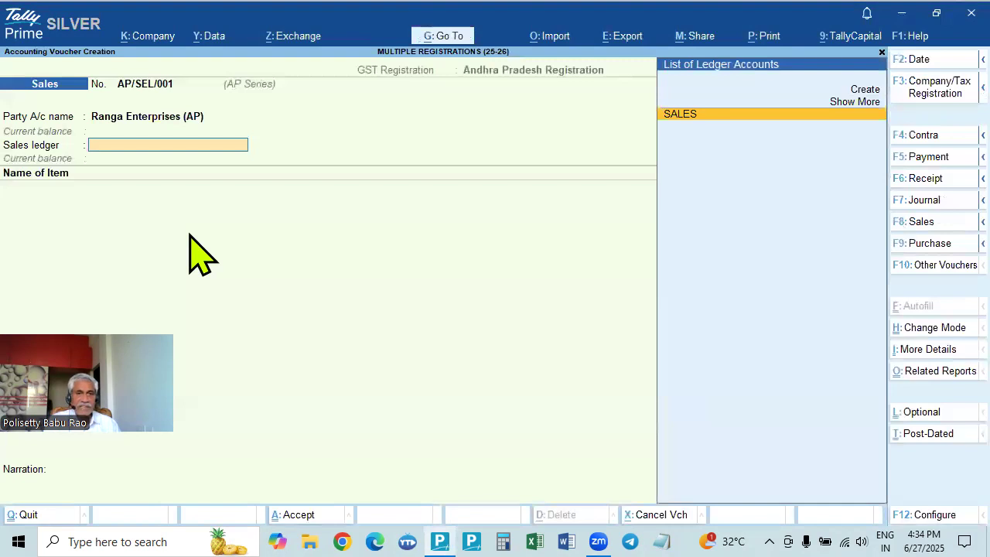
{"action": "key", "text": "Return"}
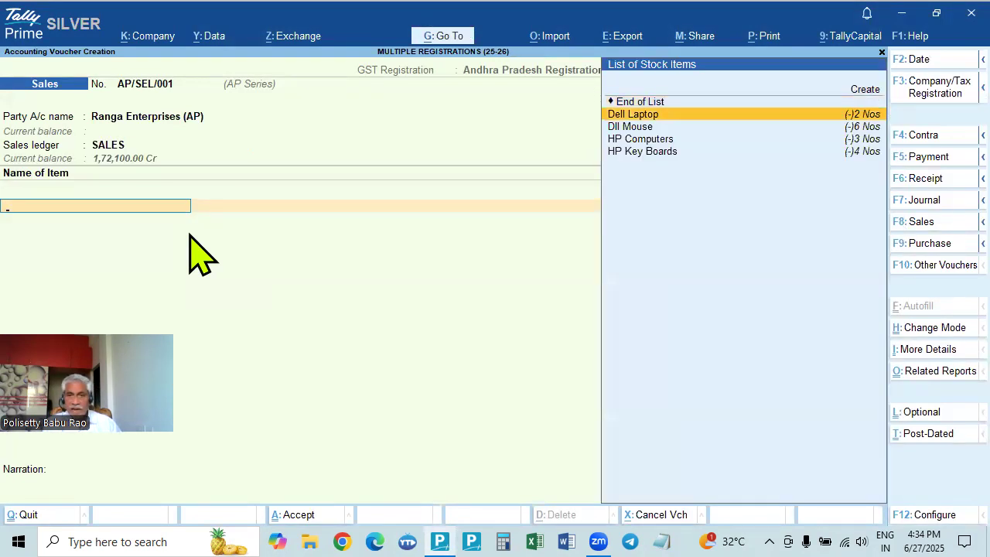
Add Dell Laptop as the first item with a quantity of 2 Nos at the suggested rate of 30,000
{"action": "key", "text": "Return"}
{"action": "key", "text": "Return"}
{"action": "key", "text": "Return"}
{"action": "key", "text": "Return"}
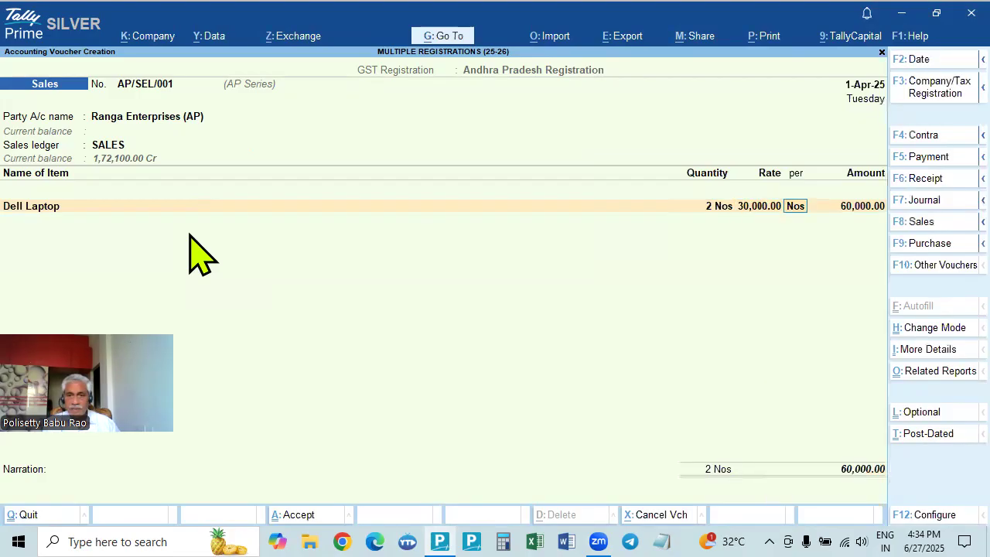
{"action": "key", "text": "Return"}
{"action": "key", "text": "Return"}
Add HP Computers as the second item with a quantity of 1 Nos at the suggested rate of 35,000, and end the item list
{"action": "key", "text": "Down"}
{"action": "key", "text": "Down"}
{"action": "key", "text": "Down"}
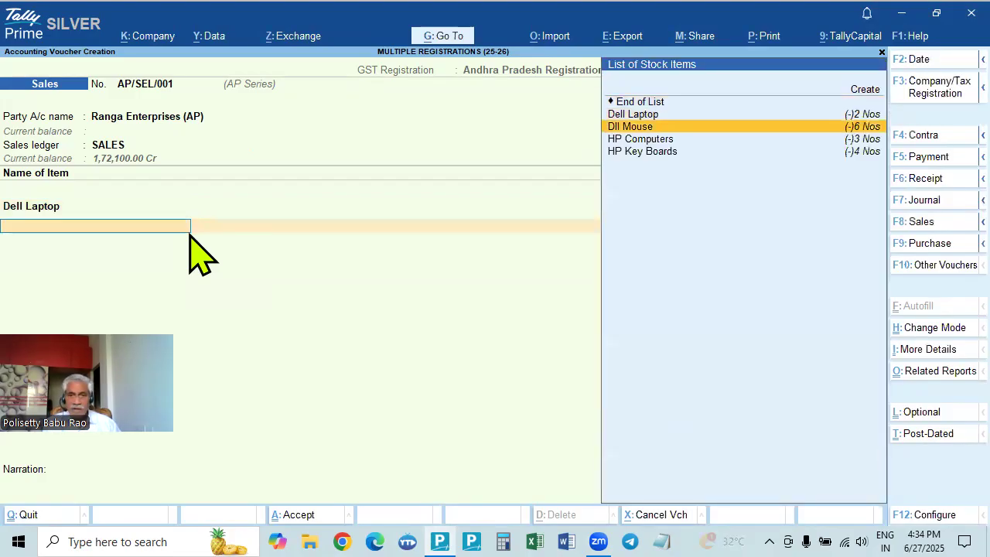
{"action": "key", "text": "Return"}
{"action": "type", "text": "1"}
{"action": "key", "text": "Return"}
{"action": "key", "text": "Return"}
{"action": "key", "text": "Return"}
{"action": "key", "text": "Return"}
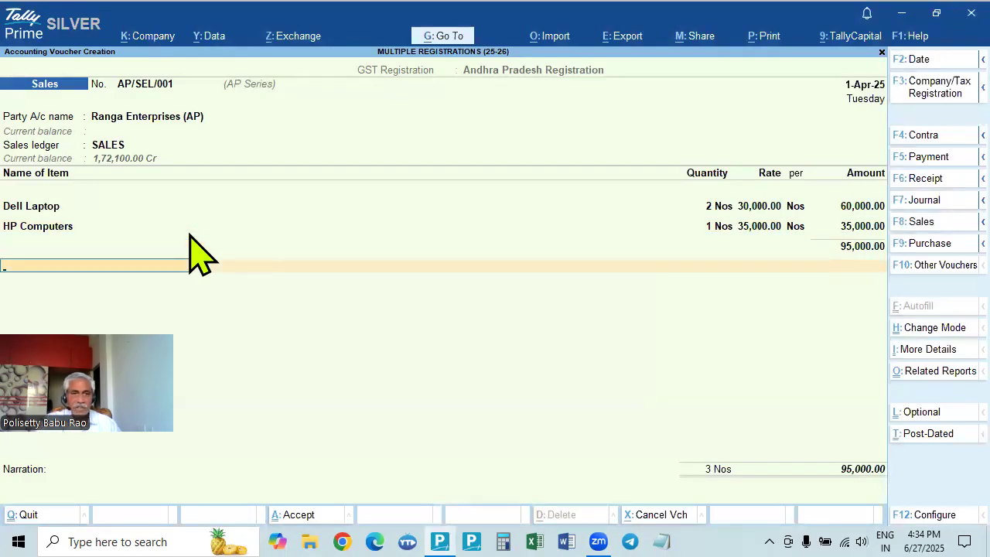
Add the CGST and SGST tax ledgers to sales voucher AP/SEL/001 with their calculated amounts
{"action": "type", "text": "CG"}
{"action": "key", "text": "Return"}
{"action": "key", "text": "Return"}
{"action": "type", "text": "SG"}
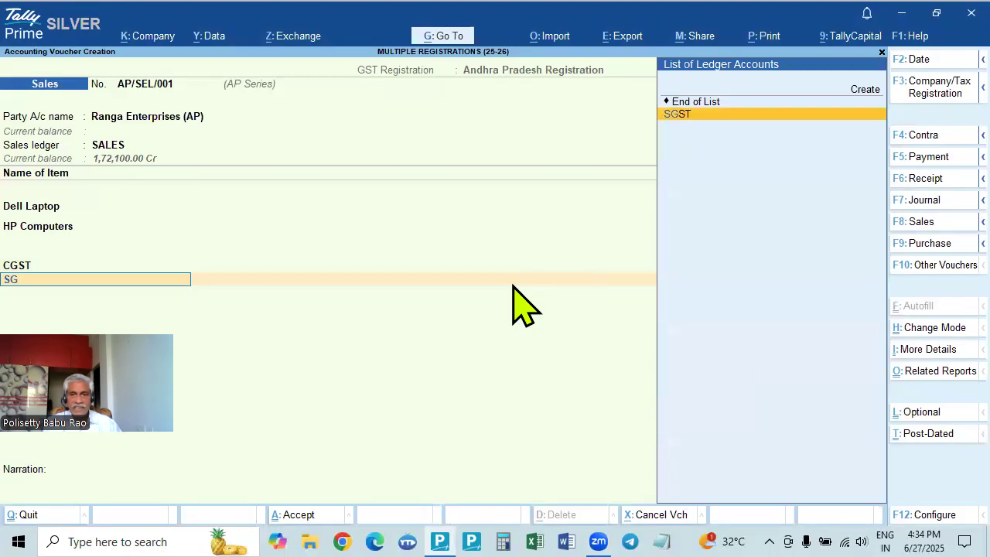
{"action": "key", "text": "Return"}
{"action": "key", "text": "Return"}
Accept the default bill-wise details of AP/SEL/001, leave the narration empty, and save the voucher
{"action": "key", "text": "Return"}
{"action": "key", "text": "Return"}
{"action": "key", "text": "Return"}
{"action": "key", "text": "Return"}
{"action": "key", "text": "Return"}
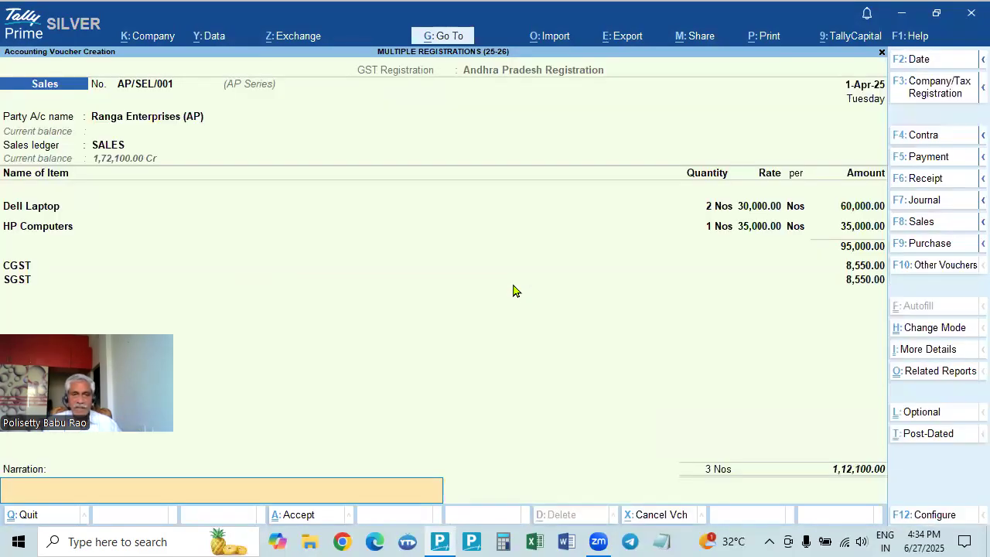
{"action": "key", "text": "Return"}
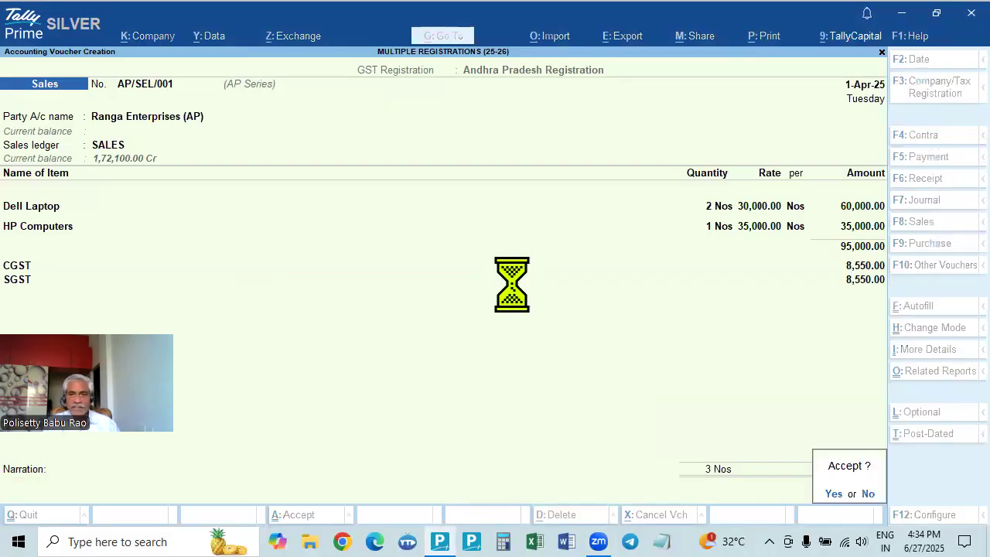
{"action": "key", "text": "Return"}
Choose Seetha Rama Traders (AP) as the party of AP/SEL/002, accept its dispatch and party details unchanged, and choose SALES as the sales ledger
{"action": "key", "text": "Down"}
{"action": "key", "text": "Down"}
{"action": "key", "text": "Down"}
{"action": "key", "text": "Down"}
{"action": "key", "text": "Down"}
{"action": "key", "text": "Down"}
{"action": "key", "text": "Down"}
{"action": "key", "text": "Down"}
{"action": "key", "text": "Down"}
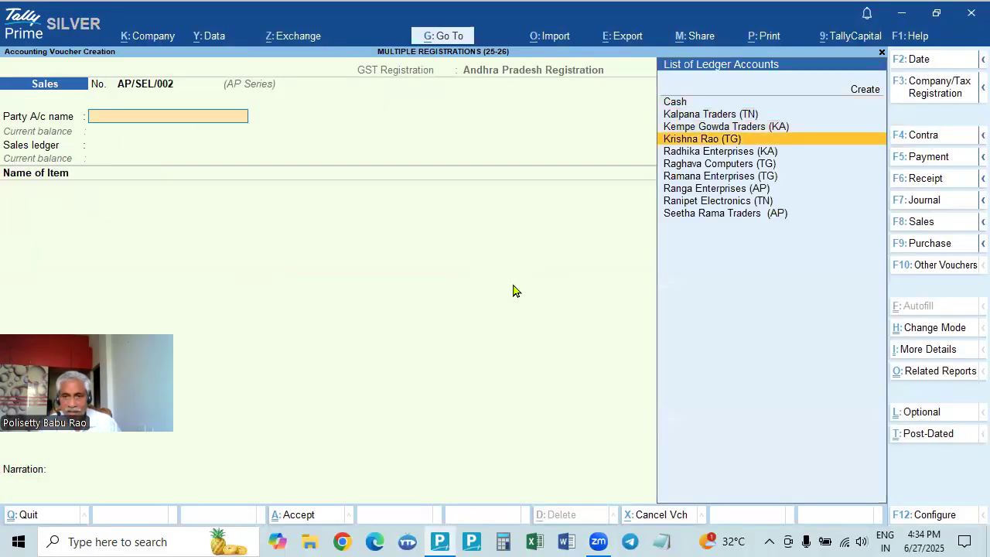
{"action": "key", "text": "Return"}
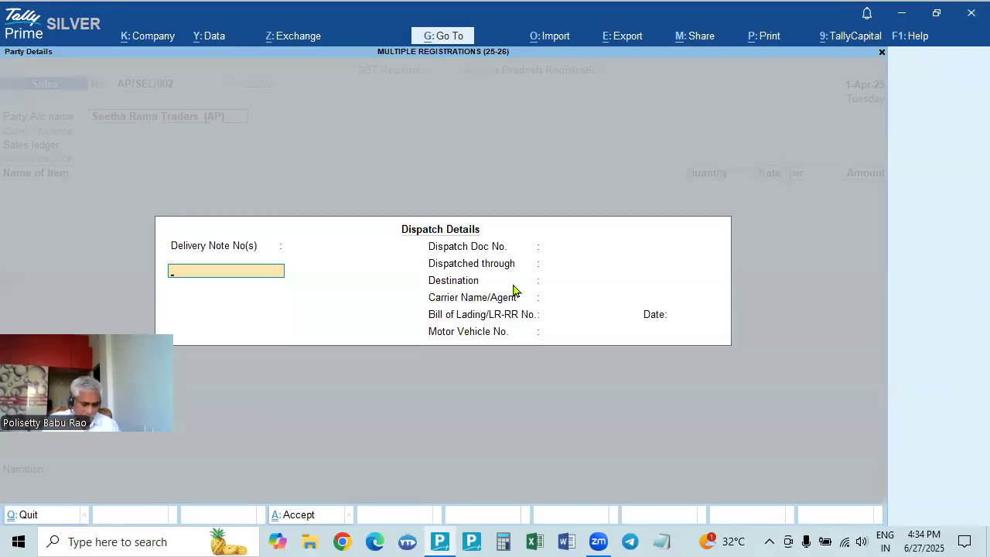
{"action": "key", "text": "ctrl+a"}
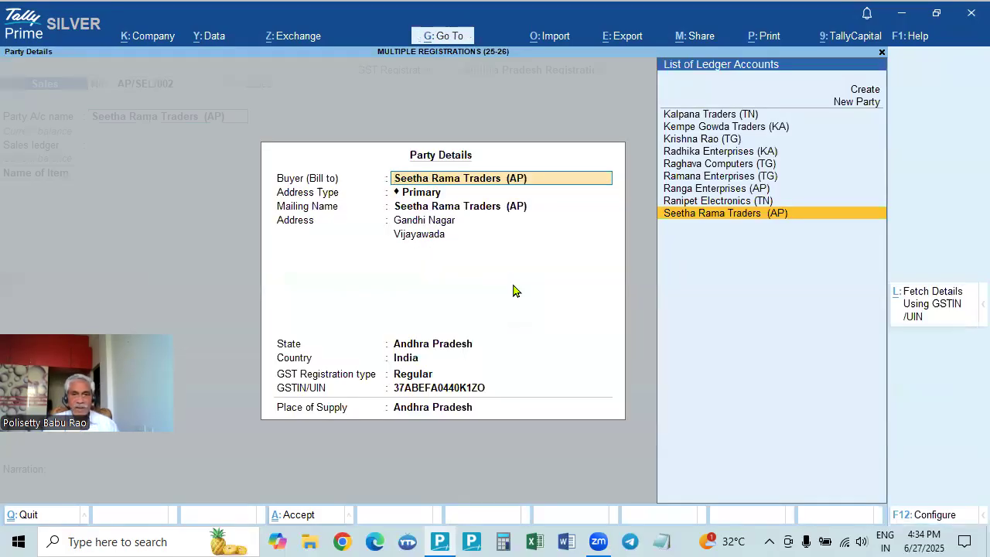
{"action": "key", "text": "ctrl+a"}
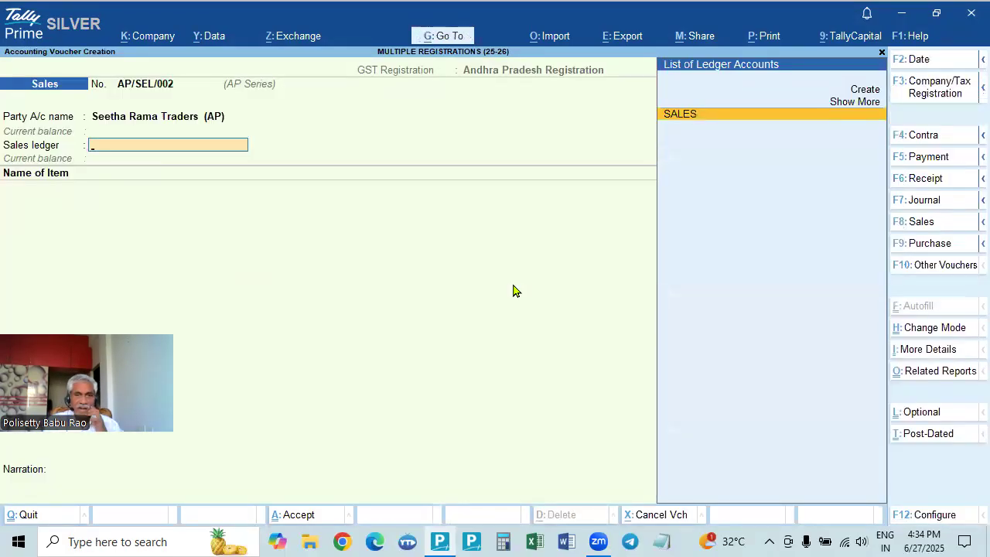
{"action": "key", "text": "Return"}
Add Dell Laptop to sales voucher AP/SEL/002 with a quantity of 1 Nos at the suggested rate of 30,000
{"action": "key", "text": "Down"}
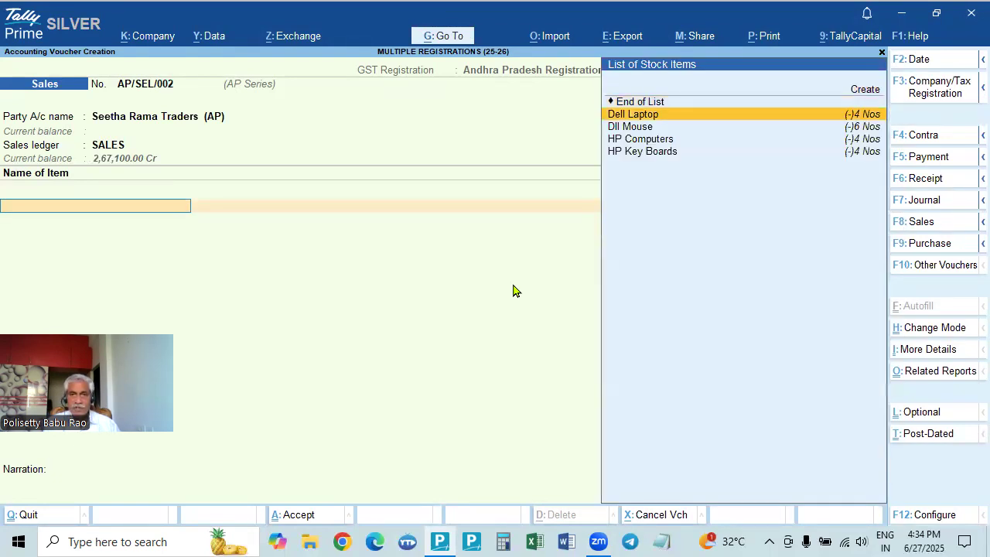
{"action": "key", "text": "Return"}
{"action": "type", "text": "1"}
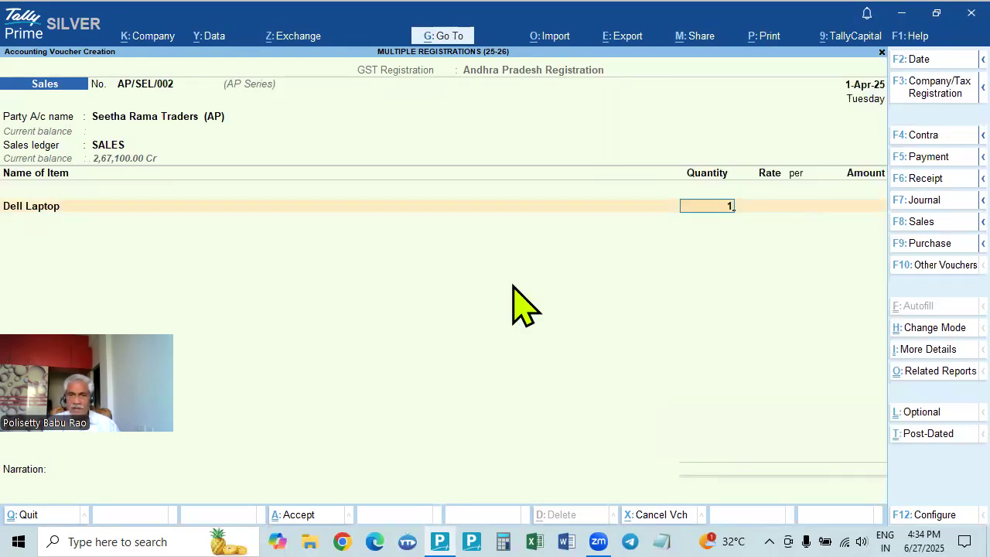
{"action": "key", "text": "Return"}
{"action": "key", "text": "Return"}
{"action": "key", "text": "Return"}
{"action": "key", "text": "Return"}
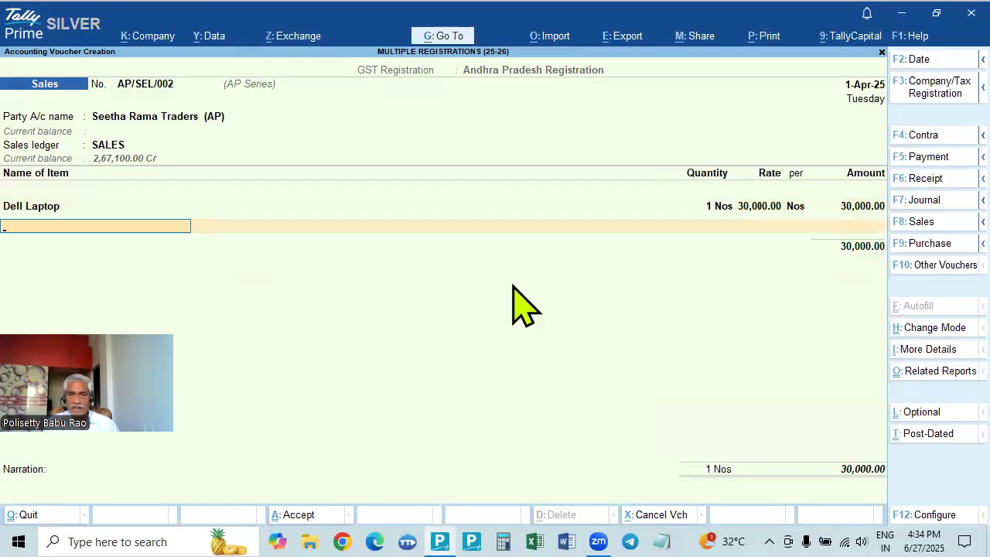
Add HP Computers to AP/SEL/002 with a quantity of 1 Nos at the suggested rate of 35,000, and end the item list
{"action": "key", "text": "Down"}
{"action": "key", "text": "Down"}
{"action": "key", "text": "Down"}
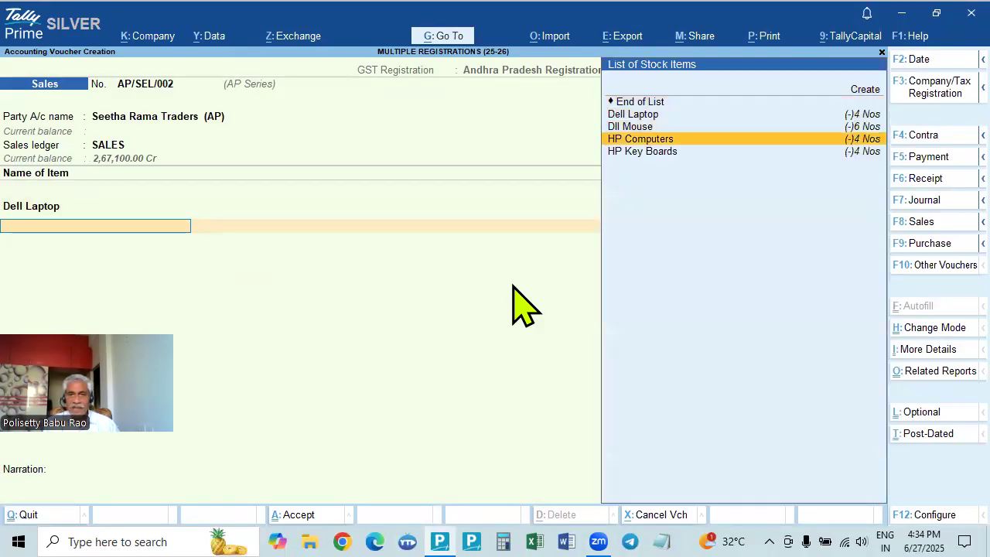
{"action": "key", "text": "Return"}
{"action": "type", "text": "1"}
{"action": "key", "text": "Return"}
{"action": "key", "text": "Return"}
{"action": "key", "text": "Return"}
{"action": "key", "text": "Return"}
{"action": "key", "text": "Return"}
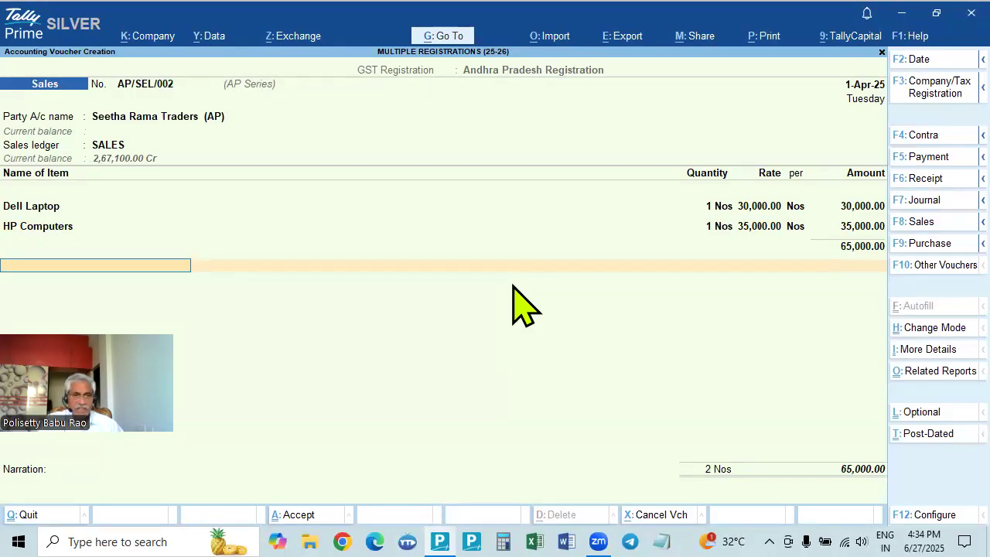
Add the CGST and SGST tax ledgers to sales voucher AP/SEL/002 with their calculated amounts
{"action": "key", "text": "Return"}
{"action": "type", "text": "CG"}
{"action": "key", "text": "Return"}
{"action": "key", "text": "Return"}
{"action": "type", "text": "SG"}
{"action": "key", "text": "Return"}
{"action": "key", "text": "Return"}
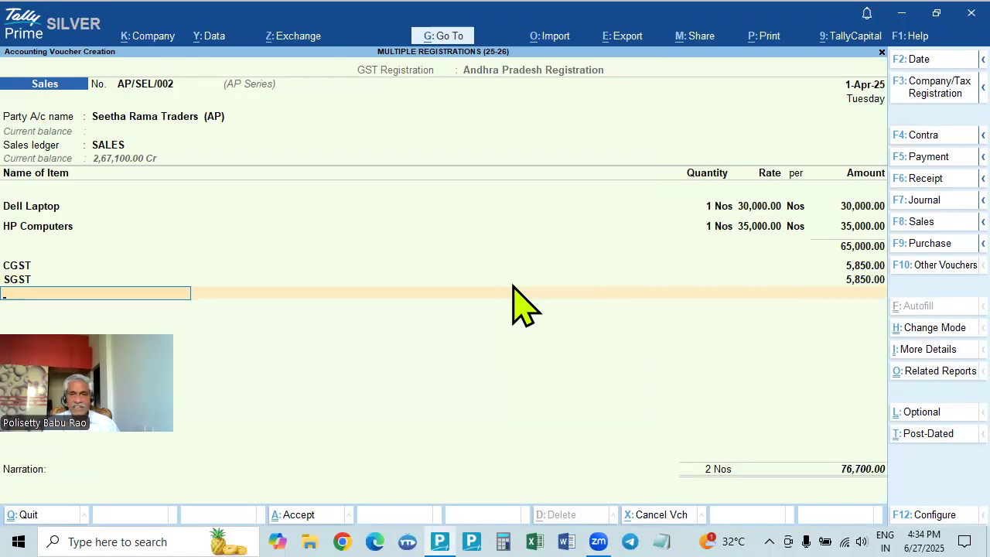
Accept the default bill-wise details of AP/SEL/002, leave the narration empty, and save the voucher
{"action": "key", "text": "Return"}
{"action": "key", "text": "Return"}
{"action": "key", "text": "Return"}
{"action": "key", "text": "Return"}
{"action": "key", "text": "Return"}
{"action": "key", "text": "Return"}
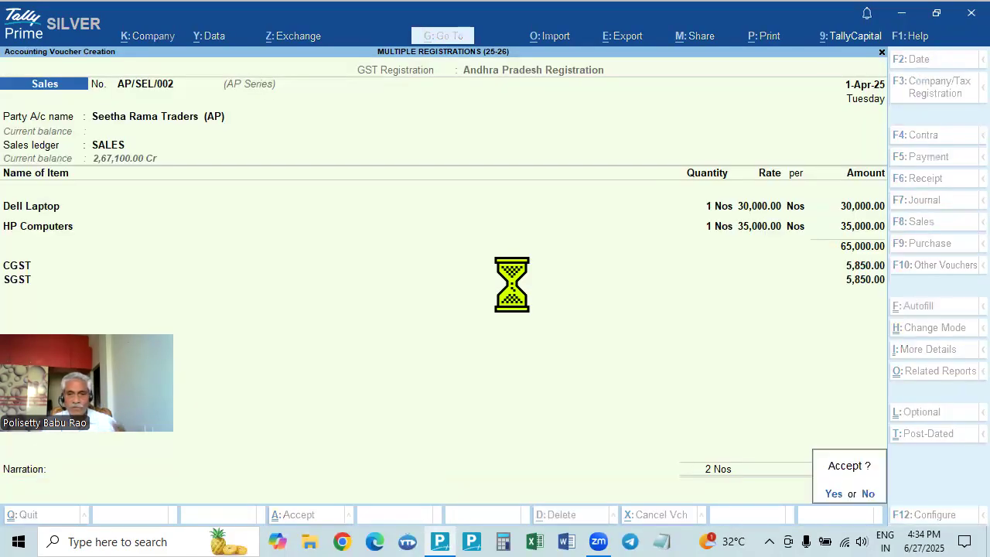
{"action": "key", "text": "Return"}
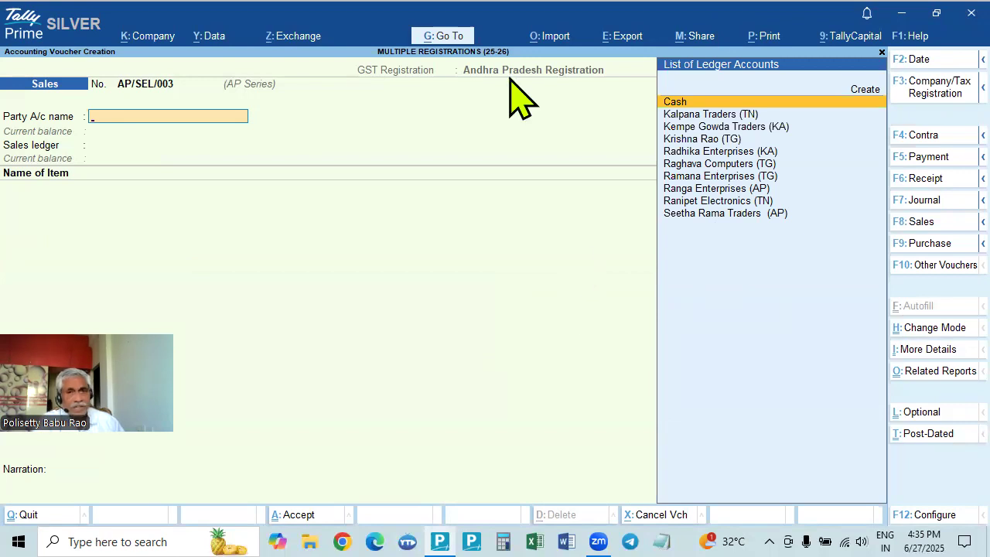
Set Ranipet Electronics (TN) as the party of AP/SEL/003, accepting blank dispatch and default party details, and choose the SALES ledger
{"action": "left_click", "coordinate": [727, 202]}
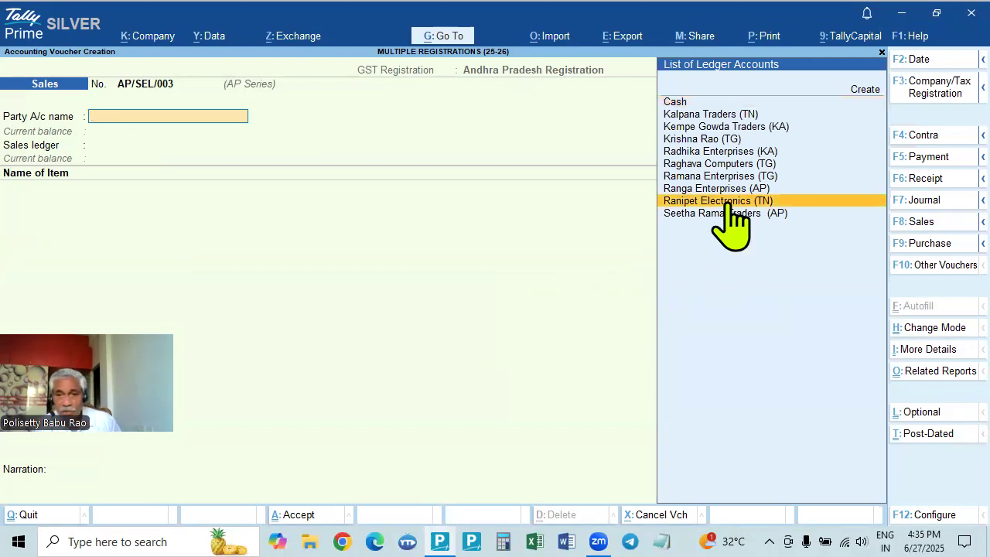
{"action": "left_click", "coordinate": [727, 203]}
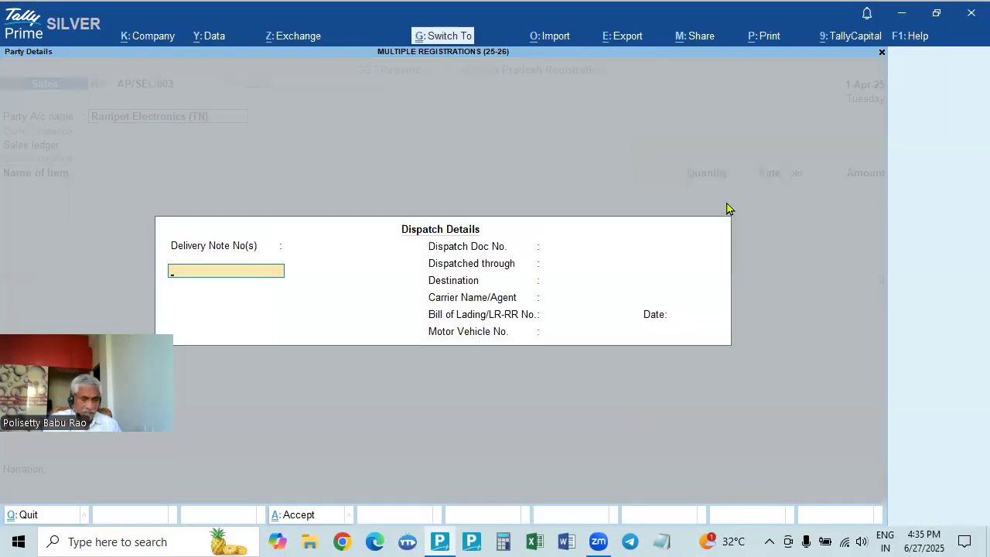
{"action": "key", "text": "ctrl+a"}
{"action": "key", "text": "Return"}
{"action": "key", "text": "ctrl"}
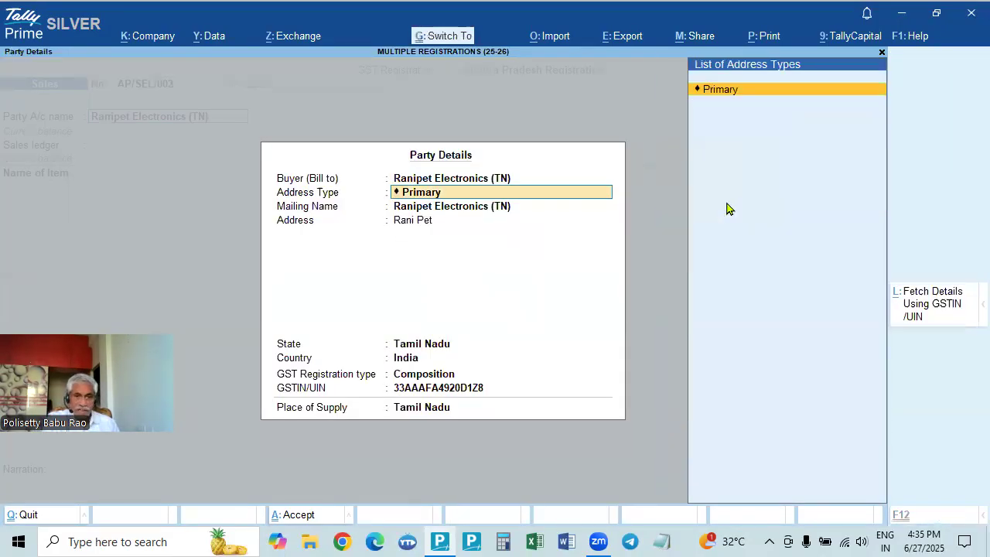
{"action": "key", "text": "ctrl+a"}
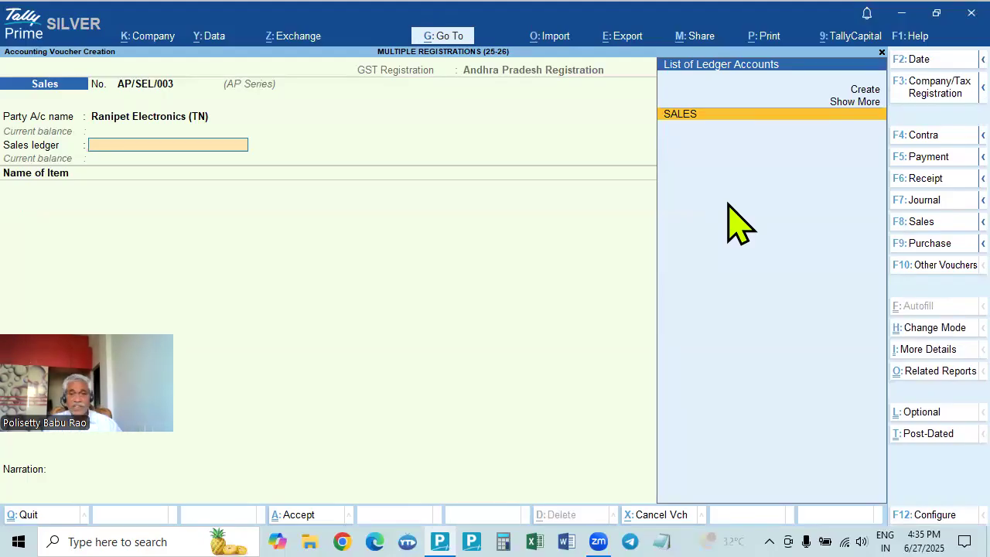
{"action": "key", "text": "Return"}
Add HP Computers to sales voucher AP/SEL/003 with a quantity of 2 Nos at the suggested rate of 35,000
{"action": "key", "text": "Down"}
{"action": "key", "text": "Down"}
{"action": "key", "text": "Down"}
{"action": "key", "text": "Down"}
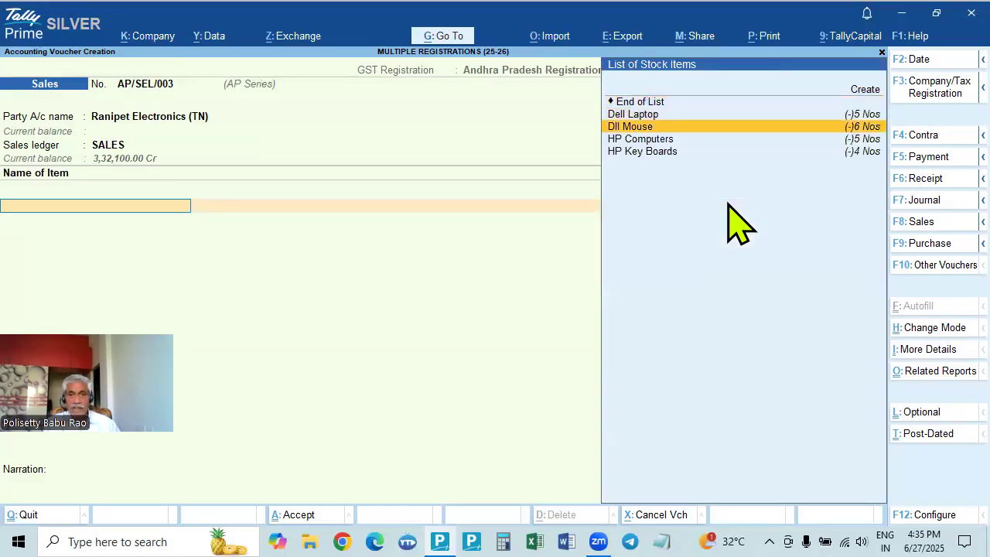
{"action": "key", "text": "Return"}
{"action": "type", "text": "2"}
{"action": "key", "text": "Return"}
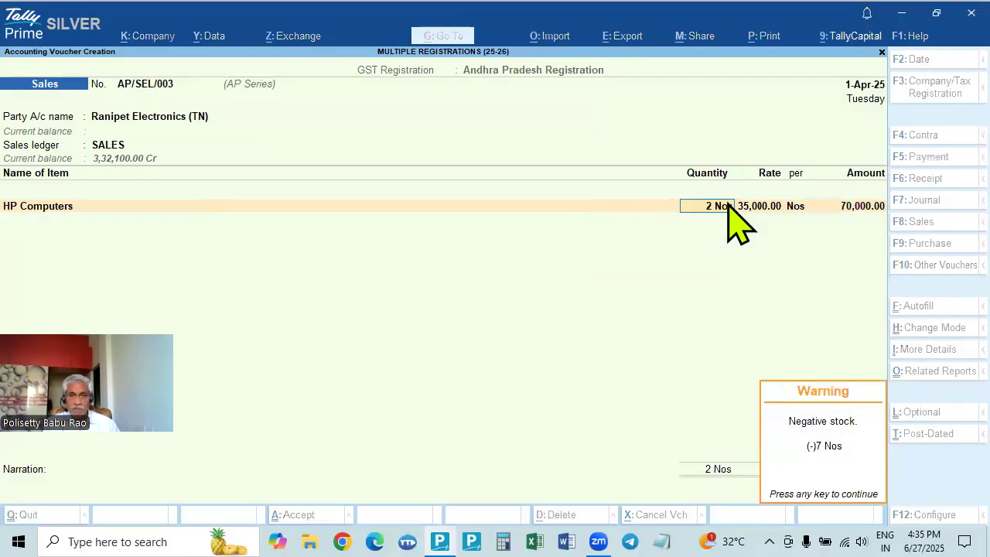
{"action": "key", "text": "Return"}
{"action": "key", "text": "Return"}
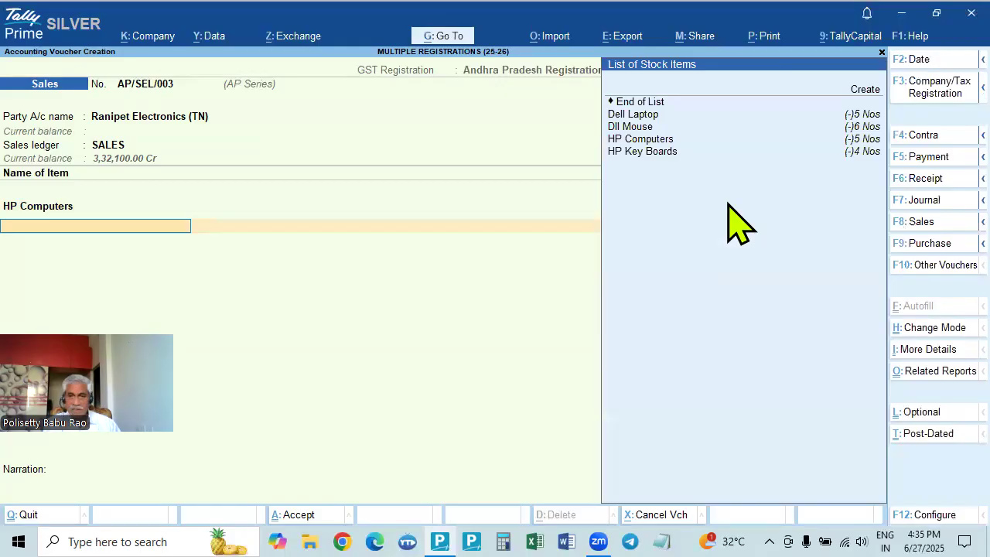
Add HP Key Boards to AP/SEL/003 with a quantity of 5 Nos at the suggested rate of 500, and end the item list
{"action": "key", "text": "Down"}
{"action": "key", "text": "Down"}
{"action": "key", "text": "Down"}
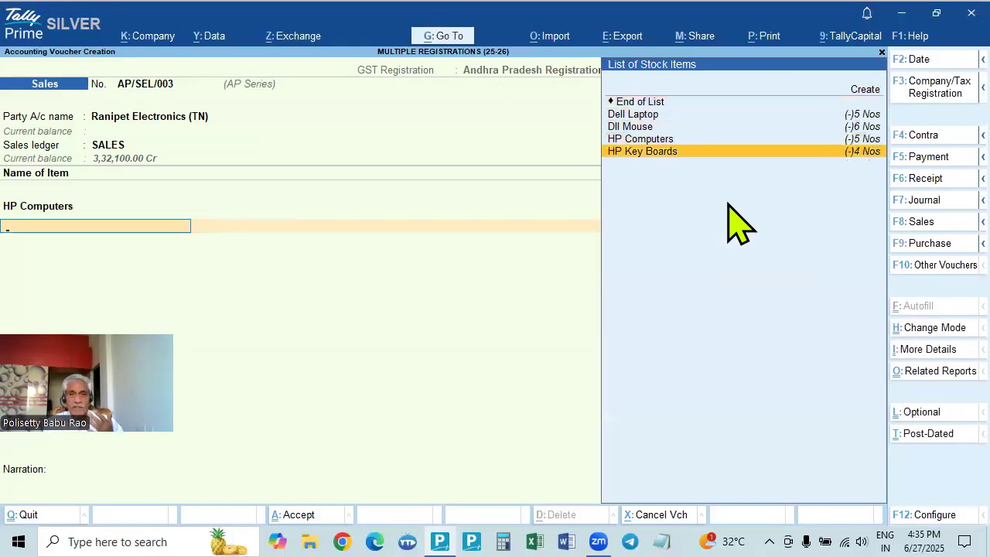
{"action": "key", "text": "Return"}
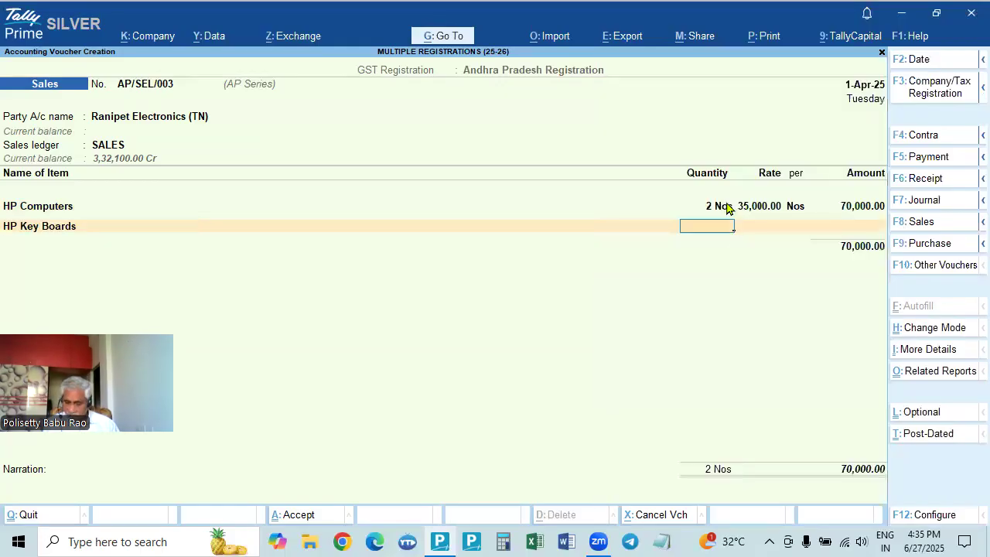
{"action": "key", "text": "Return"}
{"action": "key", "text": "Return"}
{"action": "key", "text": "Return"}
{"action": "key", "text": "Return"}
{"action": "key", "text": "Return"}
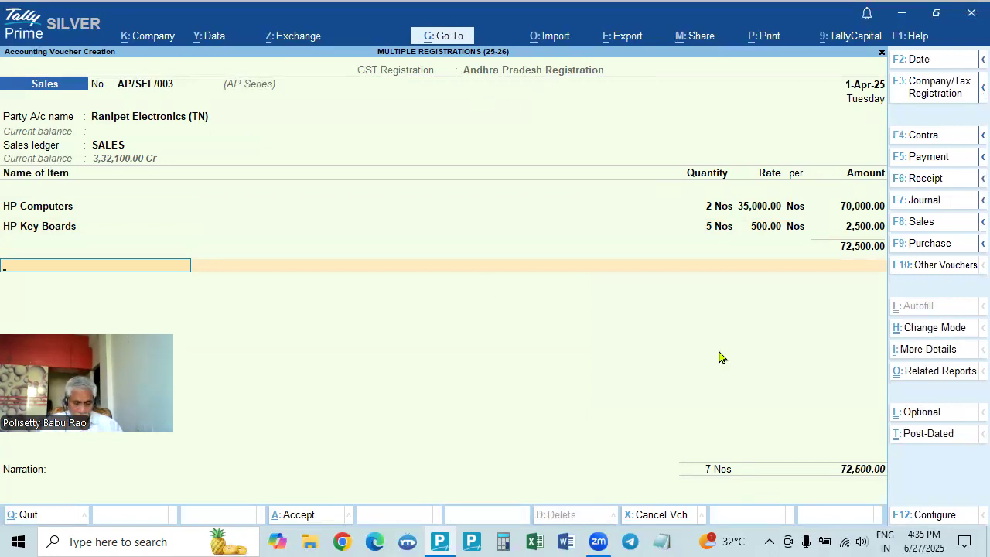
{"action": "type", "text": "cg"}
{"action": "key", "text": "Return"}
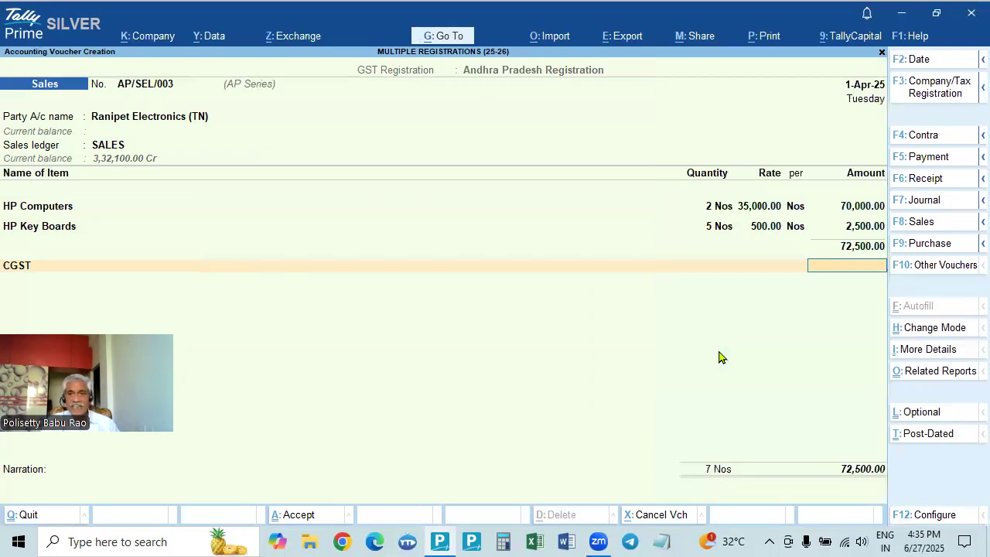
{"action": "key", "text": "BackSpace"}
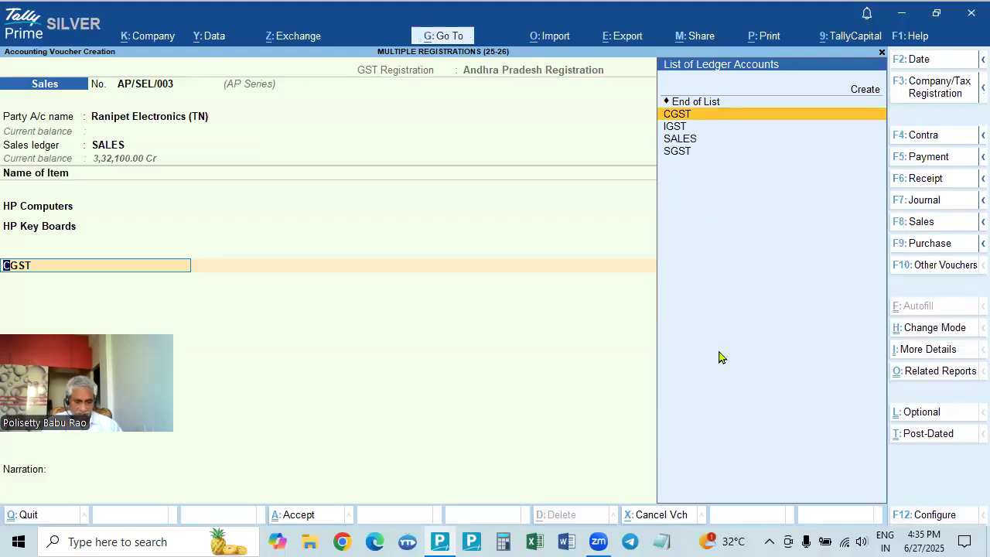
Add the IGST ledger to sales voucher AP/SEL/003 with its calculated amount, and end the ledger list
{"action": "type", "text": "i"}
{"action": "key", "text": "Return"}
{"action": "key", "text": "Return"}
{"action": "key", "text": "Return"}
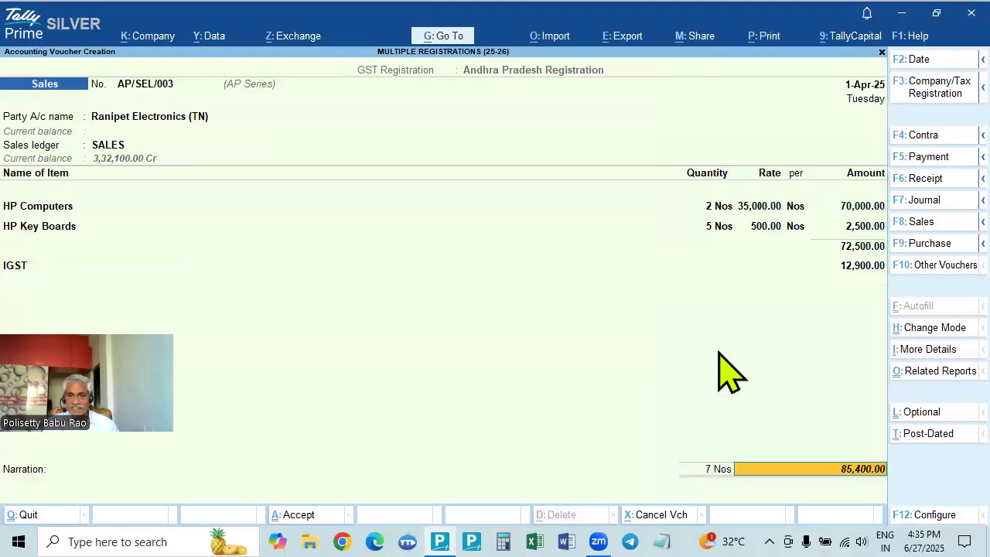
Accept the default bill-wise details of AP/SEL/003, leave the narration empty, and save the voucher
{"action": "key", "text": "Return"}
{"action": "key", "text": "Return"}
{"action": "key", "text": "Return"}
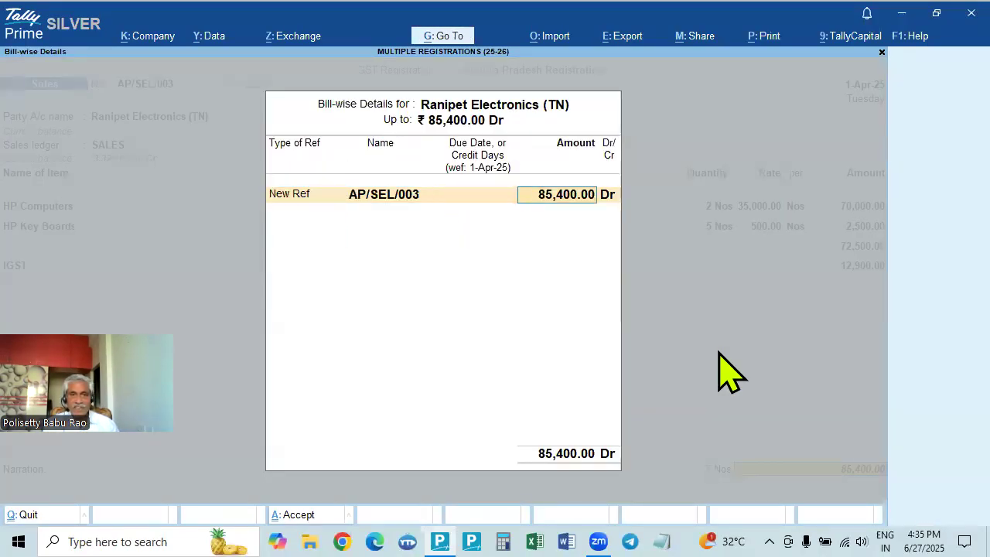
{"action": "key", "text": "Return"}
{"action": "key", "text": "Return"}
{"action": "key", "text": "Return"}
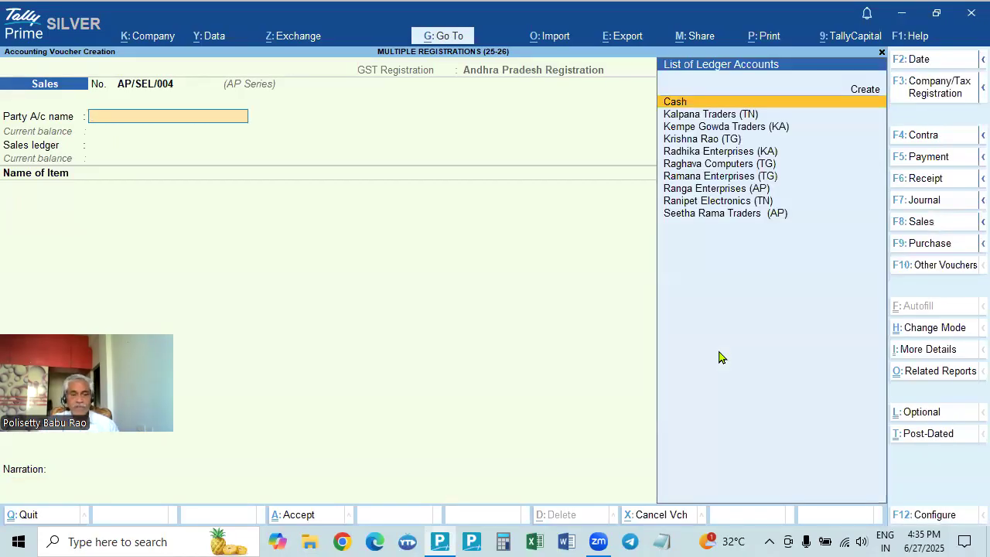
Switch the new sales voucher to the Tamil Nadu Registration, using the TN Series with the System Default voucher number
{"action": "left_click", "coordinate": [932, 92]}
{"action": "left_click", "coordinate": [569, 220]}
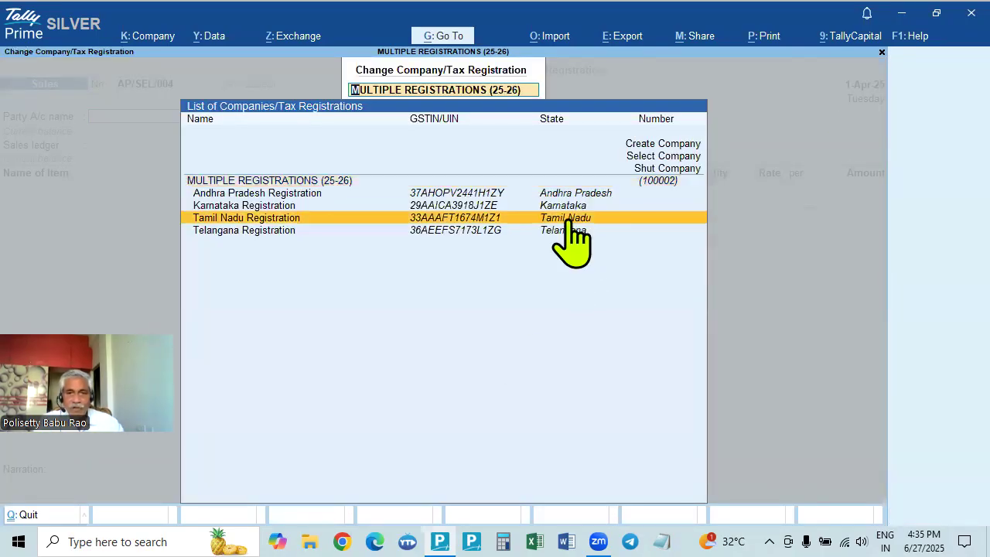
{"action": "left_click", "coordinate": [569, 220]}
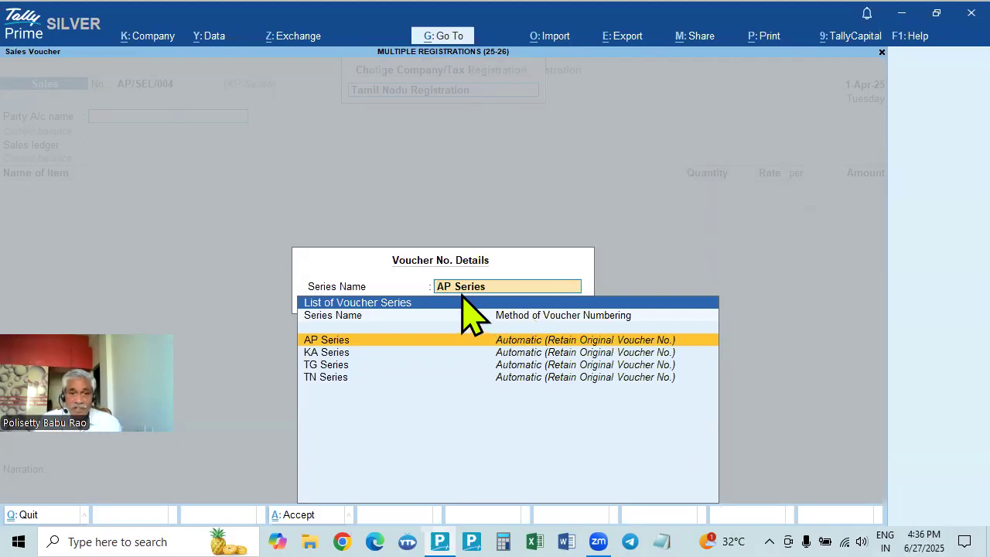
{"action": "left_click", "coordinate": [331, 378]}
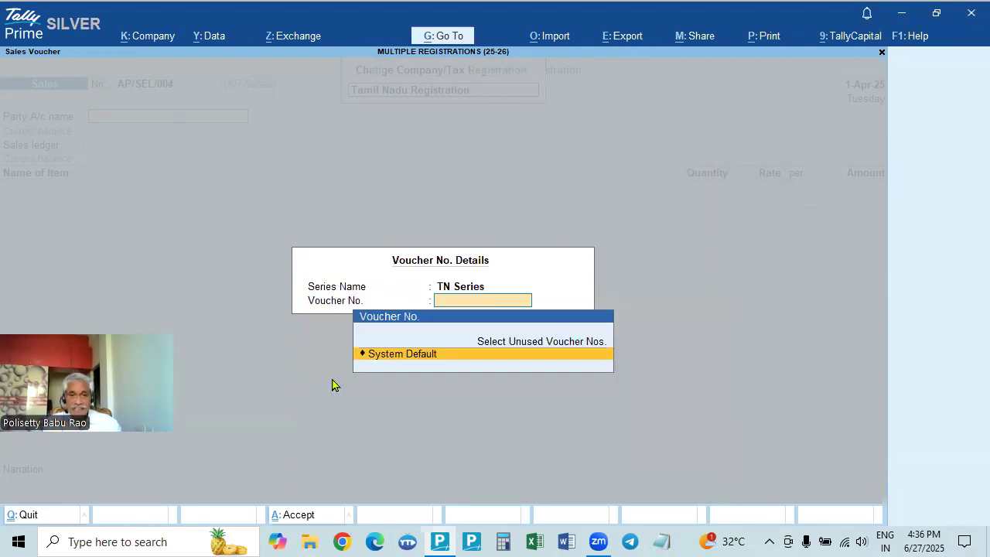
{"action": "key", "text": "Return"}
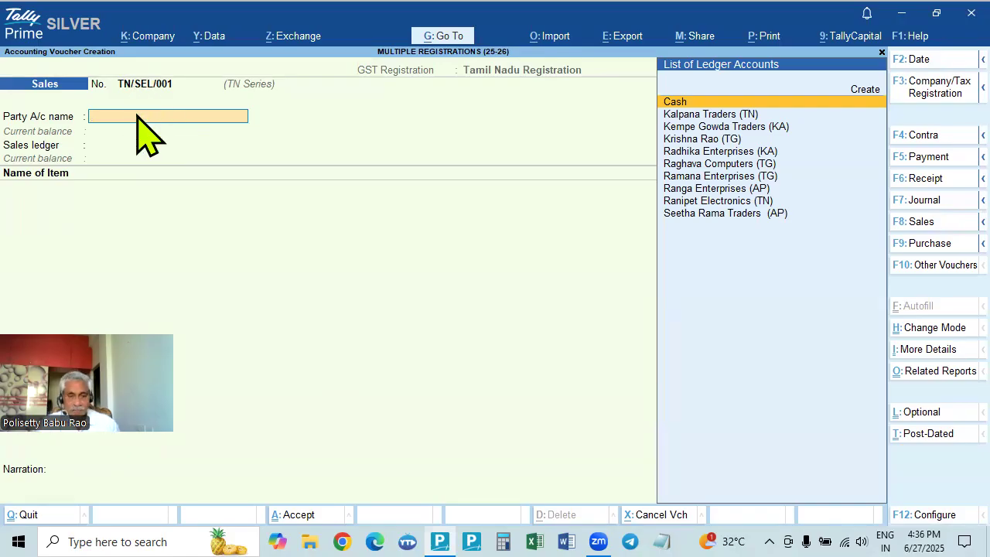
{"action": "key", "text": "Down"}
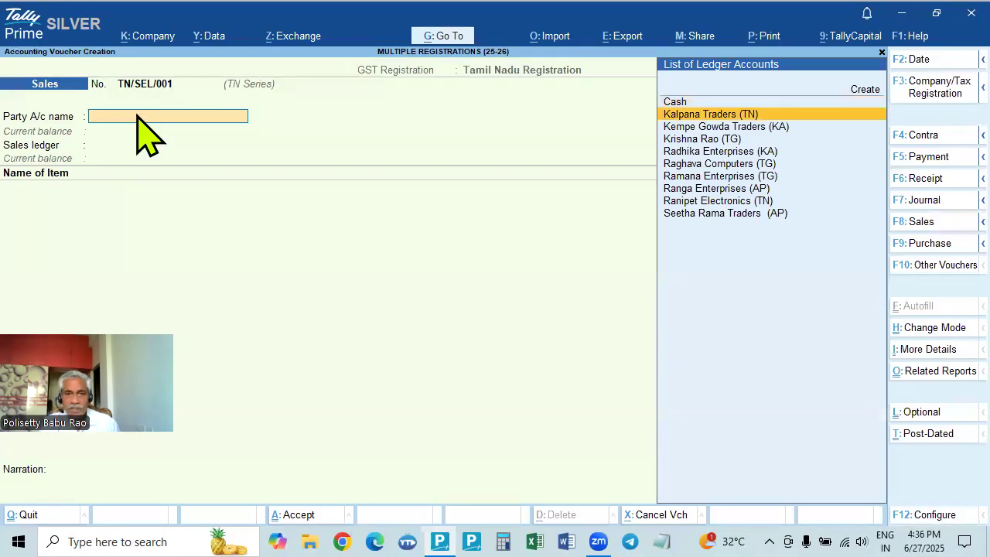
{"action": "key", "text": "Return"}
{"action": "key", "text": "Escape"}
{"action": "key", "text": "Return"}
{"action": "key", "text": "Escape"}
{"action": "key", "text": "Escape"}
{"action": "key", "text": "Escape"}
{"action": "key", "text": "Escape"}
Open the Day Book and examine the sales vouchers recorded under each registration's number series
{"action": "key", "text": "Down"}
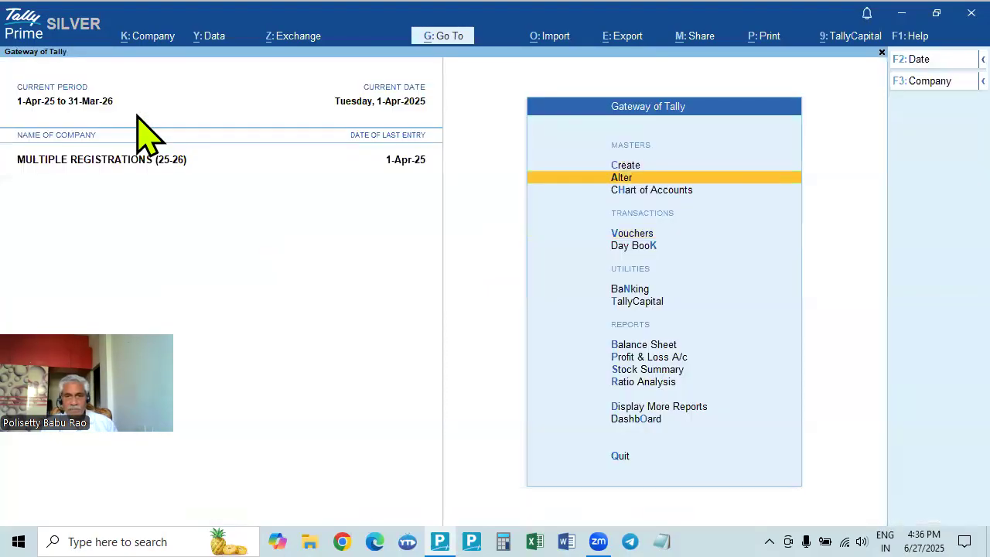
{"action": "key", "text": "Down"}
{"action": "key", "text": "Down"}
{"action": "key", "text": "Down"}
{"action": "key", "text": "Return"}
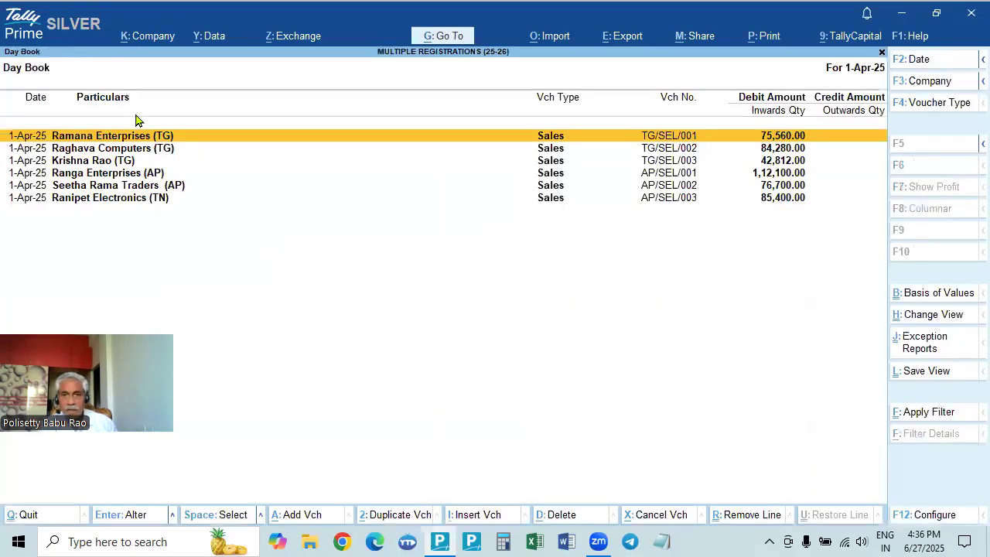
{"action": "key", "text": "Down"}
{"action": "key", "text": "Down"}
{"action": "key", "text": "Down"}
{"action": "key", "text": "Down"}
{"action": "key", "text": "Up"}
{"action": "key", "text": "Up"}
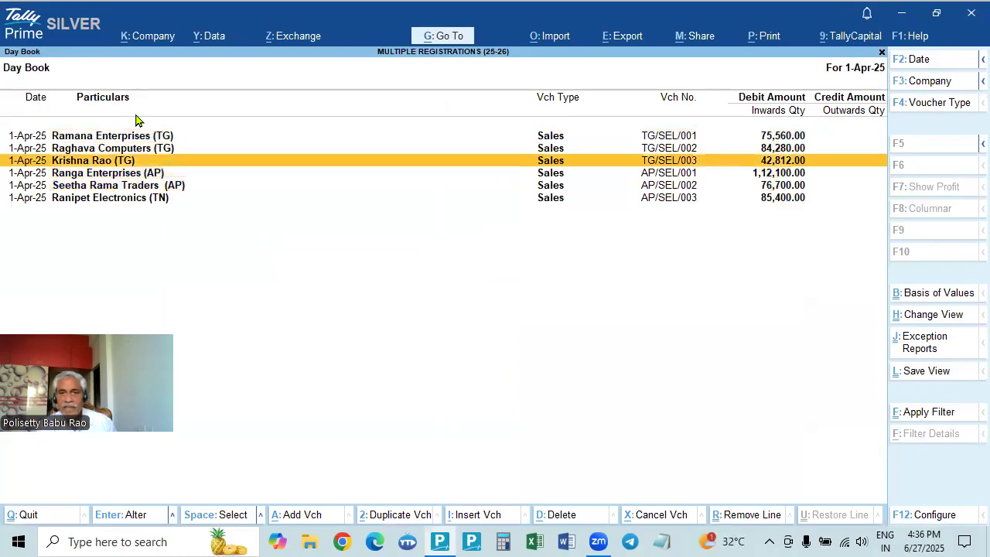
{"action": "key", "text": "Down"}
{"action": "key", "text": "Down"}
{"action": "key", "text": "Down"}
{"action": "key", "text": "Up"}
{"action": "key", "text": "Up"}
{"action": "key", "text": "Up"}
{"action": "key", "text": "Up"}
{"action": "key", "text": "Up"}
View sales voucher TG/SEL/001 from the Day Book, then return to the Gateway of Tally
{"action": "key", "text": "Return"}
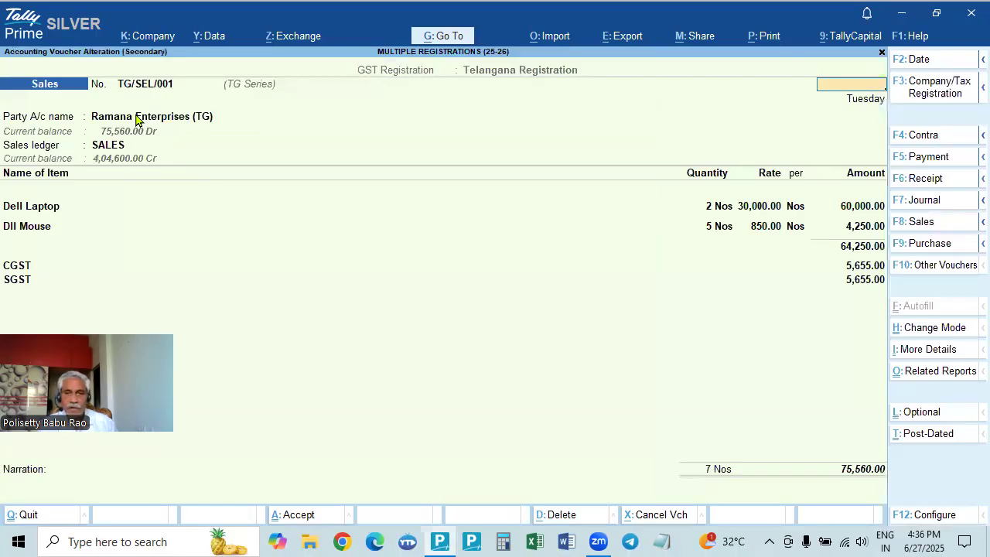
{"action": "key", "text": "Escape"}
{"action": "key", "text": "Escape"}
Start a new sales voucher under the Tamil Nadu Registration, using the TN Series with the System Default voucher number
{"action": "key", "text": "Up"}
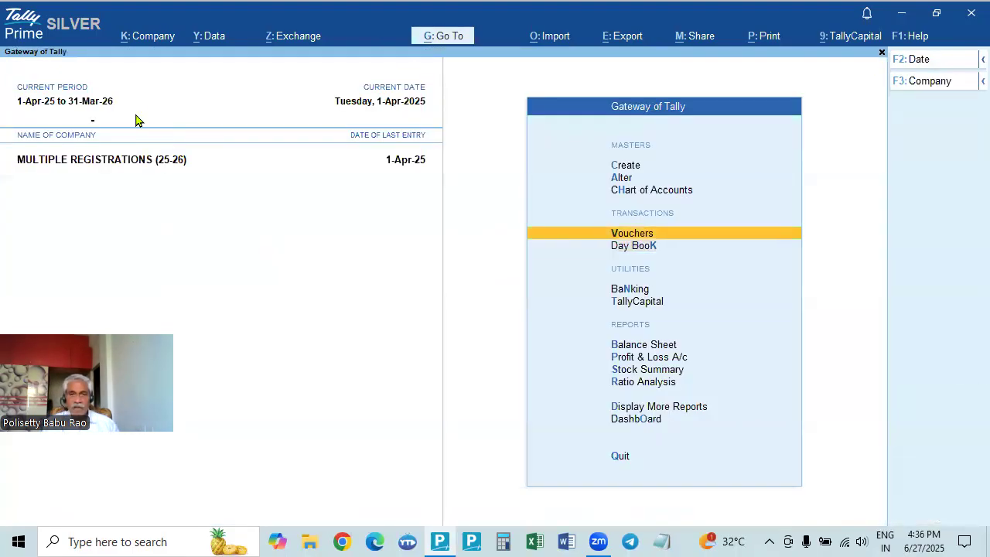
{"action": "key", "text": "Return"}
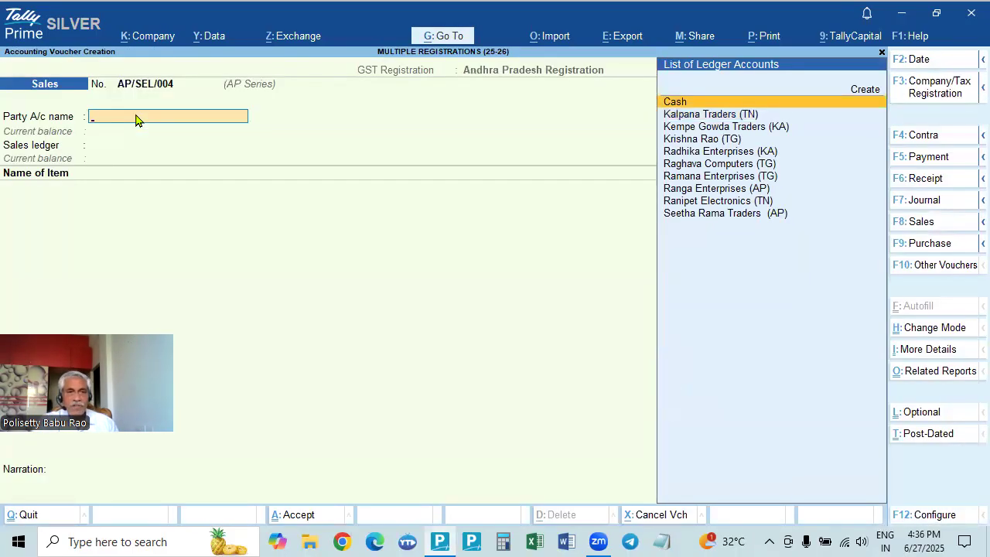
{"action": "left_click", "coordinate": [927, 88]}
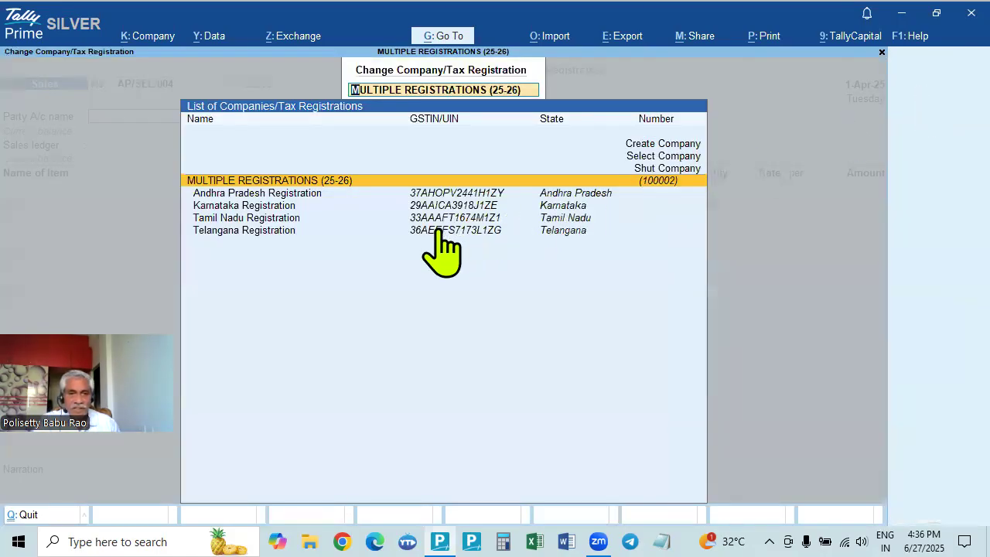
{"action": "left_click", "coordinate": [557, 218]}
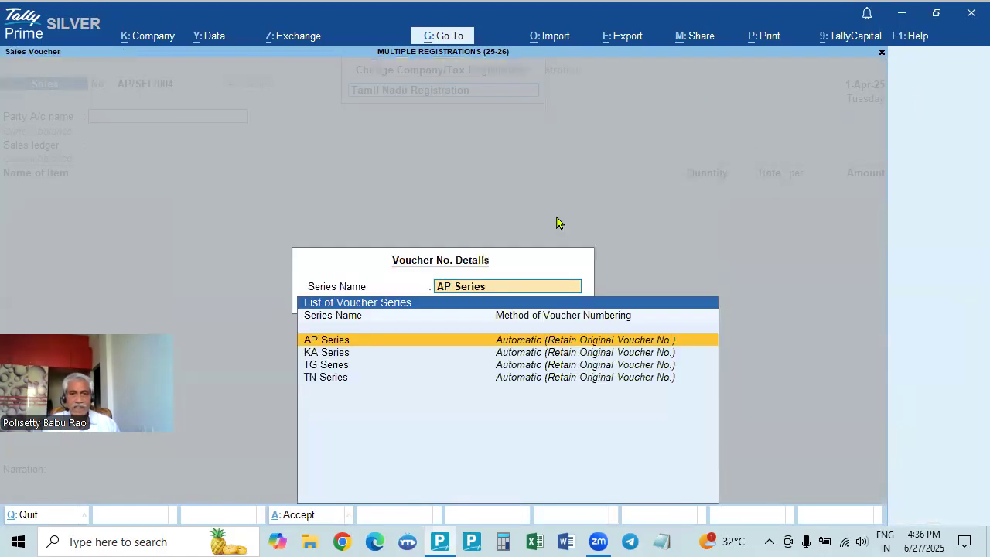
{"action": "key", "text": "Down"}
{"action": "key", "text": "Down"}
{"action": "key", "text": "Down"}
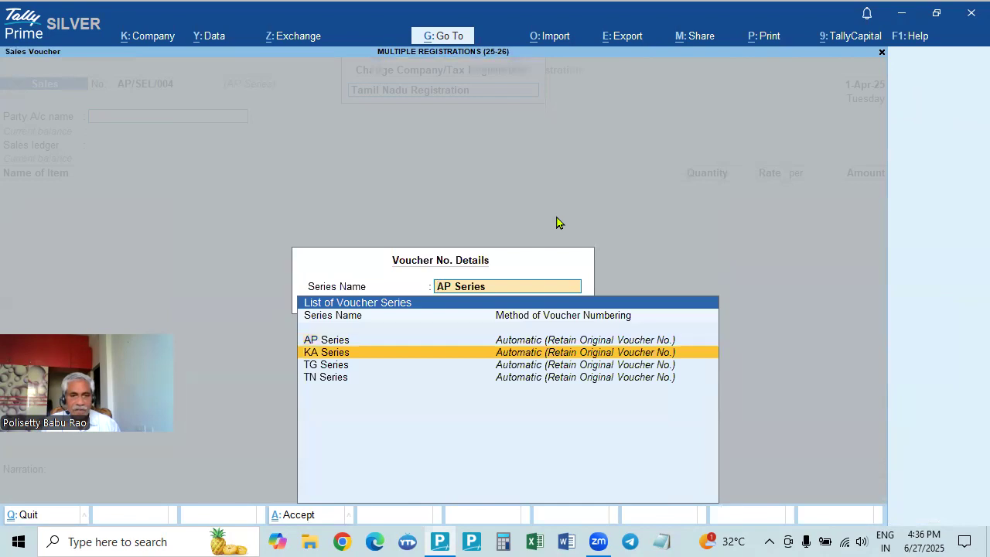
{"action": "key", "text": "Return"}
{"action": "key", "text": "Return"}
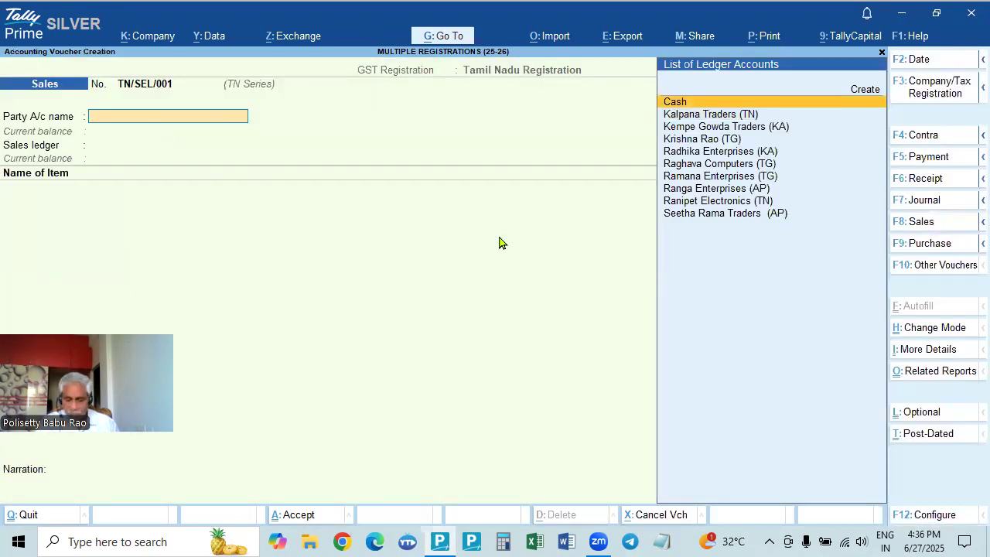
Set Kalpana Traders (TN) as the party of TN/SEL/001, accepting blank dispatch and default party details, and choose the SALES ledger
{"action": "key", "text": "Down"}
{"action": "key", "text": "Return"}
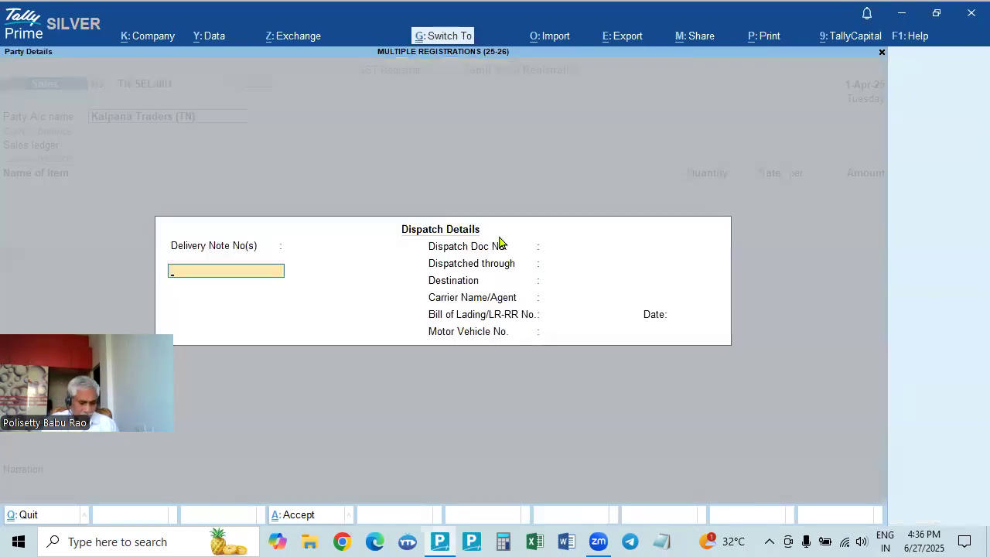
{"action": "key", "text": "ctrl+a"}
{"action": "key", "text": "Return"}
{"action": "key", "text": "ctrl+a"}
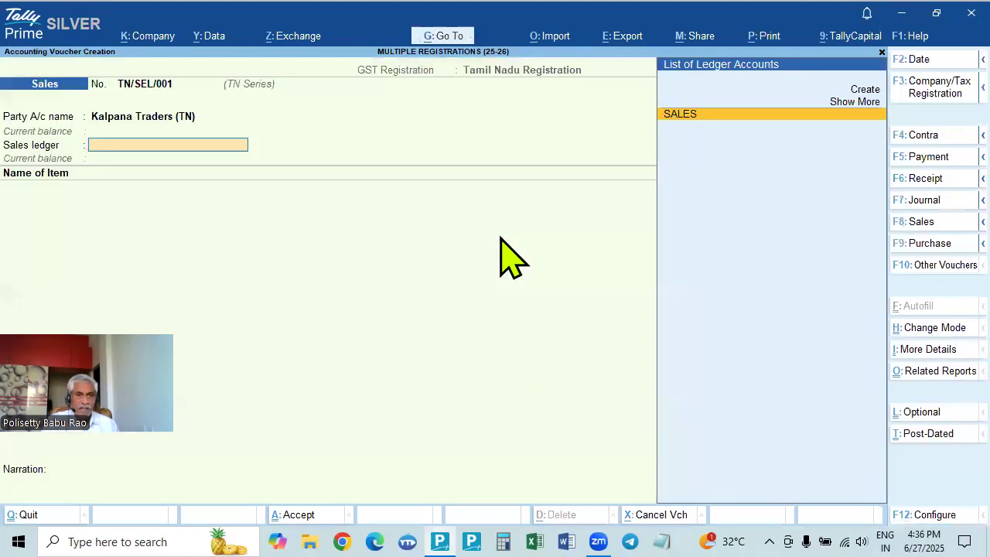
{"action": "key", "text": "Return"}
Add Dell Laptop to sales voucher TN/SEL/001 with a quantity of 2 Nos at the suggested rate of 30,000
{"action": "key", "text": "Down"}
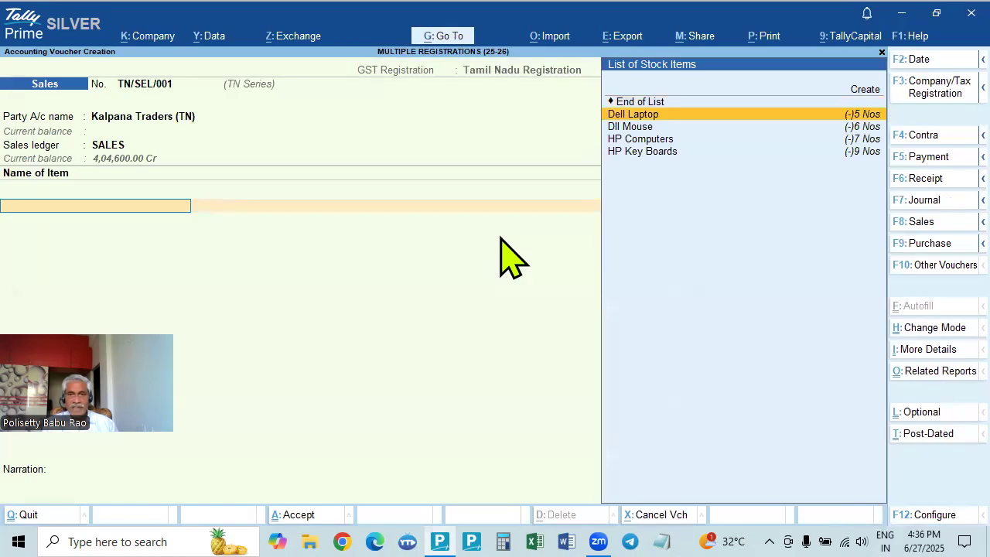
{"action": "key", "text": "Return"}
{"action": "key", "text": "Return"}
{"action": "key", "text": "Return"}
{"action": "key", "text": "Return"}
Add Dll Mouse to TN/SEL/001 with a quantity of 3 Nos at the suggested rate of 850, and end the item list
{"action": "key", "text": "Down"}
{"action": "key", "text": "Down"}
{"action": "key", "text": "Return"}
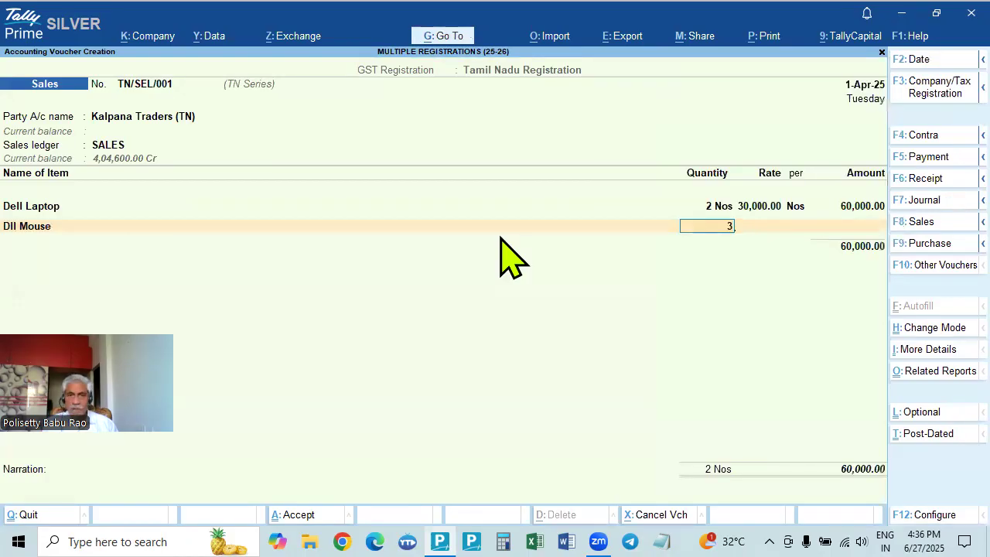
{"action": "key", "text": "Return"}
{"action": "key", "text": "Return"}
{"action": "key", "text": "Return"}
{"action": "key", "text": "Return"}
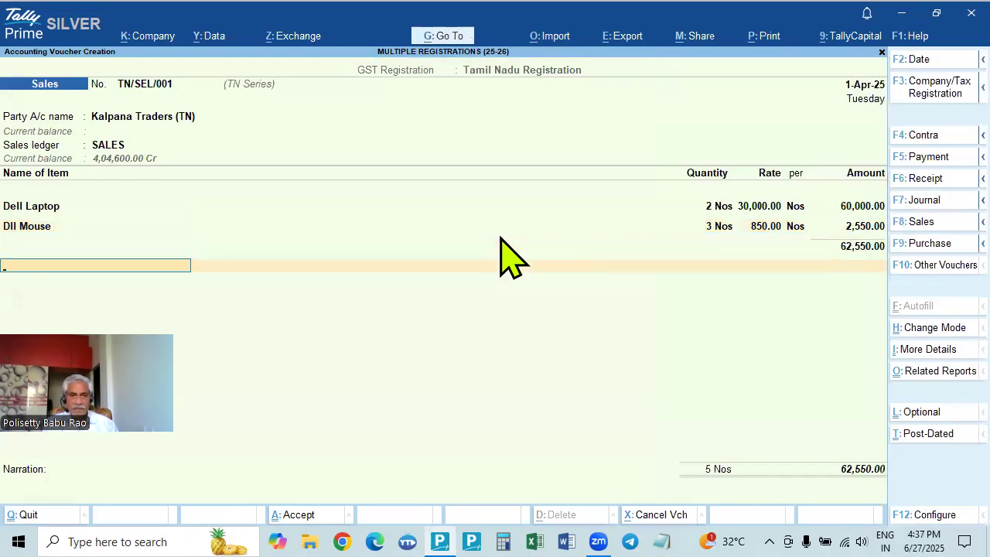
Apply the CGST and SGST ledgers to sales voucher TN/SEL/001
{"action": "type", "text": "cg"}
{"action": "key", "text": "Return"}
{"action": "key", "text": "Return"}
{"action": "type", "text": "sg"}
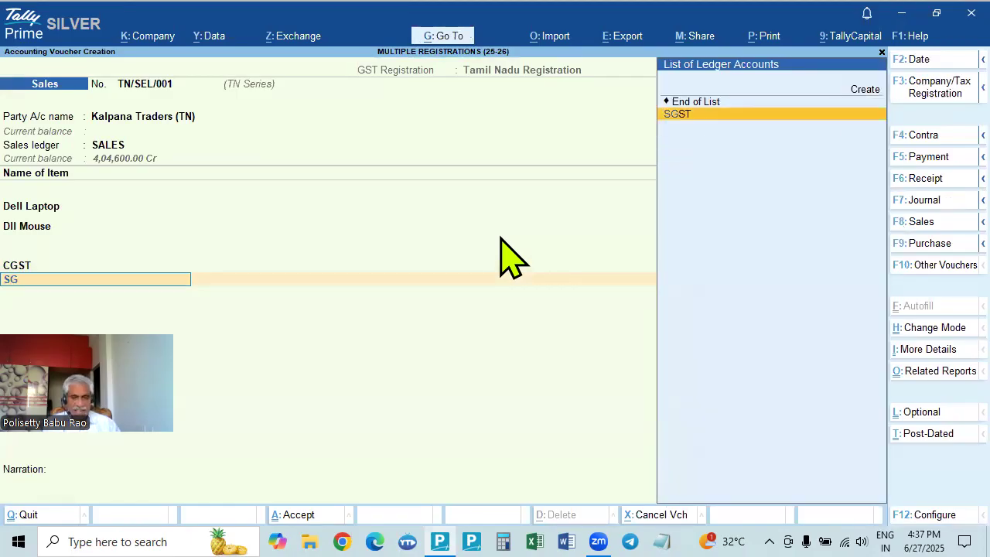
{"action": "key", "text": "Return"}
{"action": "key", "text": "Return"}
Keep the New Ref bill reference TN/SEL/001 for Kalpana Traders (TN) and save the voucher
{"action": "key", "text": "Return"}
{"action": "key", "text": "Return"}
{"action": "key", "text": "Return"}
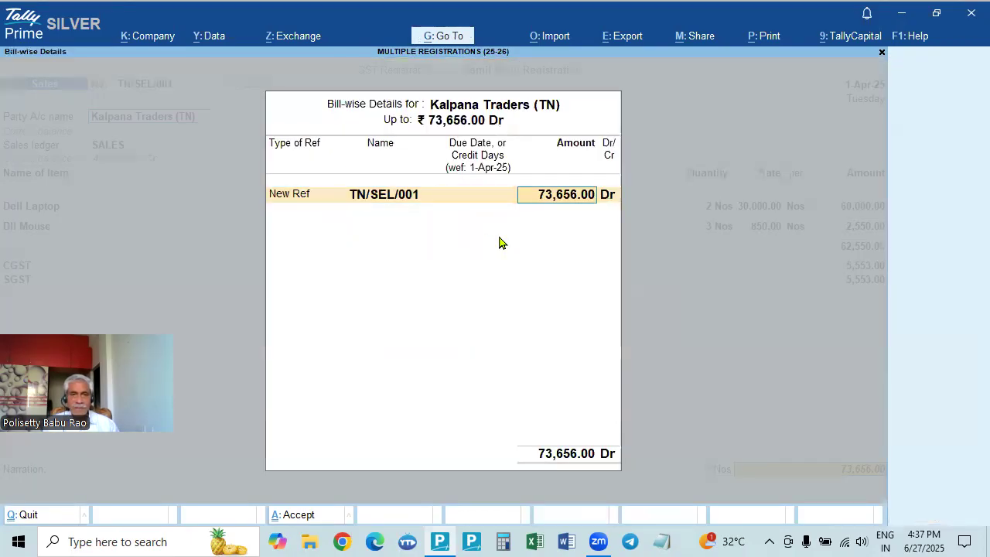
{"action": "key", "text": "Return"}
{"action": "key", "text": "Return"}
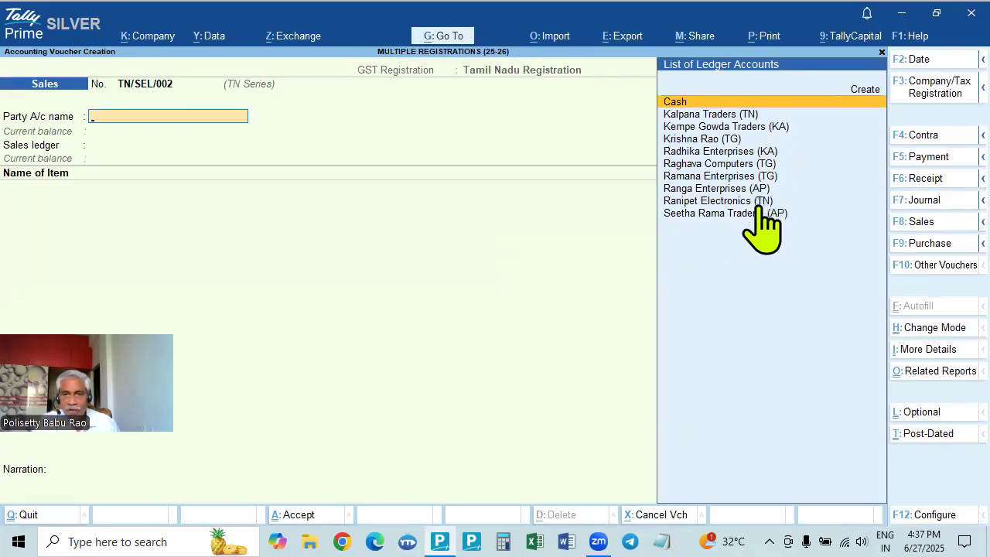
Set Ranipet Electronics (TN) as the party of TN/SEL/002, accepting default dispatch and party details, and choose the SALES ledger
{"action": "left_click", "coordinate": [762, 202]}
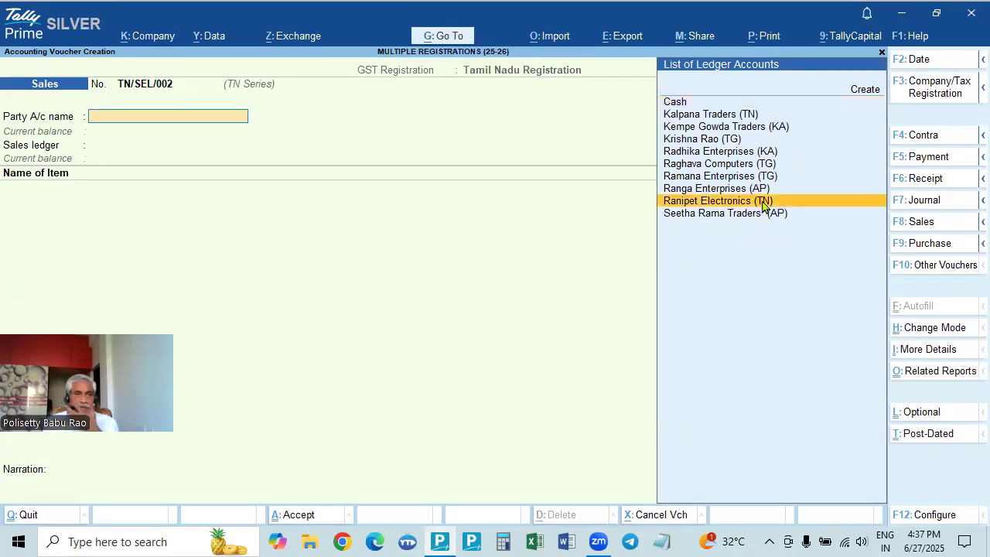
{"action": "left_click", "coordinate": [762, 202]}
{"action": "key", "text": "ctrl+a"}
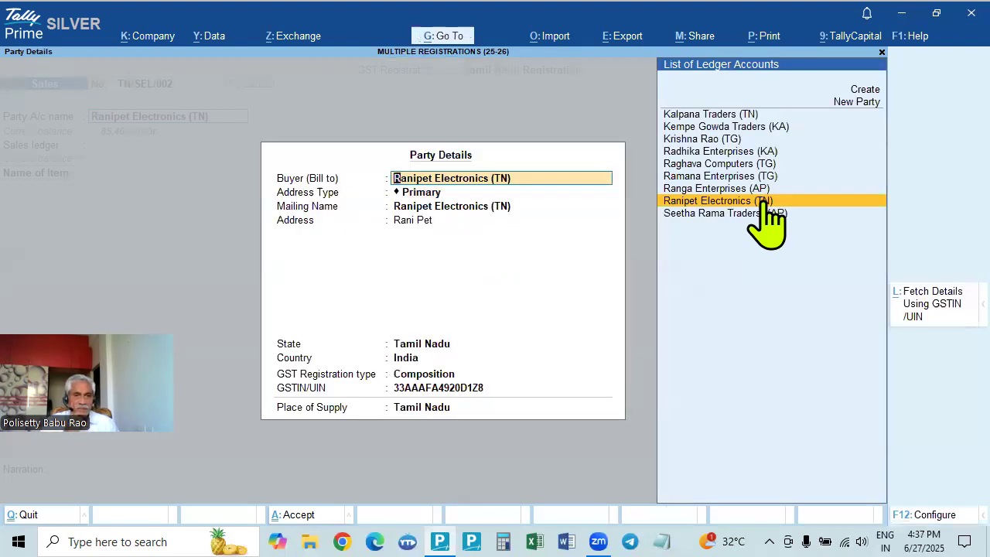
{"action": "key", "text": "ctrl+a"}
{"action": "key", "text": "Return"}
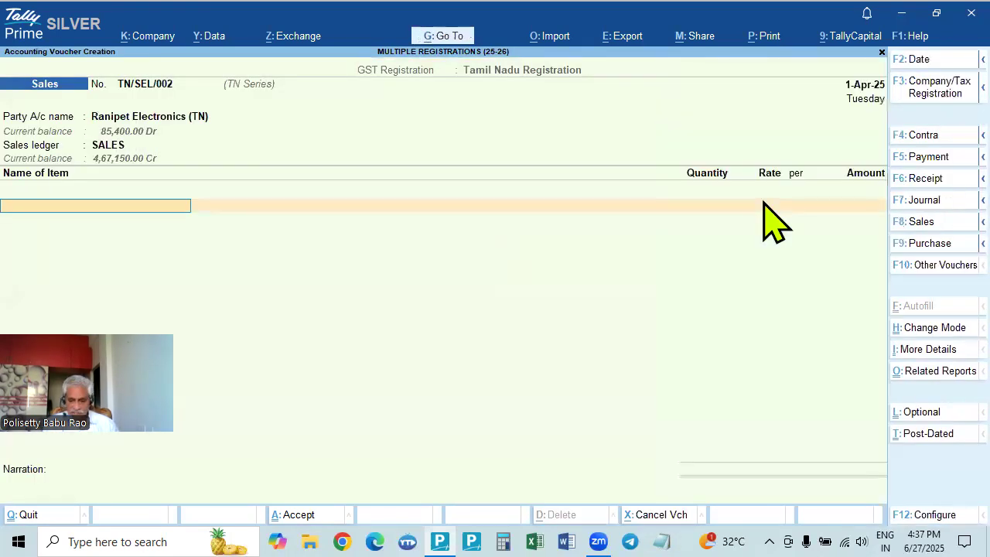
Add HP Computers to sales voucher TN/SEL/002 with a quantity of 1 Nos at the suggested rate of 35,000
{"action": "key", "text": "Return"}
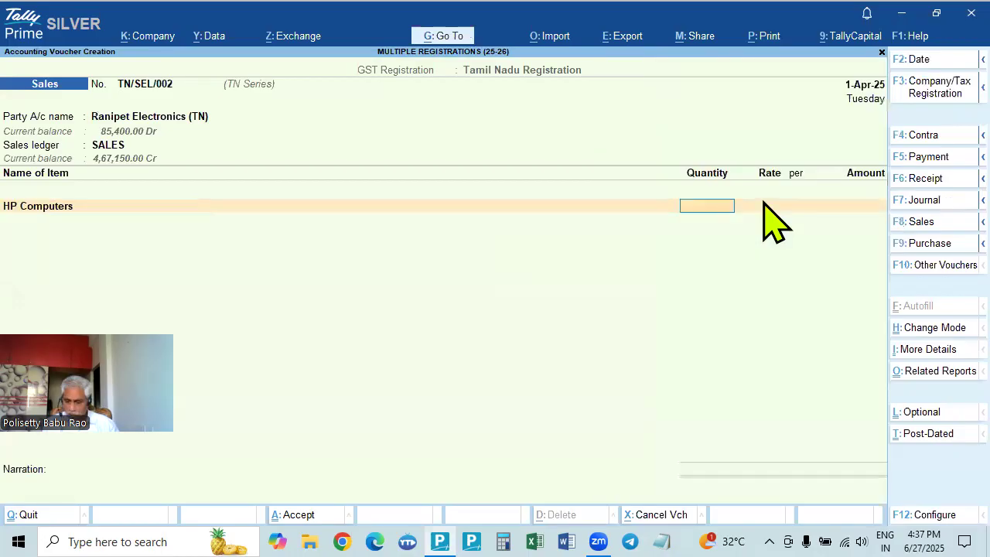
{"action": "key", "text": "Return"}
{"action": "key", "text": "Return"}
{"action": "key", "text": "Return"}
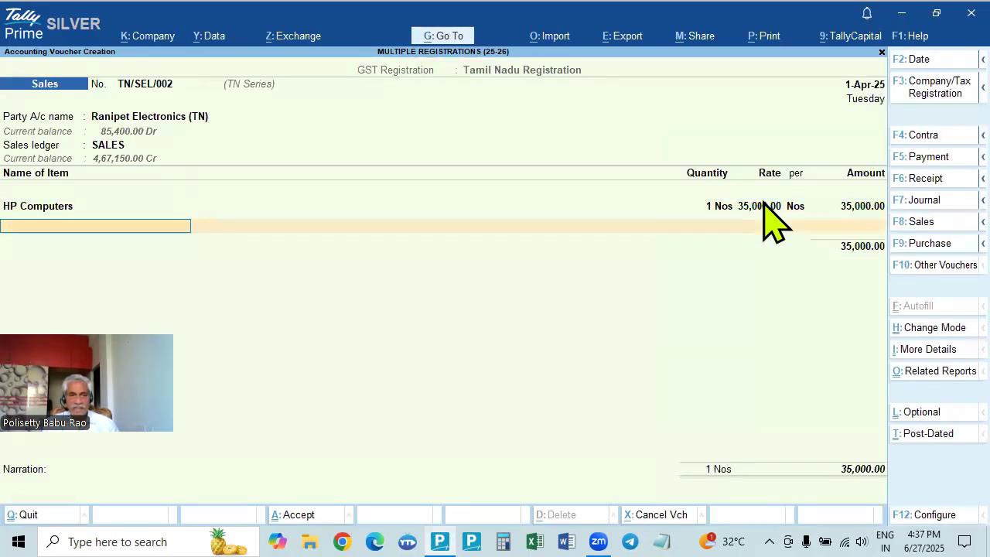
Add HP Key Boards to TN/SEL/002 with a quantity of 2 Nos at the suggested rate of 500, and end the item list
{"action": "key", "text": "Down"}
{"action": "key", "text": "Down"}
{"action": "key", "text": "Down"}
{"action": "key", "text": "Down"}
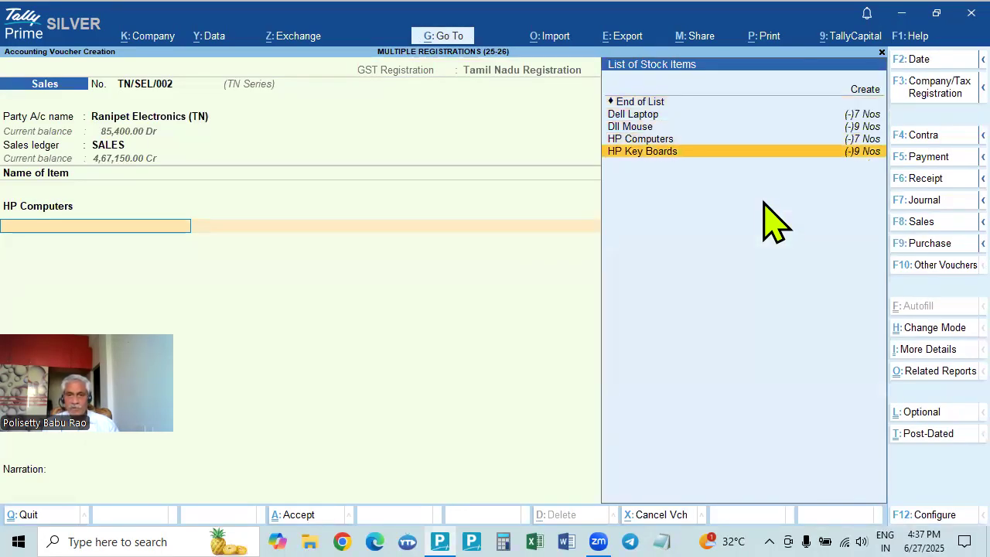
{"action": "key", "text": "Return"}
{"action": "type", "text": "2"}
{"action": "key", "text": "Return"}
{"action": "key", "text": "Return"}
{"action": "key", "text": "Return"}
{"action": "key", "text": "Return"}
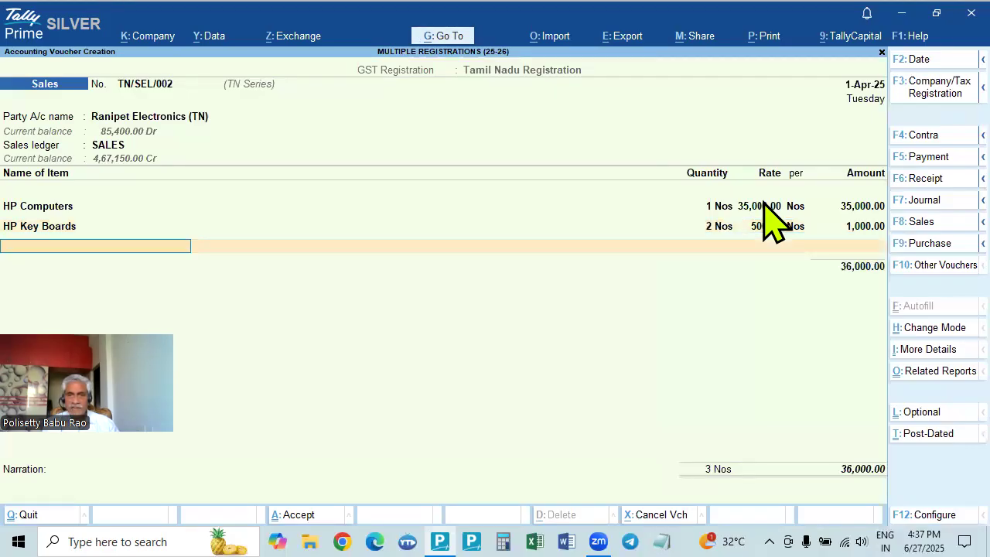
{"action": "key", "text": "Return"}
Apply the CGST and SGST ledgers to sales voucher TN/SEL/002
{"action": "type", "text": "CG"}
{"action": "key", "text": "Return"}
{"action": "key", "text": "Return"}
{"action": "type", "text": "SG"}
{"action": "key", "text": "Return"}
{"action": "key", "text": "Return"}
Accept the default bill-wise details and blank narration for TN/SEL/002 and save the voucher
{"action": "key", "text": "Return"}
{"action": "key", "text": "Return"}
{"action": "key", "text": "Return"}
{"action": "key", "text": "Return"}
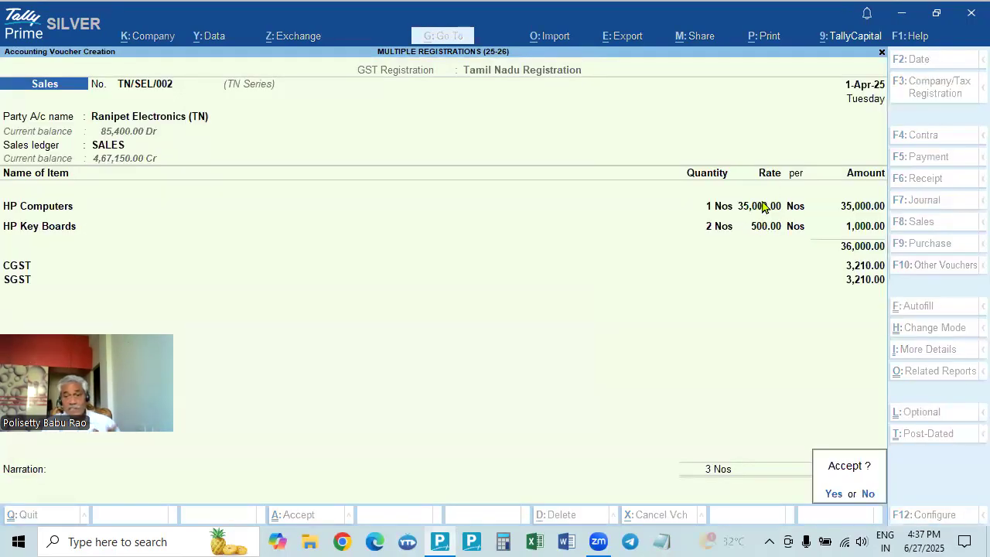
{"action": "key", "text": "Return"}
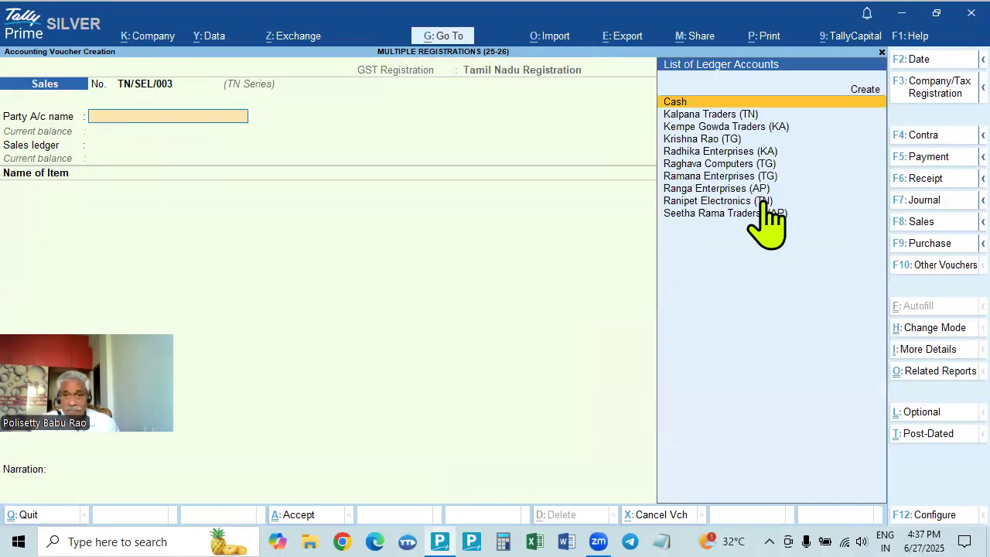
Set Radhika Enterprises (KA) as the party of TN/SEL/003, accepting default dispatch and party details, and choose the SALES ledger
{"action": "left_click", "coordinate": [752, 130]}
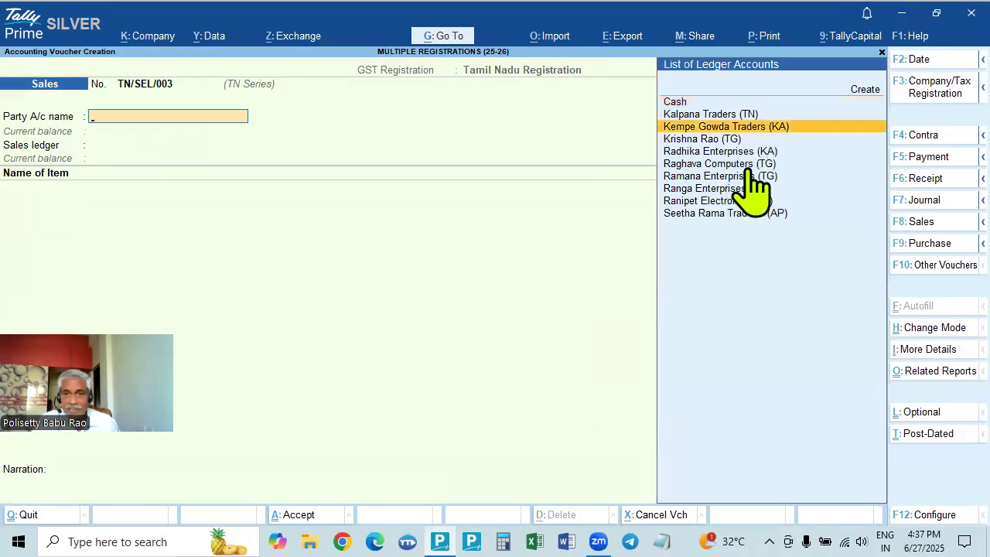
{"action": "left_click", "coordinate": [764, 158]}
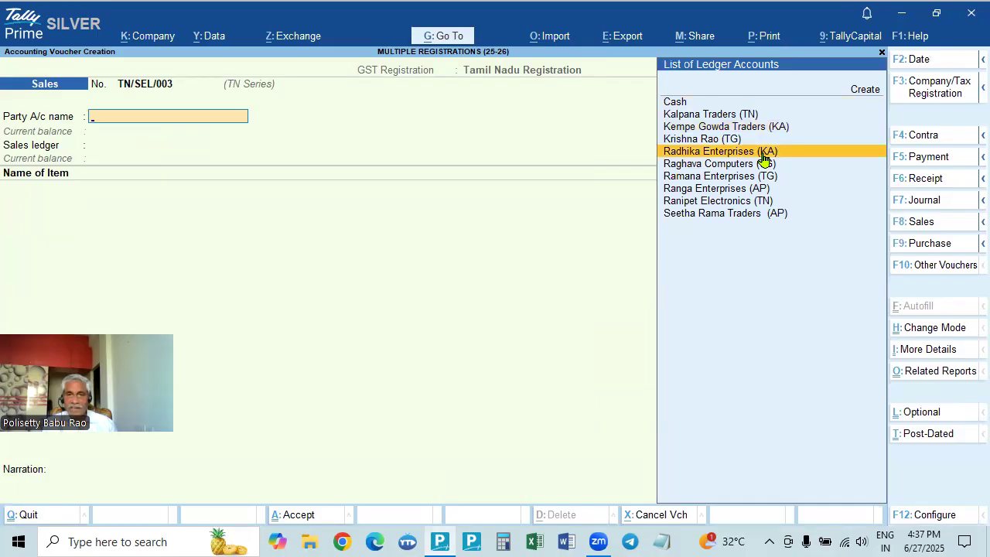
{"action": "left_click", "coordinate": [764, 158]}
{"action": "key", "text": "ctrl+a"}
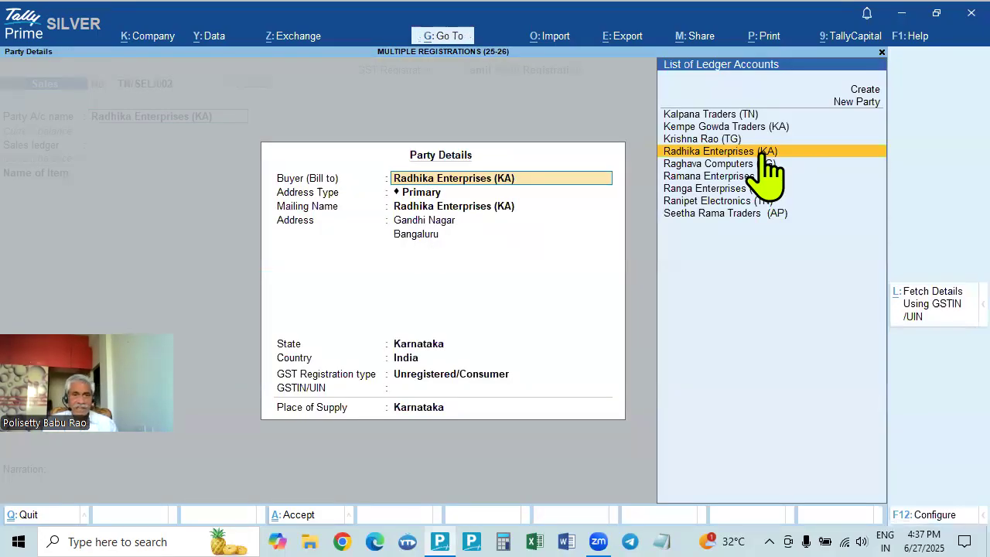
{"action": "left_click", "coordinate": [762, 159]}
{"action": "key", "text": "ctrl+a"}
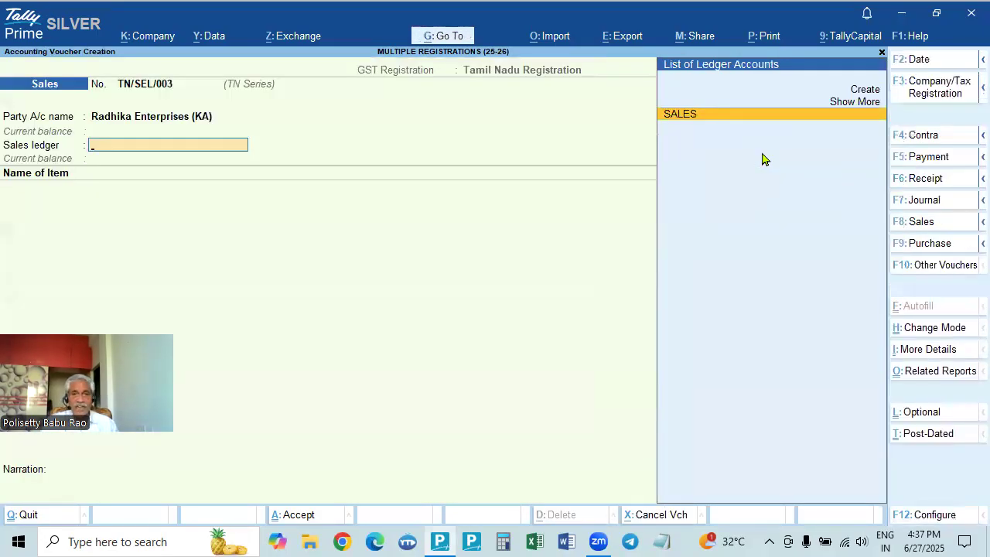
{"action": "key", "text": "Return"}
Add Dell Laptop to sales voucher TN/SEL/003 with a quantity of 1 Nos at the suggested rate of 30,000
{"action": "key", "text": "Down"}
{"action": "key", "text": "Return"}
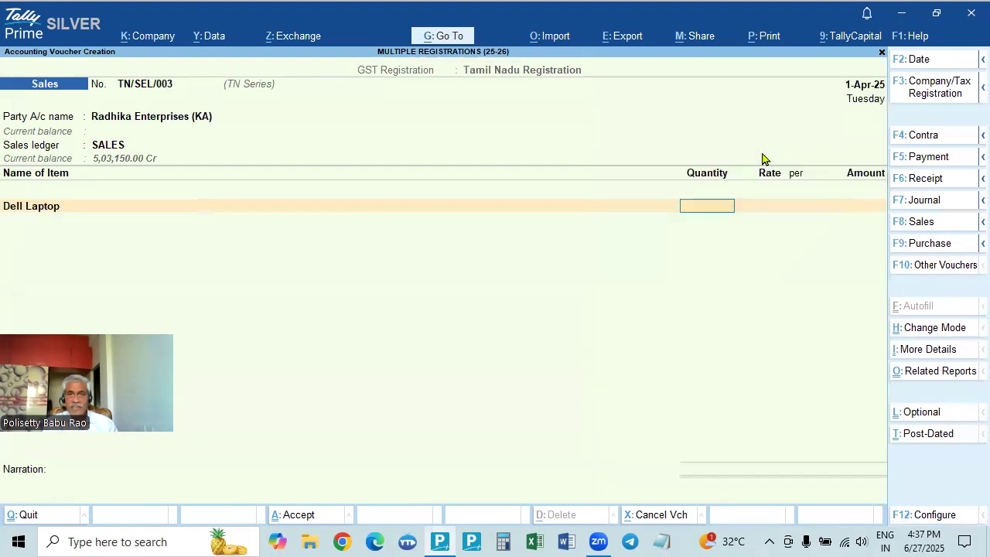
{"action": "type", "text": "1"}
{"action": "key", "text": "Return"}
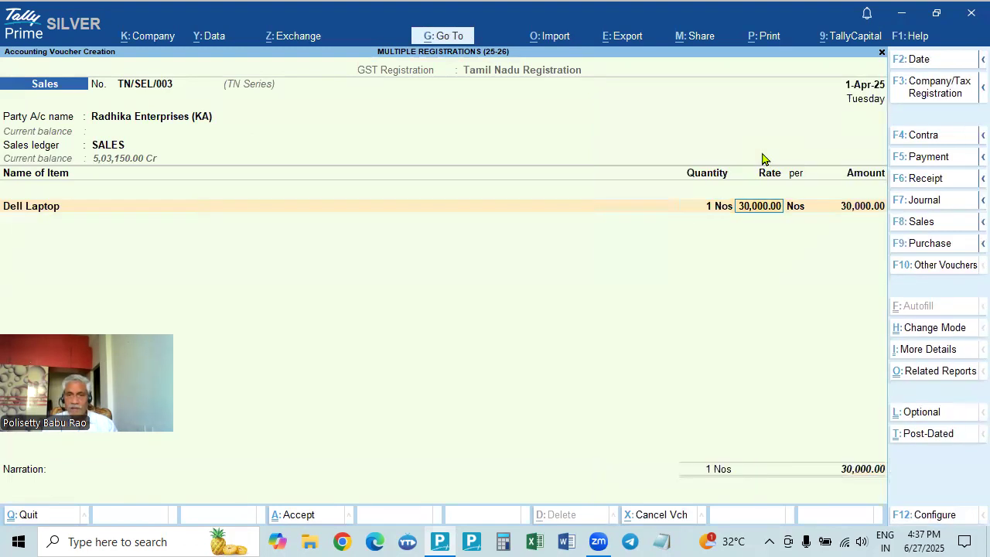
{"action": "key", "text": "Return"}
{"action": "key", "text": "Return"}
{"action": "key", "text": "Return"}
Add HP Computers to TN/SEL/003 with a quantity of 1 Nos at the suggested rate of 35,000, and end the item list
{"action": "key", "text": "Down"}
{"action": "key", "text": "Down"}
{"action": "key", "text": "Down"}
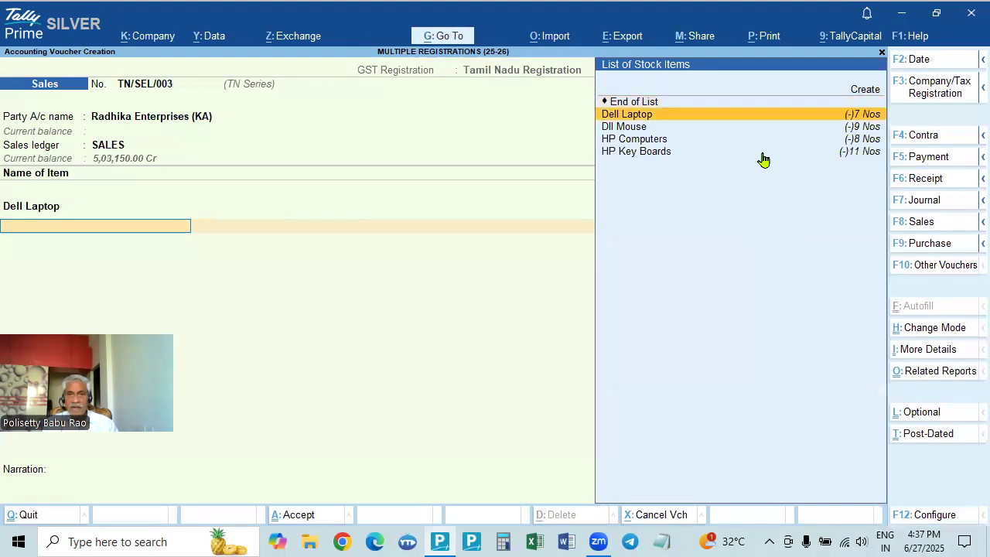
{"action": "key", "text": "Return"}
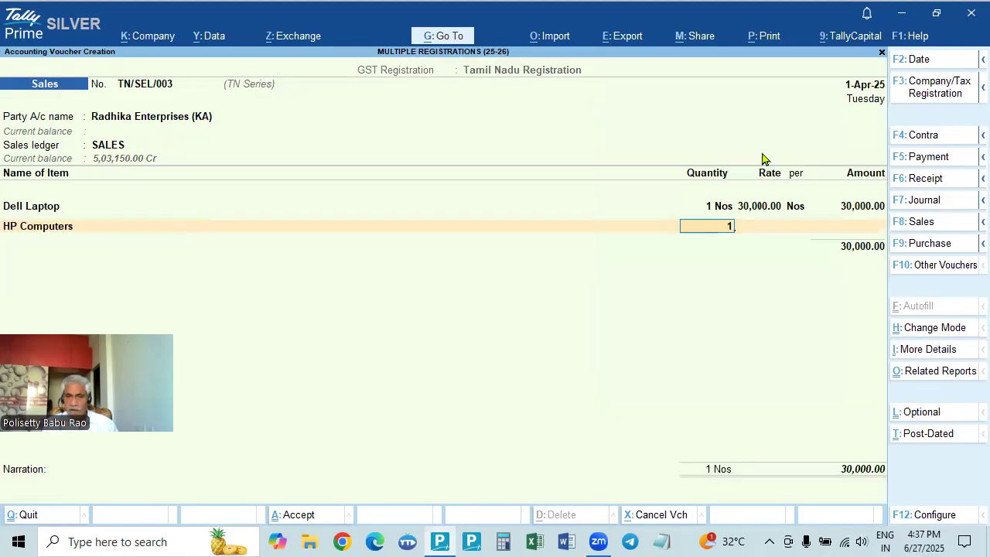
{"action": "key", "text": "Return"}
{"action": "key", "text": "Return"}
{"action": "key", "text": "Return"}
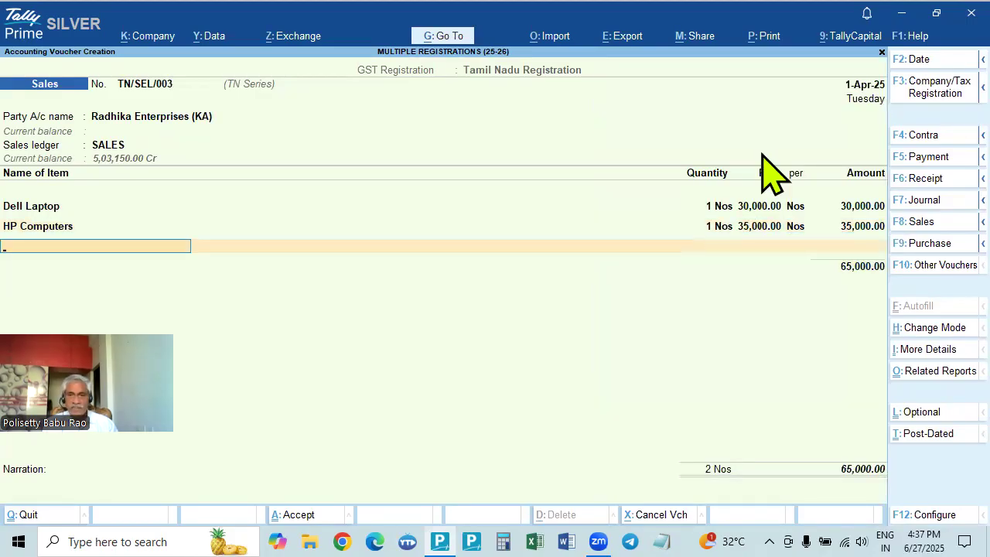
{"action": "key", "text": "Return"}
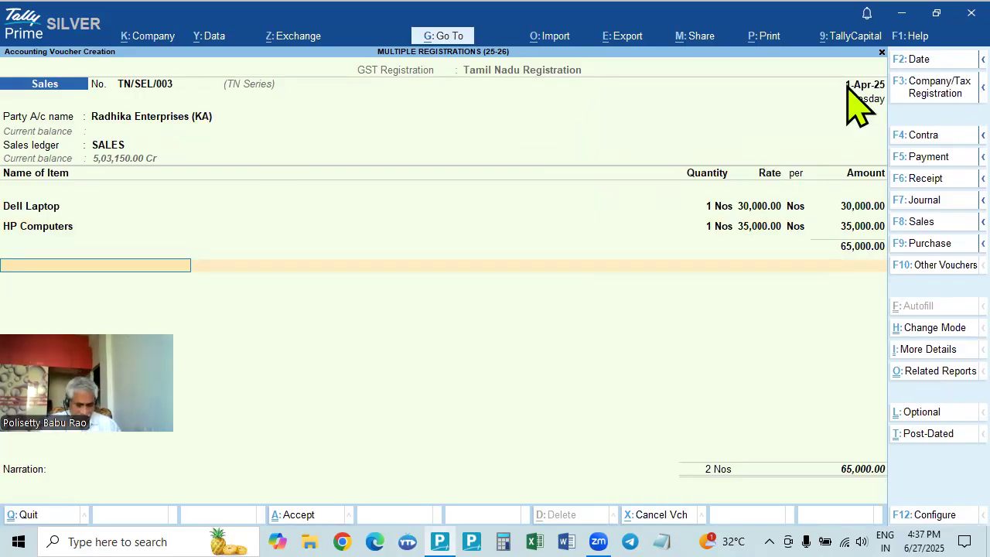
Apply the IGST ledger to the interstate sales voucher TN/SEL/003 and end the tax ledger list
{"action": "type", "text": "i"}
{"action": "key", "text": "Return"}
{"action": "key", "text": "Return"}
{"action": "key", "text": "Return"}
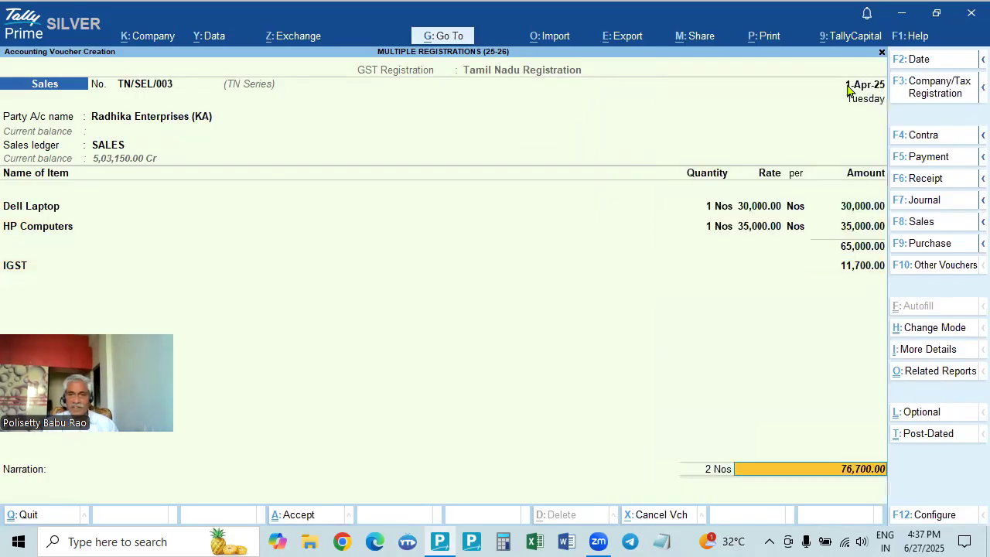
Accept the default bill-wise details and blank narration for TN/SEL/003 and save the voucher
{"action": "key", "text": "Return"}
{"action": "key", "text": "Return"}
{"action": "key", "text": "Return"}
{"action": "key", "text": "Return"}
{"action": "key", "text": "Return"}
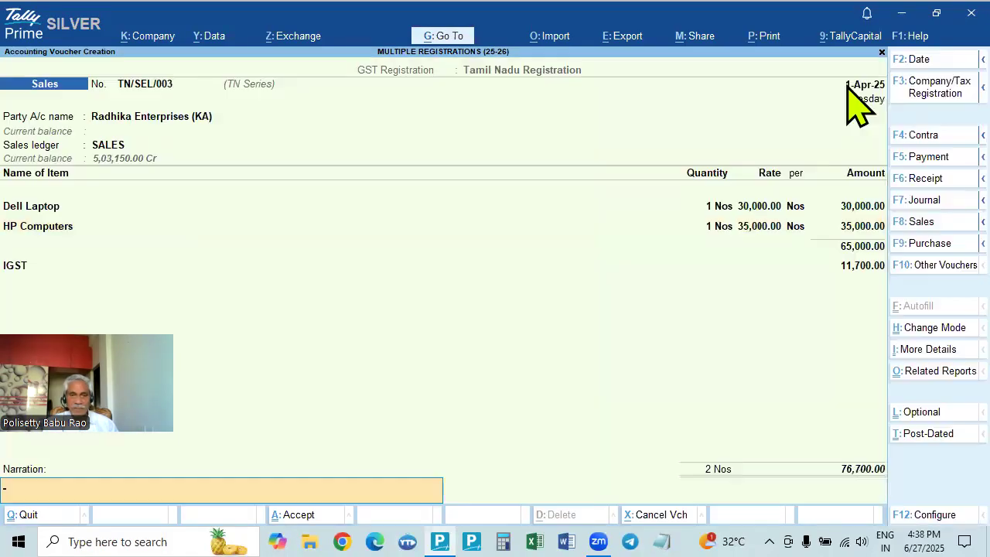
{"action": "key", "text": "Return"}
{"action": "key", "text": "Return"}
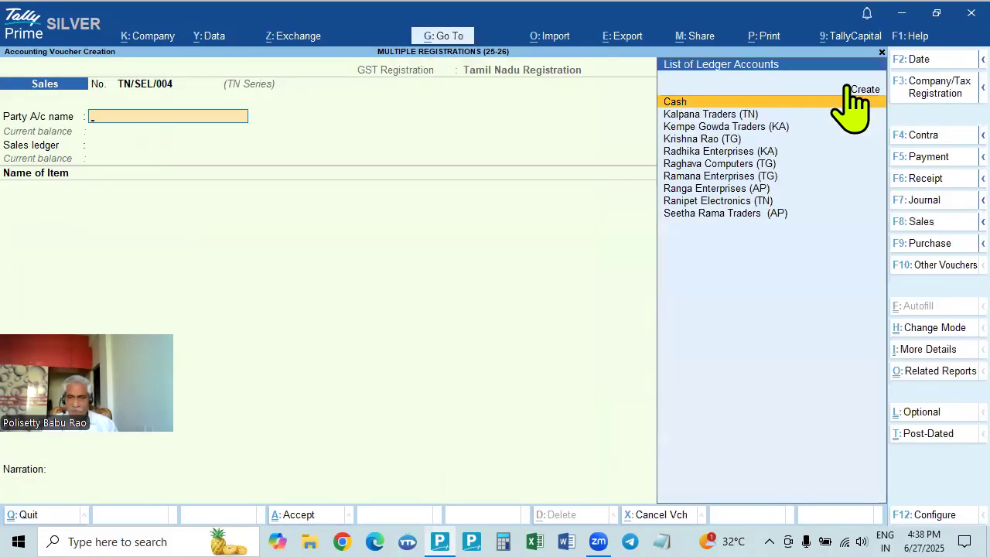
Switch sales voucher entry to the Karnataka Registration and use the KA Series for voucher numbering
{"action": "left_click", "coordinate": [910, 91]}
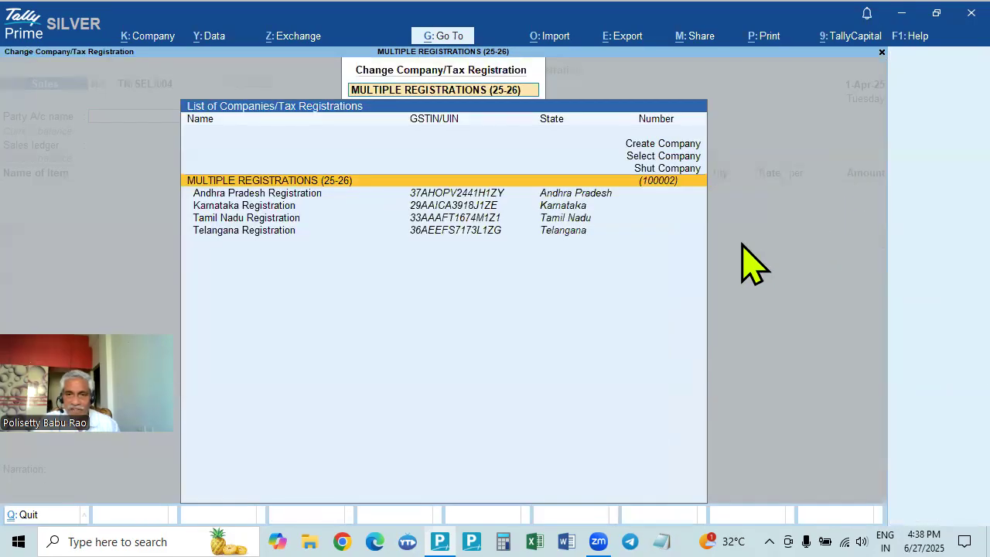
{"action": "left_click", "coordinate": [564, 207]}
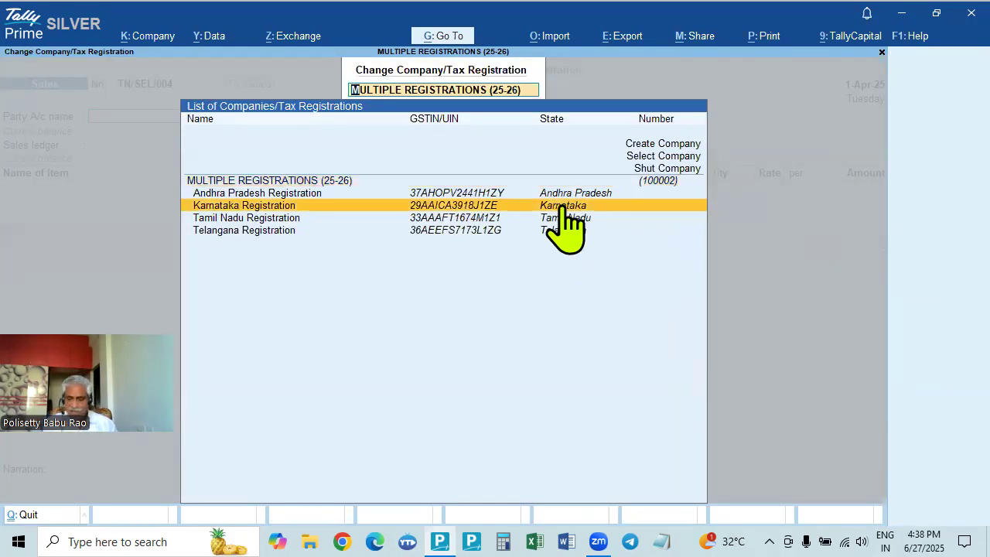
{"action": "left_click", "coordinate": [563, 207]}
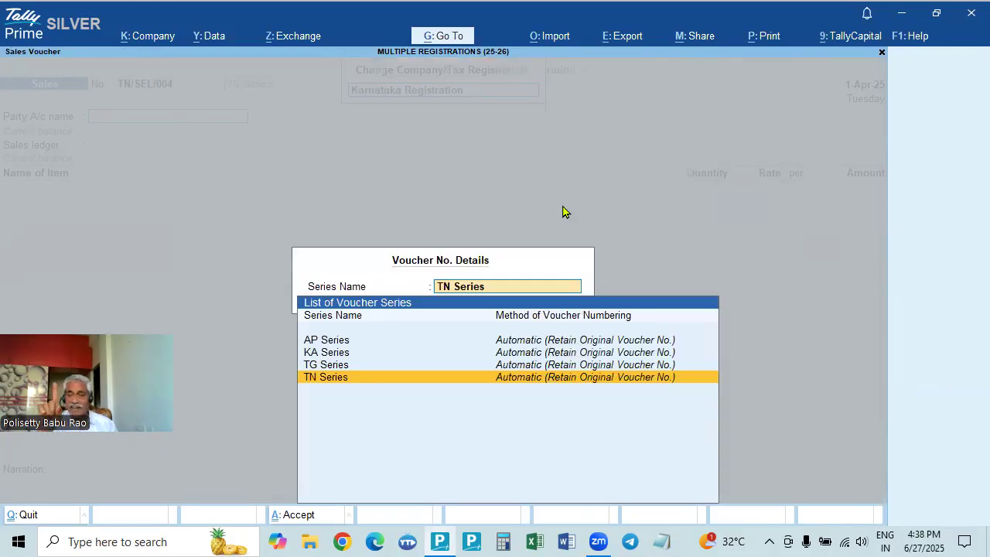
{"action": "left_click", "coordinate": [333, 356]}
{"action": "key", "text": "Return"}
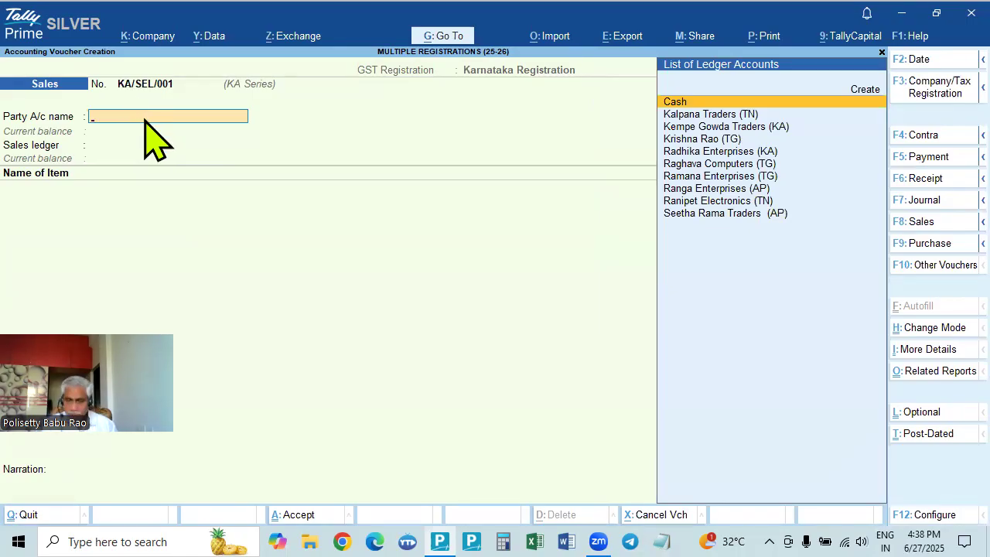
Set Kempe Gowda Traders (KA) as the party of KA/SEL/001, accepting default dispatch and party details, and choose the SALES ledger
{"action": "key", "text": "Down"}
{"action": "key", "text": "Down"}
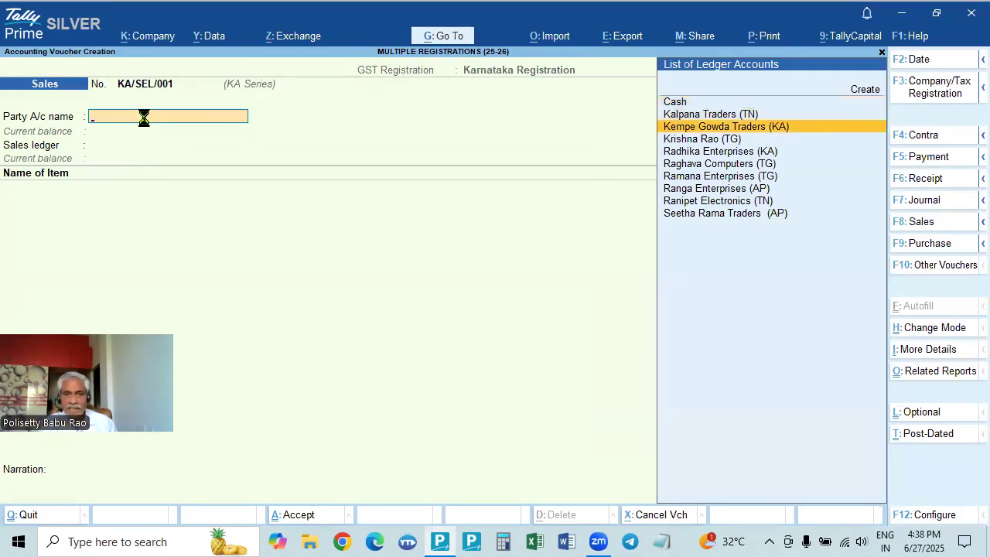
{"action": "key", "text": "Return"}
{"action": "key", "text": "ctrl+a"}
{"action": "key", "text": "Return"}
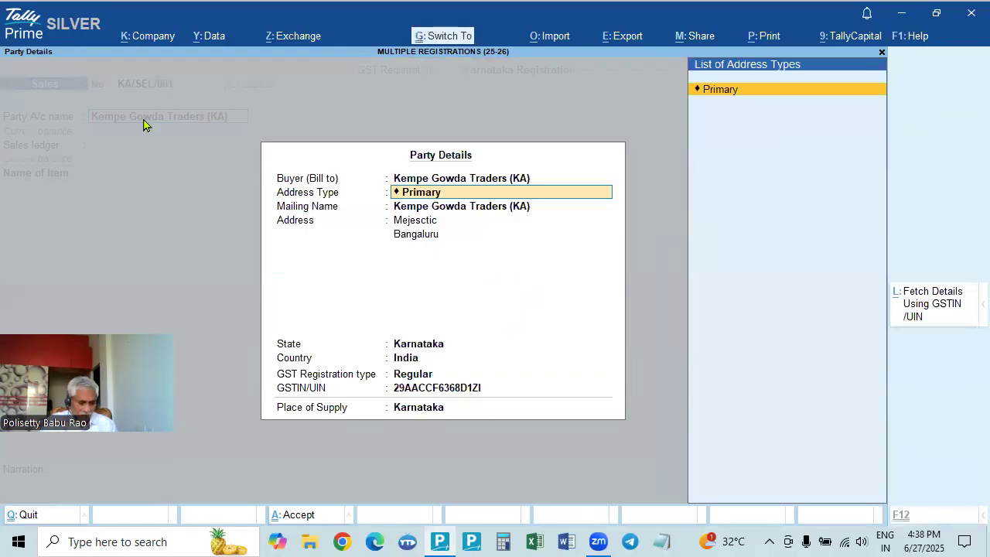
{"action": "key", "text": "ctrl+a"}
{"action": "key", "text": "Return"}
Add Dell Laptop to sales voucher KA/SEL/001 with a quantity of 2 Nos at the suggested rate of 30,000
{"action": "key", "text": "Down"}
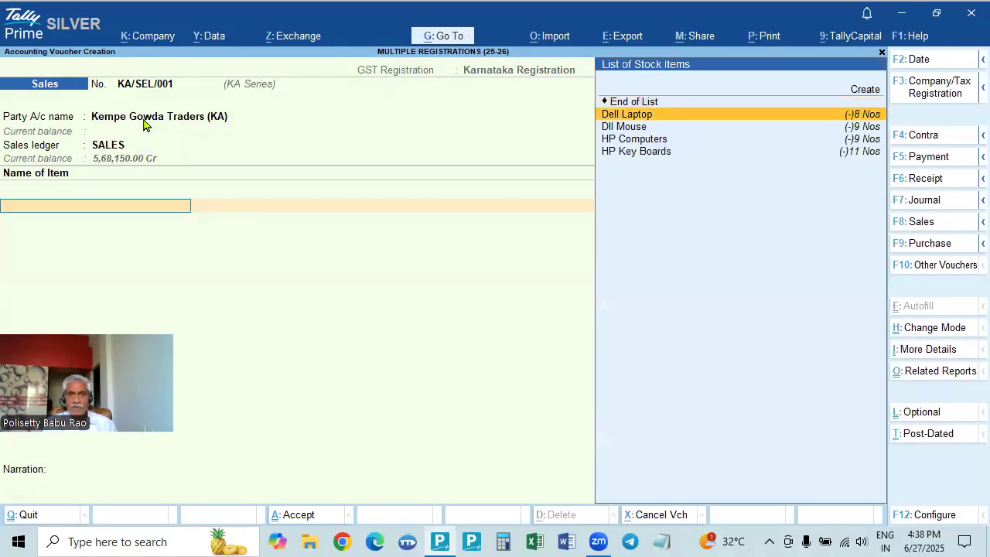
{"action": "key", "text": "Return"}
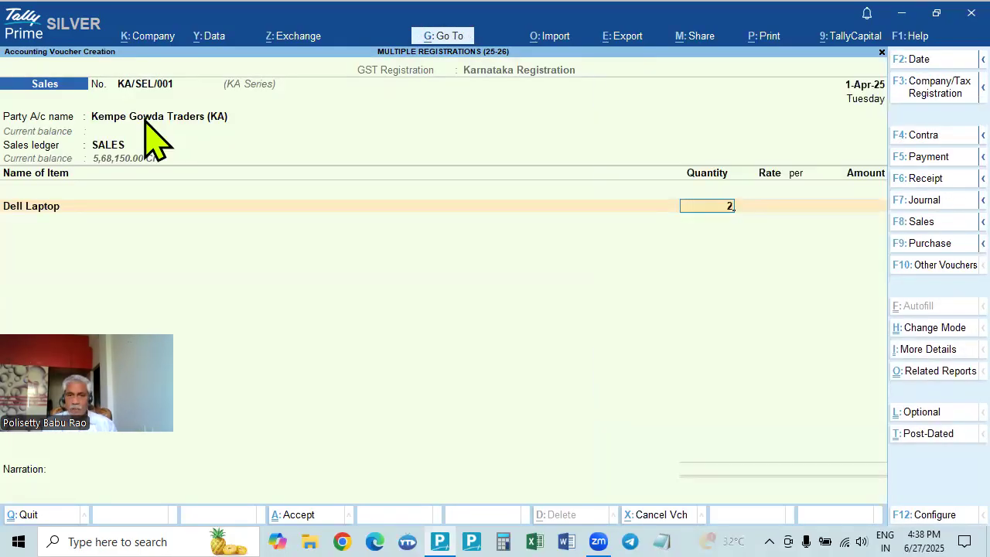
{"action": "key", "text": "Return"}
{"action": "key", "text": "Return"}
{"action": "key", "text": "Return"}
{"action": "key", "text": "Return"}
Add HP Computers to KA/SEL/001 with a quantity of 2 Nos at the suggested rate of 35,000, and end the item list
{"action": "key", "text": "Down"}
{"action": "key", "text": "Down"}
{"action": "key", "text": "Down"}
{"action": "key", "text": "Return"}
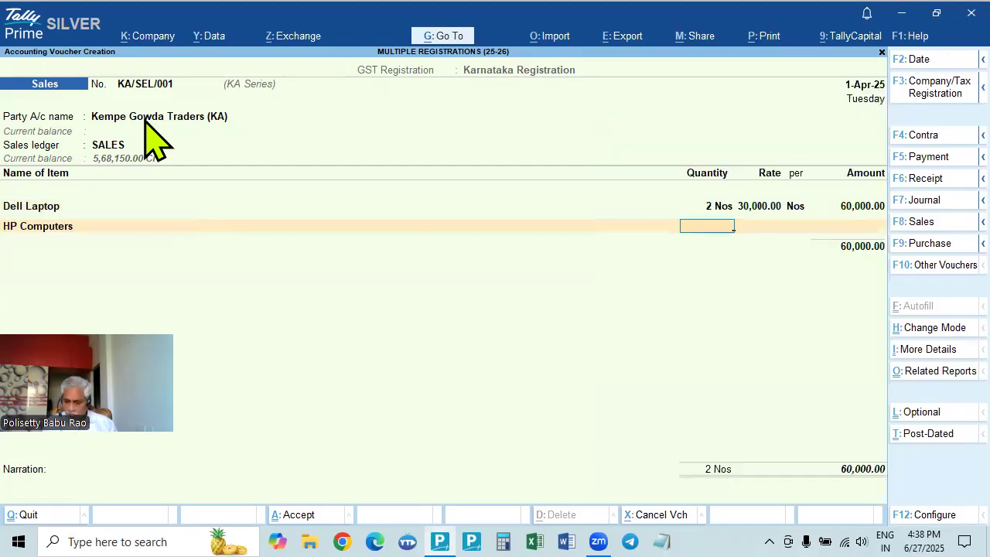
{"action": "key", "text": "Return"}
{"action": "key", "text": "Return"}
{"action": "key", "text": "Return"}
{"action": "key", "text": "Return"}
{"action": "key", "text": "Return"}
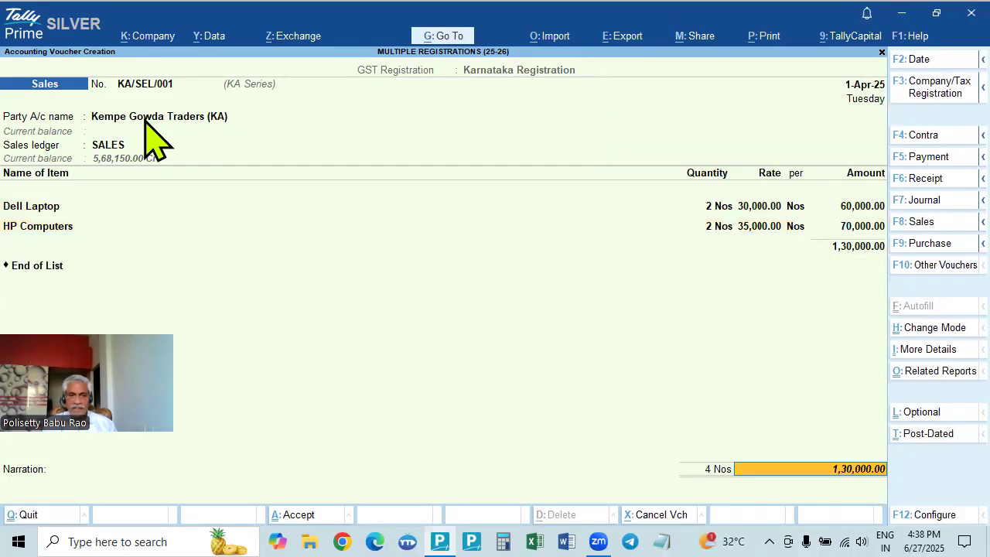
Add the CGST and SGST ledgers below the items in sales voucher KA/SEL/001, keeping their calculated amounts
{"action": "key", "text": "Return"}
{"action": "type", "text": "CG"}
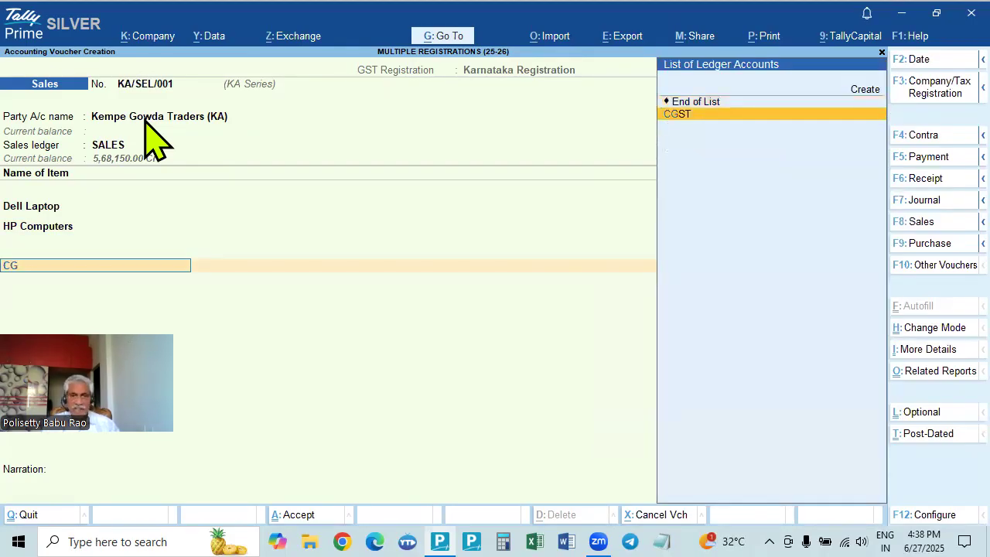
{"action": "key", "text": "Return"}
{"action": "key", "text": "Return"}
{"action": "type", "text": "SG"}
{"action": "key", "text": "Return"}
{"action": "key", "text": "Return"}
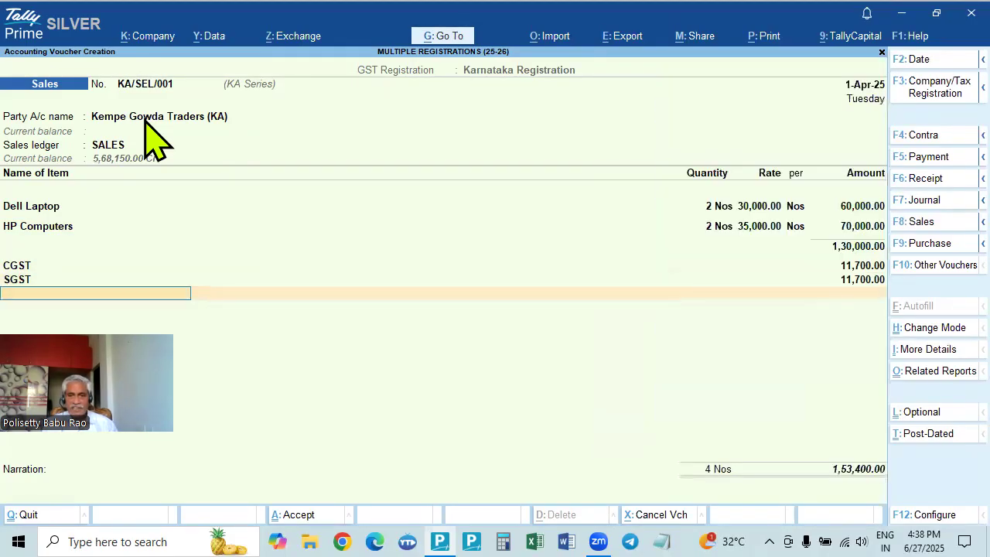
{"action": "left_click", "coordinate": [7, 270]}
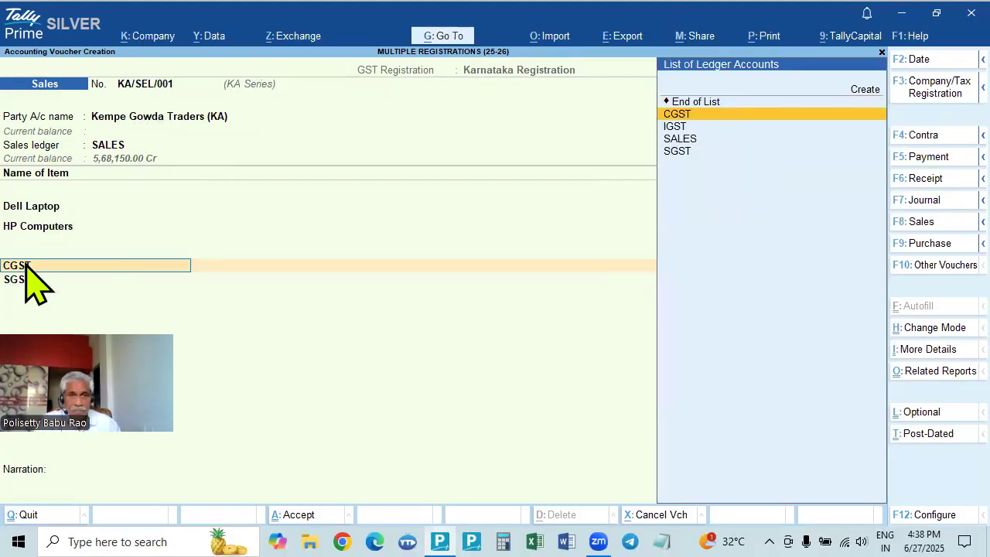
{"action": "key", "text": "Return"}
{"action": "key", "text": "BackSpace"}
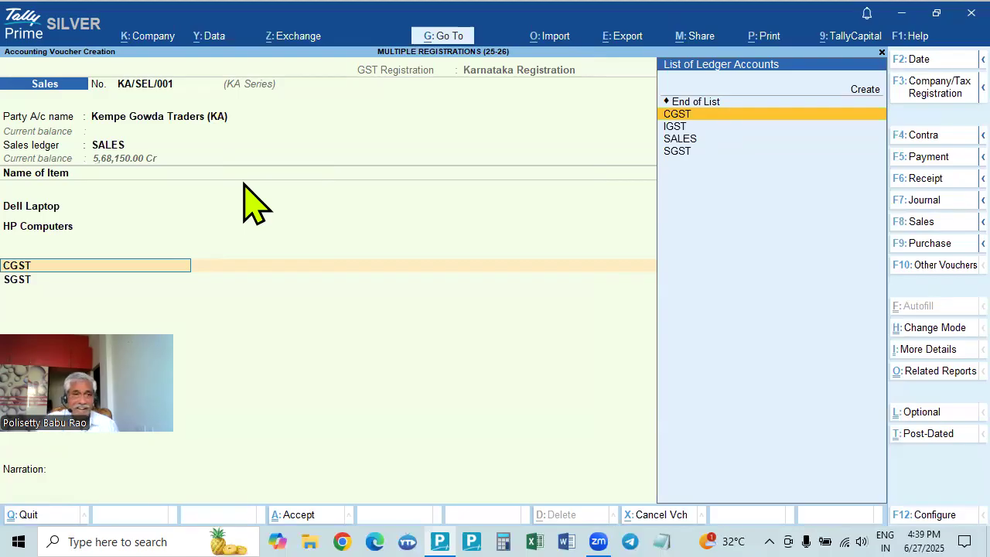
Open the Kempe Gowda Traders (KA) ledger from the voucher, examine its address, state and GST registration details, and accept it
{"action": "left_click", "coordinate": [143, 116]}
{"action": "key", "text": "ctrl+Return"}
{"action": "key", "text": "Return"}
{"action": "key", "text": "Return"}
{"action": "key", "text": "Return"}
{"action": "key", "text": "Return"}
{"action": "key", "text": "Return"}
{"action": "key", "text": "Return"}
{"action": "key", "text": "Return"}
{"action": "key", "text": "Return"}
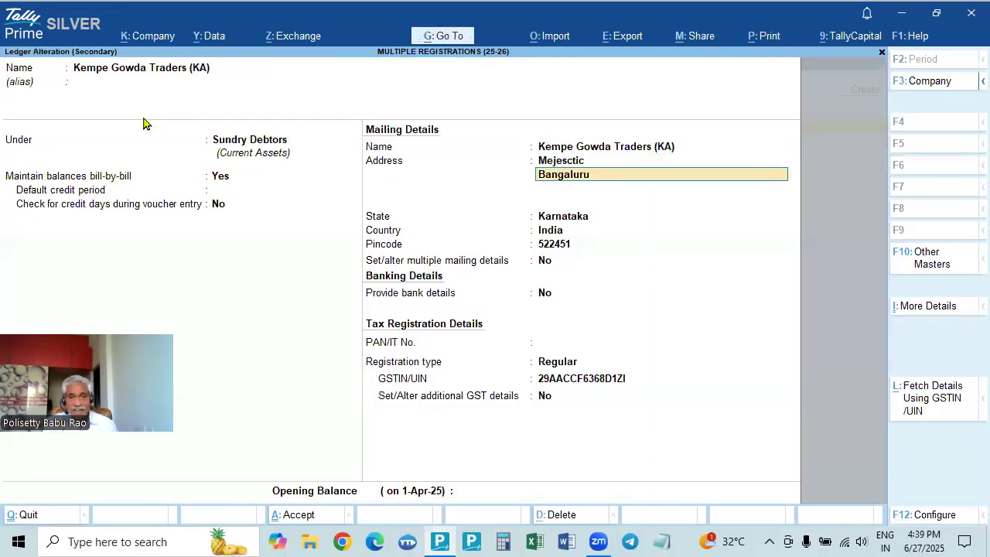
{"action": "key", "text": "Return"}
{"action": "key", "text": "Return"}
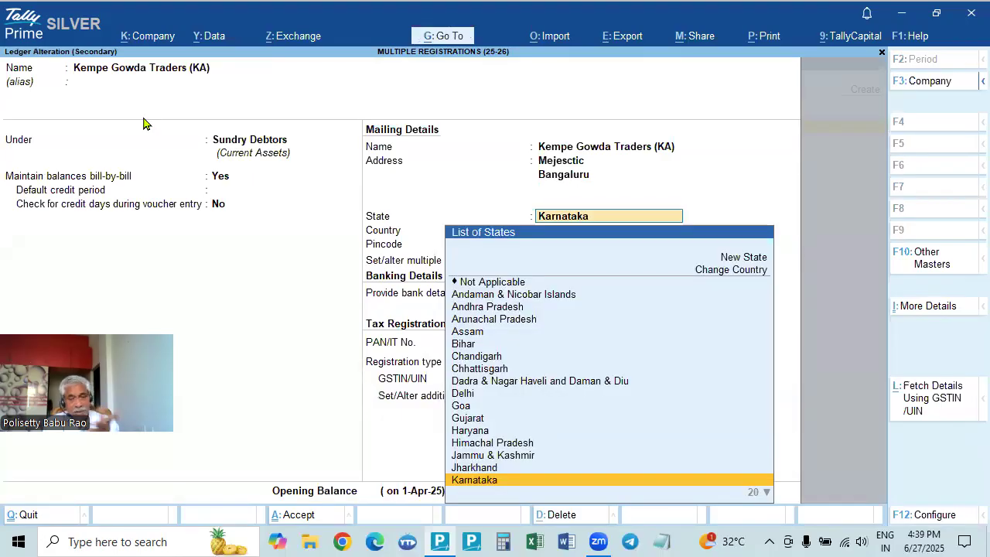
{"action": "key", "text": "Return"}
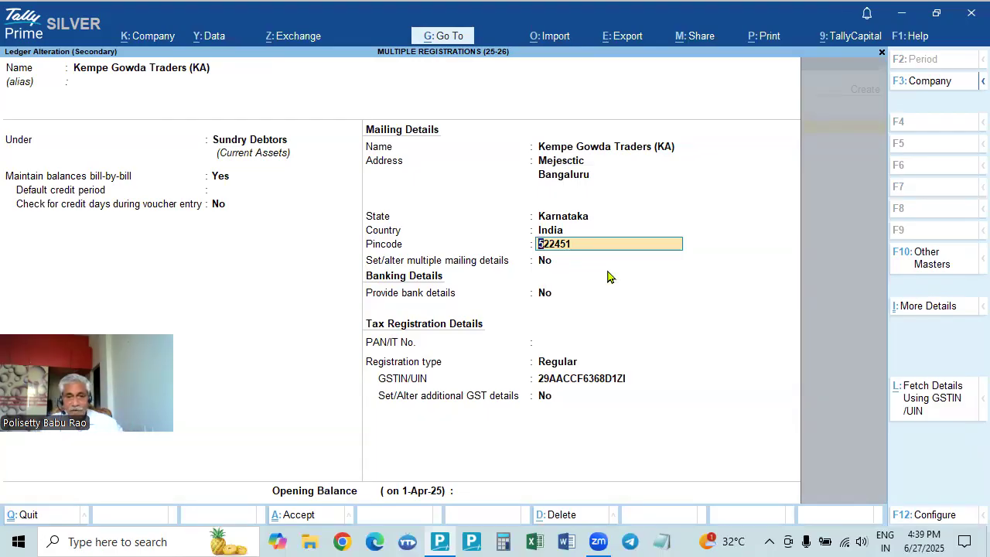
{"action": "key", "text": "Return"}
{"action": "key", "text": "Return"}
{"action": "key", "text": "Return"}
{"action": "key", "text": "Return"}
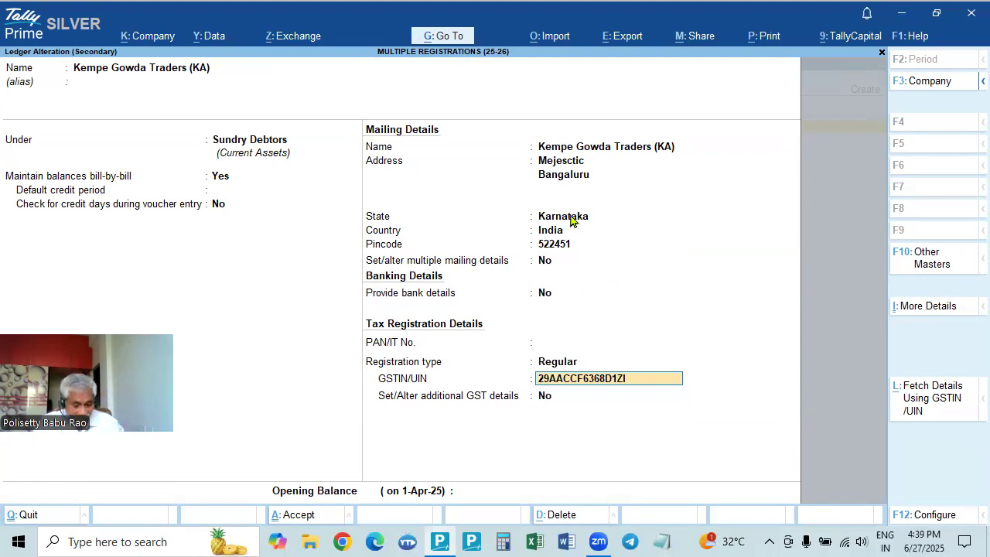
{"action": "key", "text": "ctrl+a"}
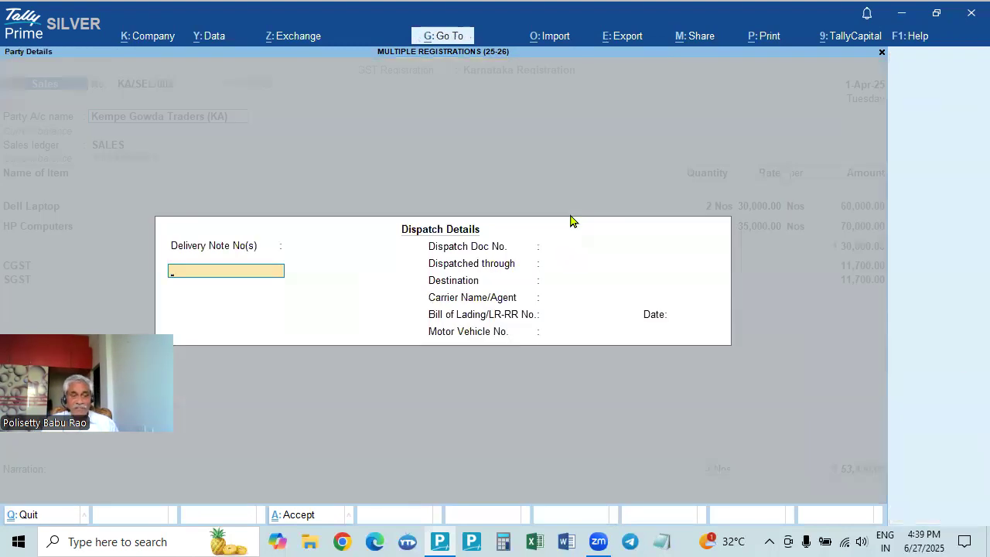
Review the buyer's party details on KA/SEL/001, accept them, and pass through the sales ledger and item lines
{"action": "key", "text": "Escape"}
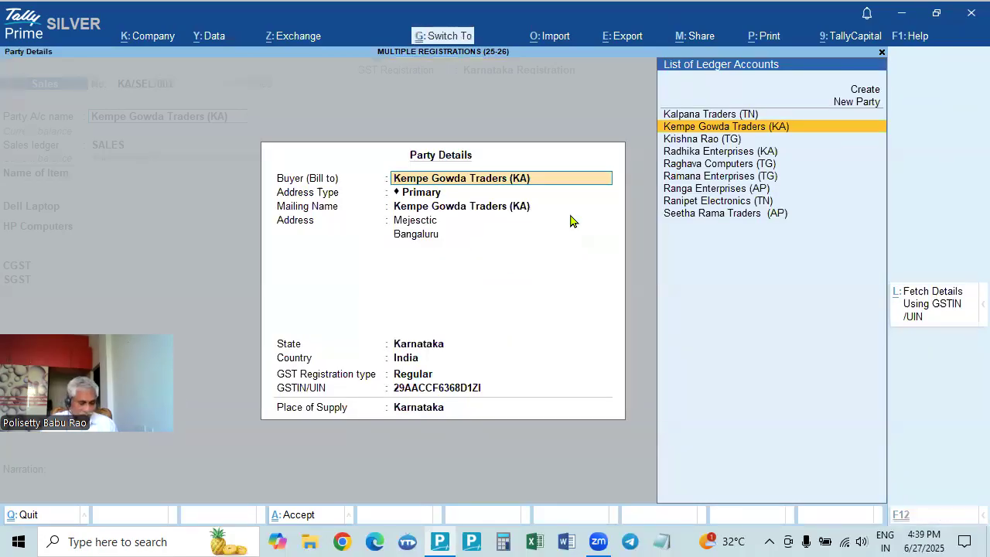
{"action": "key", "text": "ctrl+a"}
{"action": "key", "text": "Return"}
{"action": "key", "text": "Return"}
{"action": "key", "text": "Return"}
{"action": "key", "text": "Return"}
{"action": "key", "text": "Return"}
{"action": "key", "text": "Return"}
{"action": "key", "text": "Return"}
{"action": "key", "text": "Return"}
{"action": "key", "text": "Return"}
{"action": "key", "text": "Return"}
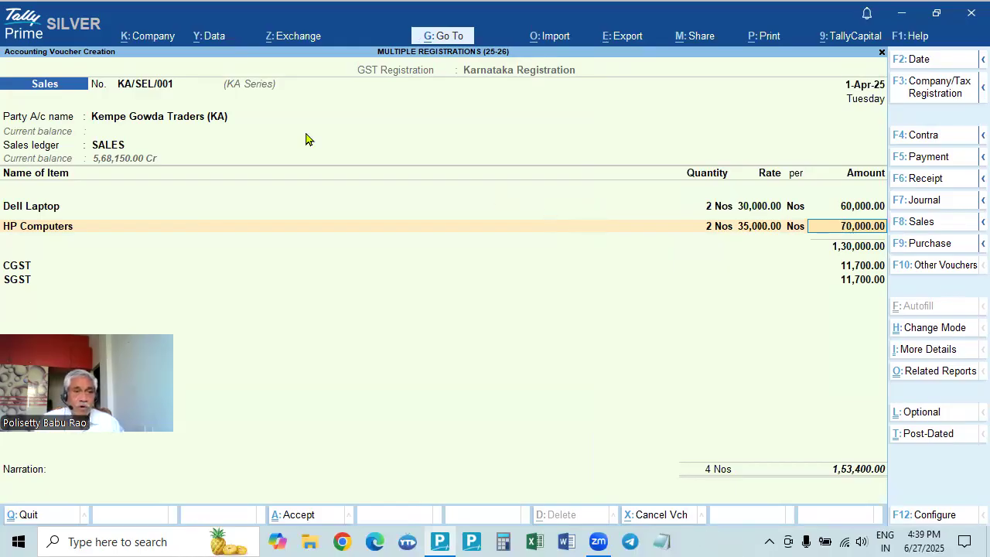
Reopen and leave the Kempe Gowda Traders (KA) ledger, then check the state and GST registration type in the voucher's party details
{"action": "left_click", "coordinate": [159, 120]}
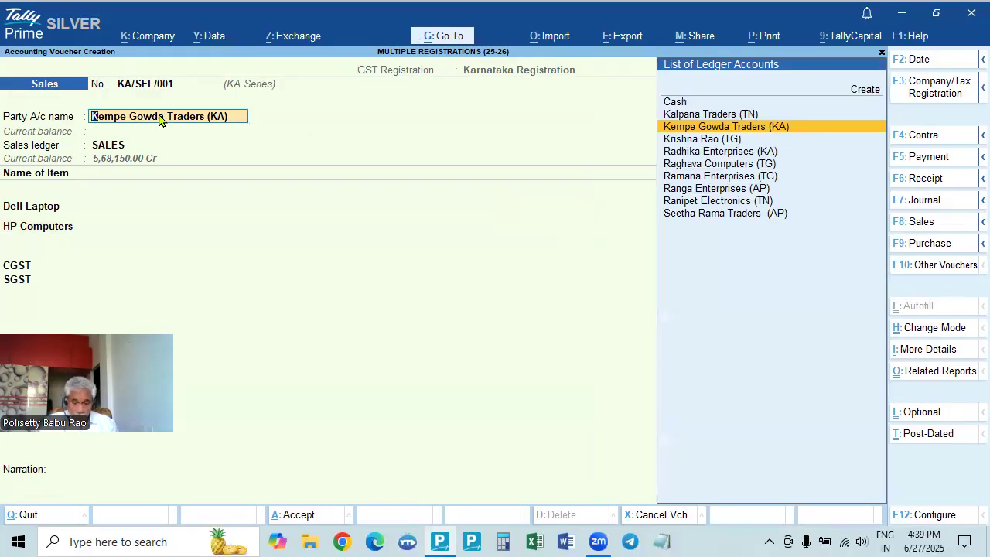
{"action": "key", "text": "ctrl+Return"}
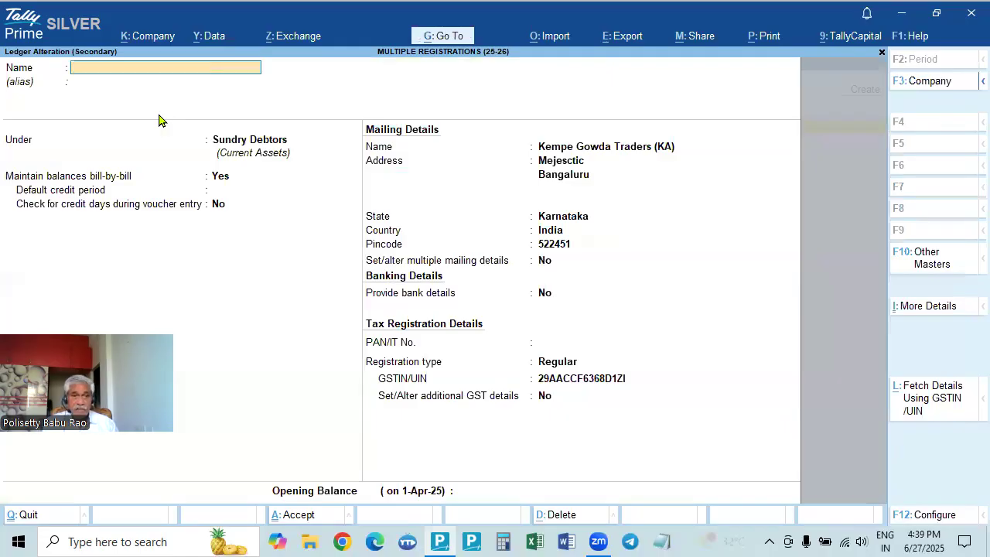
{"action": "key", "text": "Escape"}
{"action": "key", "text": "y"}
{"action": "key", "text": "Return"}
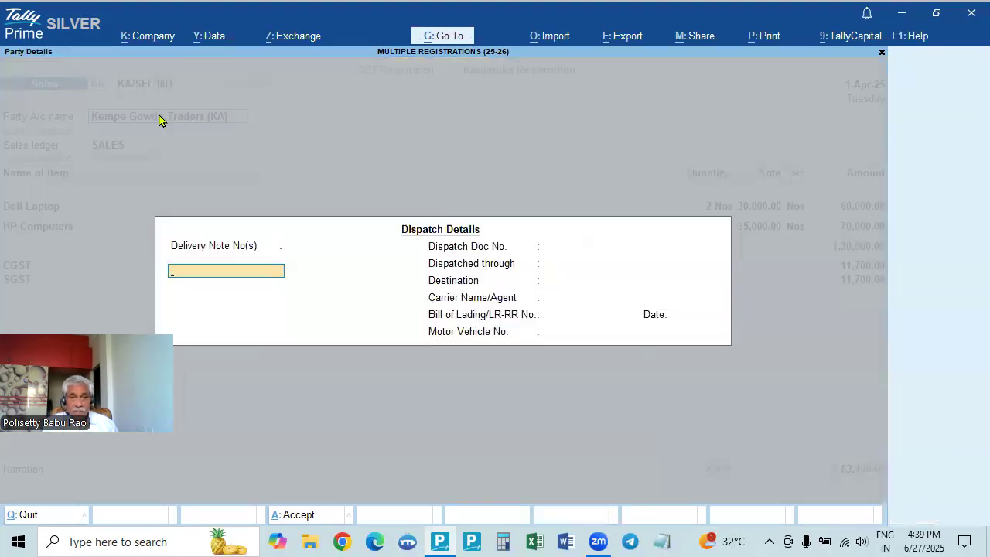
{"action": "key", "text": "ctrl+a"}
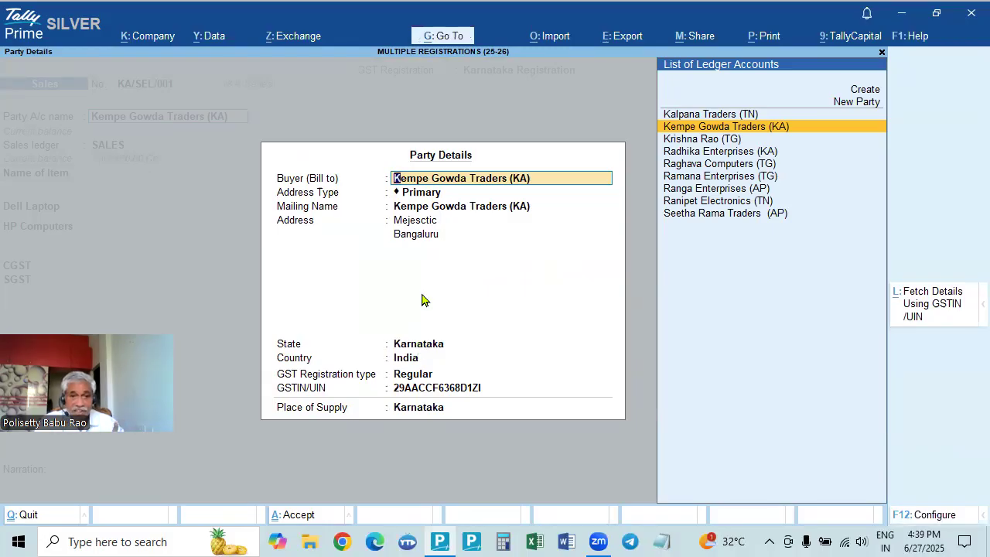
{"action": "left_click", "coordinate": [417, 348]}
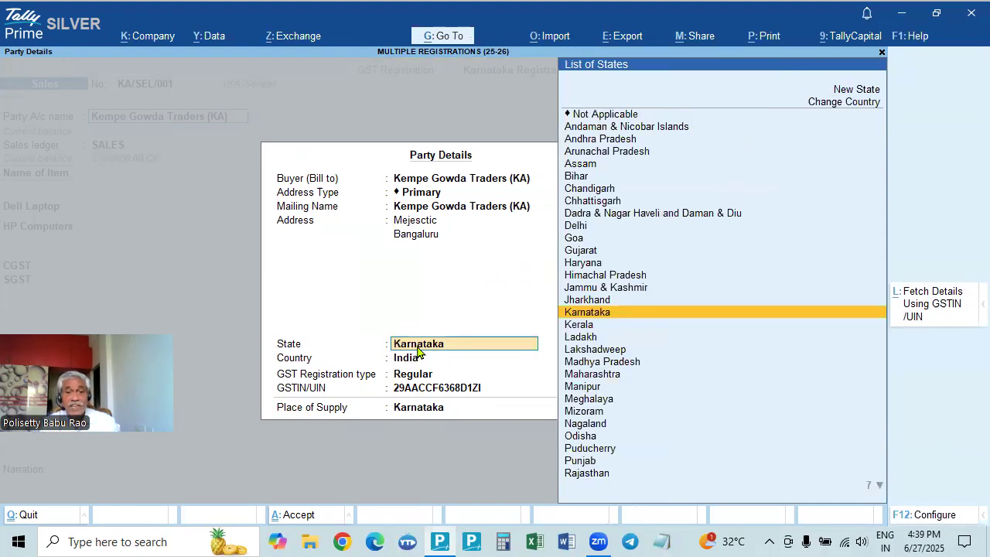
{"action": "key", "text": "Return"}
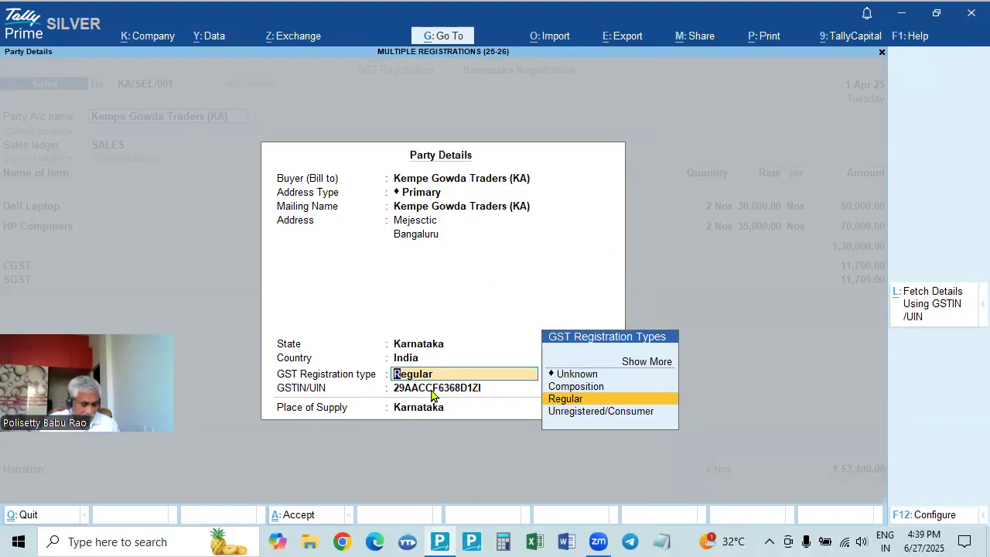
Keep the existing party, item and tax entries of KA/SEL/001 and save the voucher without a narration
{"action": "key", "text": "ctrl+a"}
{"action": "key", "text": "Return"}
{"action": "key", "text": "Return"}
{"action": "key", "text": "Return"}
{"action": "key", "text": "Return"}
{"action": "key", "text": "Return"}
{"action": "key", "text": "Return"}
{"action": "key", "text": "Return"}
{"action": "key", "text": "Return"}
{"action": "key", "text": "Return"}
{"action": "key", "text": "Return"}
{"action": "key", "text": "Return"}
{"action": "key", "text": "Return"}
{"action": "key", "text": "Return"}
{"action": "key", "text": "Return"}
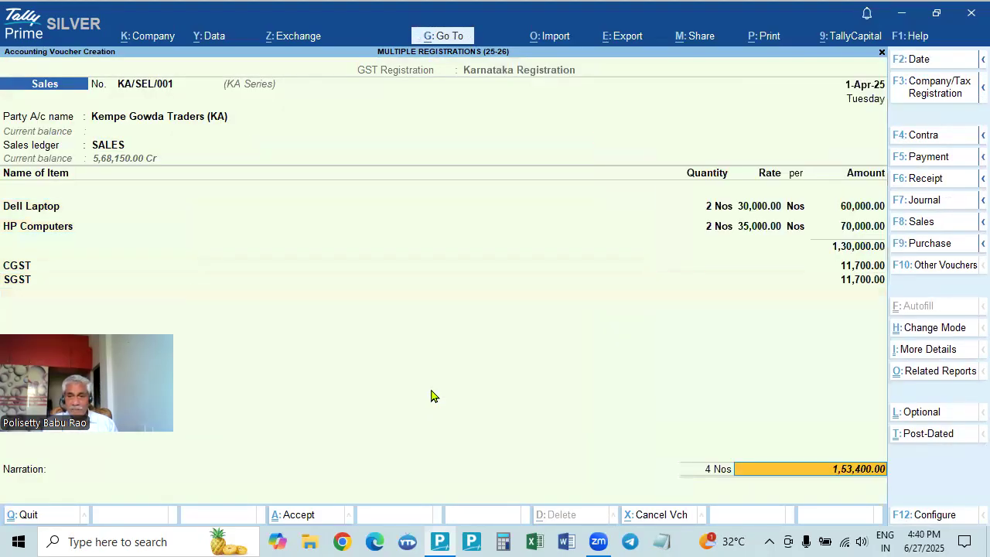
{"action": "key", "text": "Return"}
{"action": "key", "text": "Return"}
{"action": "key", "text": "Return"}
{"action": "key", "text": "Return"}
{"action": "key", "text": "Return"}
{"action": "key", "text": "Return"}
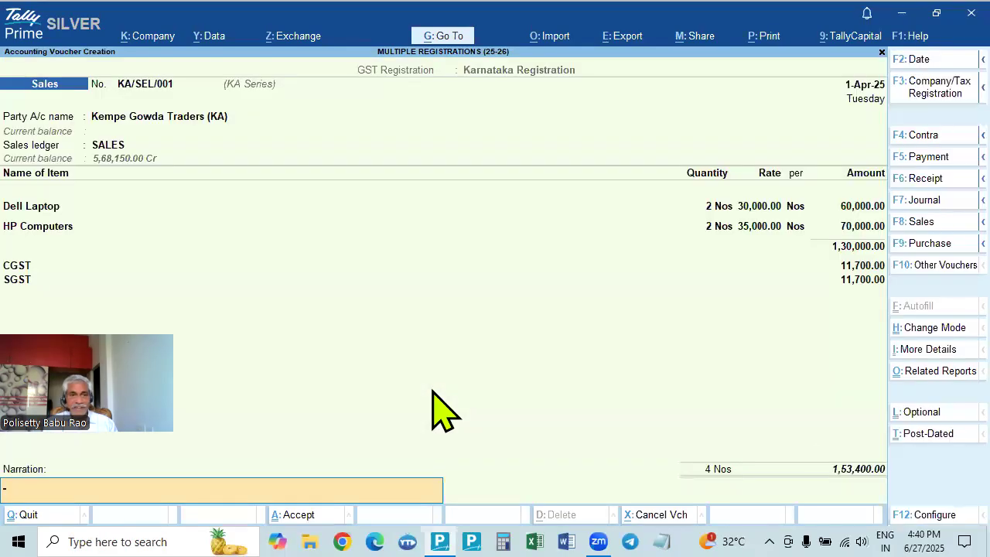
{"action": "key", "text": "Return"}
{"action": "key", "text": "Return"}
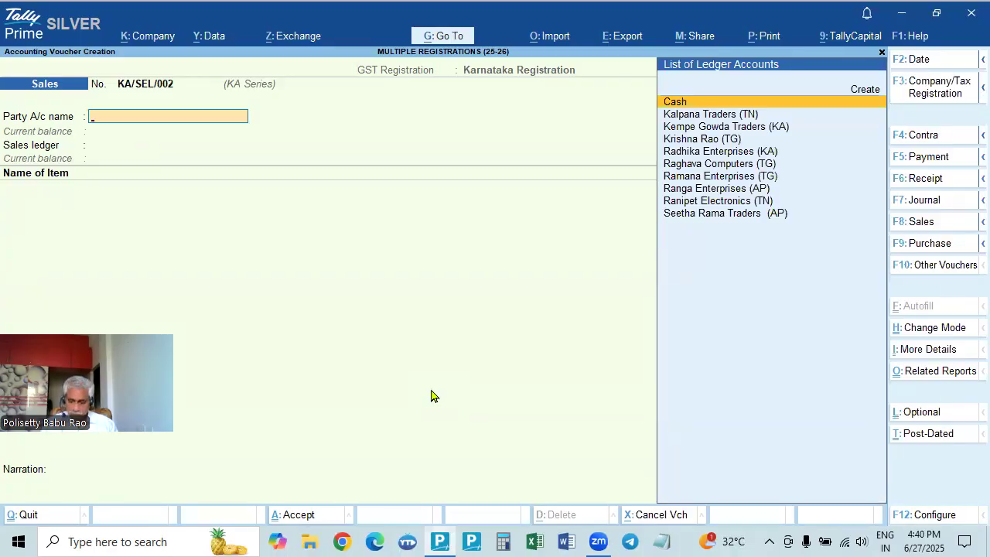
Set Radhika Enterprises (KA) as the party of KA/SEL/002, accepting default dispatch and party details, and choose the SALES ledger
{"action": "key", "text": "Page_Up"}
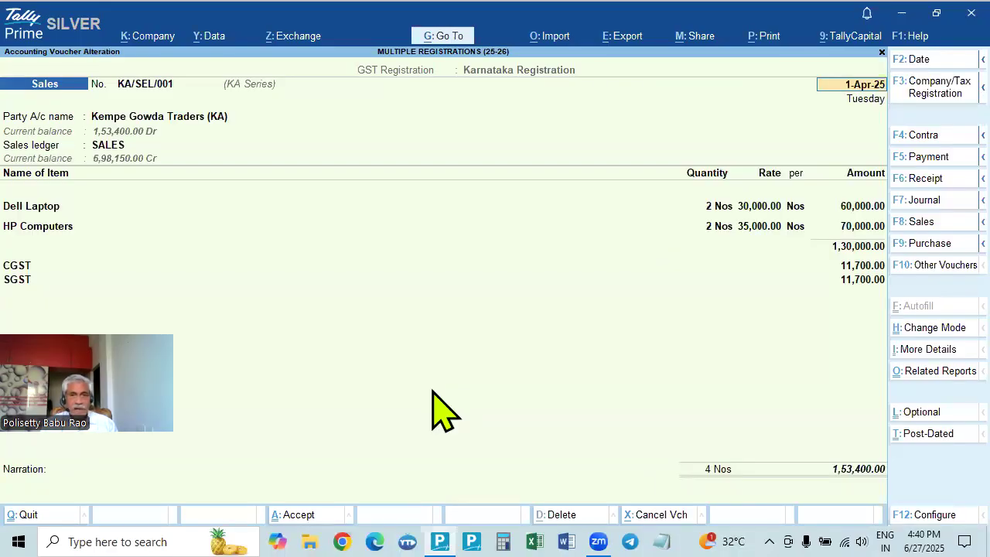
{"action": "key", "text": "Page_Down"}
{"action": "key", "text": "Down"}
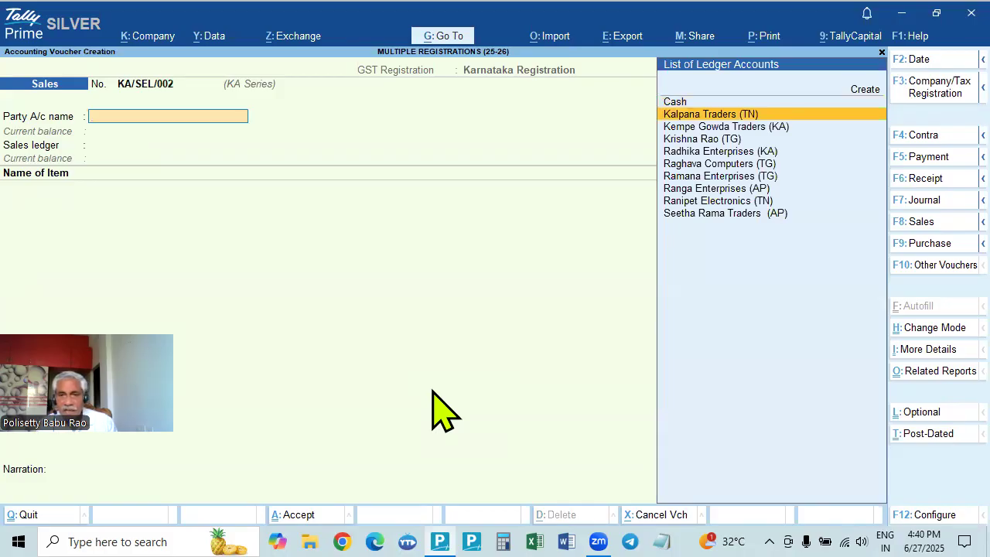
{"action": "key", "text": "Down"}
{"action": "key", "text": "Down"}
{"action": "key", "text": "Down"}
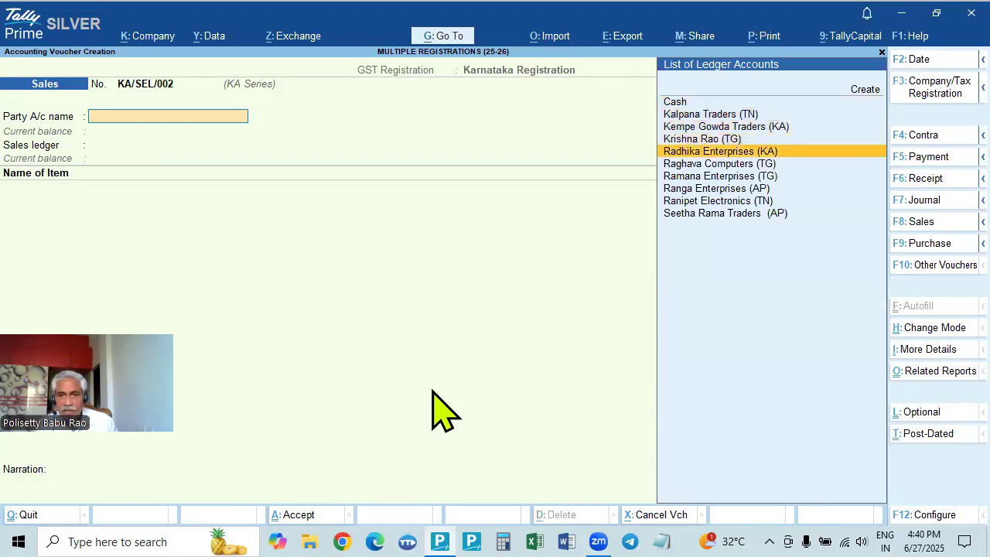
{"action": "key", "text": "Return"}
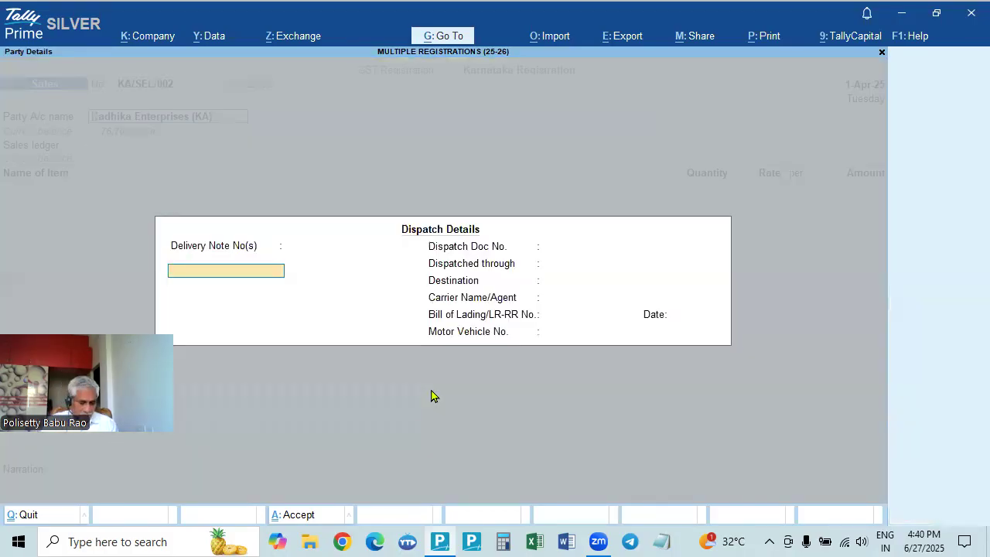
{"action": "key", "text": "ctrl+a"}
{"action": "key", "text": "ctrl+a"}
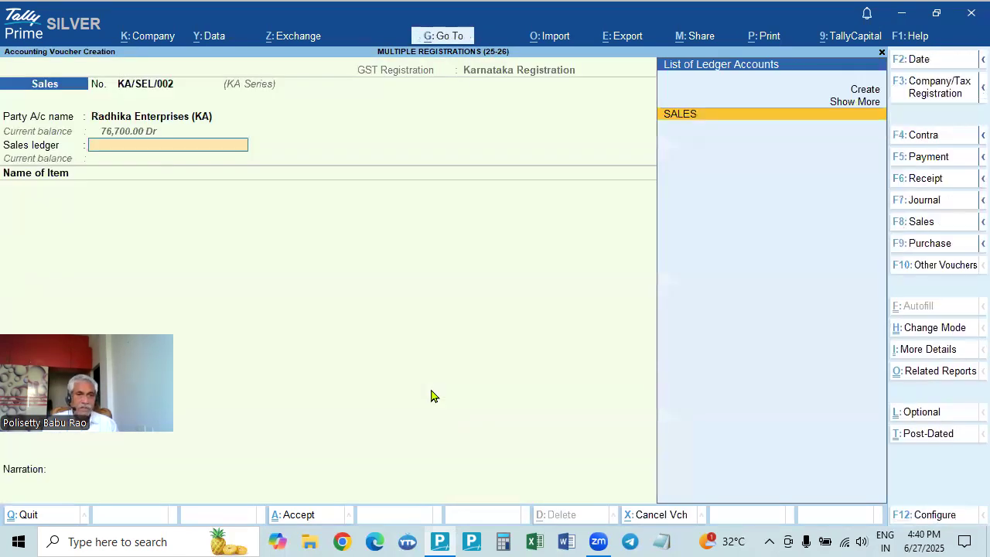
{"action": "key", "text": "Return"}
Add HP Key Boards to sales voucher KA/SEL/002 with a quantity of 3 Nos at a rate of 500
{"action": "key", "text": "Down"}
{"action": "key", "text": "Down"}
{"action": "key", "text": "Down"}
{"action": "key", "text": "Down"}
{"action": "key", "text": "Return"}
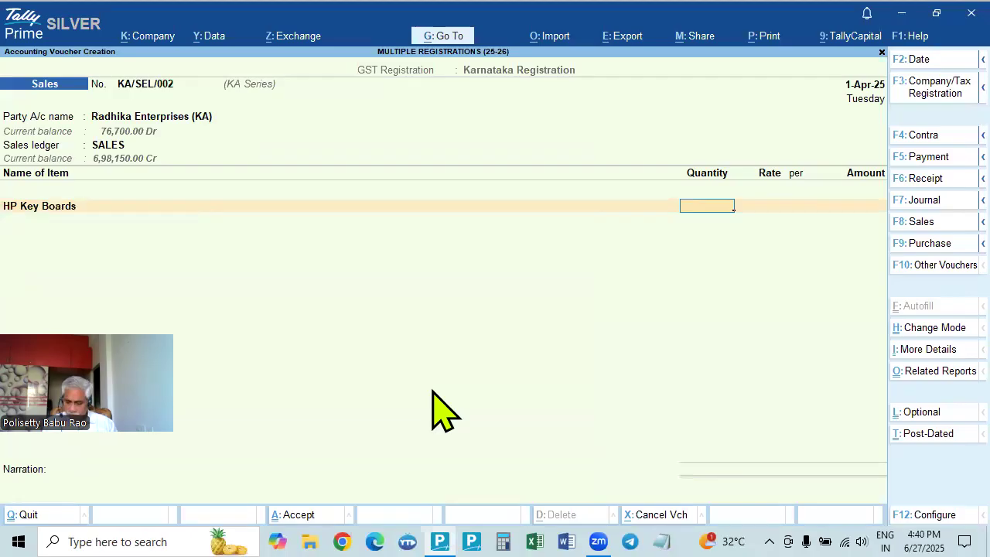
{"action": "key", "text": "Return"}
{"action": "key", "text": "Return"}
{"action": "key", "text": "Return"}
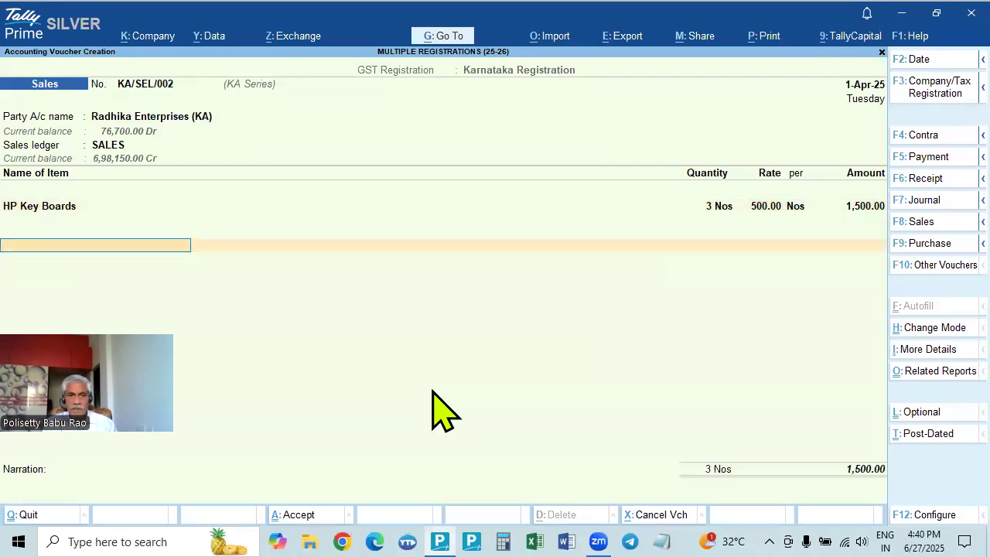
{"action": "key", "text": "Return"}
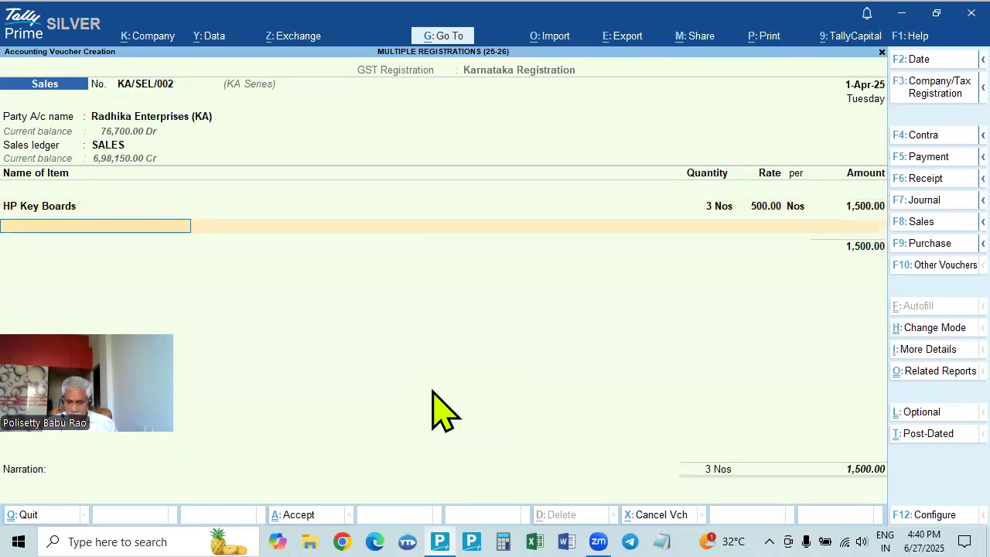
{"action": "key", "text": "BackSpace"}
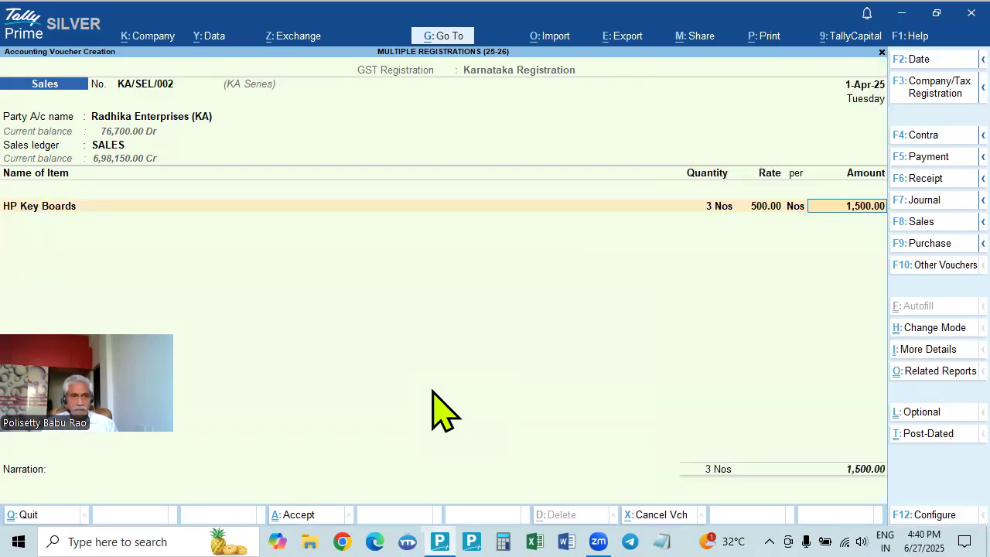
Add HP Computers to KA/SEL/002 with a quantity of 1 at the suggested rate, and end the item list
{"action": "key", "text": "Return"}
{"action": "key", "text": "Down"}
{"action": "key", "text": "Down"}
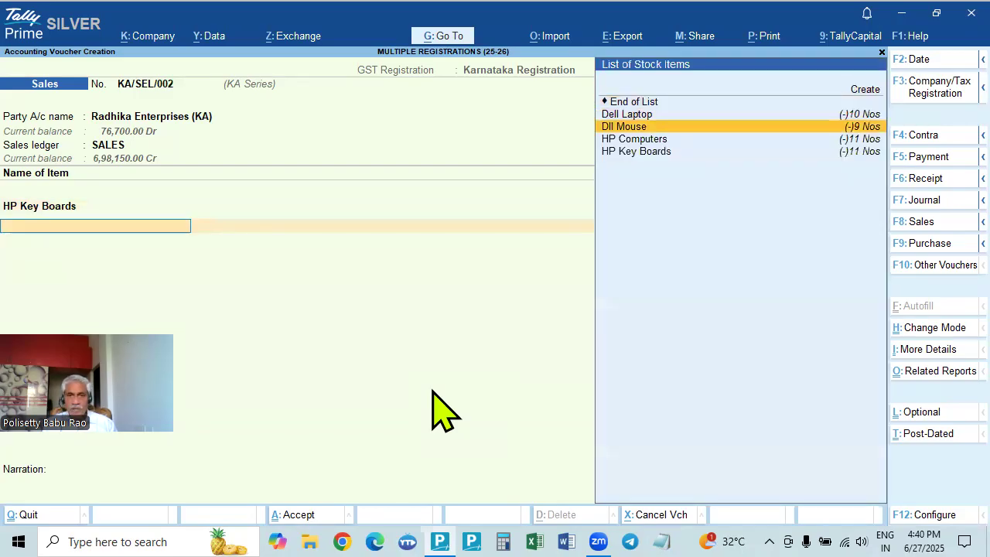
{"action": "key", "text": "Down"}
{"action": "key", "text": "Return"}
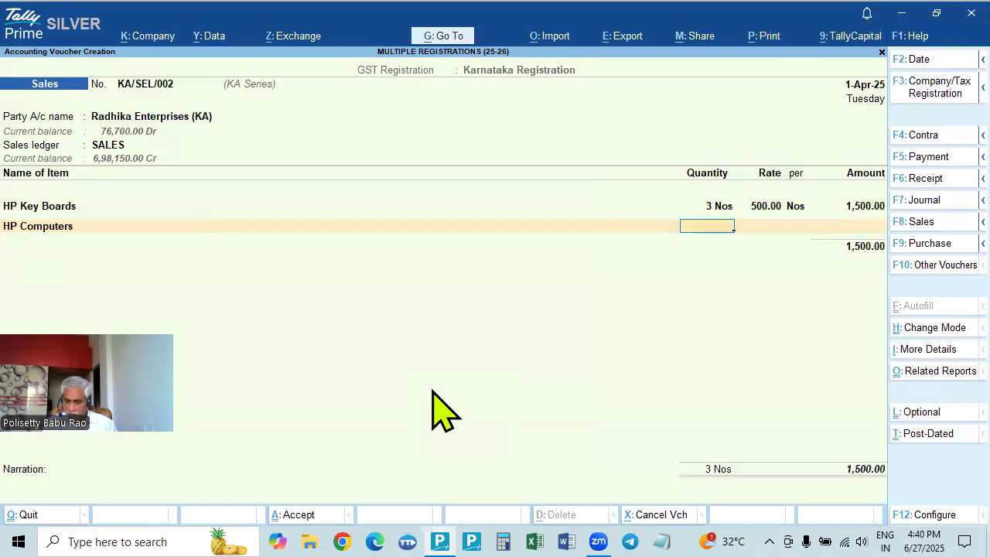
{"action": "type", "text": "1"}
{"action": "key", "text": "Return"}
{"action": "key", "text": "Return"}
{"action": "key", "text": "Return"}
{"action": "key", "text": "Return"}
{"action": "key", "text": "Return"}
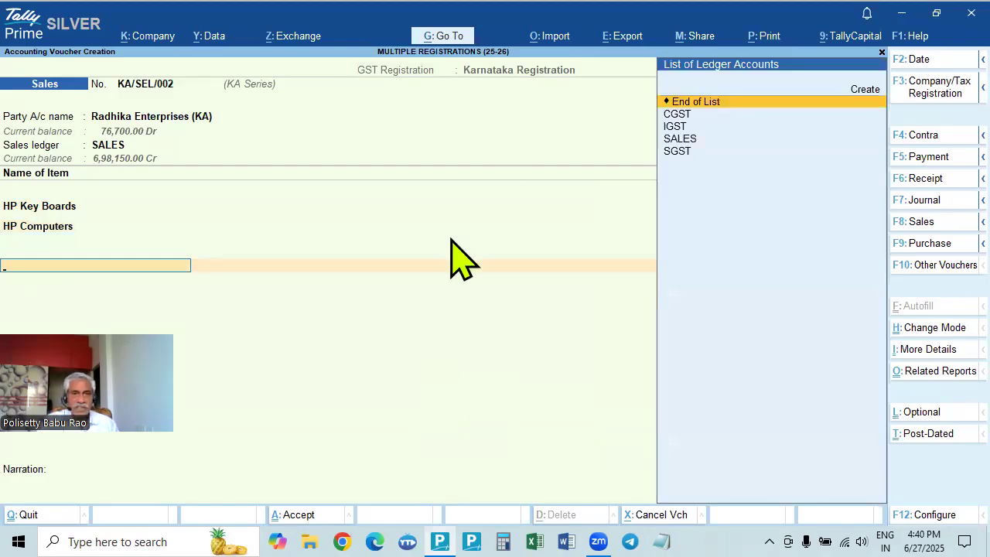
Add the CGST and SGST ledgers below the items in sales voucher KA/SEL/002
{"action": "key", "text": "Down"}
{"action": "key", "text": "Return"}
{"action": "key", "text": "Return"}
{"action": "type", "text": "sg"}
{"action": "key", "text": "Return"}
{"action": "key", "text": "Return"}
End the ledger list and save sales voucher KA/SEL/002 with its default settings and no narration
{"action": "key", "text": "Return"}
{"action": "key", "text": "Return"}
{"action": "key", "text": "Return"}
{"action": "key", "text": "Return"}
{"action": "key", "text": "Return"}
{"action": "key", "text": "Return"}
{"action": "key", "text": "Return"}
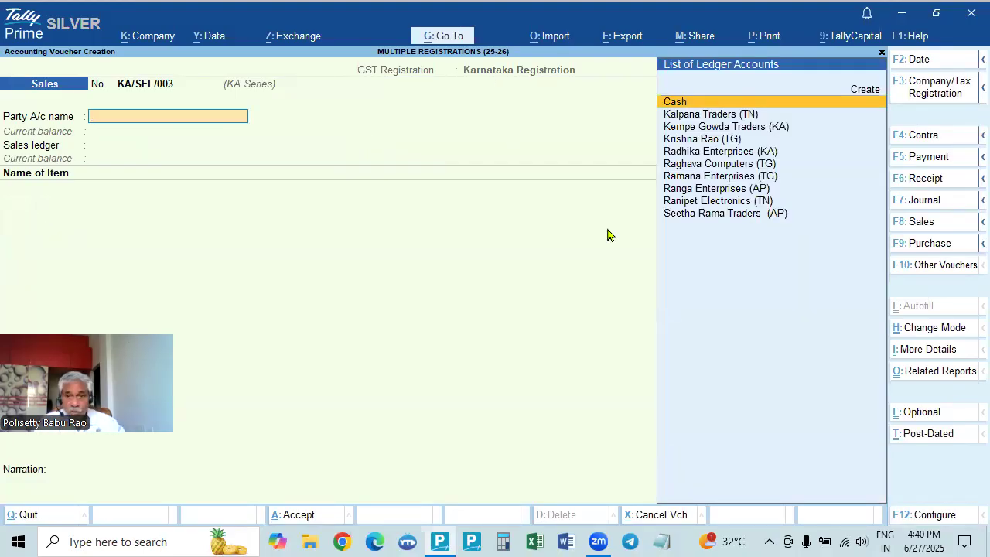
Set Ranga Enterprises (AP) as the party of KA/SEL/003, accepting default dispatch and party details, and choose the SALES ledger
{"action": "left_click", "coordinate": [727, 189]}
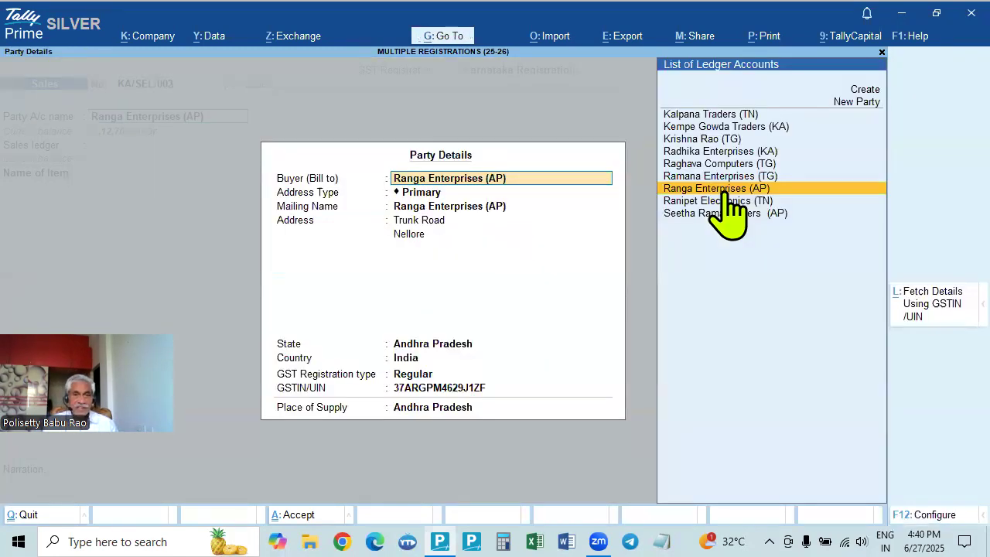
{"action": "key", "text": "Return"}
{"action": "key", "text": "ctrl+a"}
{"action": "key", "text": "Return"}
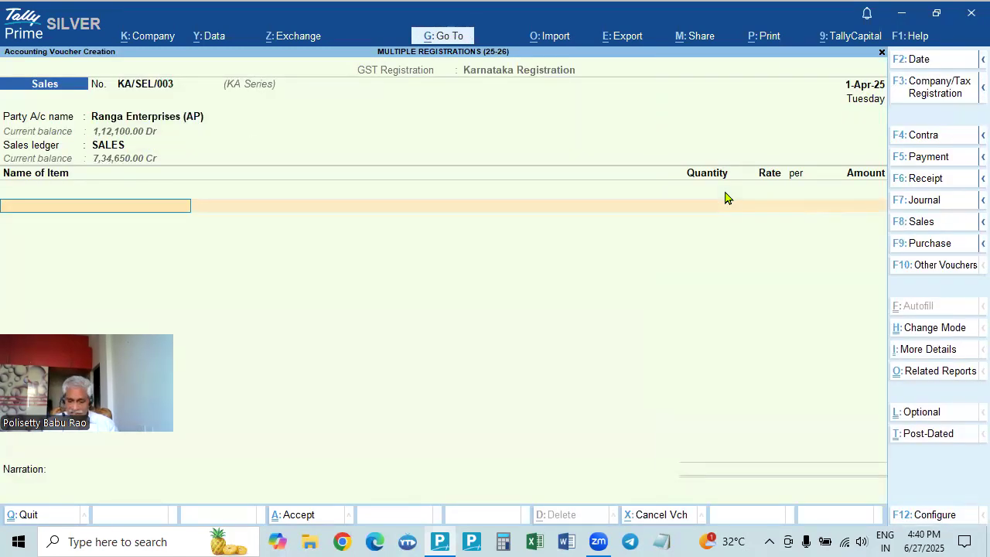
Add Dell Laptop to sales voucher KA/SEL/003 with a quantity of 1 at the suggested rate
{"action": "key", "text": "Down"}
{"action": "key", "text": "Down"}
{"action": "key", "text": "Down"}
{"action": "key", "text": "Up"}
{"action": "key", "text": "Up"}
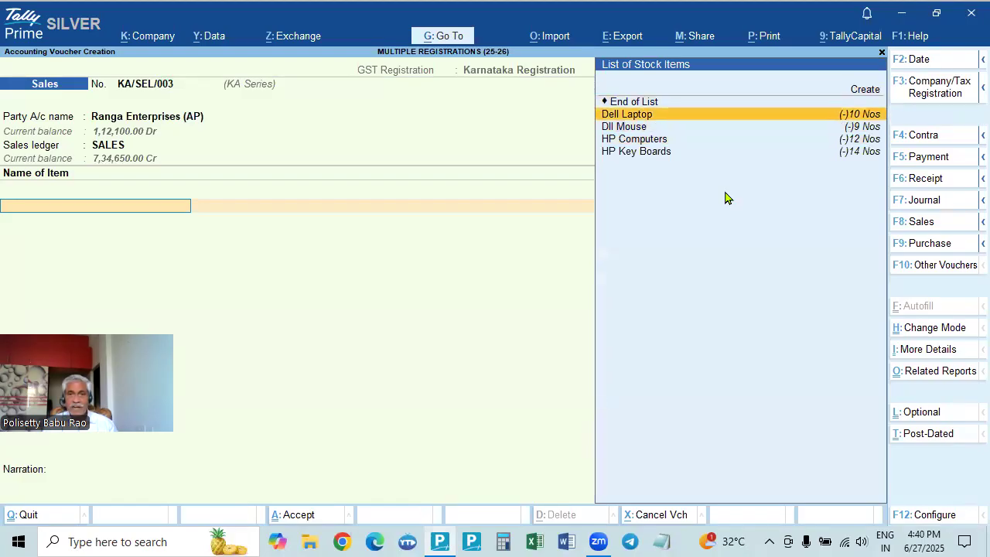
{"action": "key", "text": "Return"}
{"action": "type", "text": "1"}
{"action": "key", "text": "Return"}
{"action": "key", "text": "Return"}
{"action": "key", "text": "Return"}
{"action": "key", "text": "Return"}
Add HP Computers to KA/SEL/003 with a quantity of 1 at the suggested rate, and end the item list
{"action": "key", "text": "Down"}
{"action": "key", "text": "Down"}
{"action": "key", "text": "Down"}
{"action": "key", "text": "Down"}
{"action": "key", "text": "Up"}
{"action": "key", "text": "Return"}
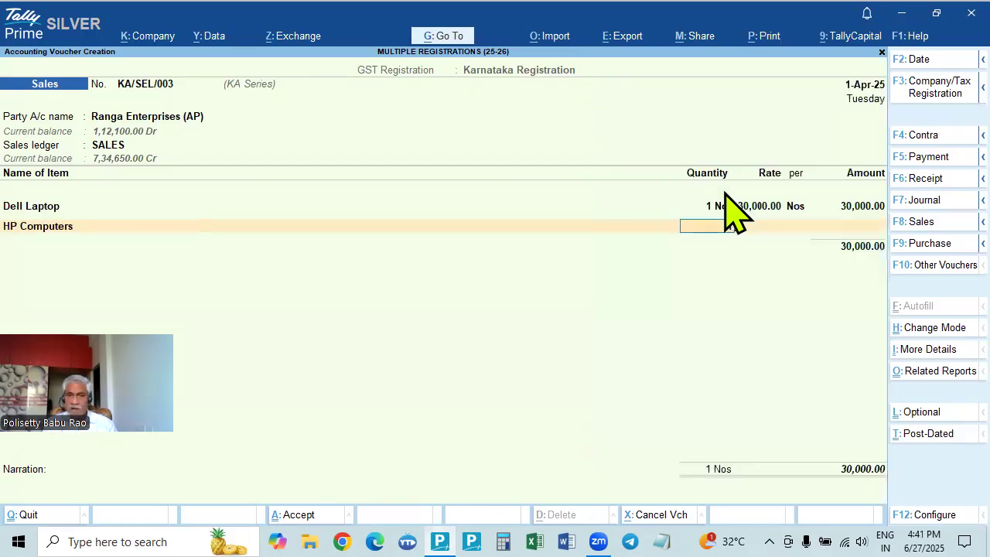
{"action": "type", "text": "1"}
{"action": "key", "text": "Return"}
{"action": "key", "text": "Return"}
{"action": "key", "text": "Return"}
{"action": "key", "text": "Return"}
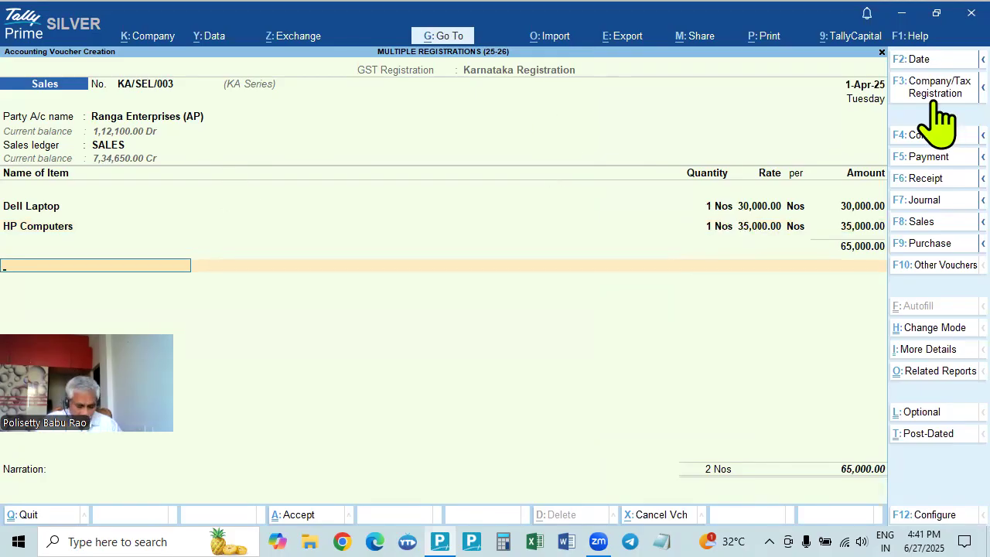
Add the IGST ledger below the items in KA/SEL/003 and end the ledger list
{"action": "key", "text": "Return"}
{"action": "type", "text": "IG"}
{"action": "key", "text": "Return"}
{"action": "key", "text": "Return"}
{"action": "key", "text": "Return"}
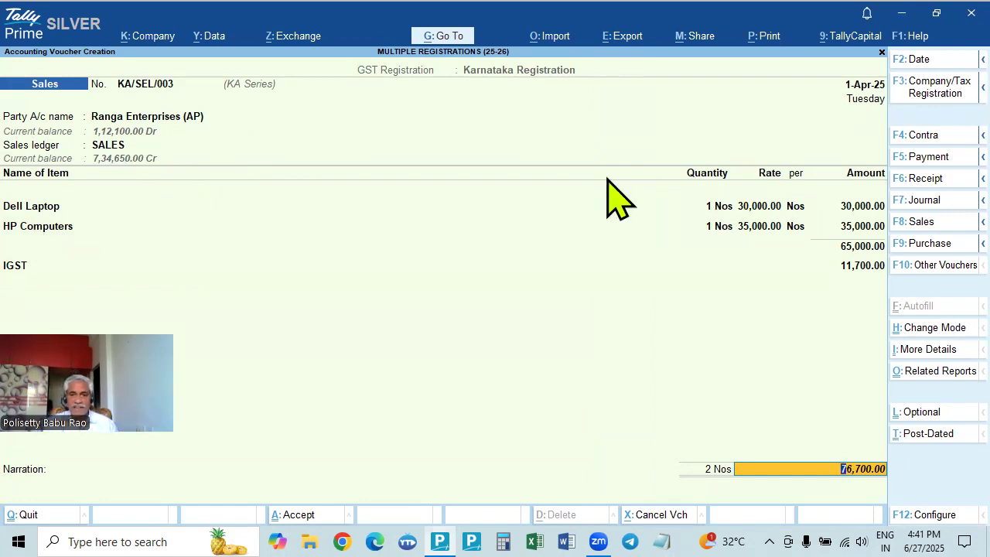
Accept the bill-wise details as New Ref and save sales voucher KA/SEL/003 without a narration
{"action": "key", "text": "Return"}
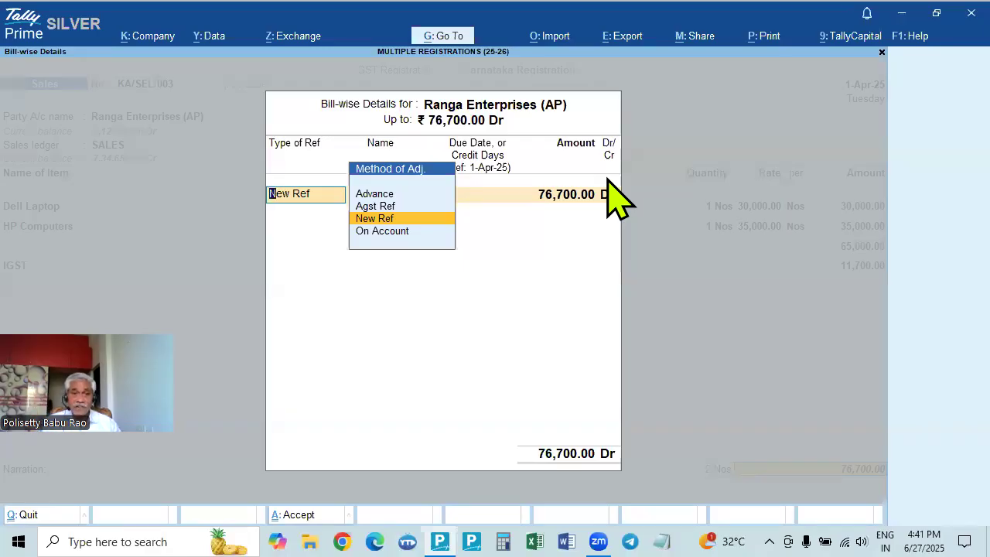
{"action": "key", "text": "Return"}
{"action": "key", "text": "Return"}
{"action": "key", "text": "Return"}
{"action": "key", "text": "Return"}
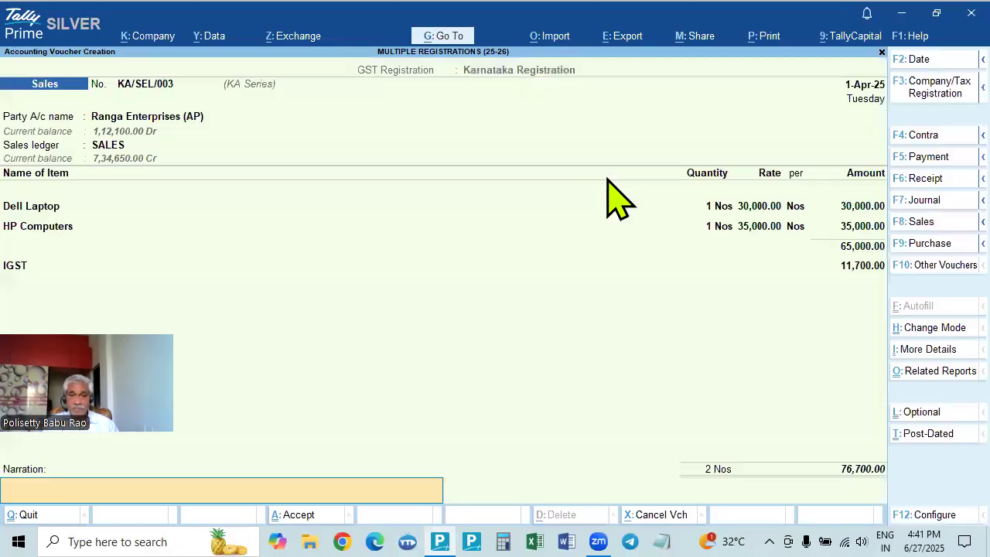
{"action": "key", "text": "Return"}
{"action": "key", "text": "Return"}
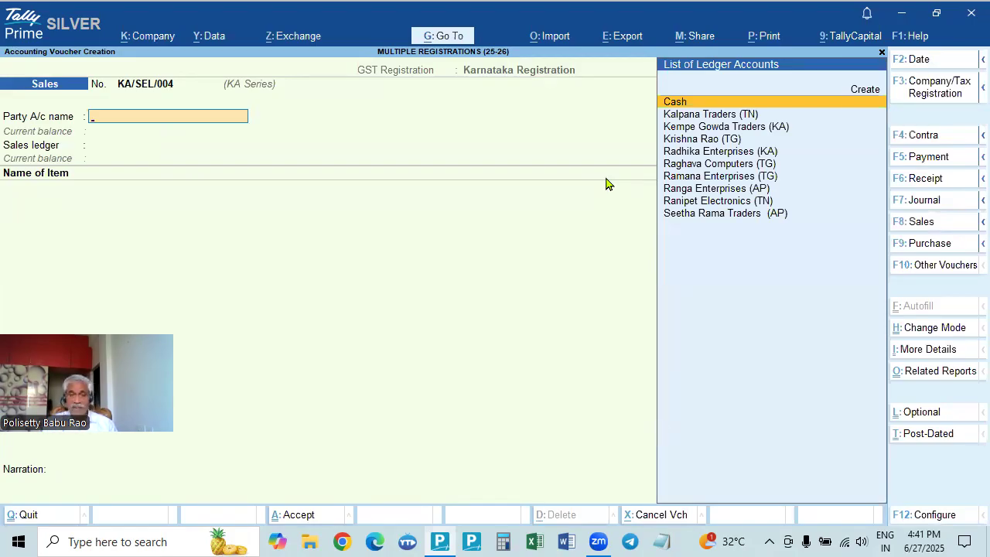
Leave voucher entry and open the Day Book to review the sales vouchers recorded for all registrations
{"action": "key", "text": "Escape"}
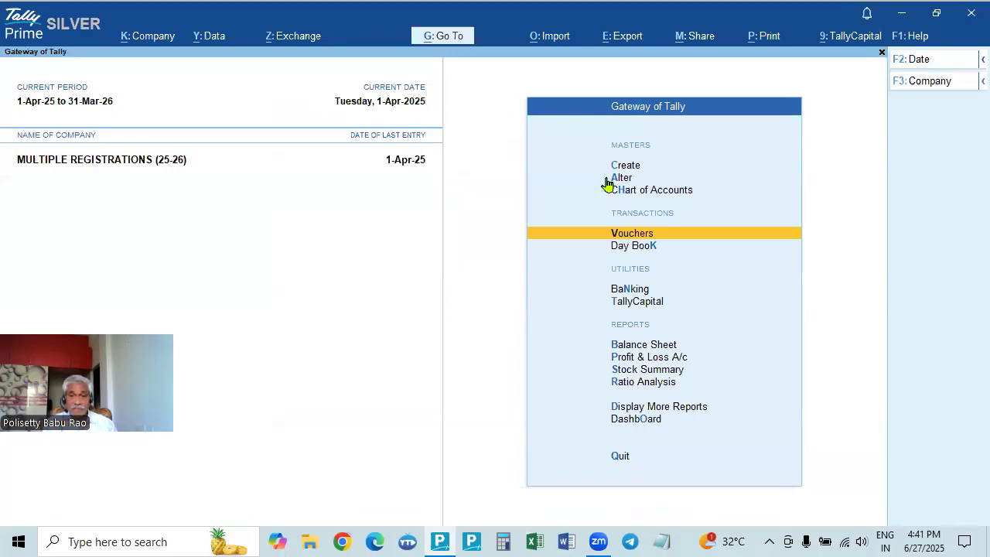
{"action": "key", "text": "Down"}
{"action": "key", "text": "Return"}
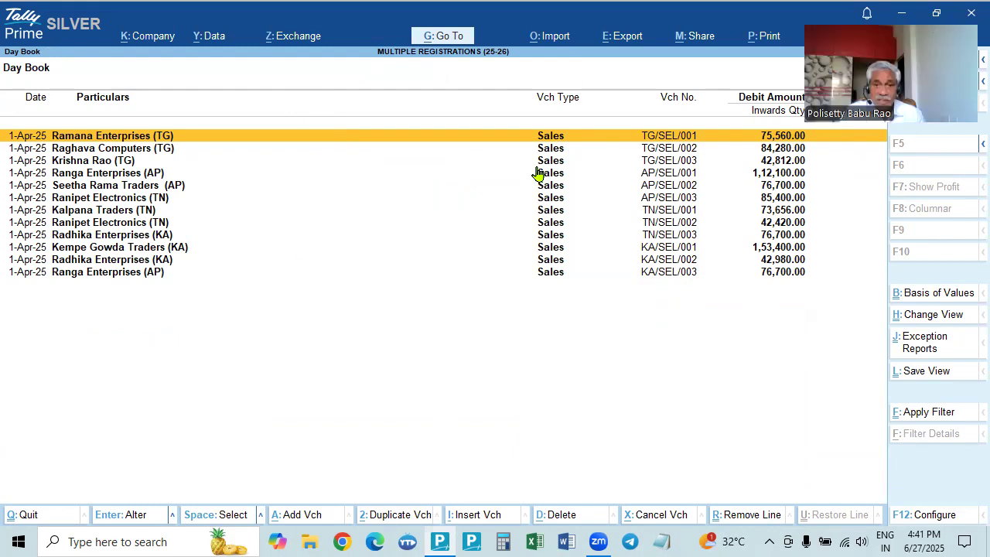
{"action": "left_click", "coordinate": [561, 366]}
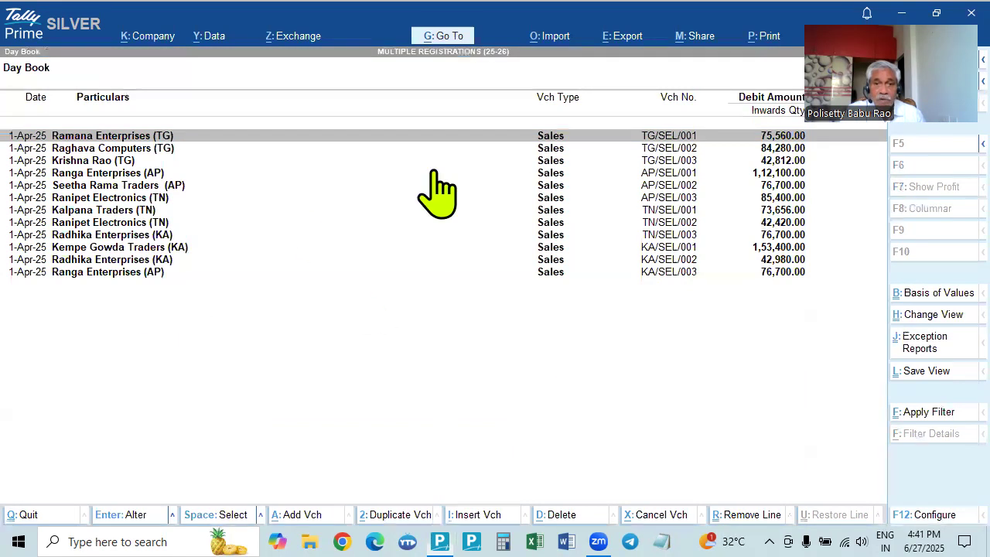
{"action": "left_click", "coordinate": [828, 196]}
{"action": "left_click", "coordinate": [901, 161]}
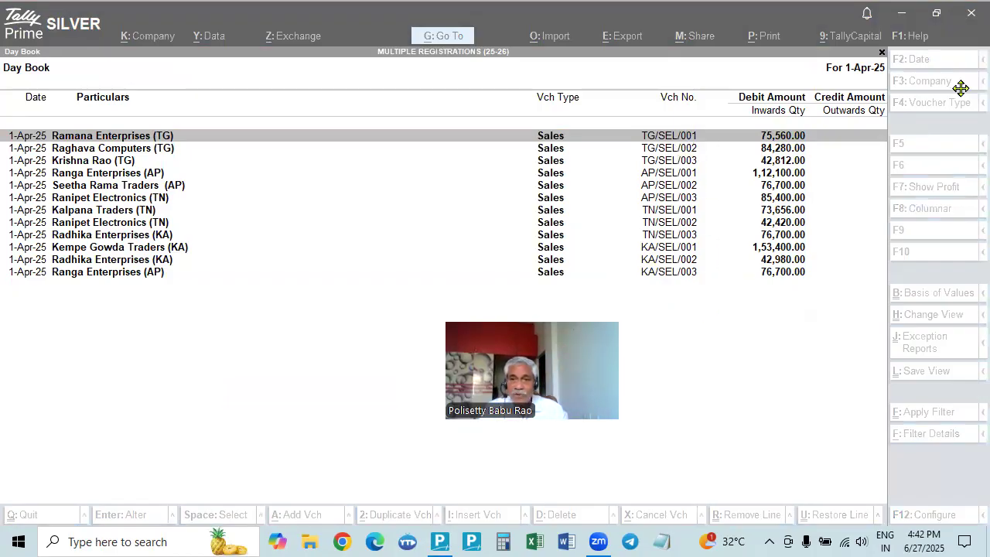
{"action": "left_click", "coordinate": [728, 355]}
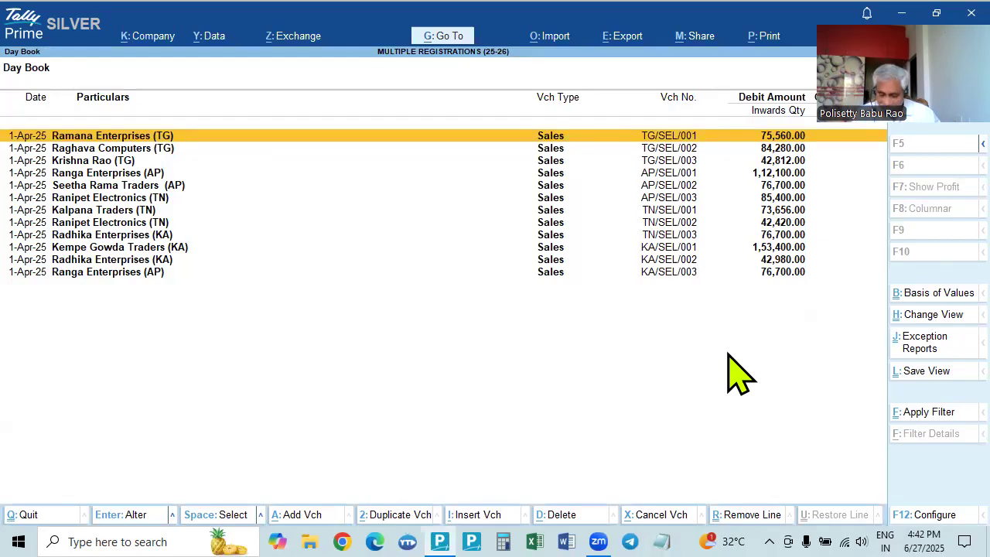
Close the Day Book and open the GSTR-1 return from the statutory GST reports
{"action": "key", "text": "Escape"}
{"action": "key", "text": "Down"}
{"action": "key", "text": "Down"}
{"action": "key", "text": "Down"}
{"action": "key", "text": "Down"}
{"action": "key", "text": "Down"}
{"action": "key", "text": "Down"}
{"action": "key", "text": "Down"}
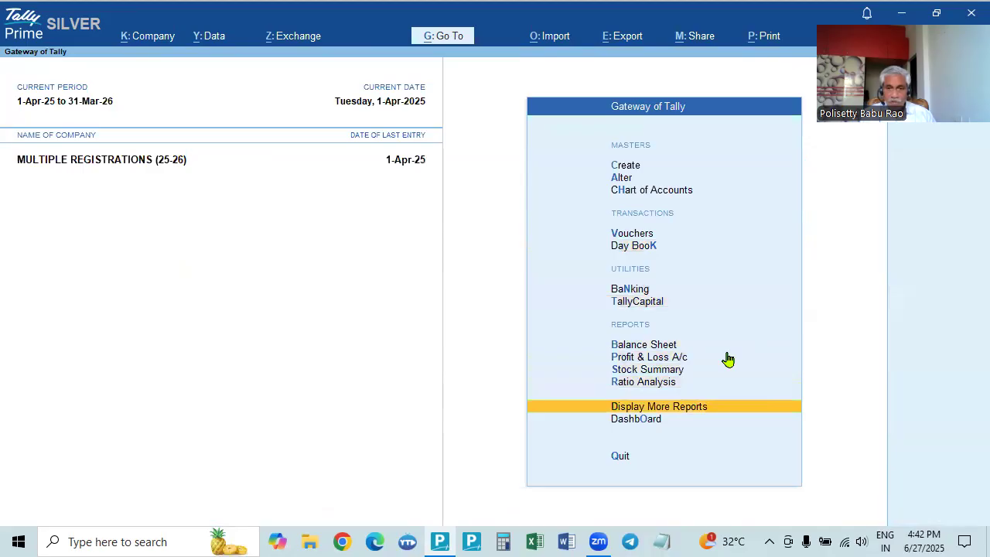
{"action": "key", "text": "Return"}
{"action": "key", "text": "Down"}
{"action": "key", "text": "Down"}
{"action": "key", "text": "Down"}
{"action": "key", "text": "Down"}
{"action": "key", "text": "Down"}
{"action": "key", "text": "Down"}
{"action": "key", "text": "Down"}
{"action": "key", "text": "Down"}
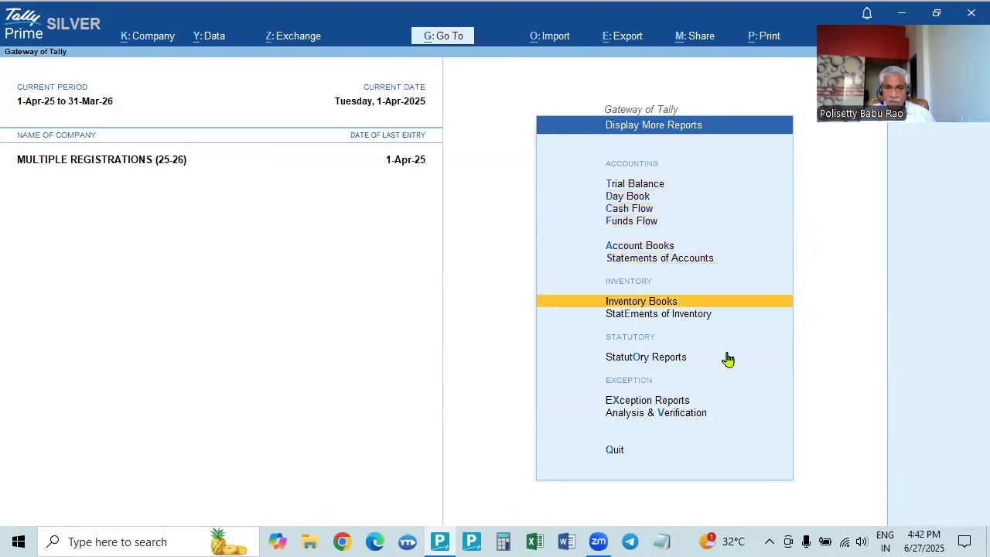
{"action": "key", "text": "Return"}
{"action": "key", "text": "Return"}
{"action": "key", "text": "Down"}
{"action": "key", "text": "Return"}
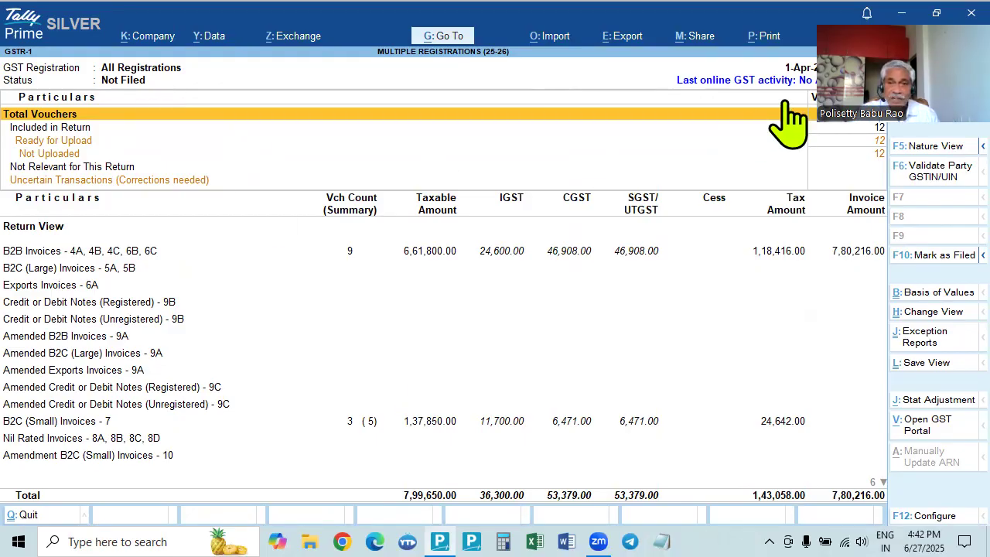
Examine GSTR-1 for all registrations, and switch the report to the Telangana Registration
{"action": "left_click", "coordinate": [304, 302]}
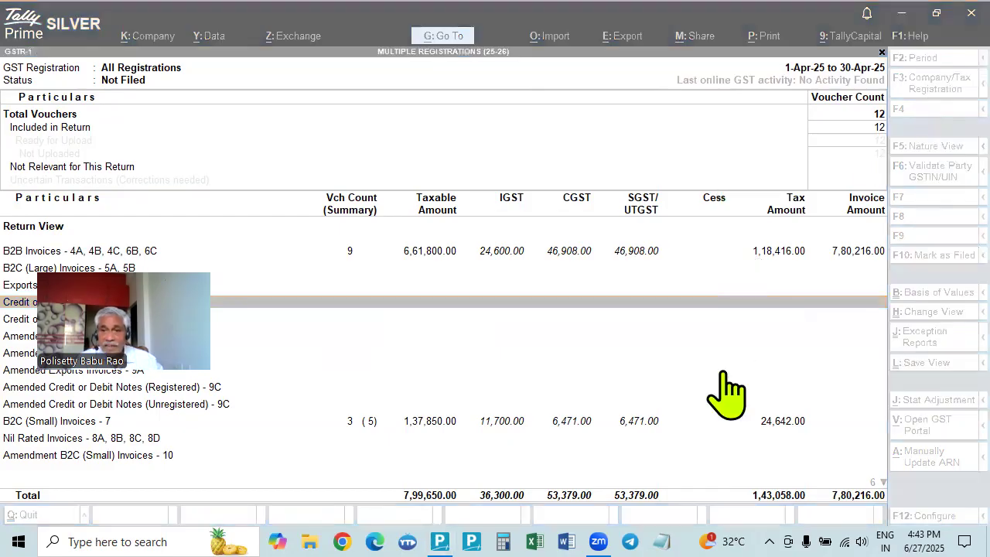
{"action": "key", "text": "Down"}
{"action": "key", "text": "Down"}
{"action": "key", "text": "Down"}
{"action": "key", "text": "Down"}
{"action": "left_click", "coordinate": [926, 86]}
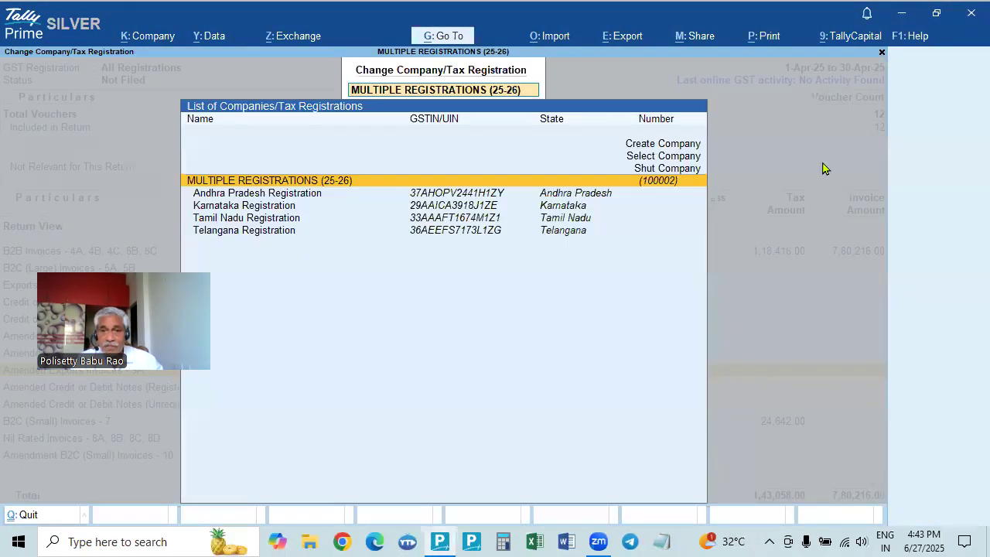
{"action": "left_click", "coordinate": [567, 232]}
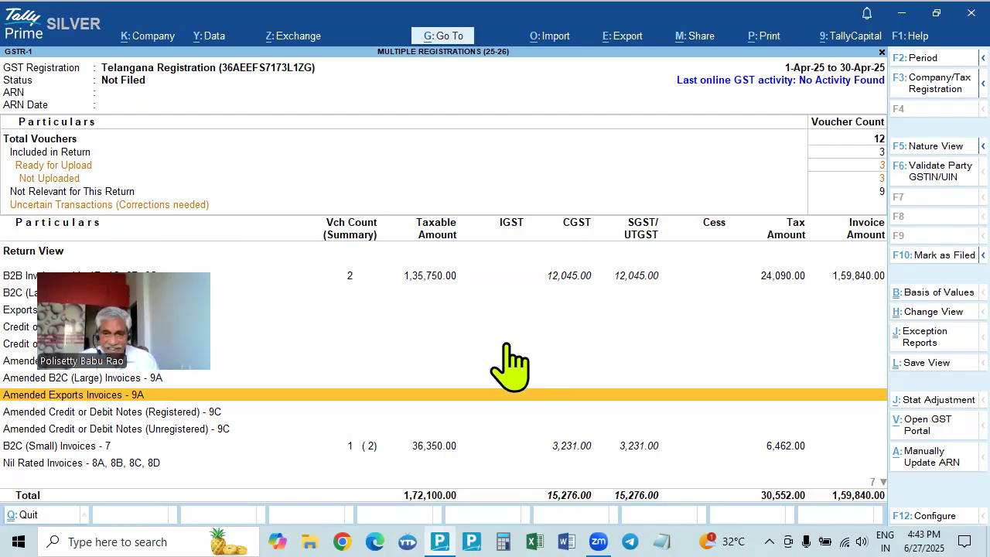
Switch the GSTR-1 report to the Andhra Pradesh Registration and review its figures
{"action": "left_click", "coordinate": [927, 84]}
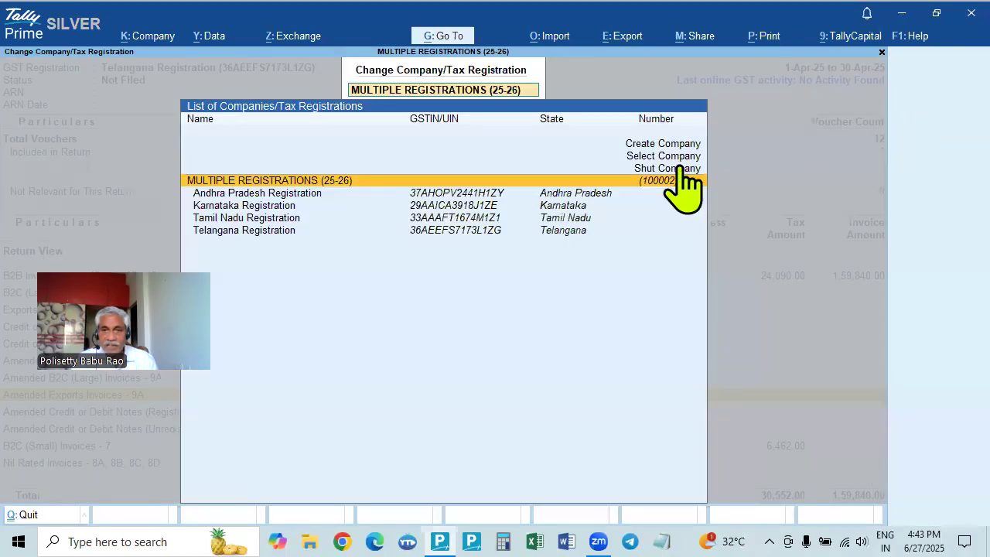
{"action": "left_click", "coordinate": [573, 195]}
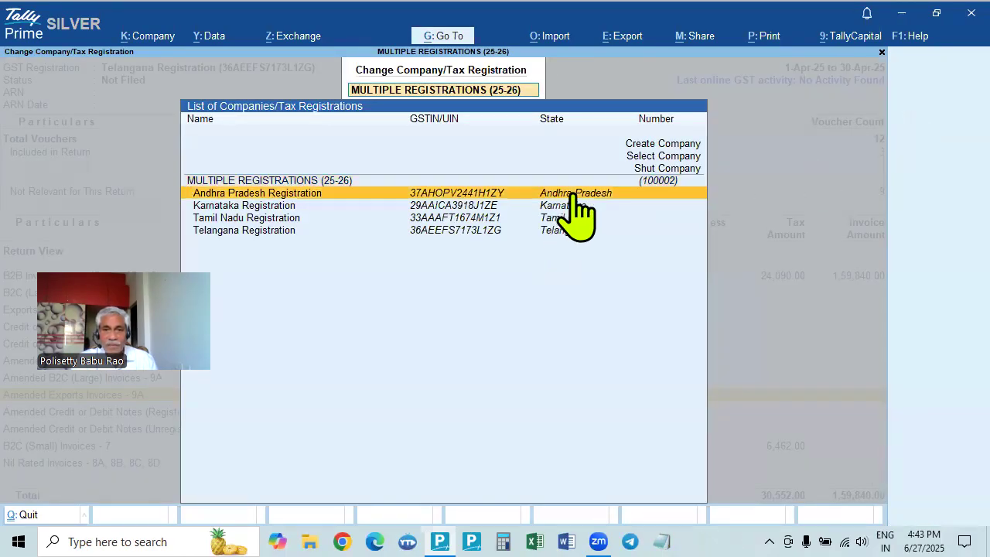
{"action": "left_click", "coordinate": [575, 195]}
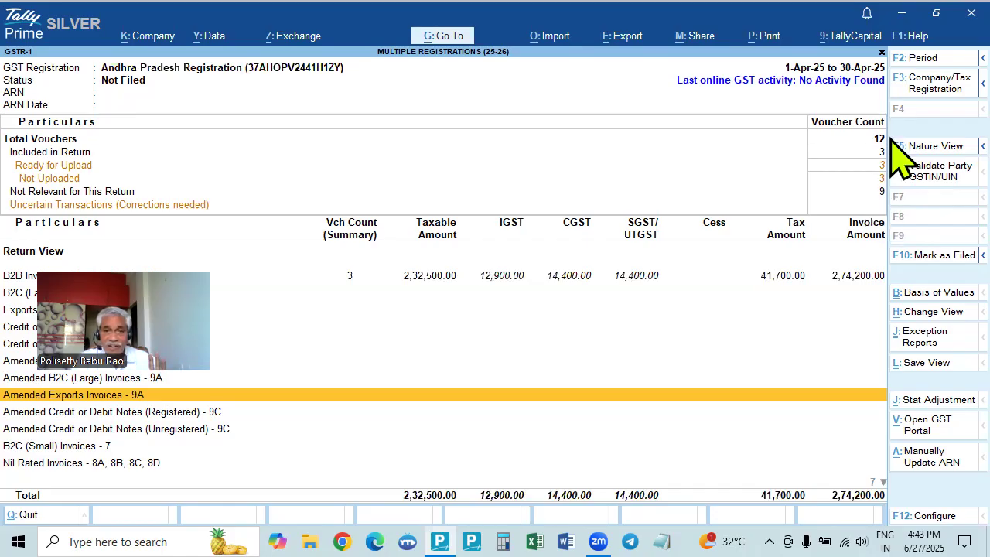
Switch the GSTR-1 report to the Karnataka Registration and review its figures
{"action": "left_click", "coordinate": [920, 85]}
{"action": "left_click", "coordinate": [567, 207]}
{"action": "left_click", "coordinate": [568, 207]}
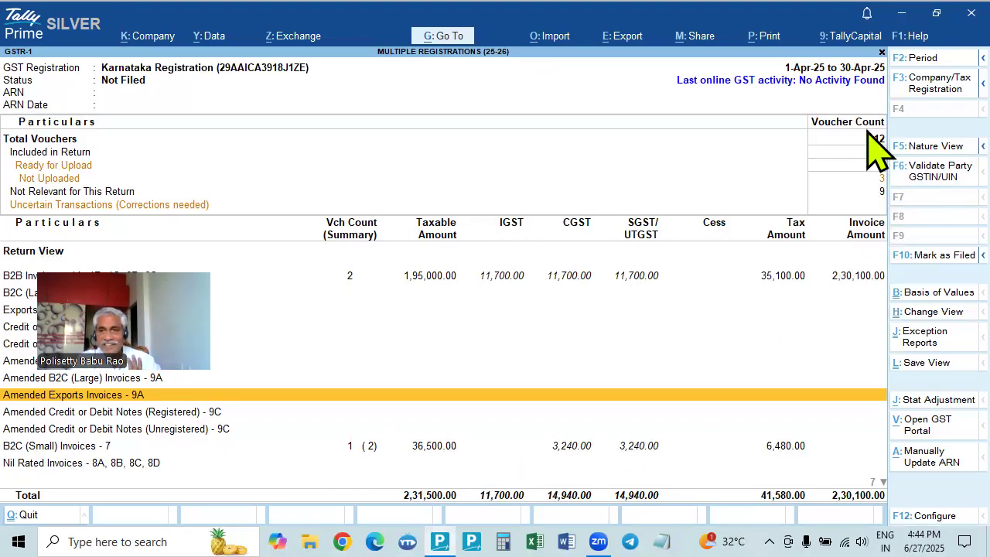
Reopen GSTR-1 and switch it to the Tamil Nadu Registration to review its figures
{"action": "key", "text": "Escape"}
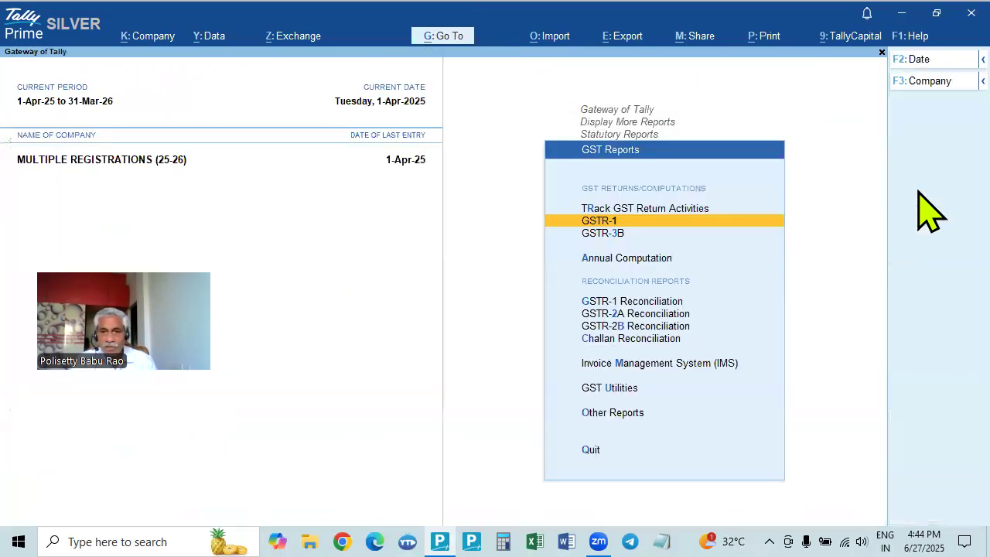
{"action": "key", "text": "Return"}
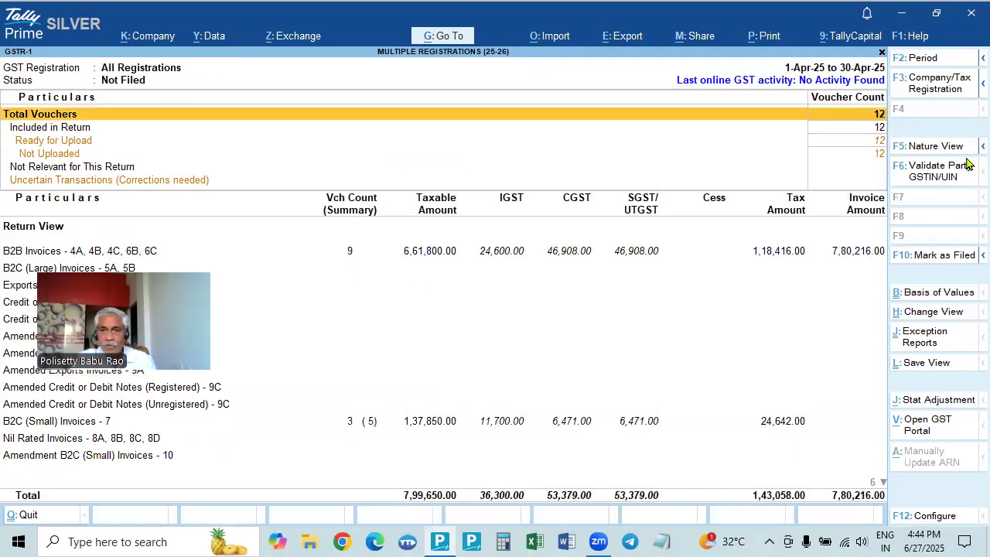
{"action": "left_click", "coordinate": [927, 87]}
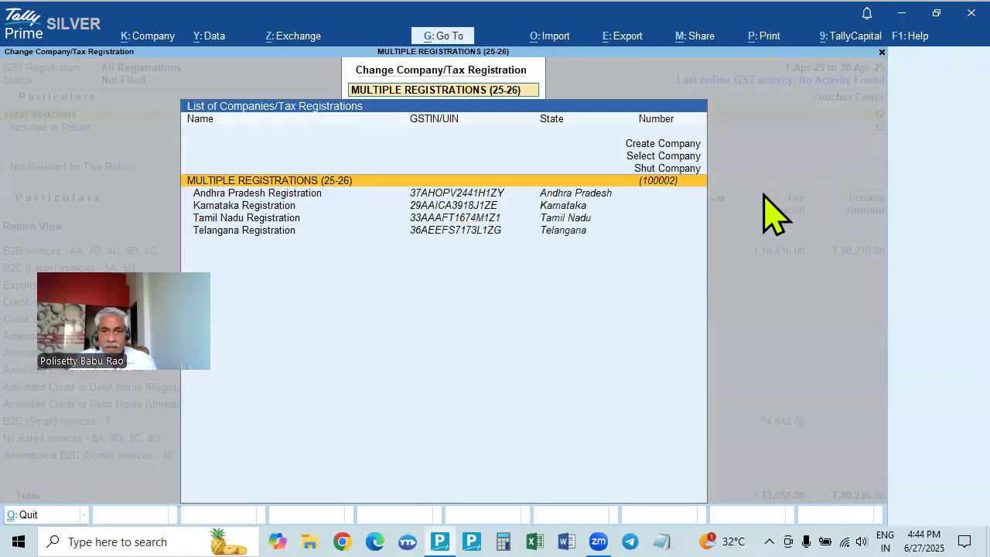
{"action": "left_click", "coordinate": [569, 220]}
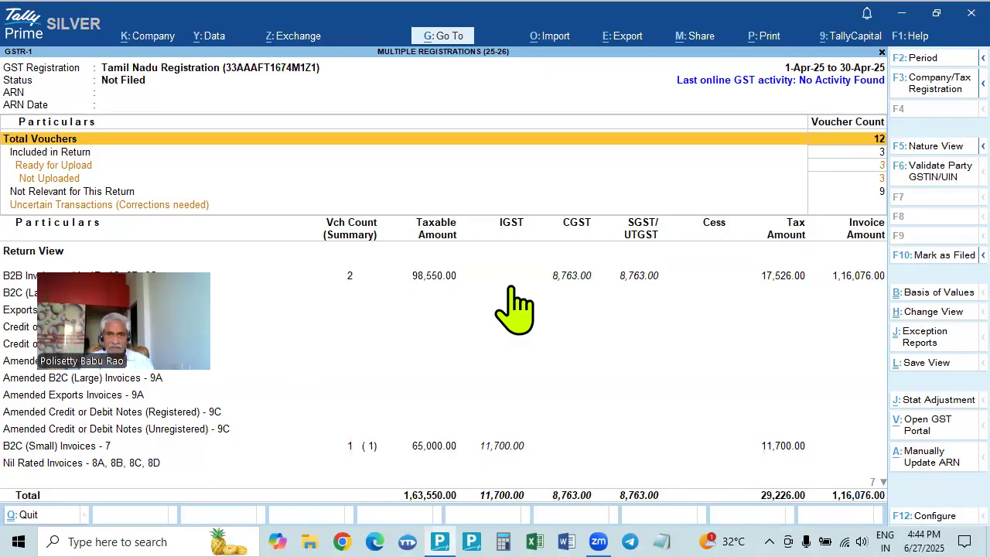
Leave the GST reports and open a new purchase voucher under the Andhra Pradesh Registration to check its voucher numbering
{"action": "key", "text": "Escape"}
{"action": "key", "text": "Escape"}
{"action": "key", "text": "Escape"}
{"action": "key", "text": "Escape"}
{"action": "key", "text": "Escape"}
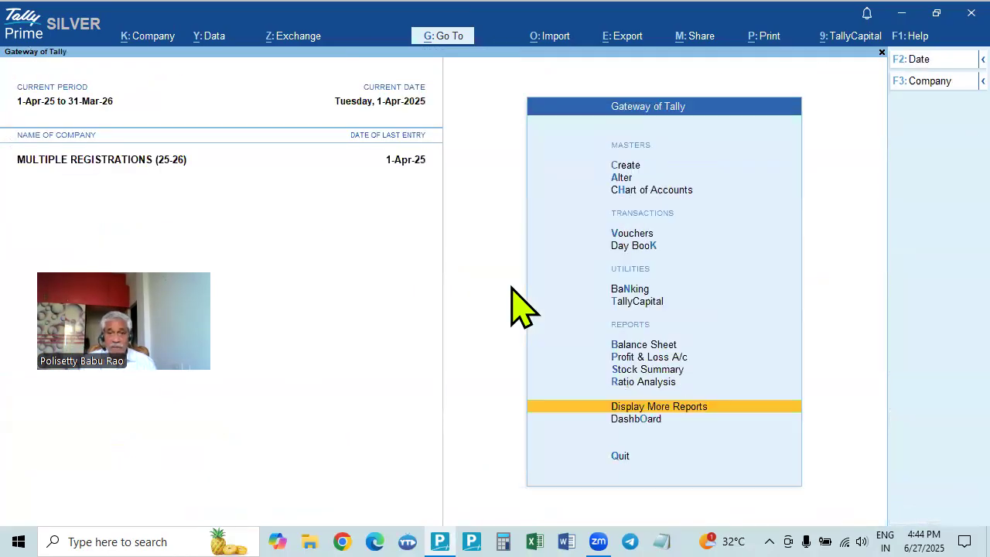
{"action": "key", "text": "Down"}
{"action": "key", "text": "Down"}
{"action": "key", "text": "Down"}
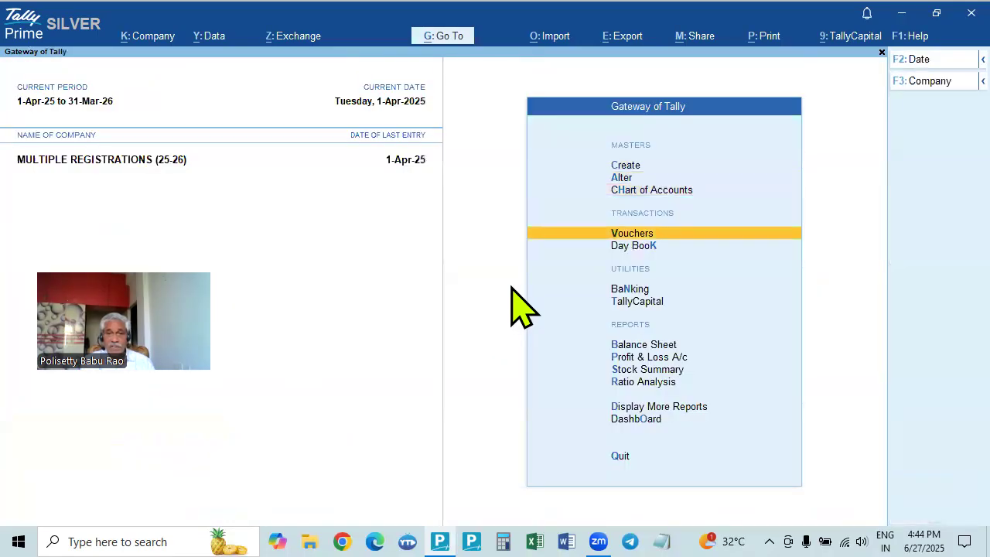
{"action": "key", "text": "Return"}
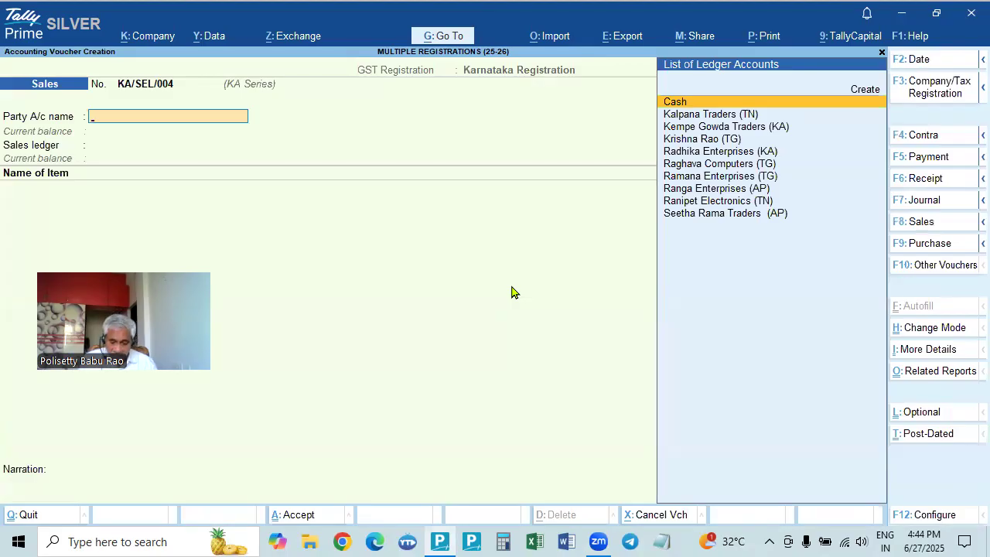
{"action": "key", "text": "F9"}
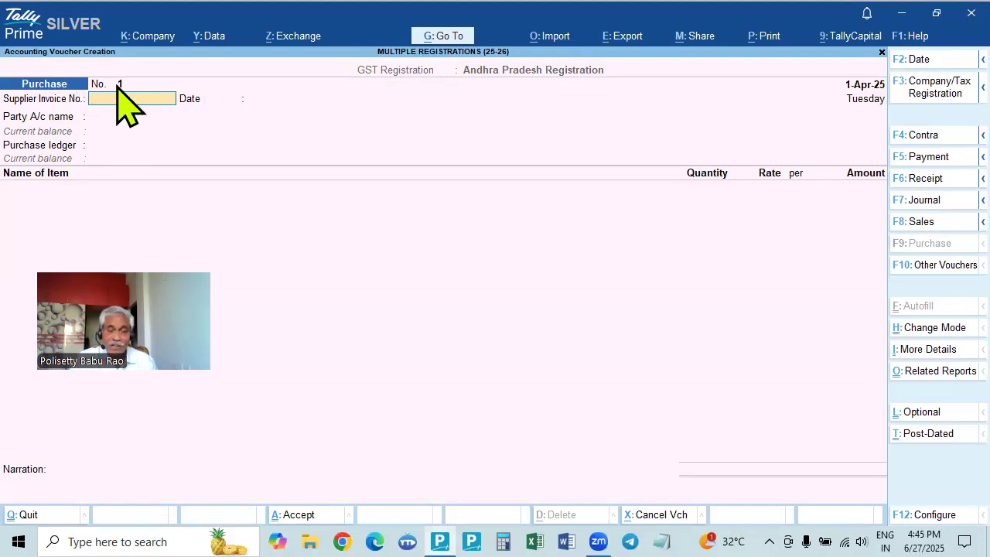
Switch from the purchase voucher to a receipt voucher and a payment voucher to compare their voucher numbering
{"action": "key", "text": "Escape"}
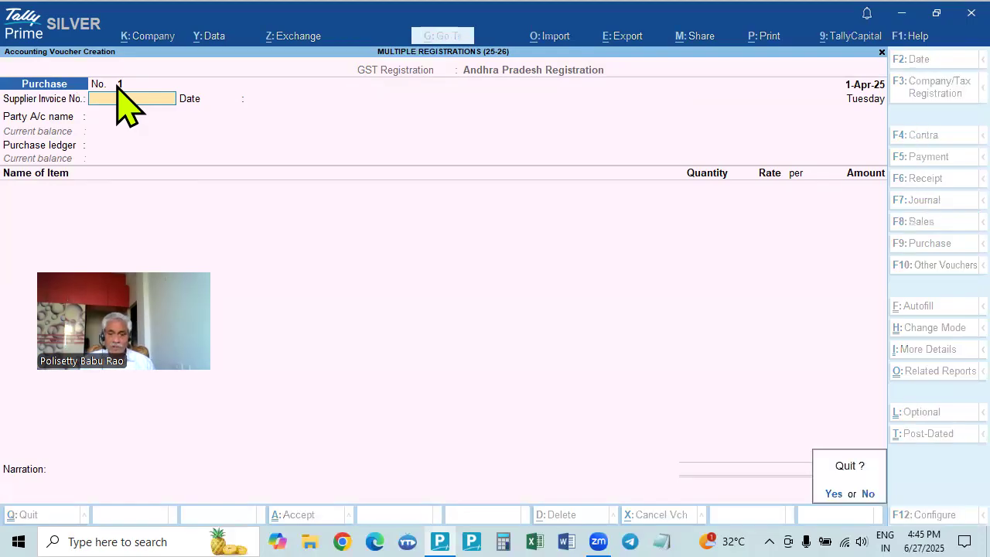
{"action": "key", "text": "n"}
{"action": "key", "text": "F6"}
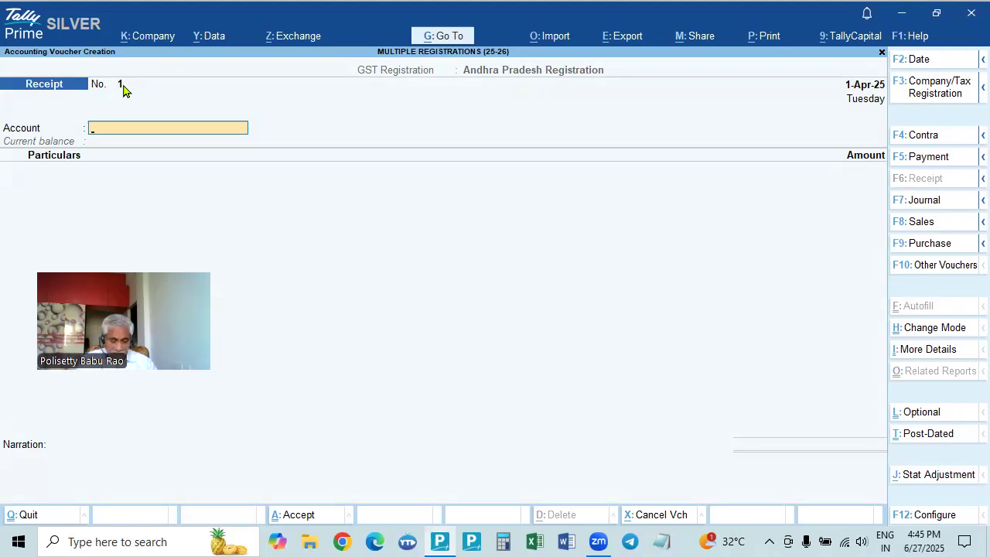
{"action": "key", "text": "F5"}
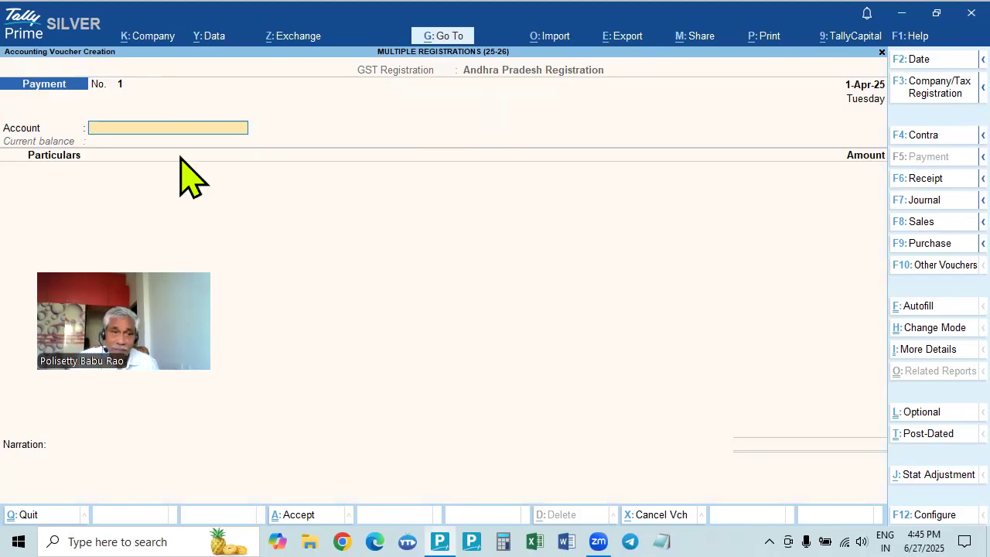
Leave voucher entry and reopen the Day Book to review the voucher numbers of each registration's sales
{"action": "key", "text": "Return"}
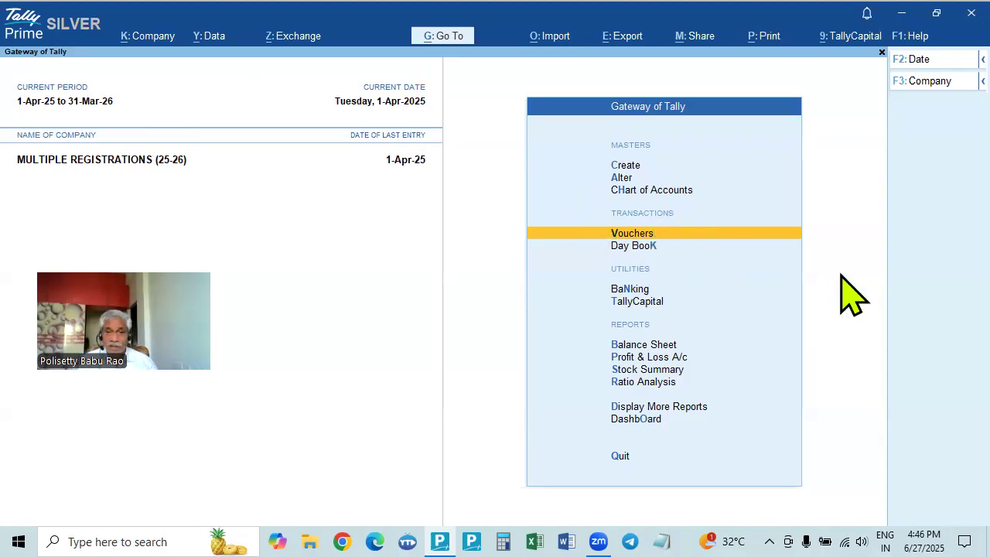
{"action": "key", "text": "Down"}
{"action": "key", "text": "Return"}
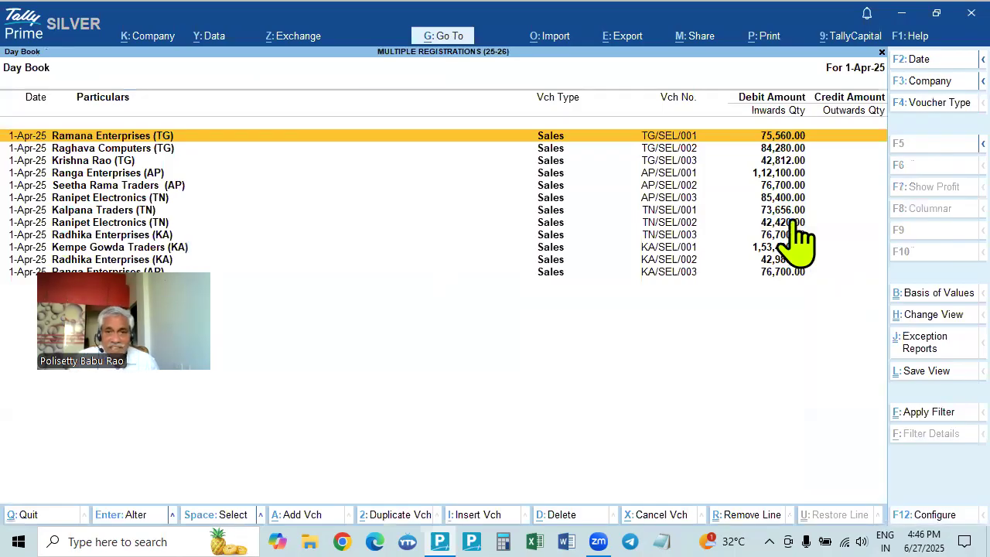
Open the Telangana sales voucher TG/SEL/001 from the Day Book and try to print its current invoice
{"action": "key", "text": "Return"}
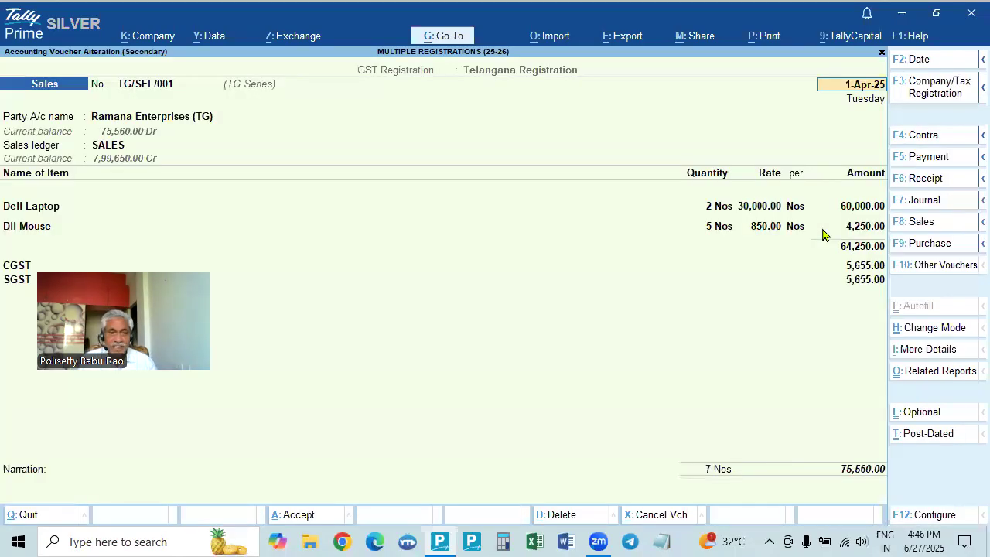
{"action": "key", "text": "ctrl+p"}
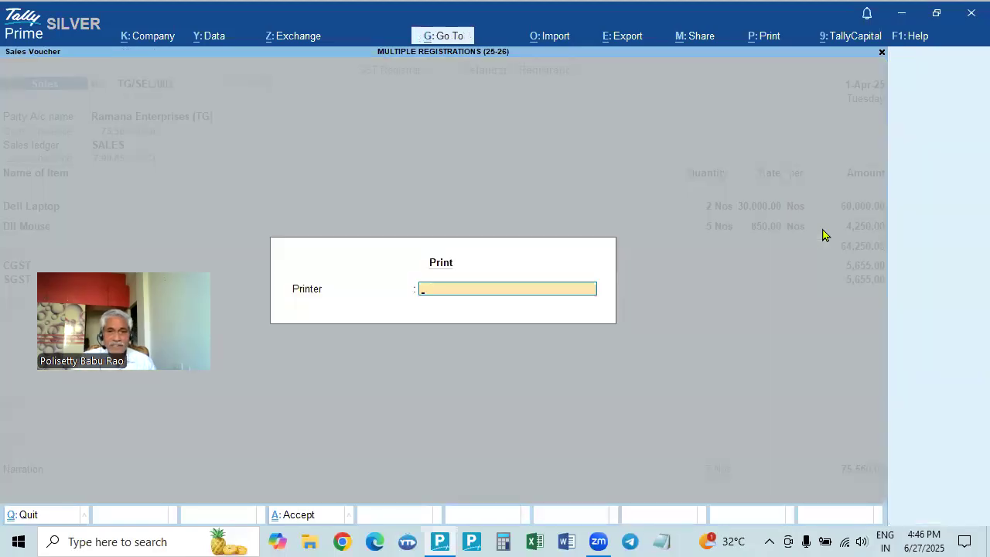
{"action": "key", "text": "Escape"}
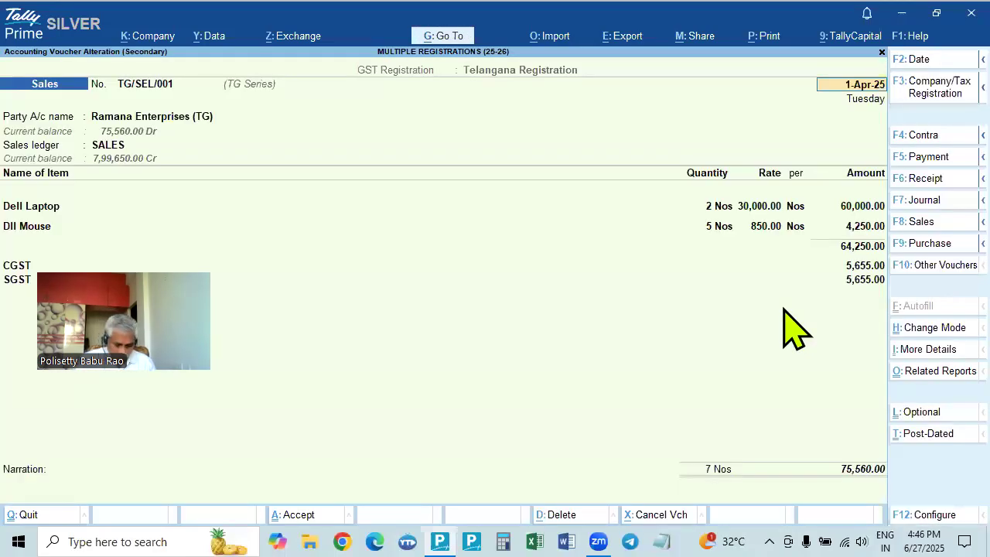
{"action": "key", "text": "ctrl+p"}
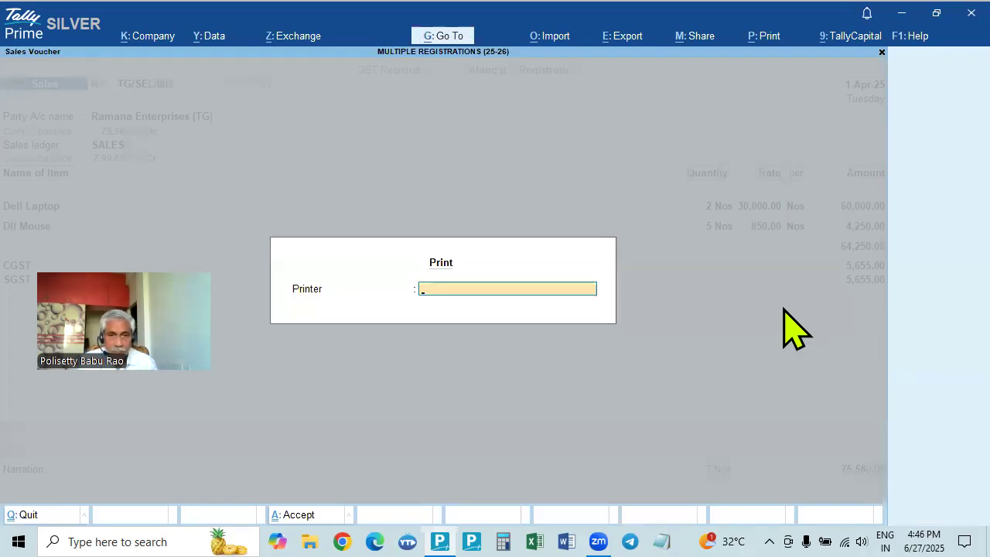
{"action": "key", "text": "Return"}
{"action": "key", "text": "Escape"}
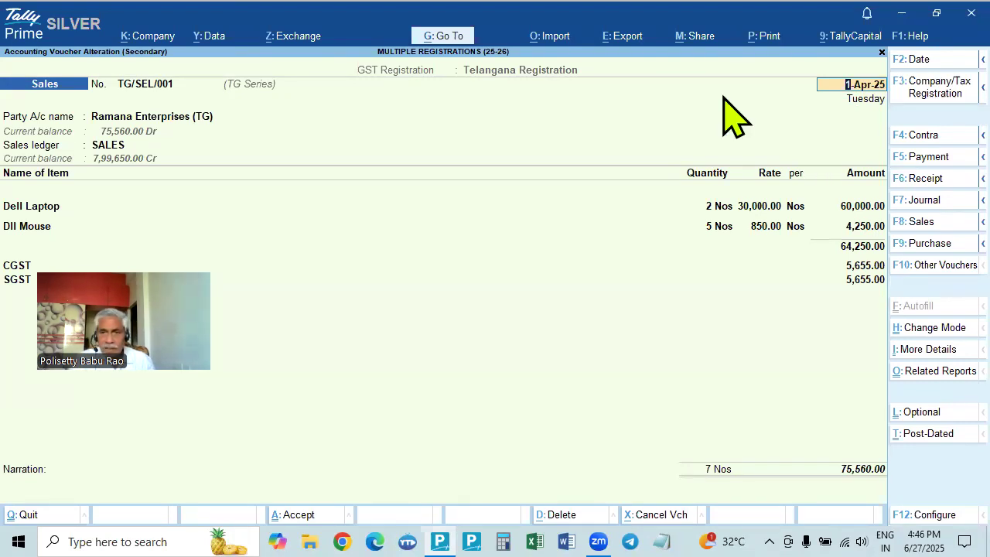
{"action": "left_click", "coordinate": [766, 36]}
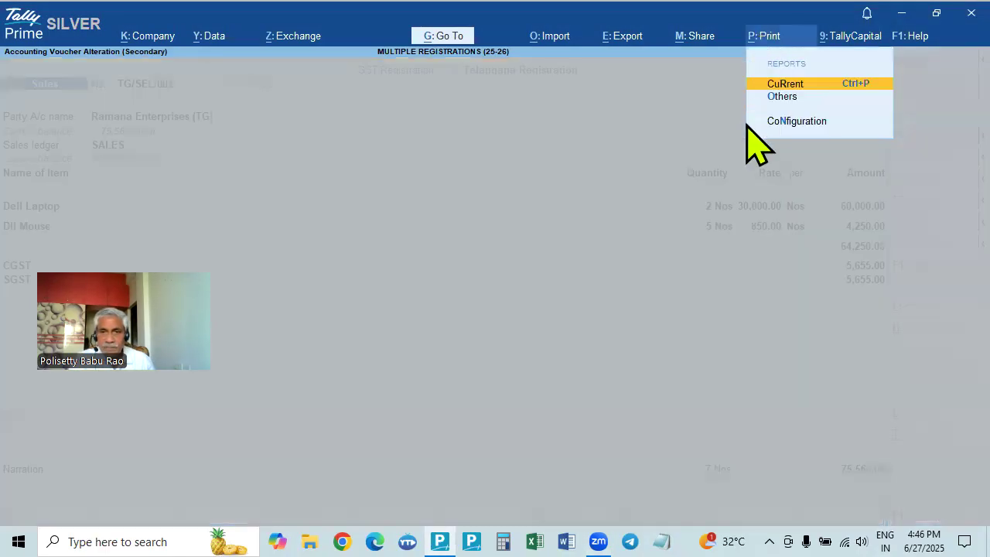
{"action": "left_click", "coordinate": [804, 86]}
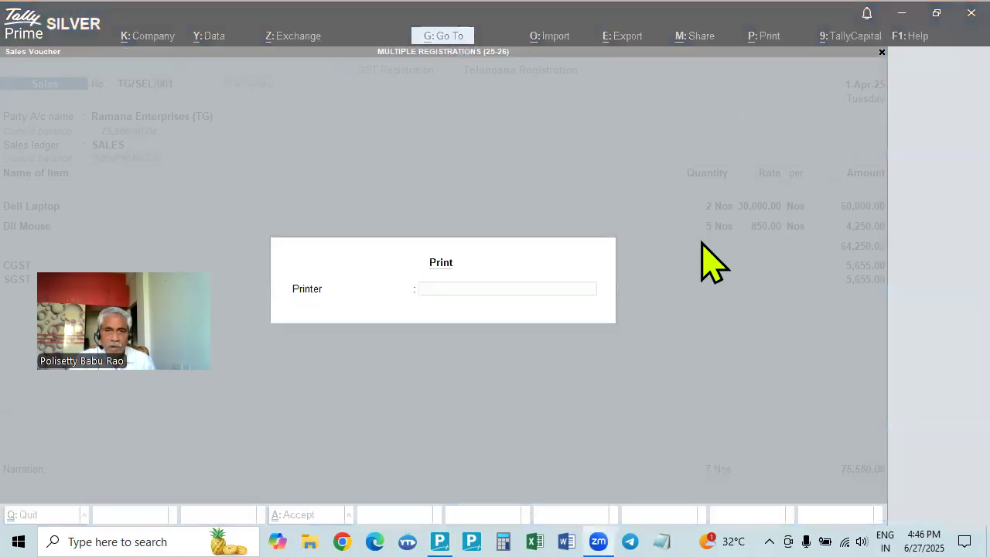
{"action": "key", "text": "Escape"}
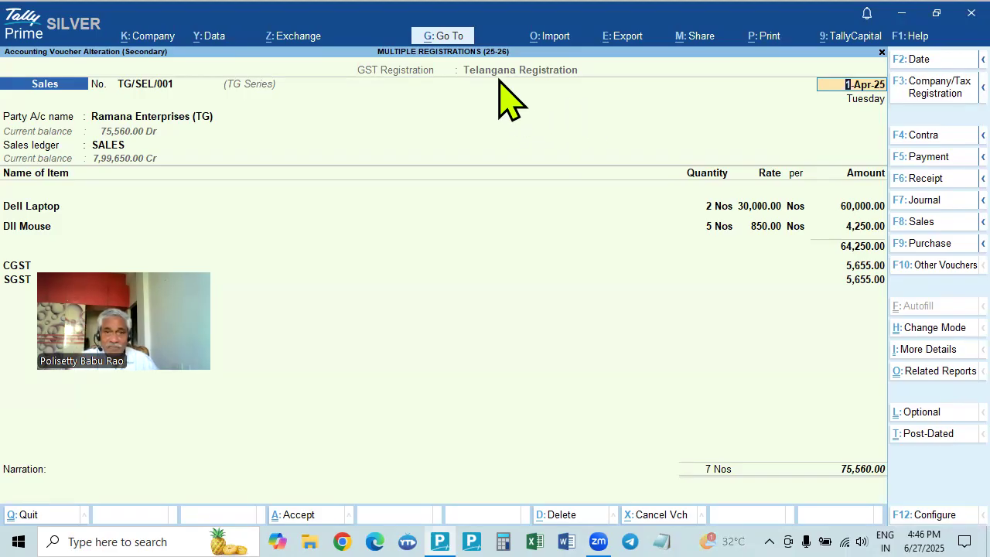
Return to the Day Book, open the Andhra Pradesh sales voucher AP/SEL/002 and try to print it
{"action": "key", "text": "BackSpace"}
{"action": "key", "text": "Escape"}
{"action": "key", "text": "Down"}
{"action": "key", "text": "Down"}
{"action": "key", "text": "Down"}
{"action": "key", "text": "Down"}
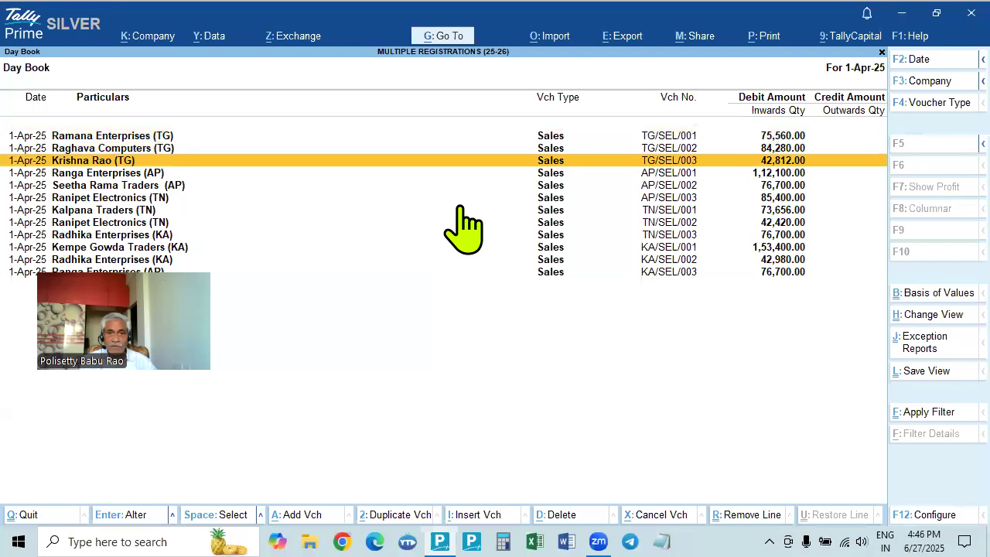
{"action": "key", "text": "Return"}
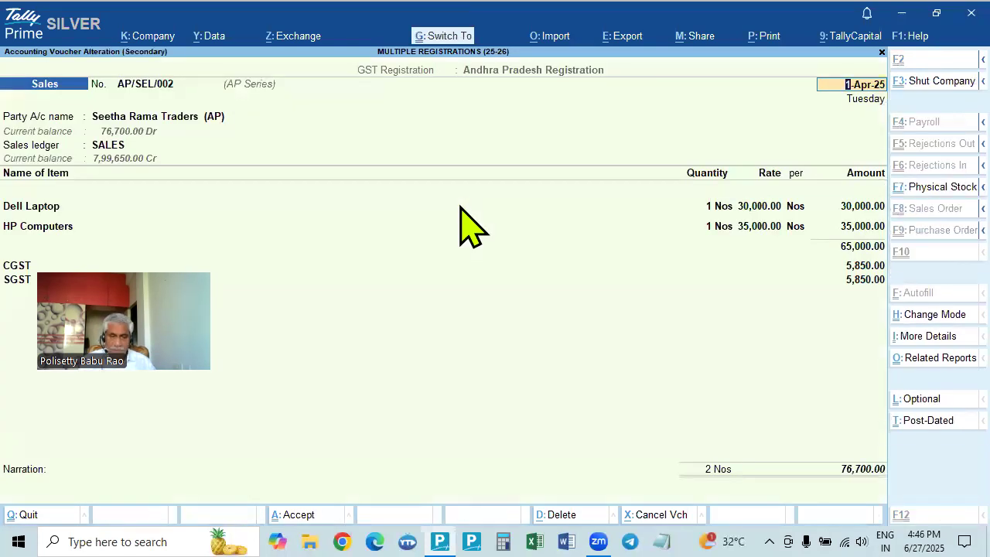
{"action": "key", "text": "ctrl+p"}
{"action": "key", "text": "Escape"}
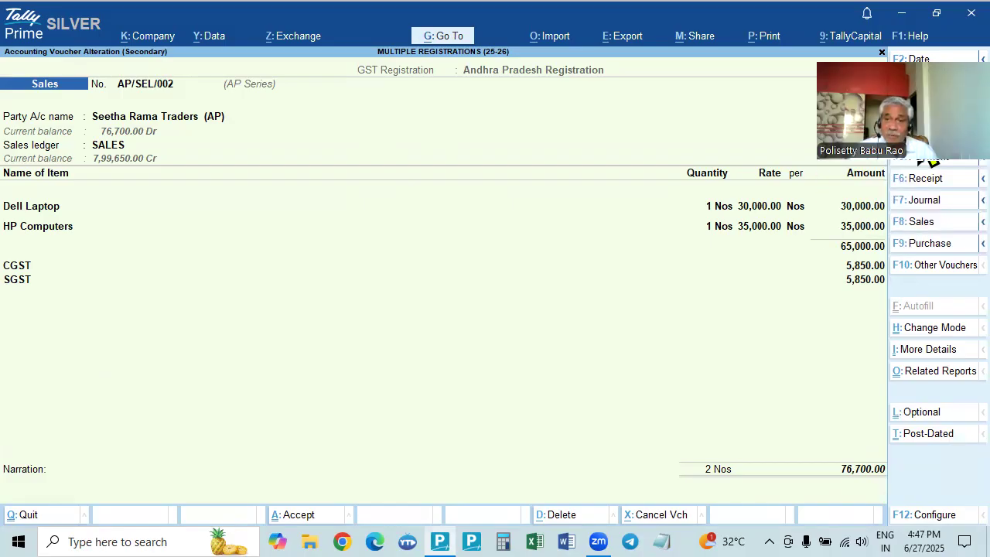
{"action": "left_click", "coordinate": [599, 541]}
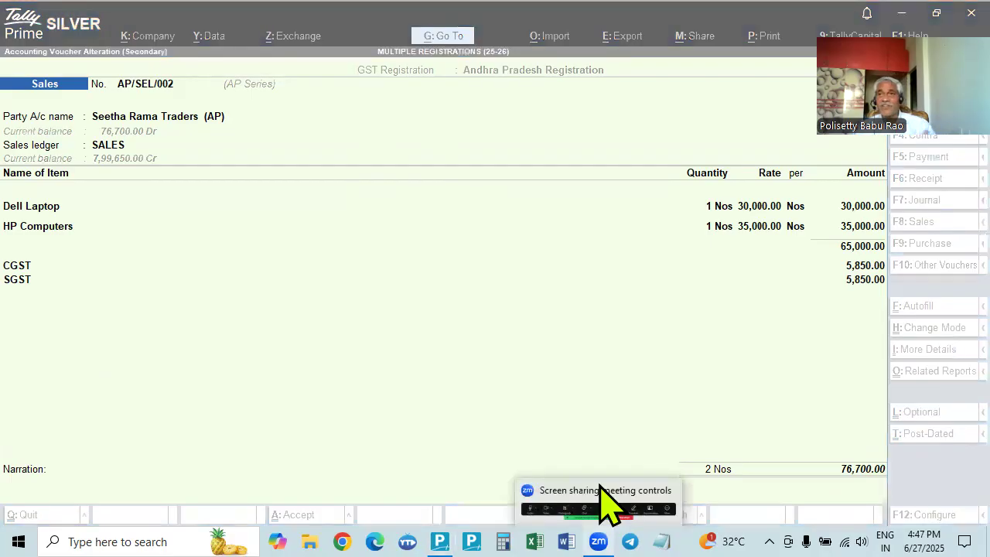